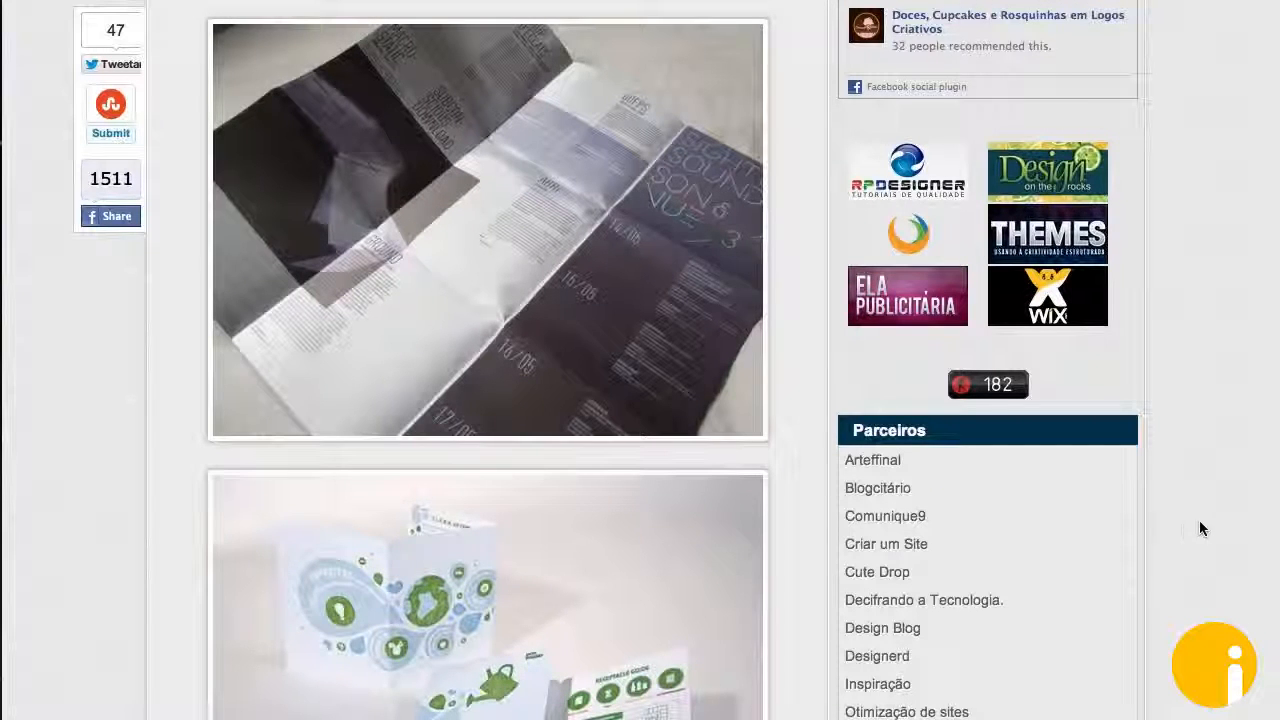
Step: Examine the folder and brochure design examples in the first part of the blog's inspiration gallery, including folded leaflets
scroll(435, 278, "up", 7)
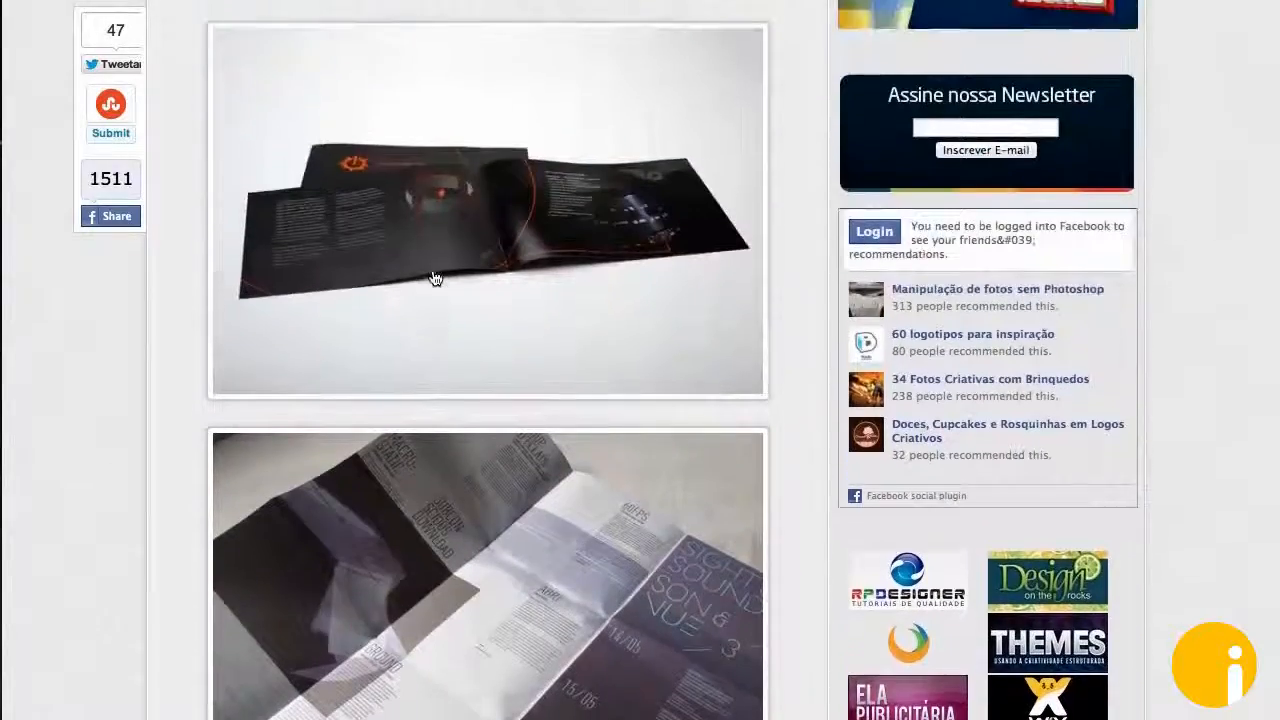
scroll(433, 270, "up", 6)
scroll(433, 270, "down", 11)
scroll(435, 278, "down", 13)
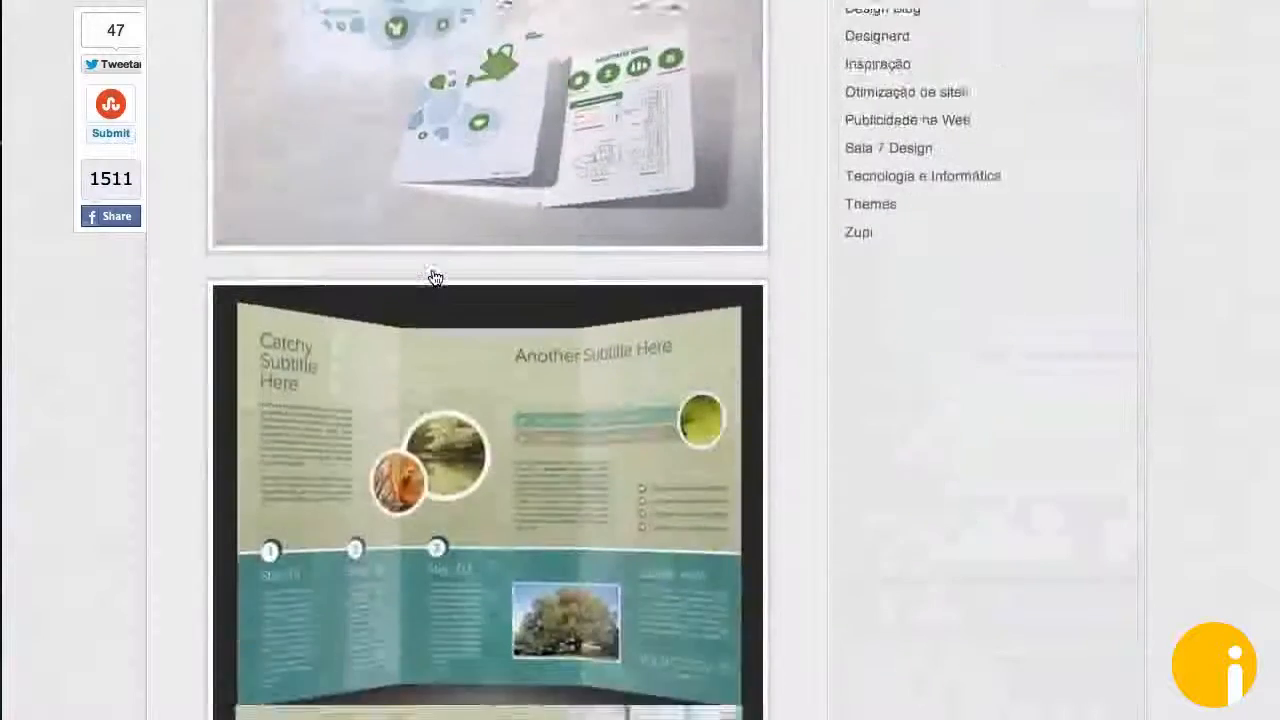
scroll(435, 278, "up", 4)
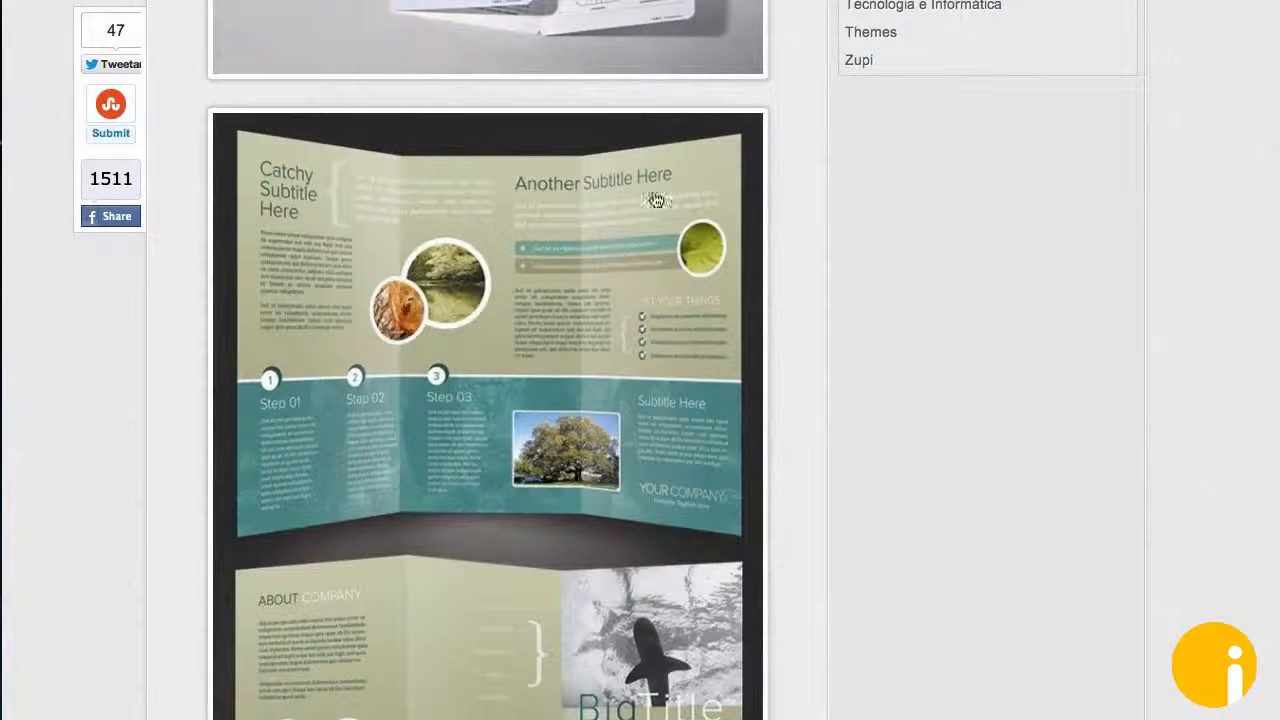
scroll(286, 394, "down", 10)
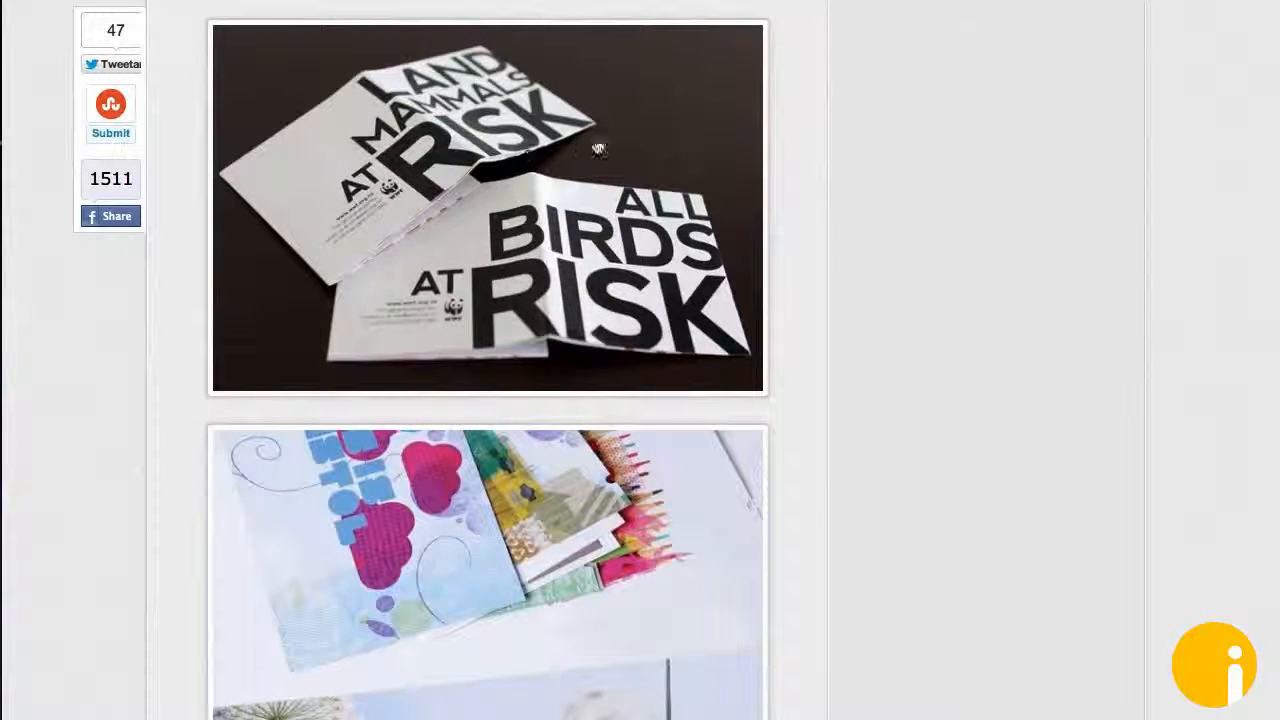
scroll(434, 326, "down", 10)
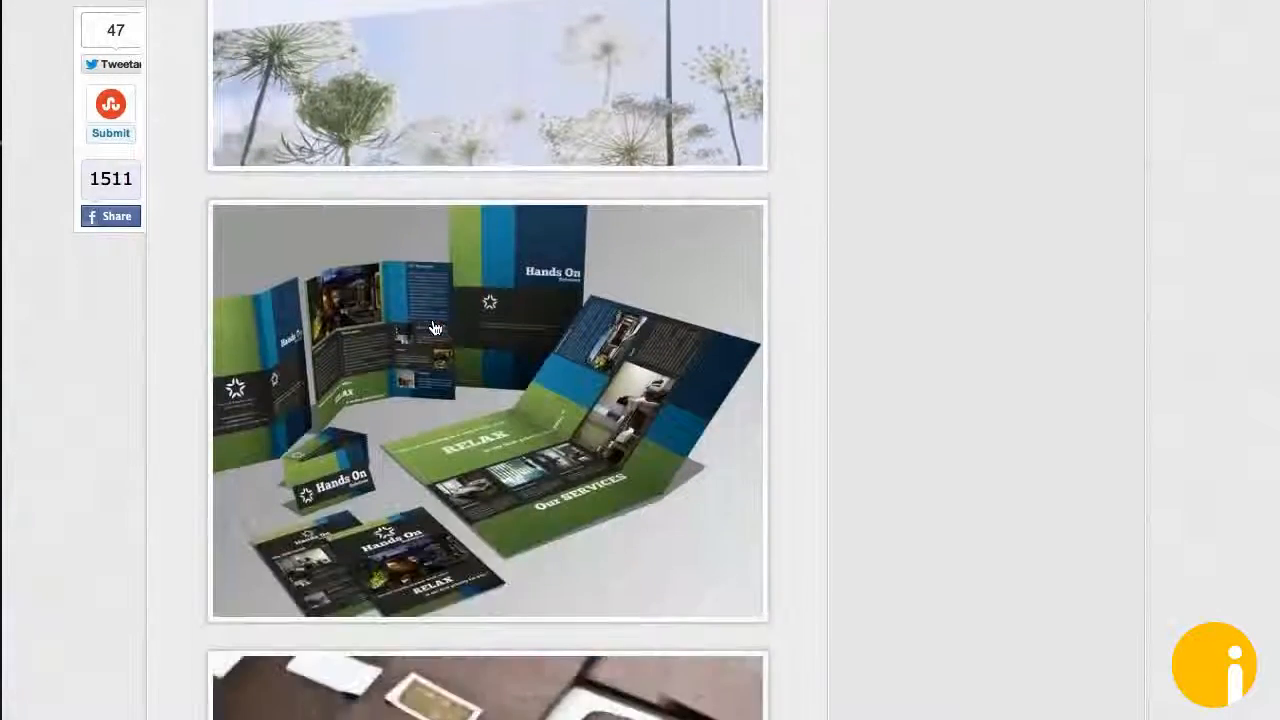
scroll(556, 328, "down", 10)
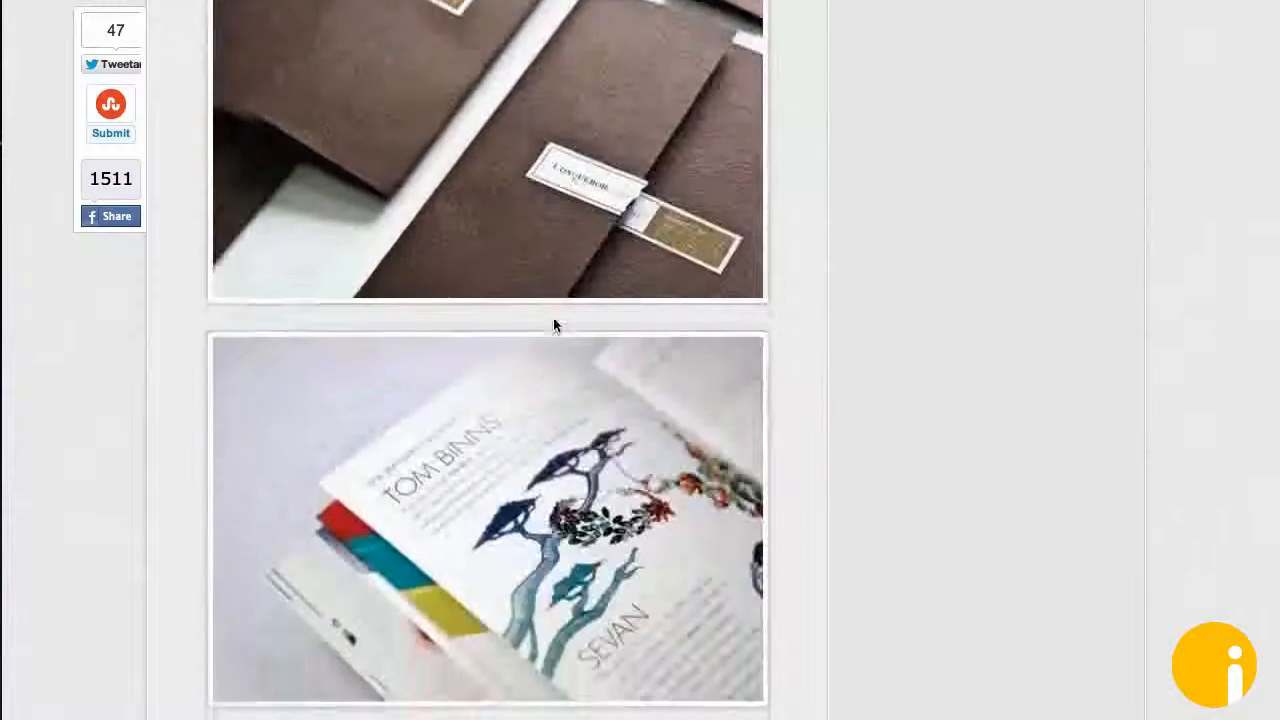
Step: Look through the gallery's magazine, booklet and multi-fold leaflet examples, from the MOD cover to the green photo booklet
scroll(556, 328, "down", 3)
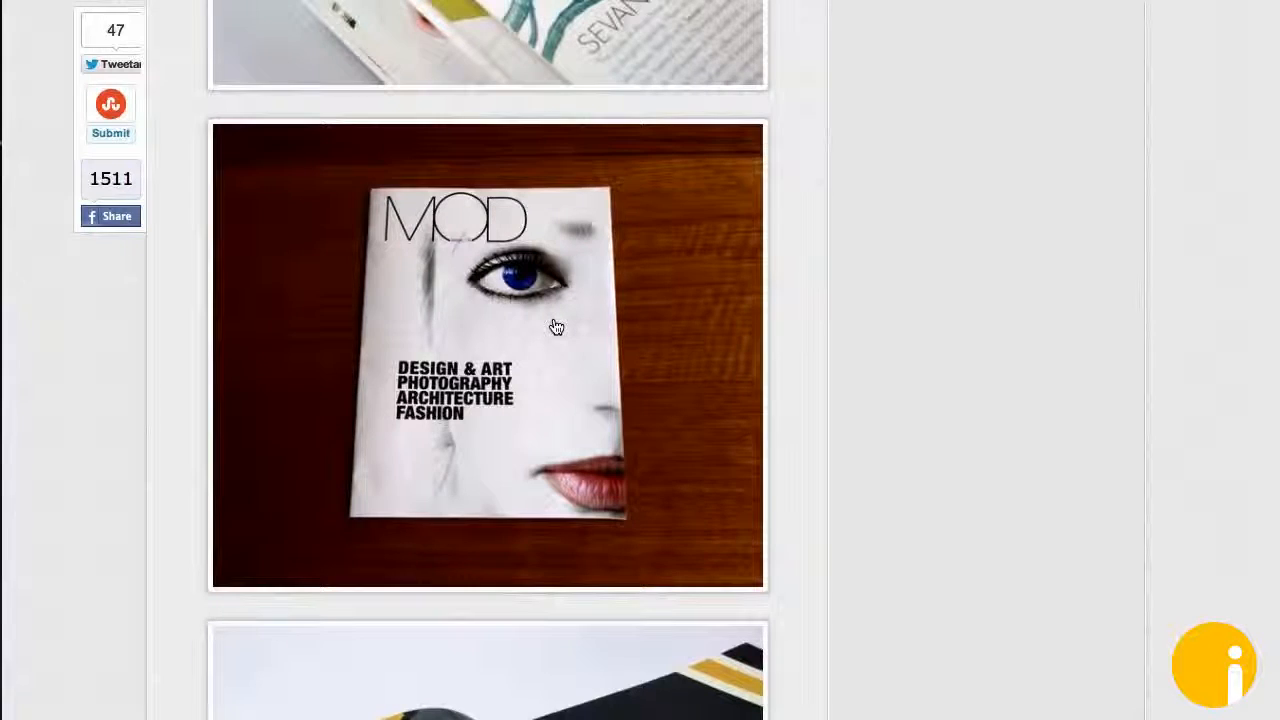
scroll(556, 328, "down", 6)
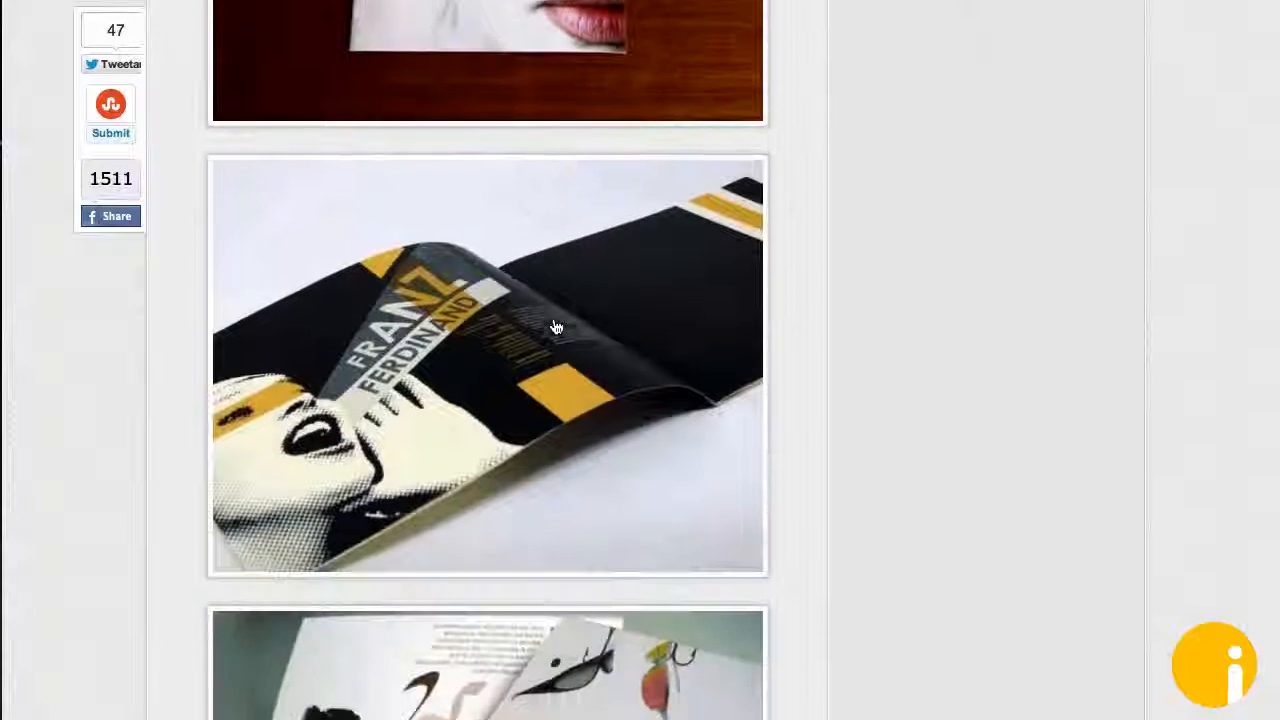
scroll(556, 328, "down", 7)
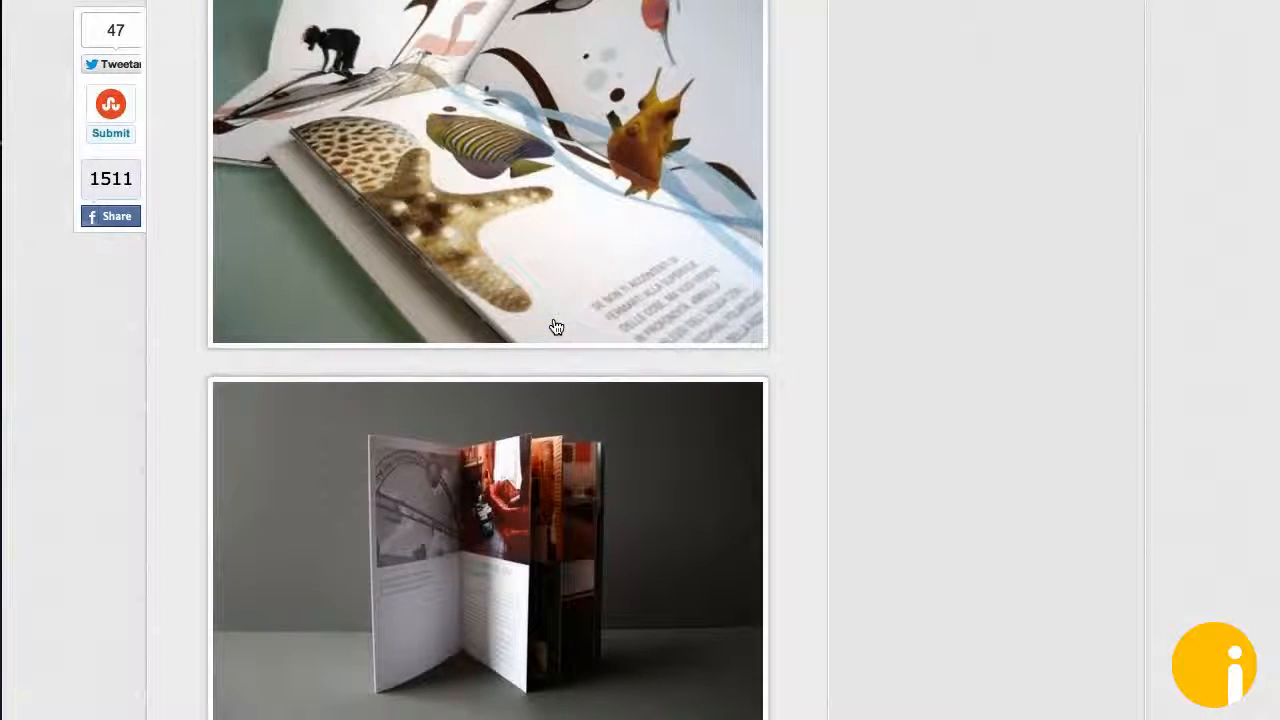
scroll(556, 328, "down", 6)
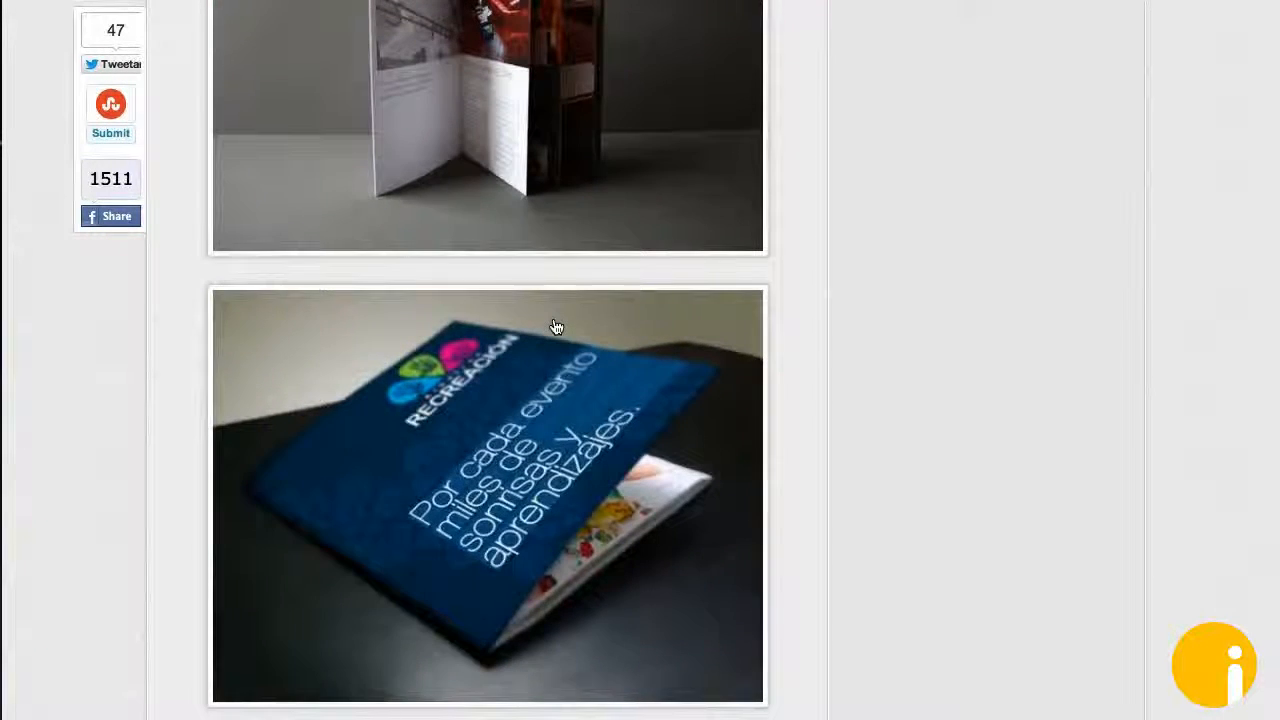
scroll(556, 328, "down", 10)
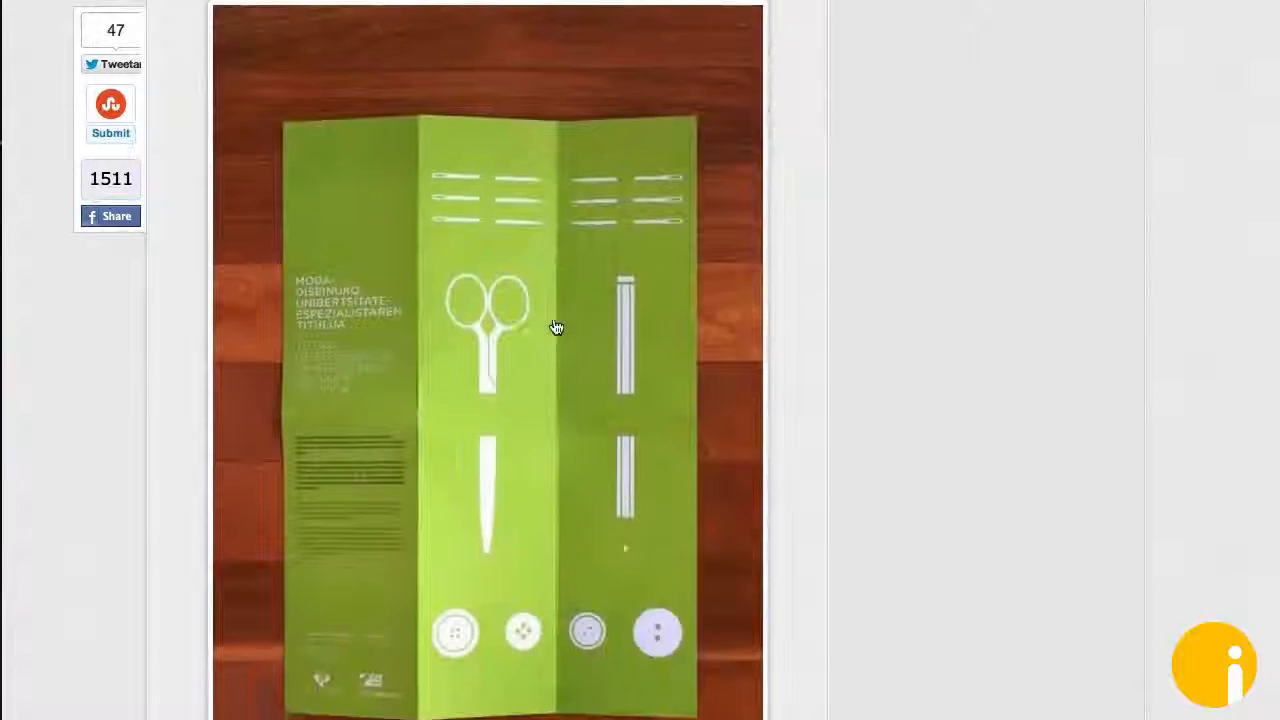
scroll(556, 328, "down", 11)
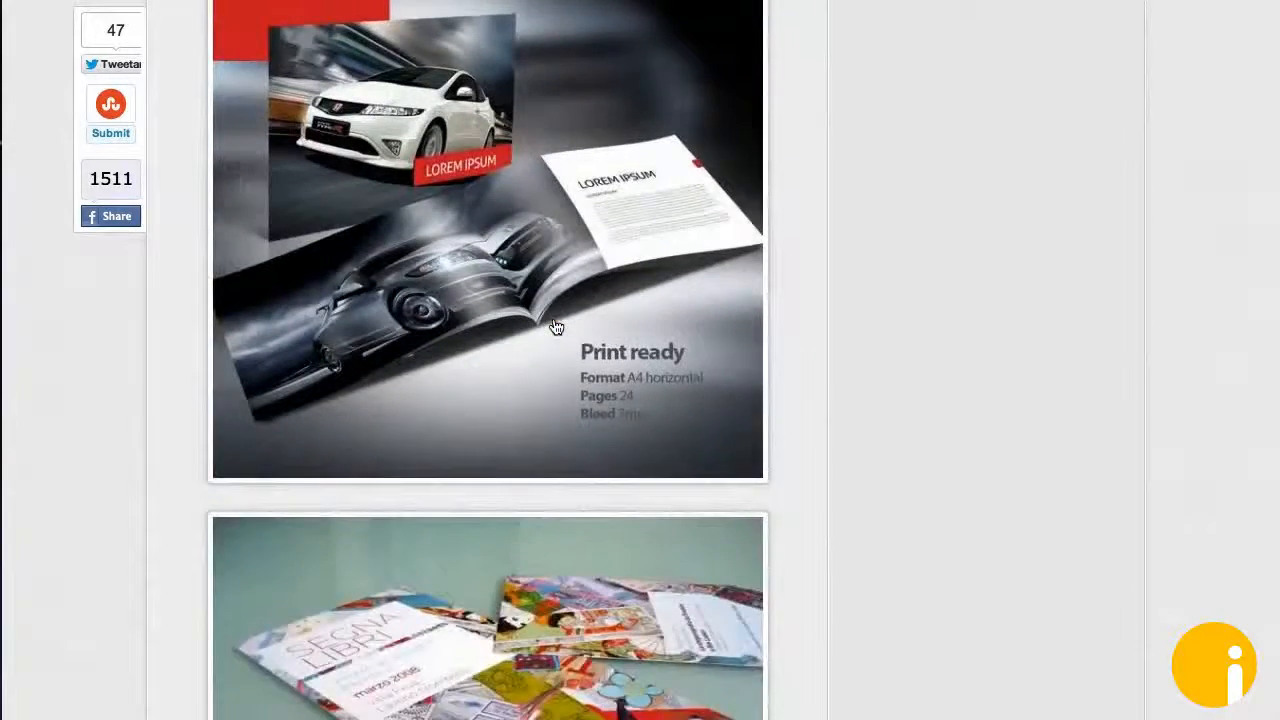
scroll(556, 328, "down", 9)
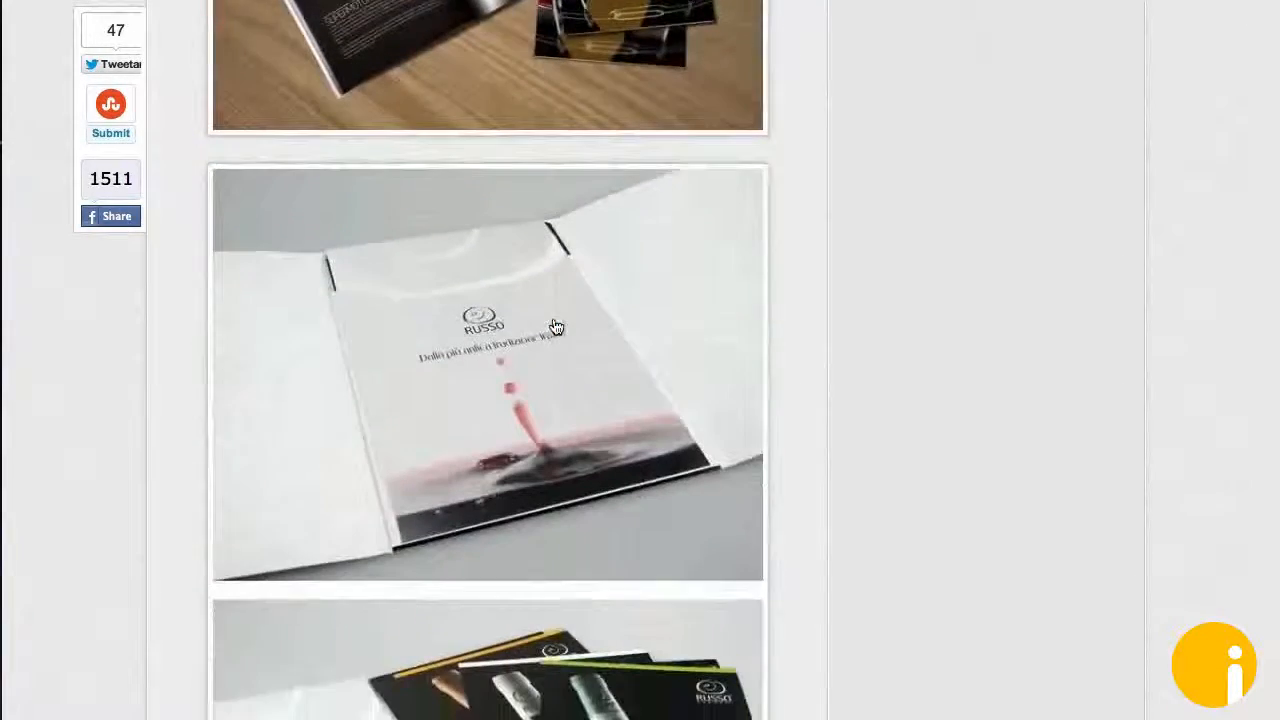
scroll(556, 328, "down", 3)
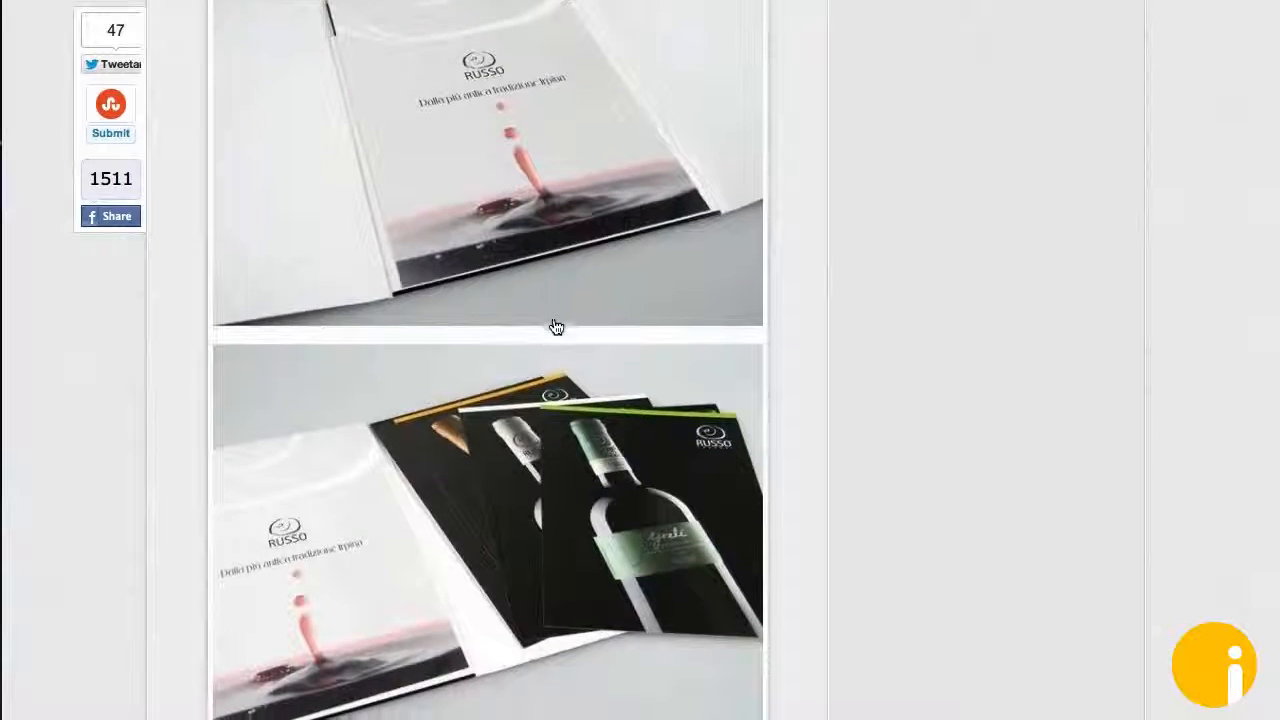
scroll(556, 328, "down", 6)
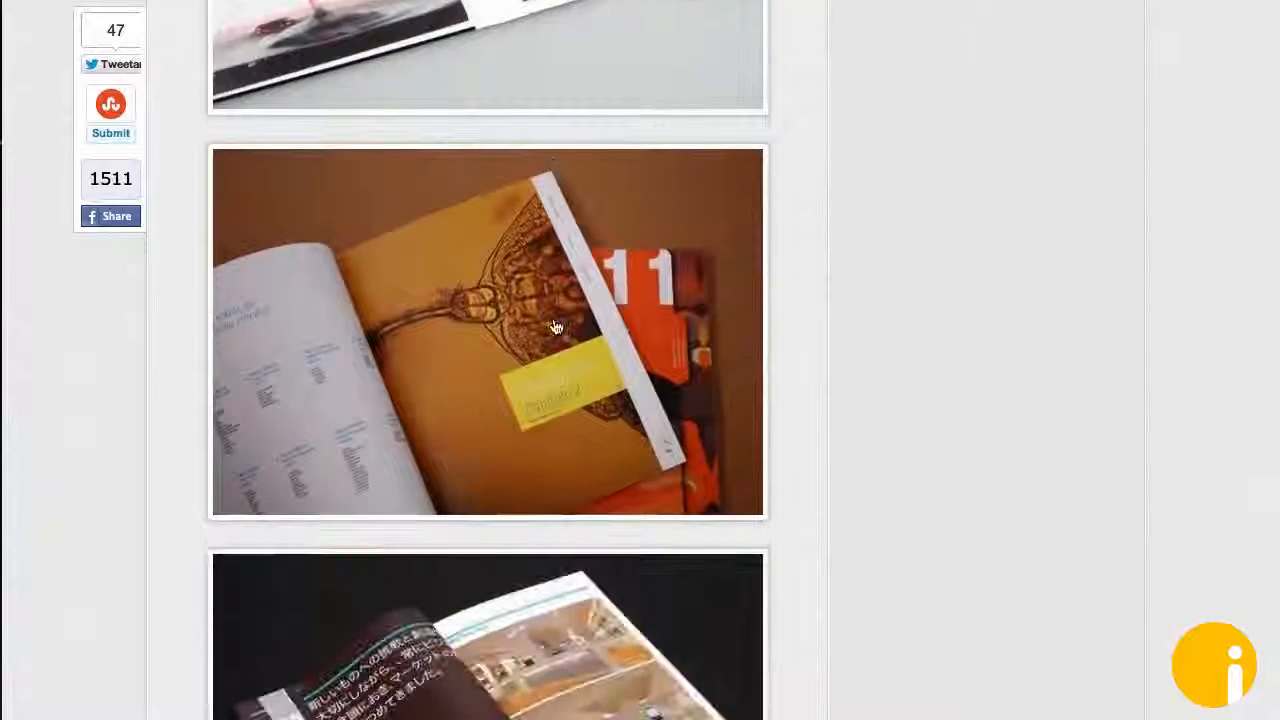
scroll(556, 328, "down", 10)
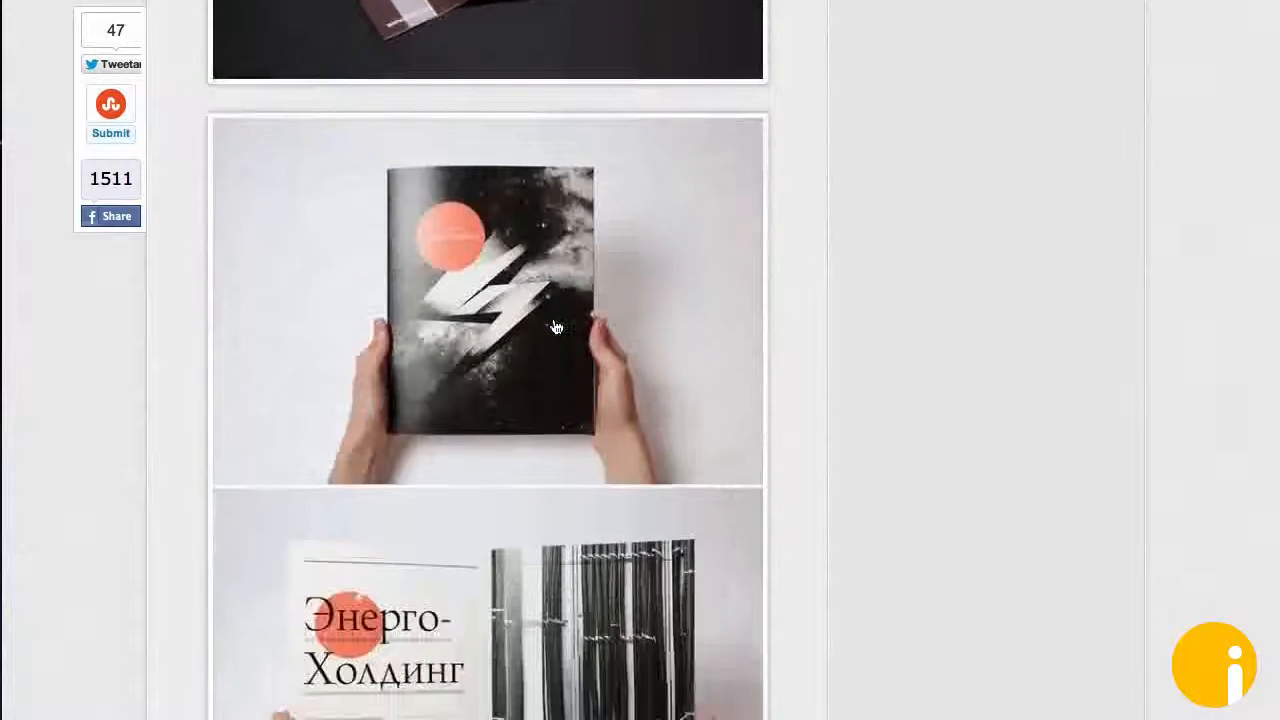
scroll(556, 328, "down", 7)
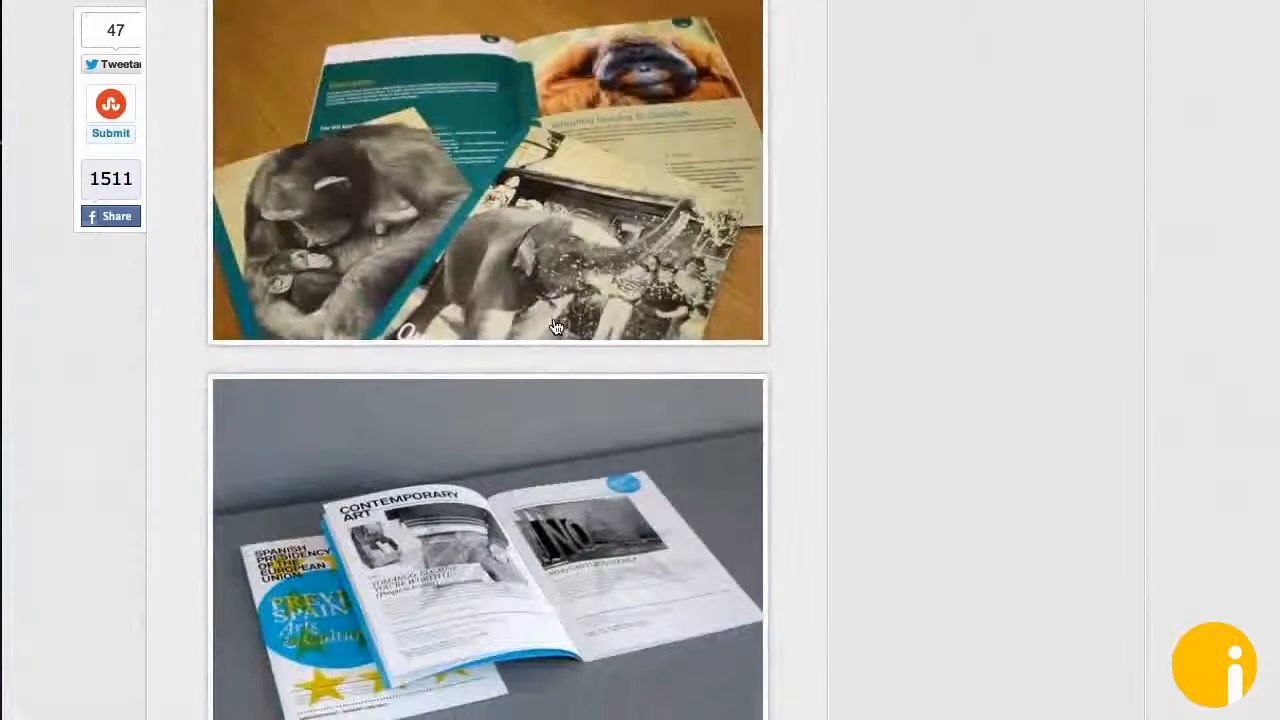
scroll(556, 328, "down", 4)
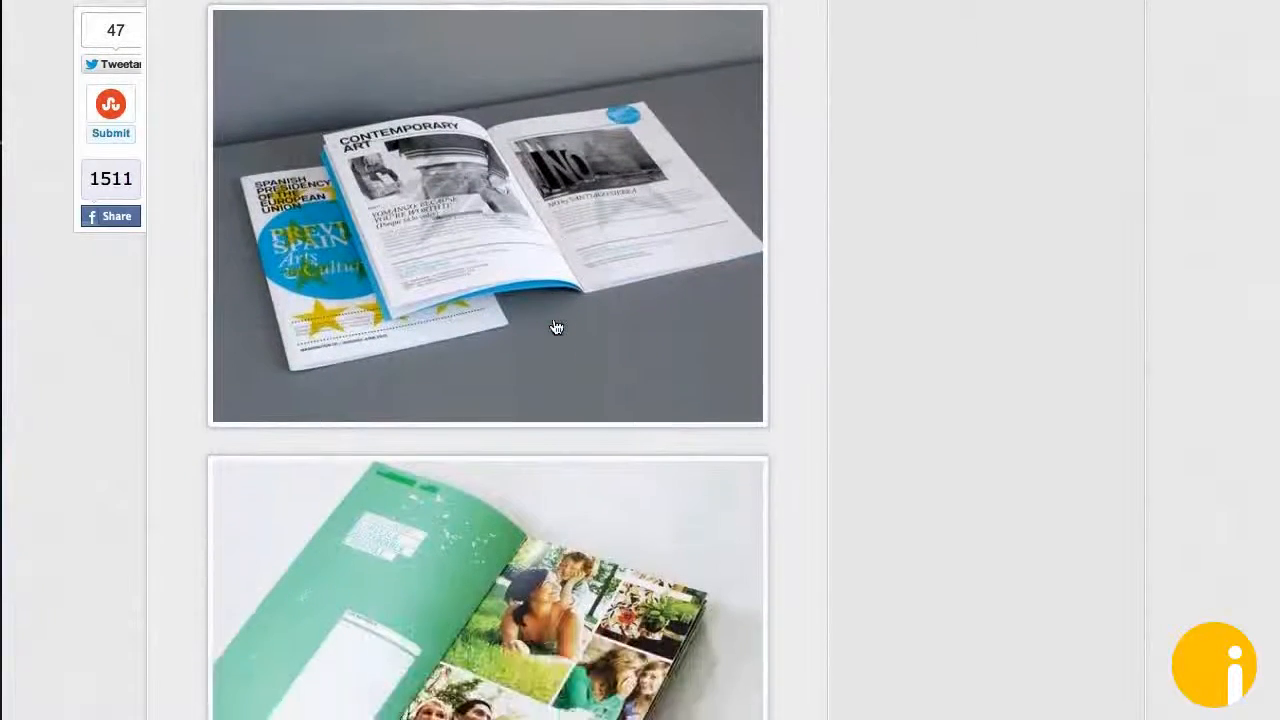
scroll(556, 328, "down", 6)
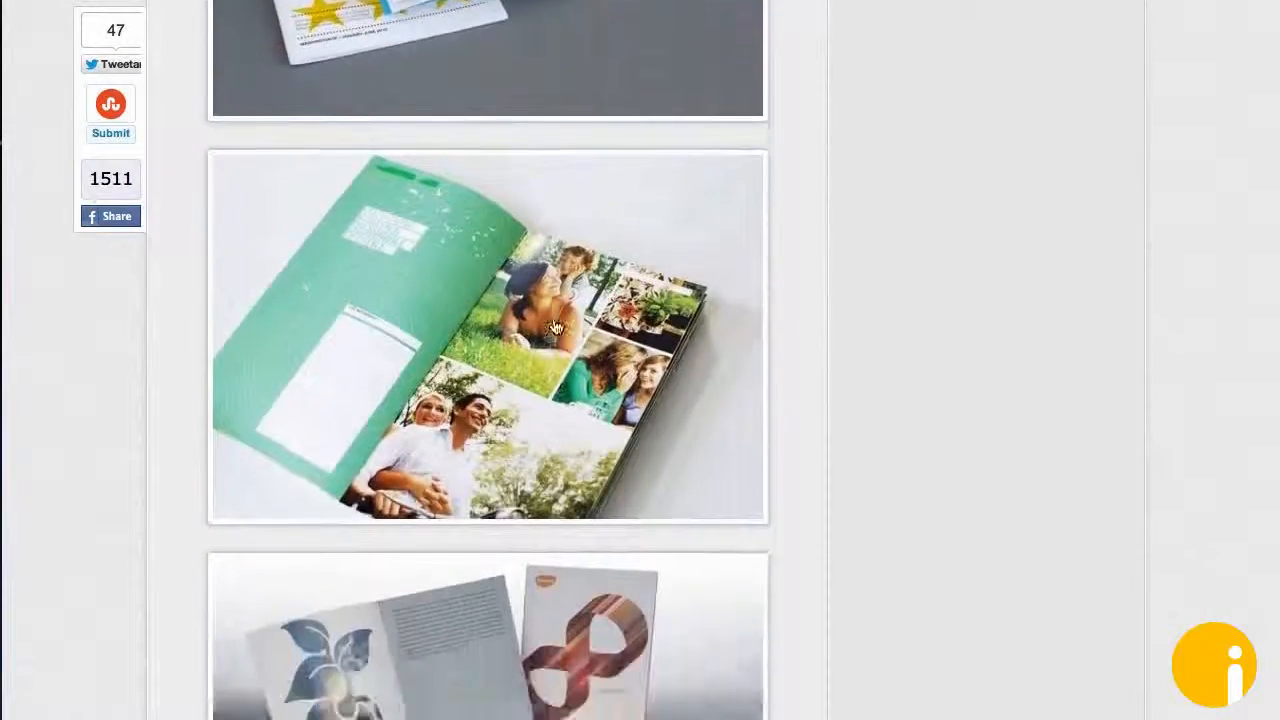
Step: Compare the Contemporary Art booklet with the remaining brochure examples down to the end of the gallery
scroll(556, 328, "up", 7)
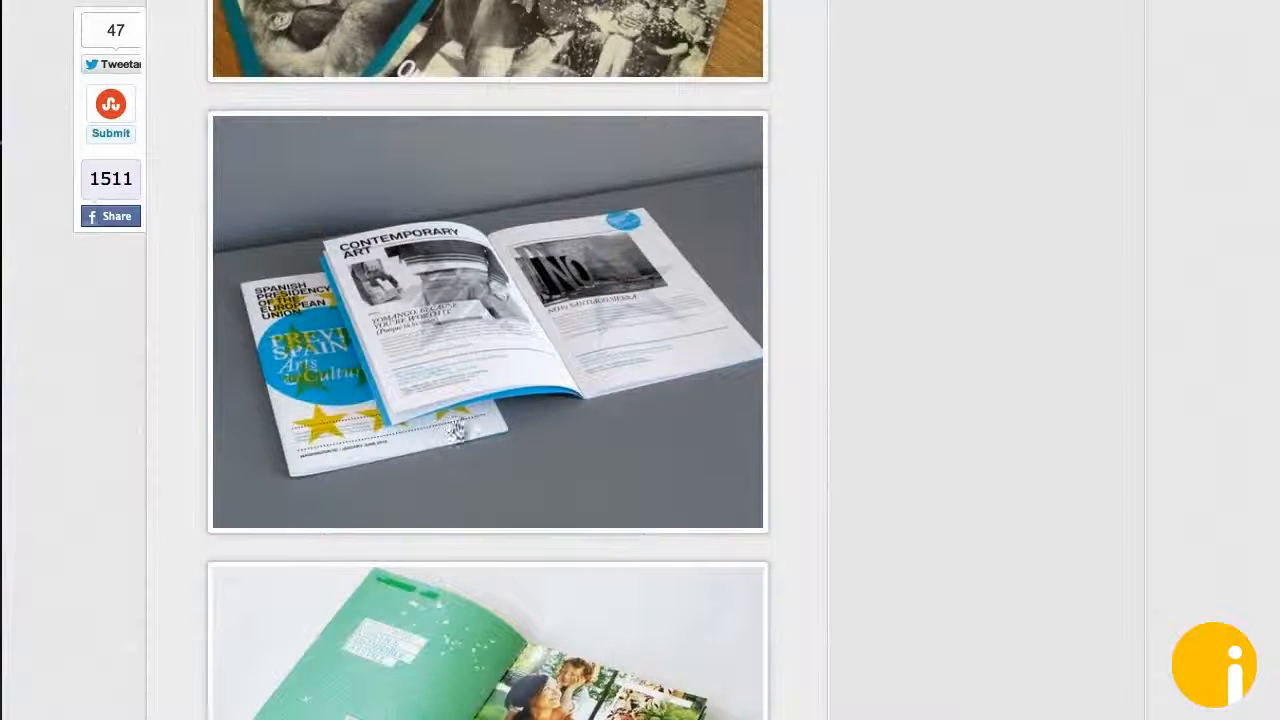
scroll(514, 406, "down", 12)
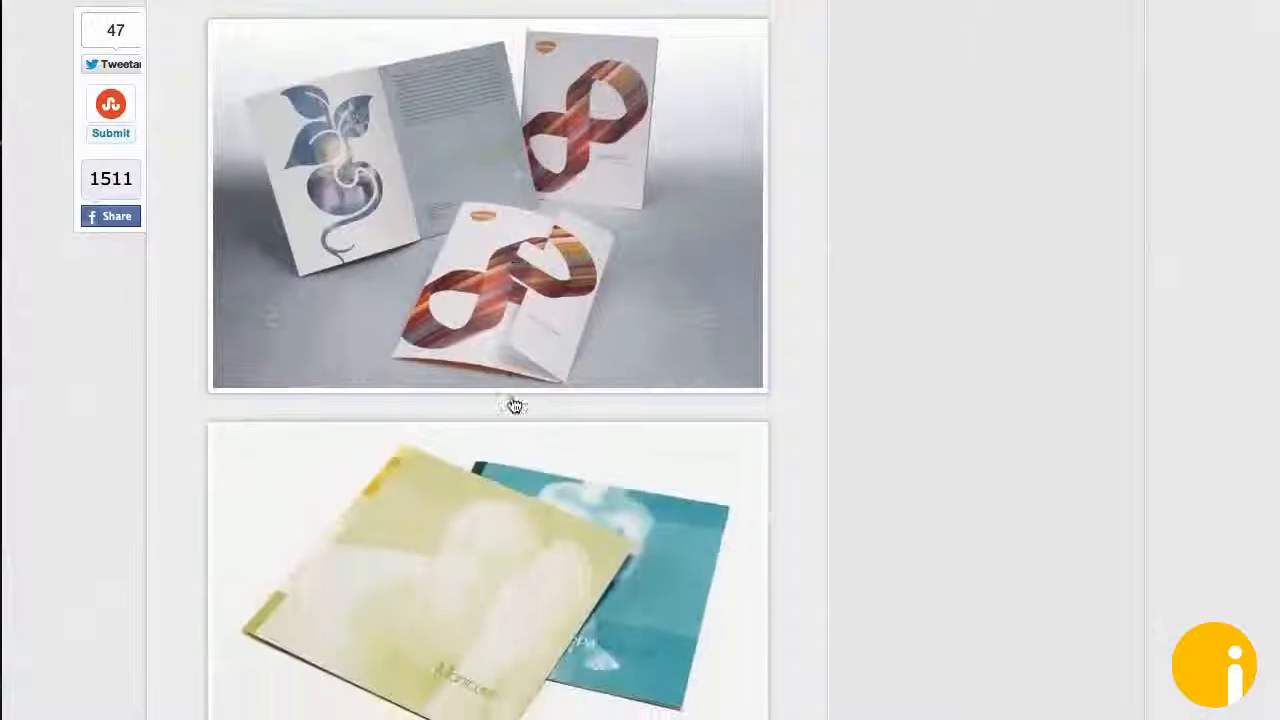
scroll(514, 406, "down", 1)
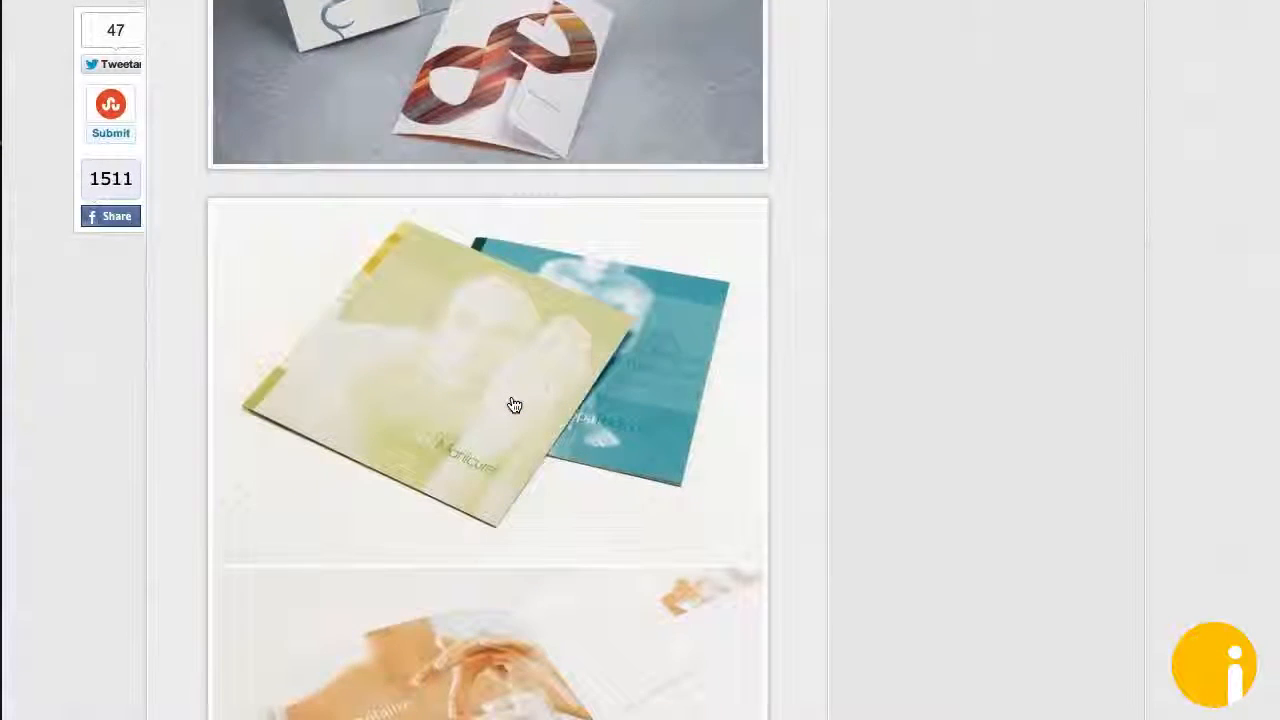
scroll(514, 406, "up", 3)
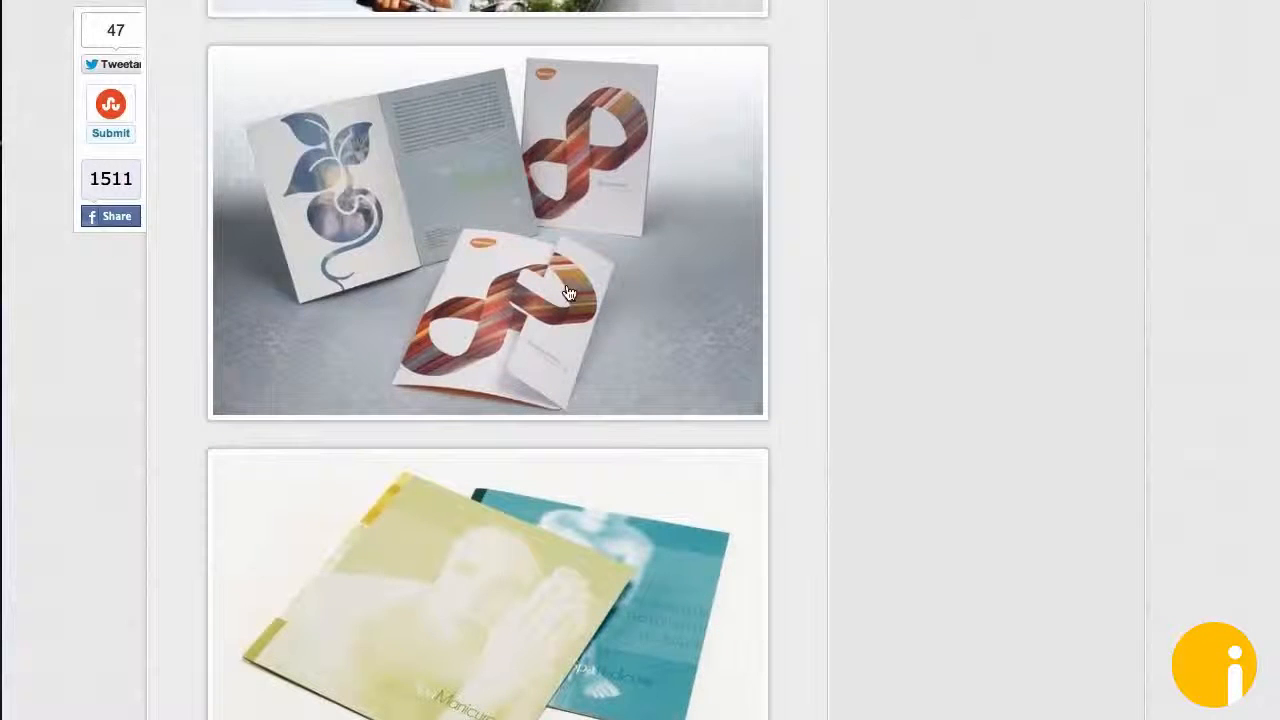
scroll(525, 360, "down", 6)
scroll(535, 374, "down", 10)
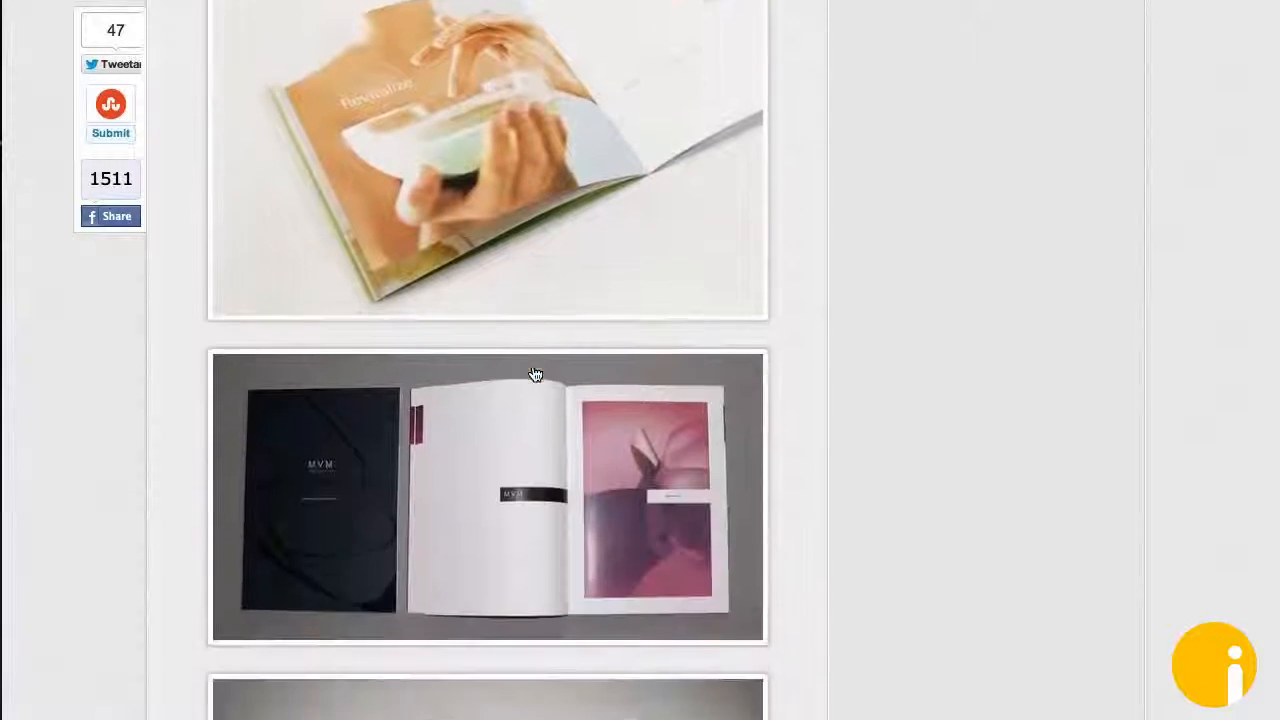
scroll(535, 374, "down", 7)
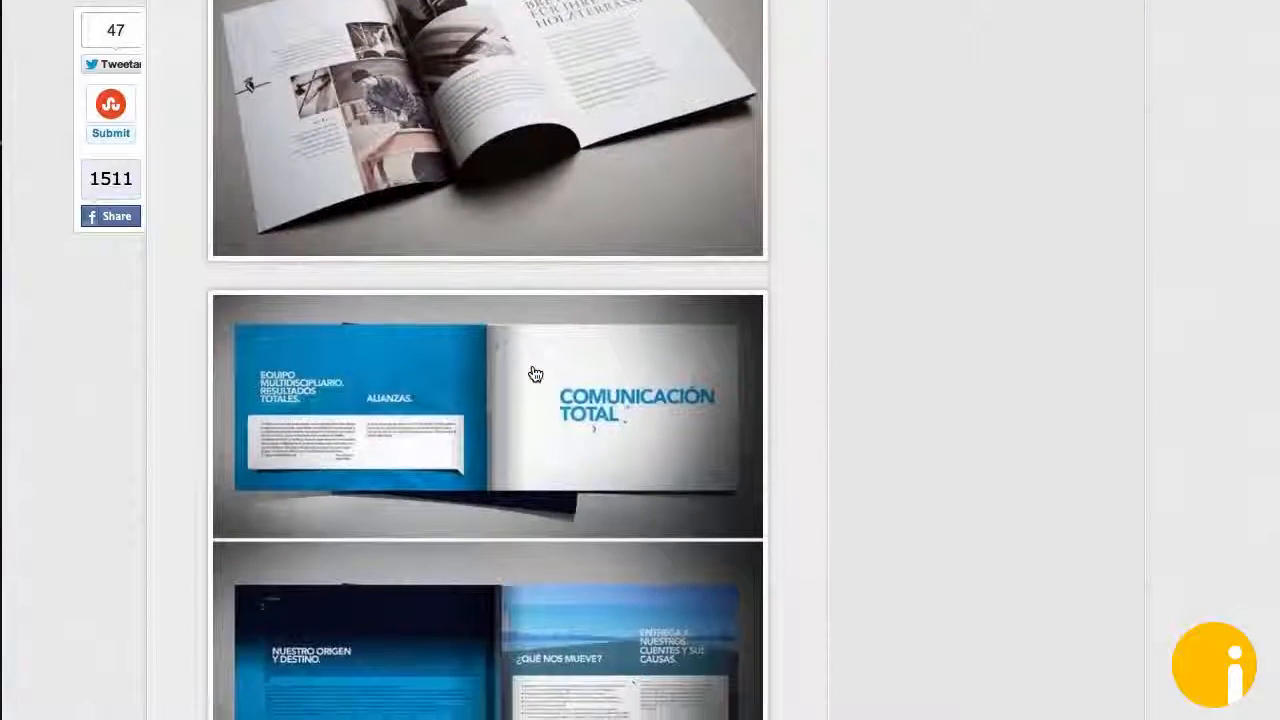
scroll(535, 374, "down", 6)
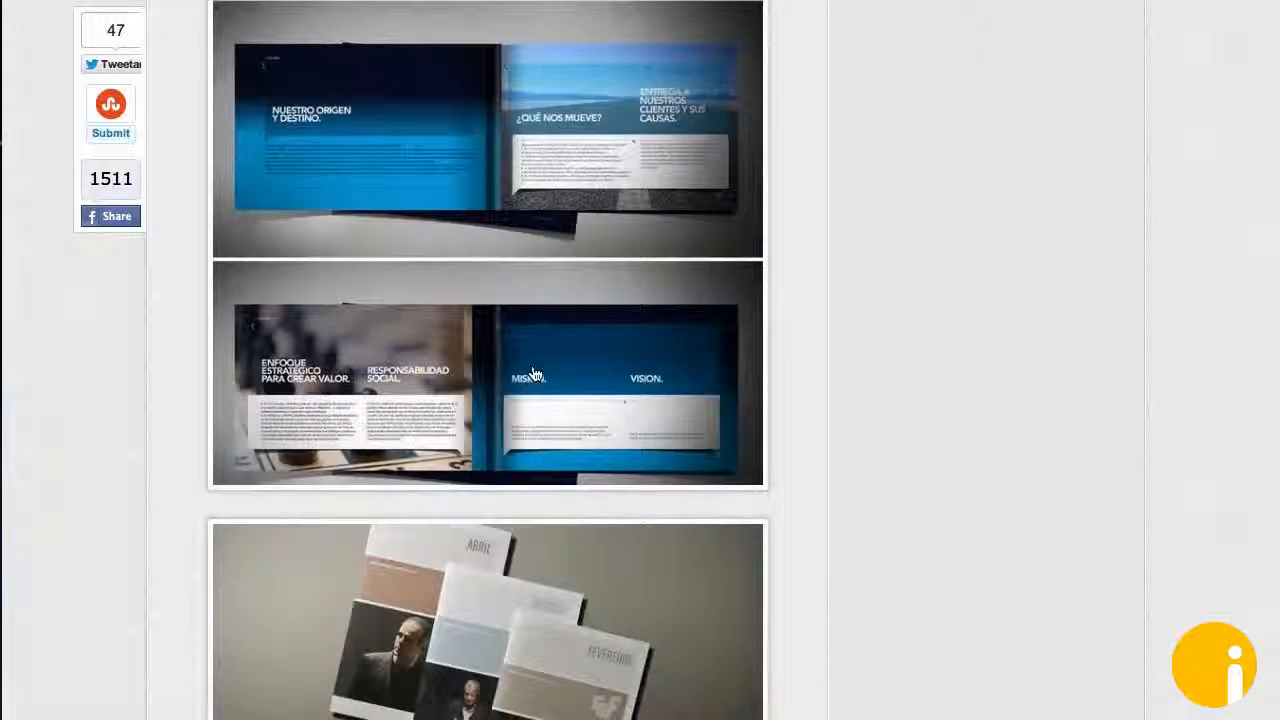
scroll(535, 374, "down", 6)
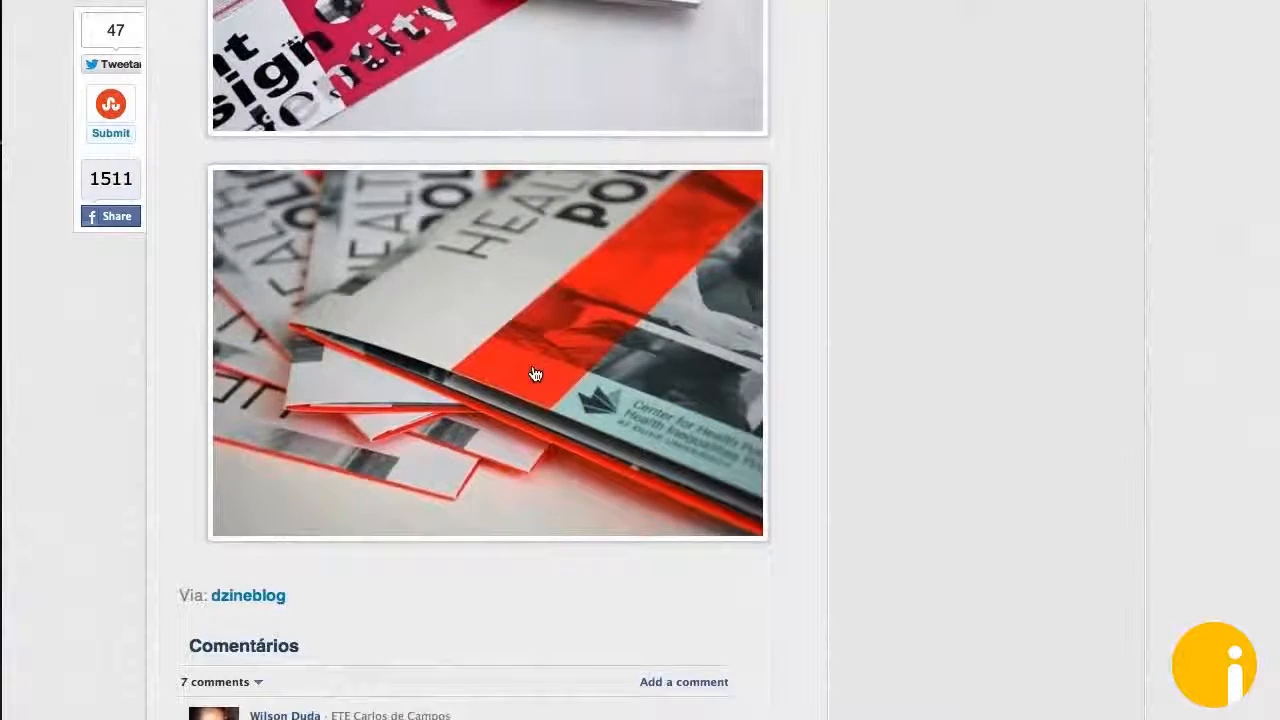
Step: Review the brochure examples again in reverse order, from the end of the gallery back to the green scissors leaflet
scroll(535, 374, "up", 12)
scroll(535, 374, "down", 15)
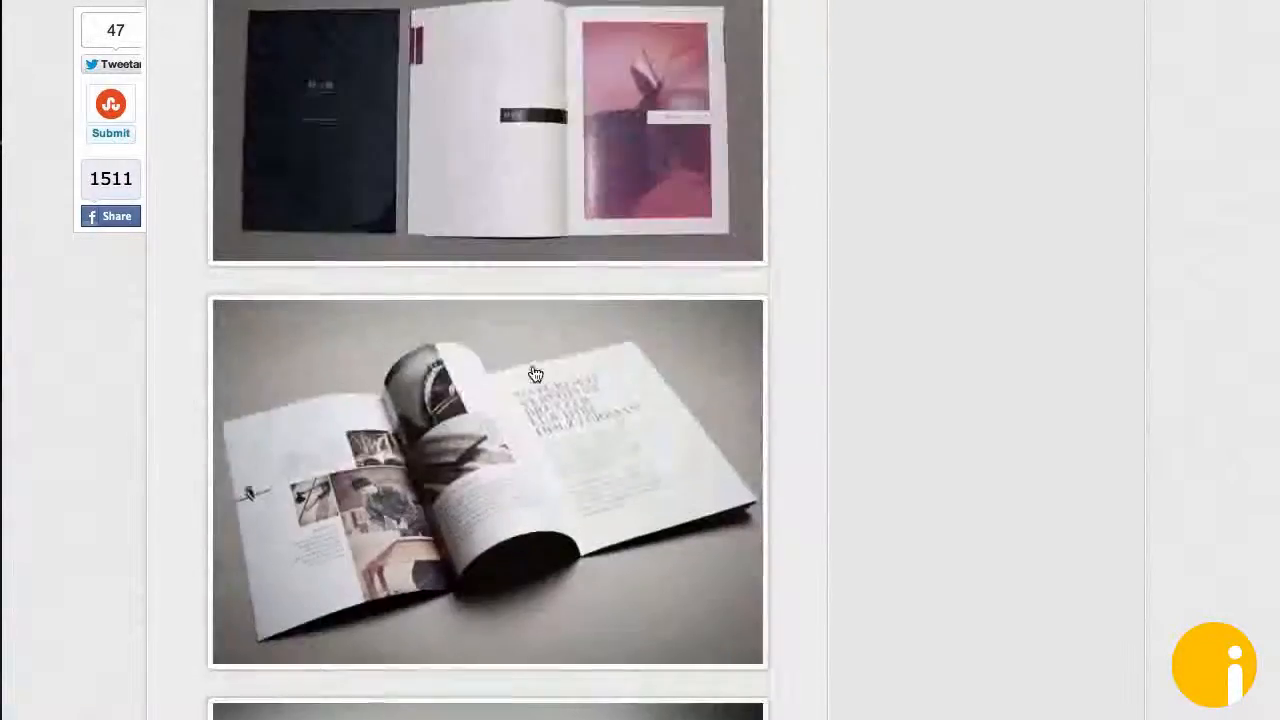
scroll(535, 374, "up", 10)
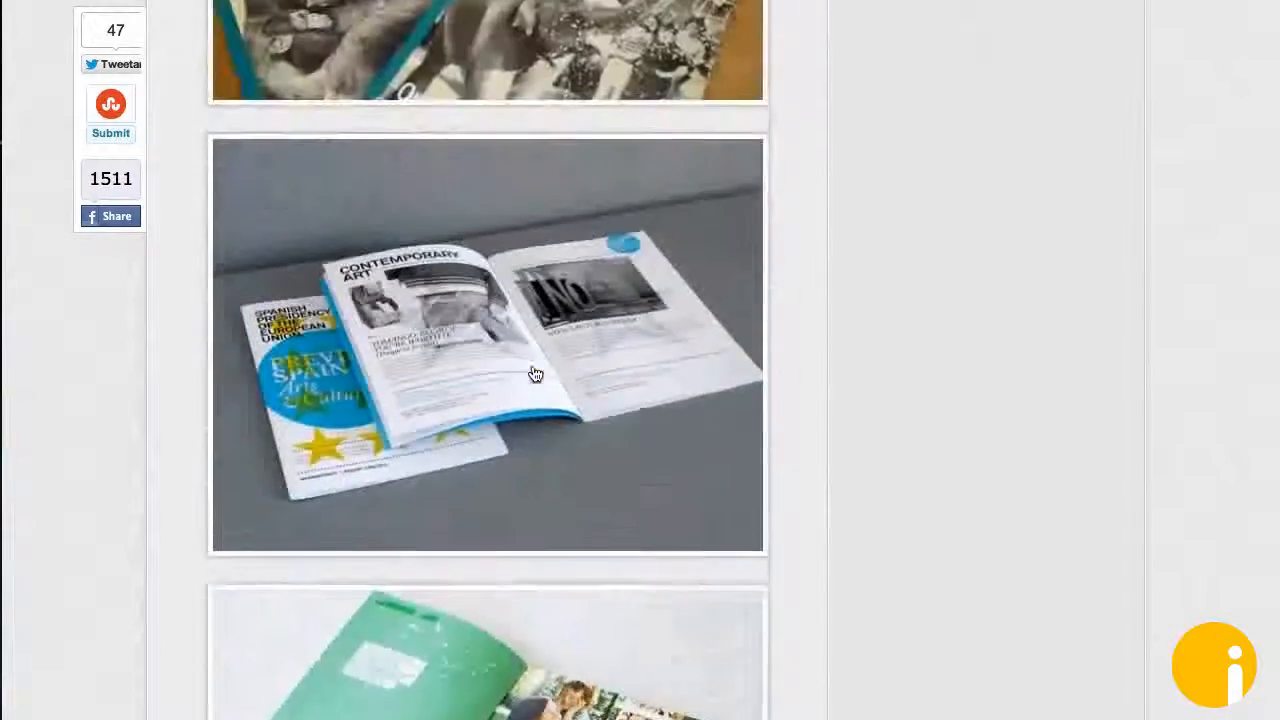
scroll(535, 374, "up", 12)
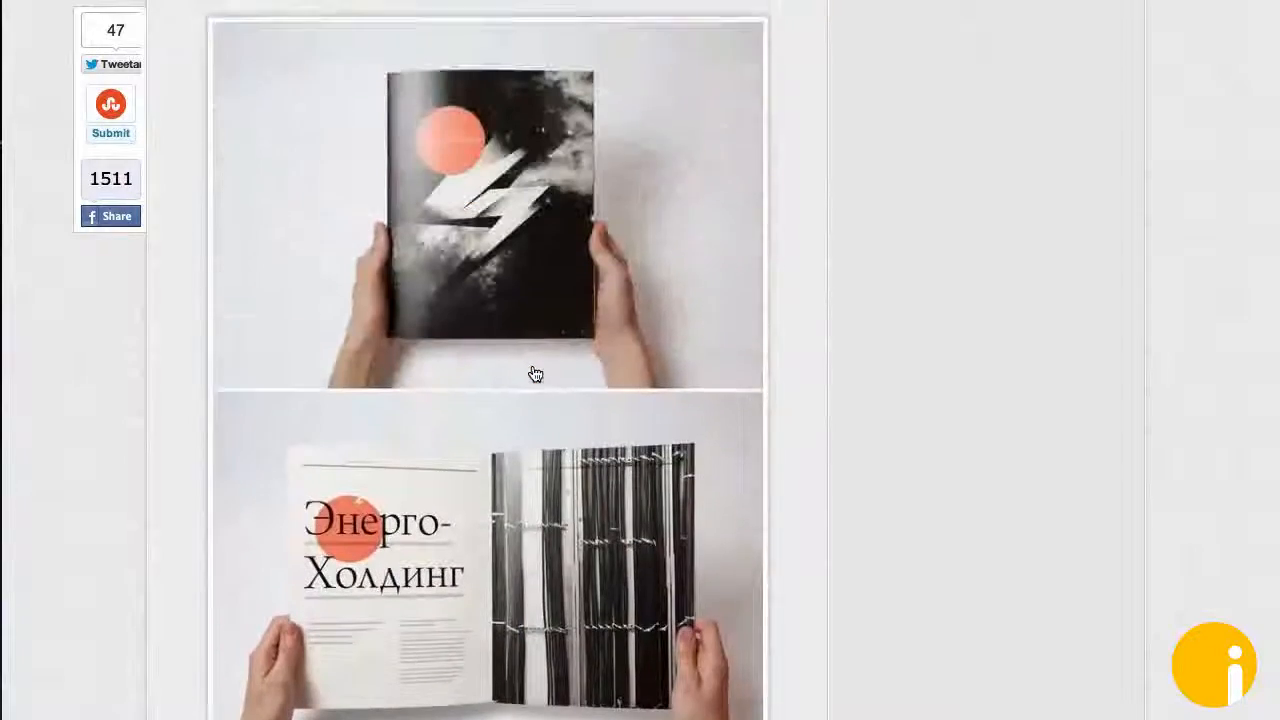
scroll(535, 374, "up", 12)
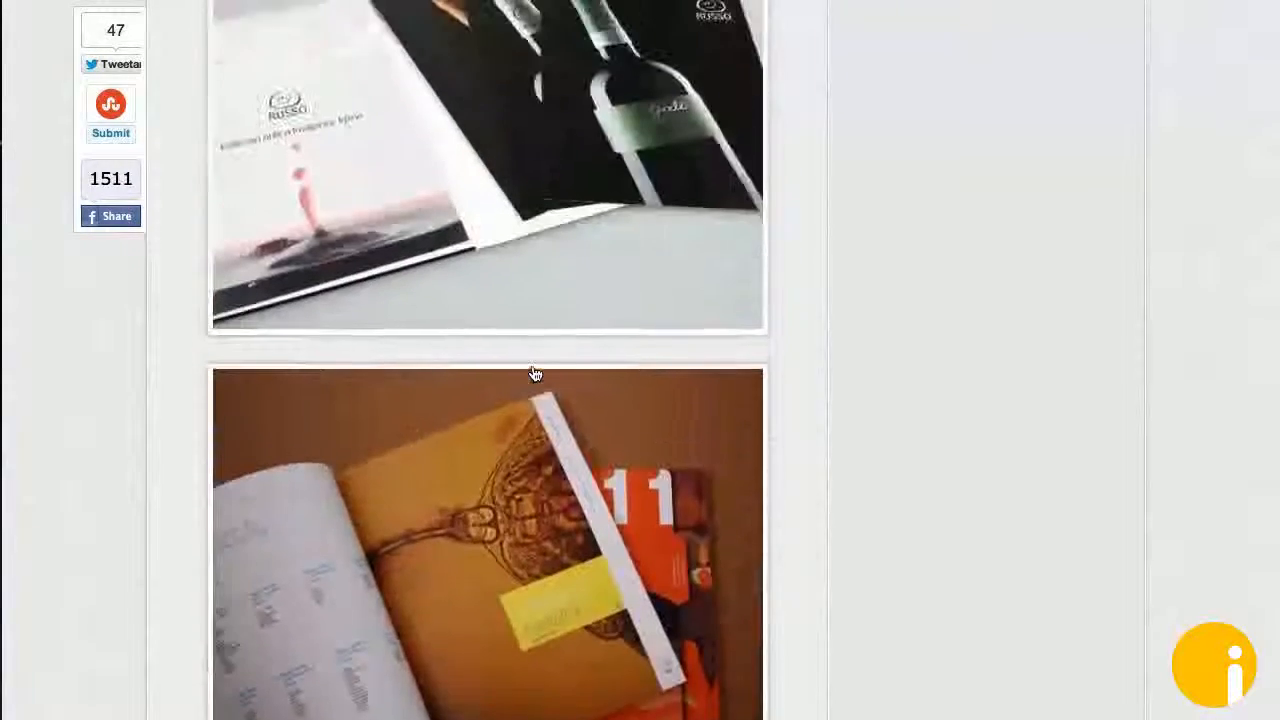
scroll(535, 374, "up", 8)
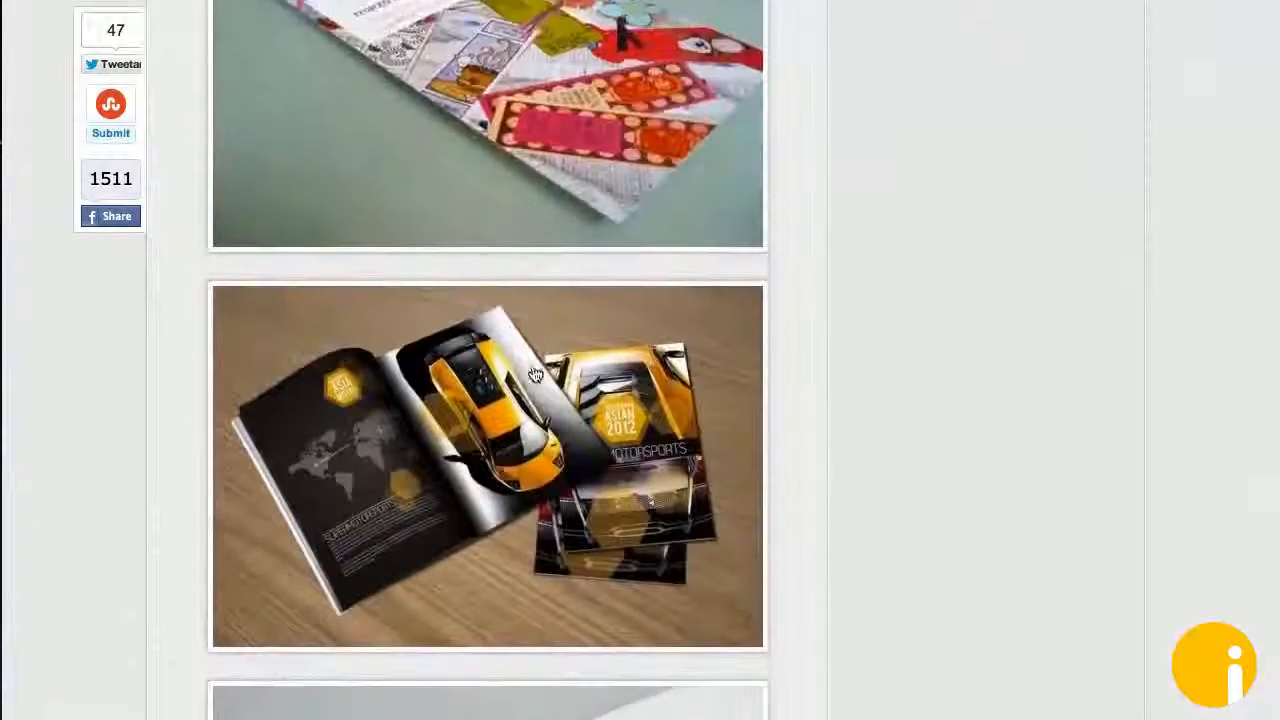
scroll(535, 374, "up", 3)
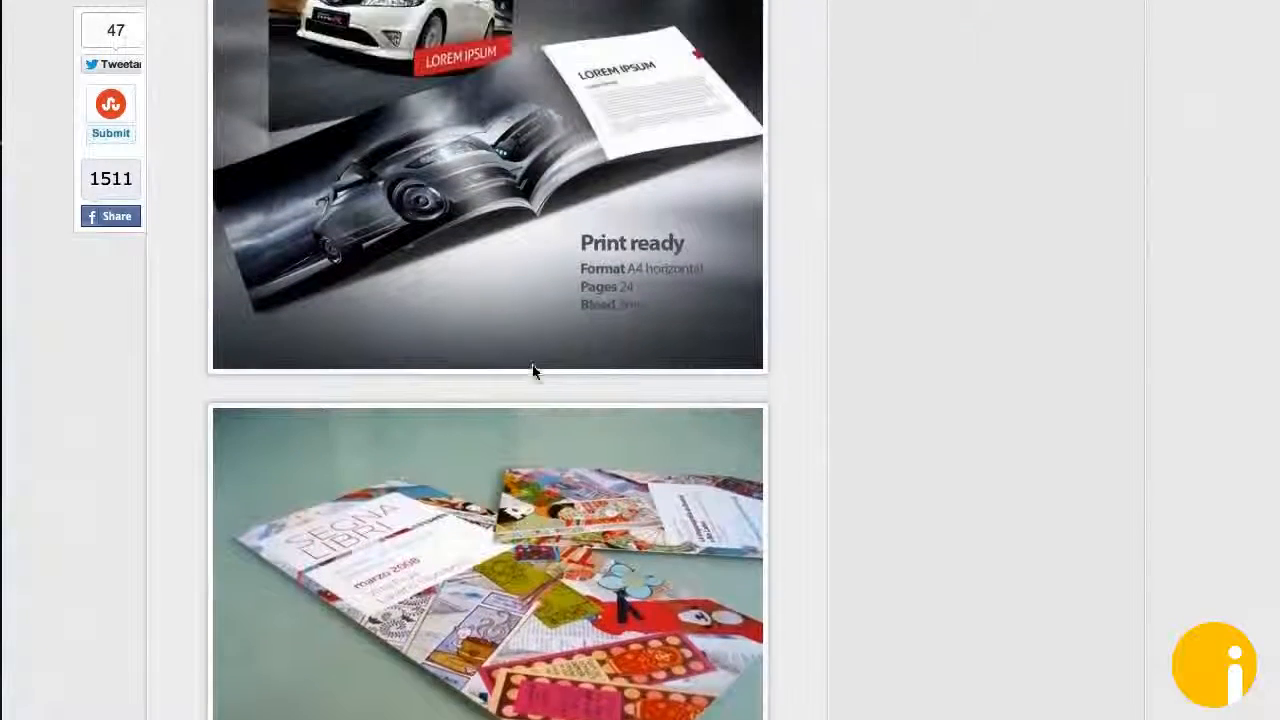
scroll(535, 374, "down", 2)
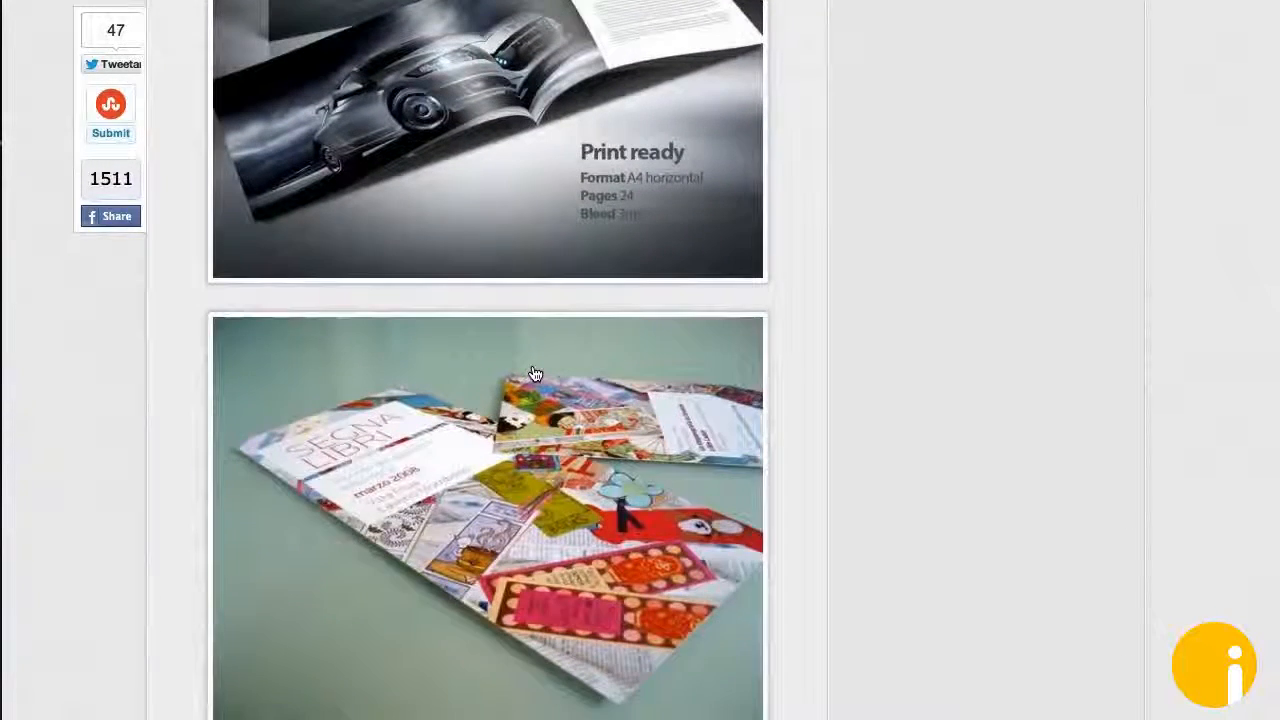
scroll(535, 374, "up", 15)
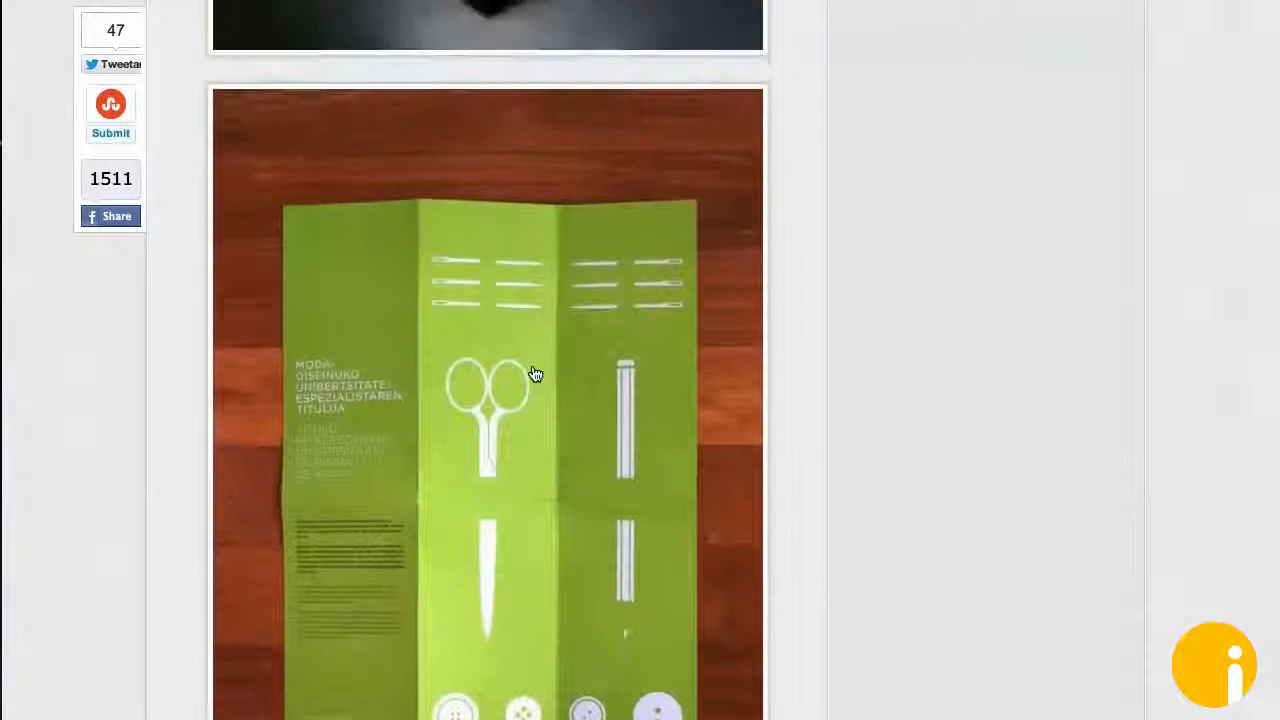
Step: Examine the green scissors leaflet again, comparing its folds and panels with the gallery examples just before it
scroll(535, 374, "down", 2)
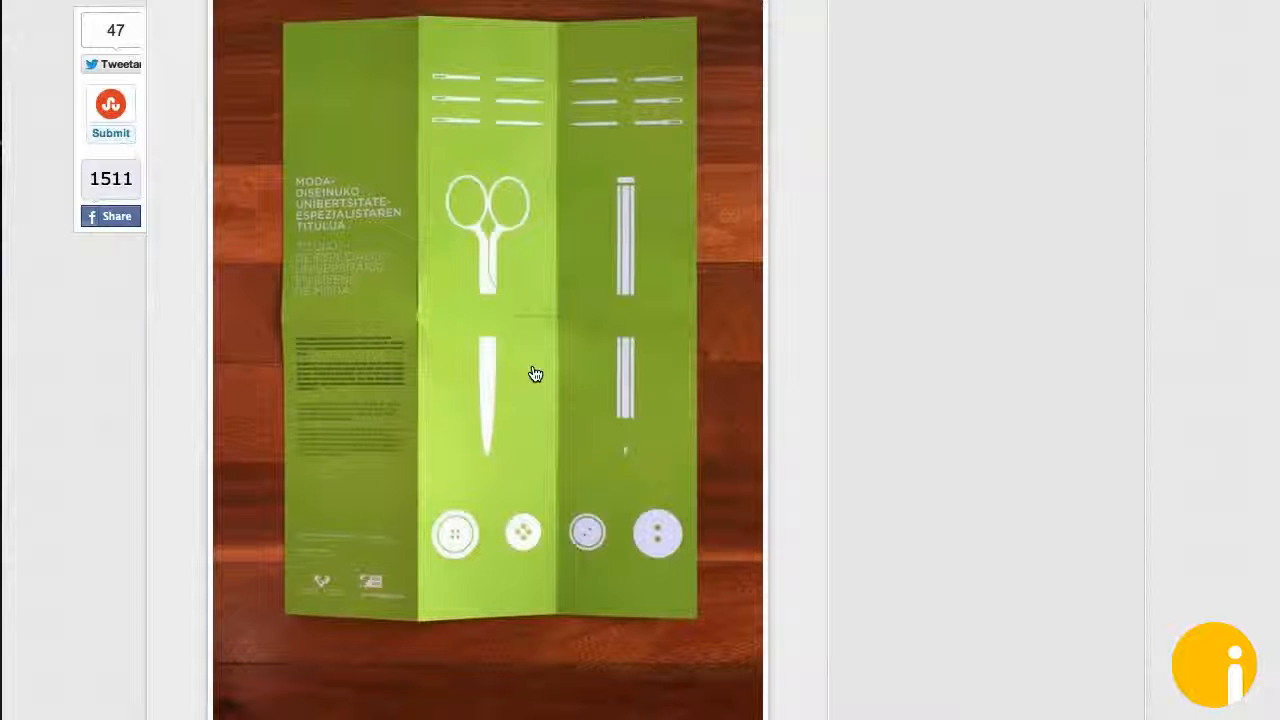
scroll(535, 374, "up", 10)
scroll(535, 374, "up", 10)
scroll(535, 374, "up", 5)
scroll(535, 374, "down", 8)
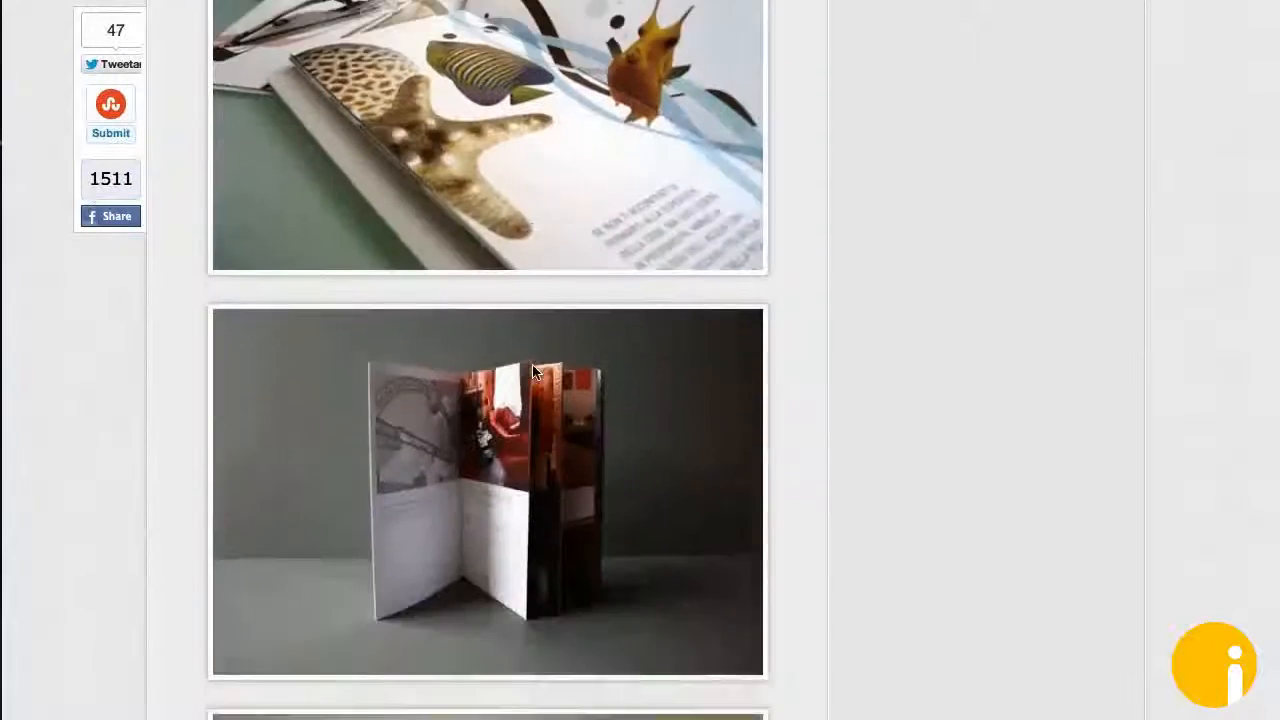
scroll(535, 374, "up", 3)
scroll(535, 374, "down", 6)
scroll(535, 374, "down", 8)
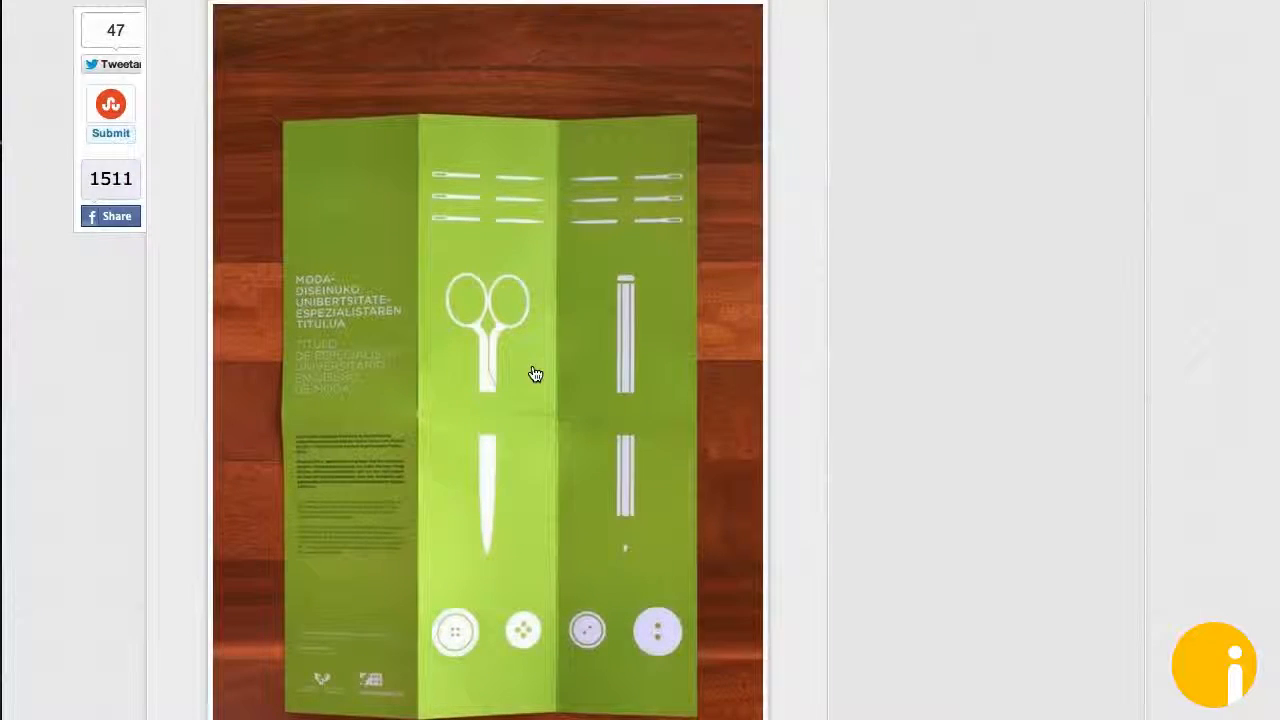
scroll(500, 408, "down", 2)
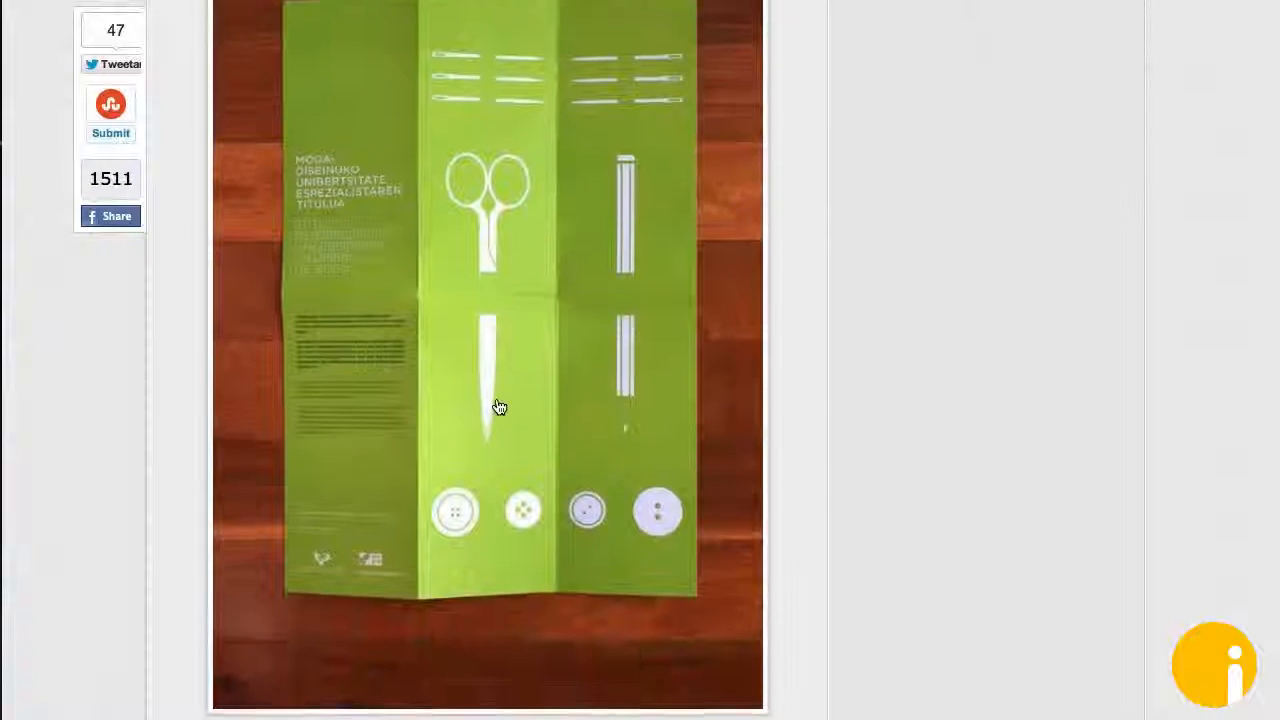
scroll(500, 407, "up", 1)
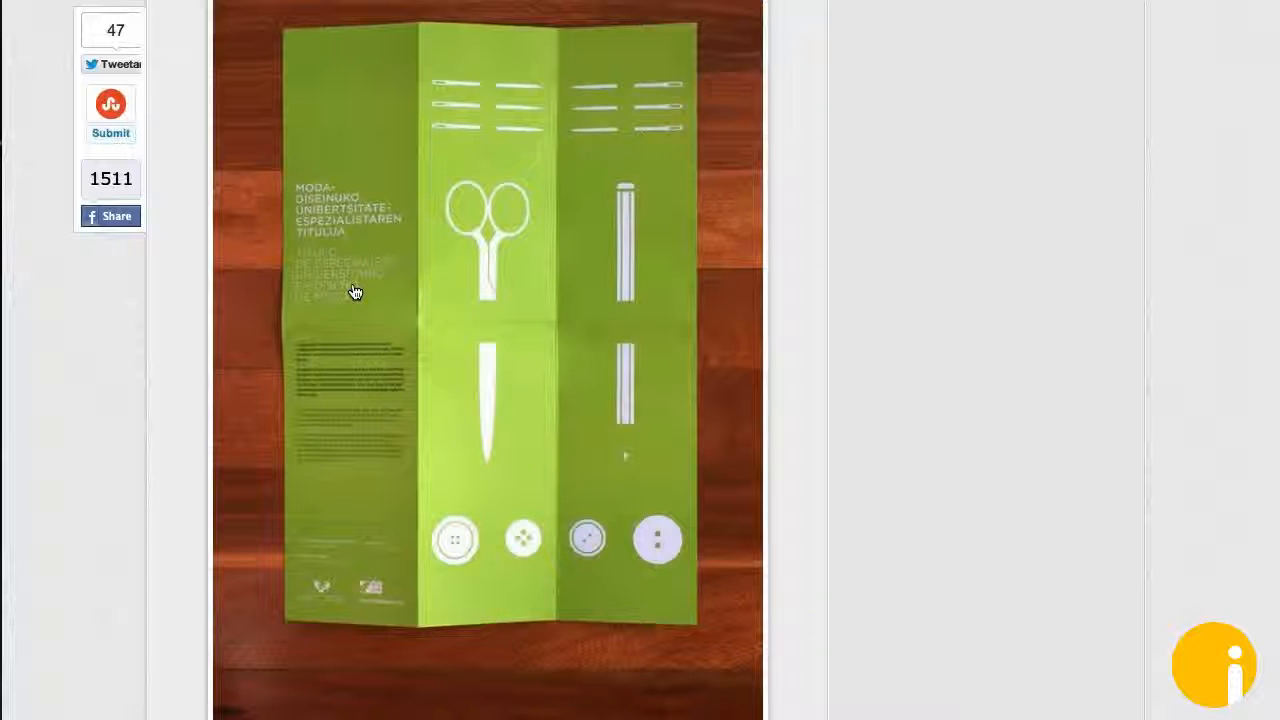
Step: Go back through the gallery to the WWF "At Risk" booklets and compare them with the MOD magazine cover
scroll(355, 292, "up", 8)
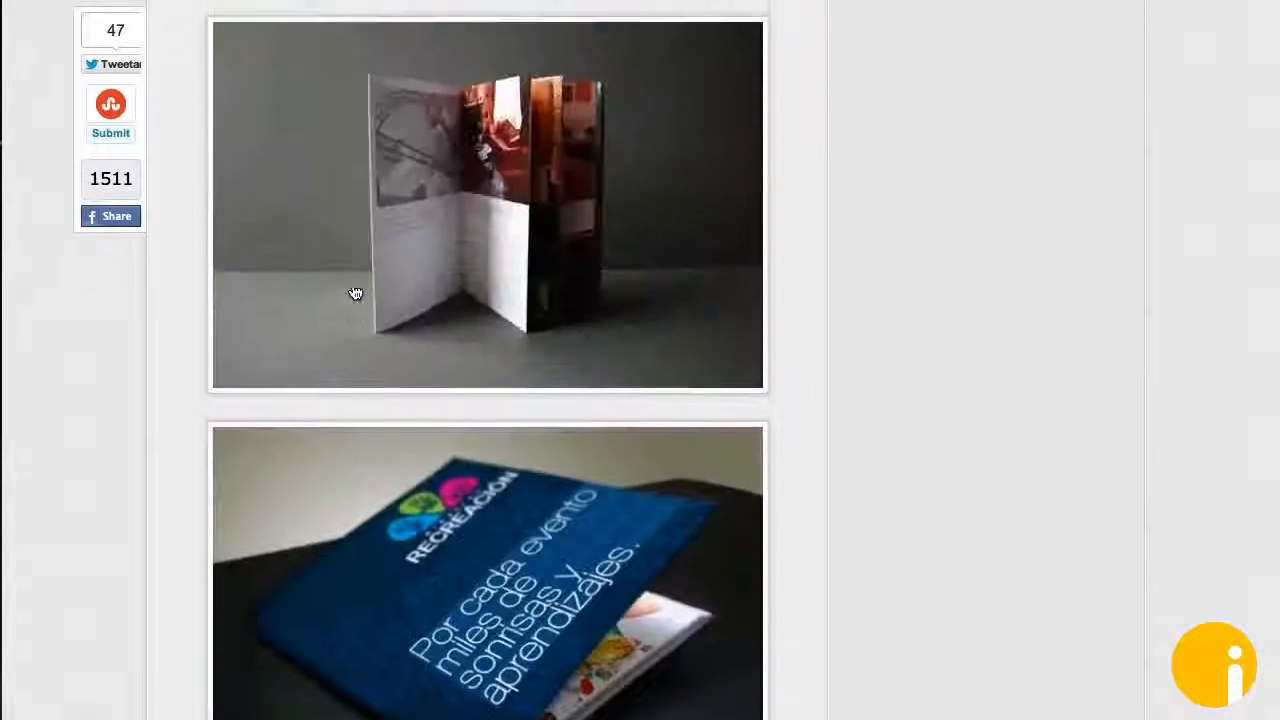
scroll(355, 292, "up", 15)
scroll(355, 292, "up", 15)
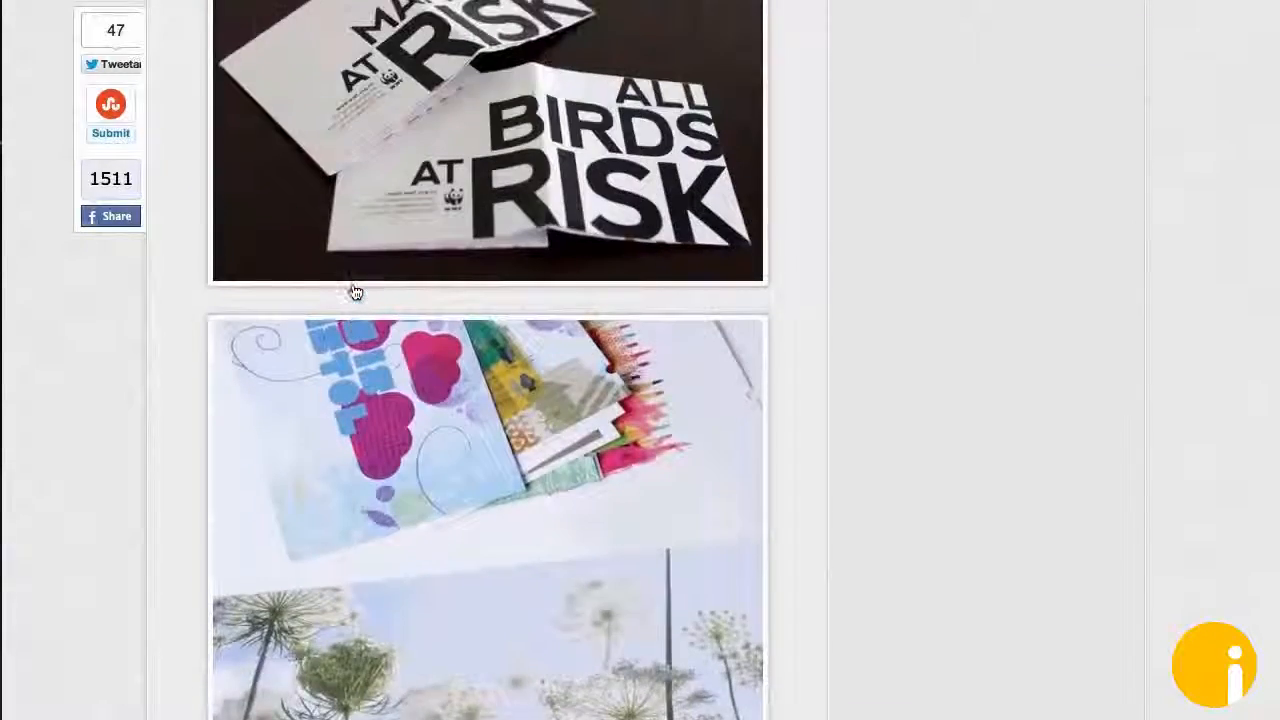
scroll(355, 292, "up", 3)
scroll(358, 300, "down", 1)
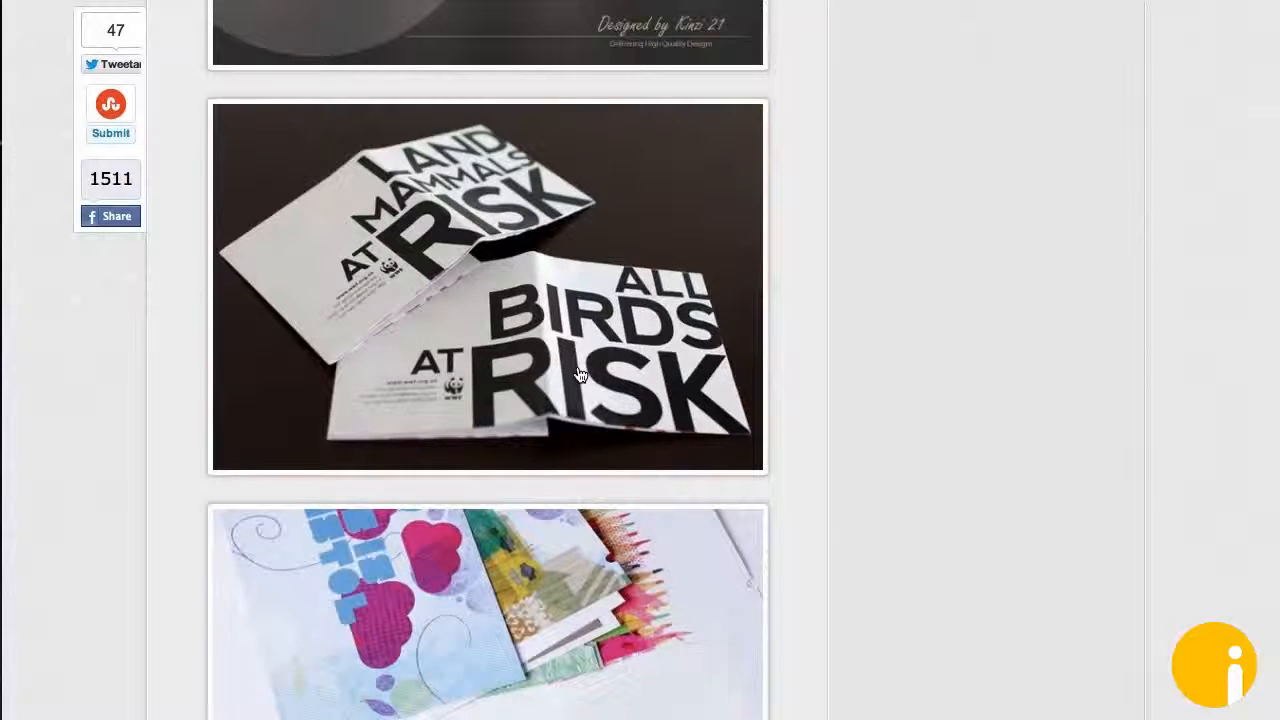
scroll(580, 375, "down", 15)
scroll(580, 375, "down", 10)
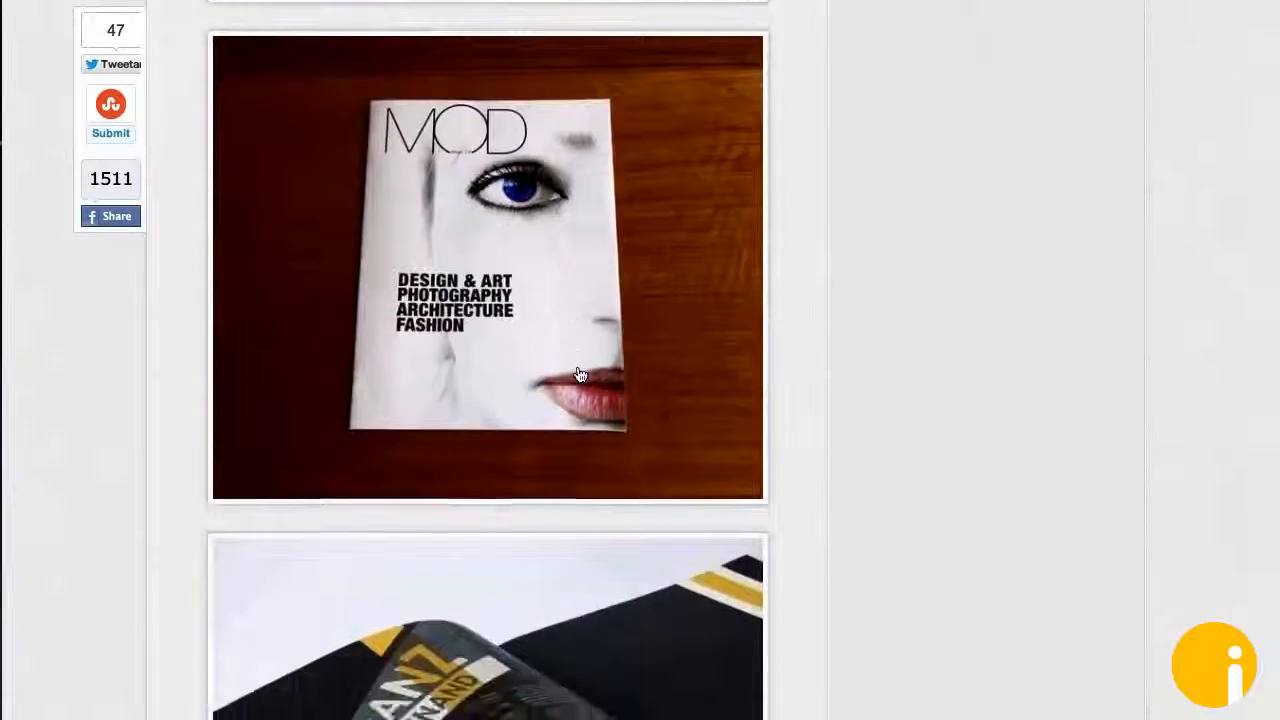
Step: Review the three-fold brochure PSD template alongside the "At Risk" booklets and the magazine examples that follow
scroll(580, 375, "up", 12)
scroll(580, 375, "down", 15)
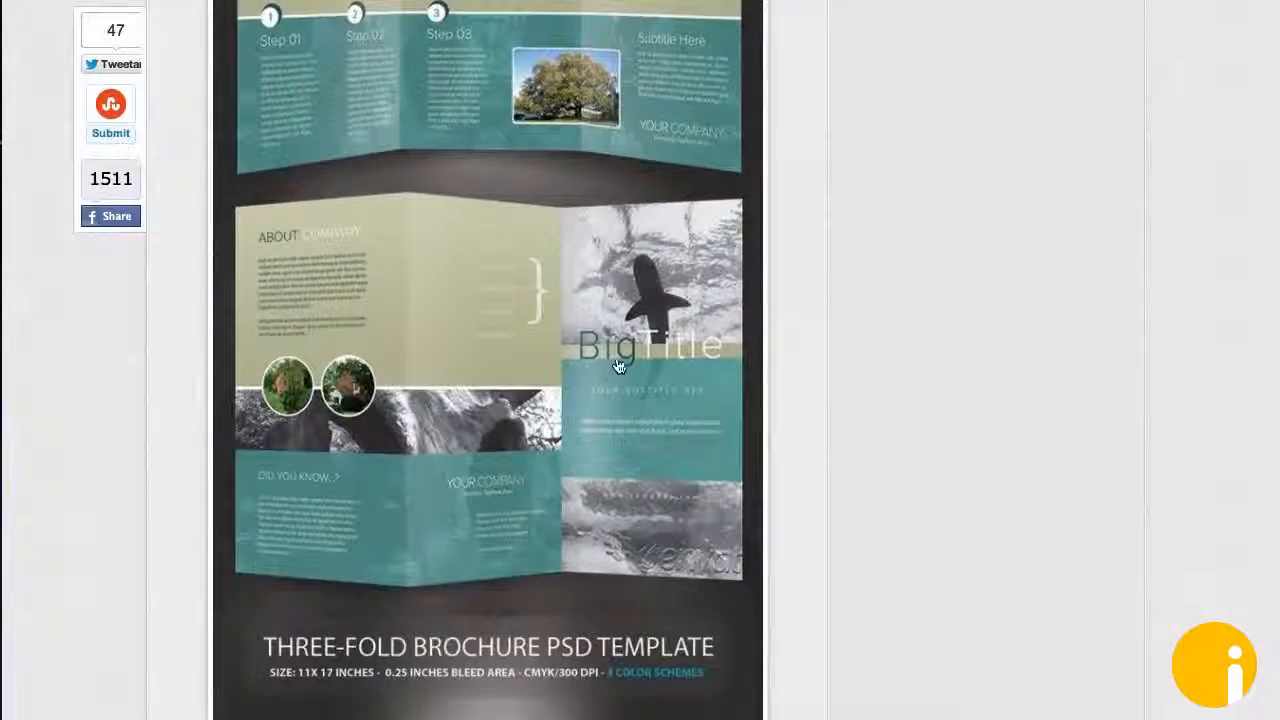
scroll(660, 374, "down", 6)
scroll(660, 374, "down", 10)
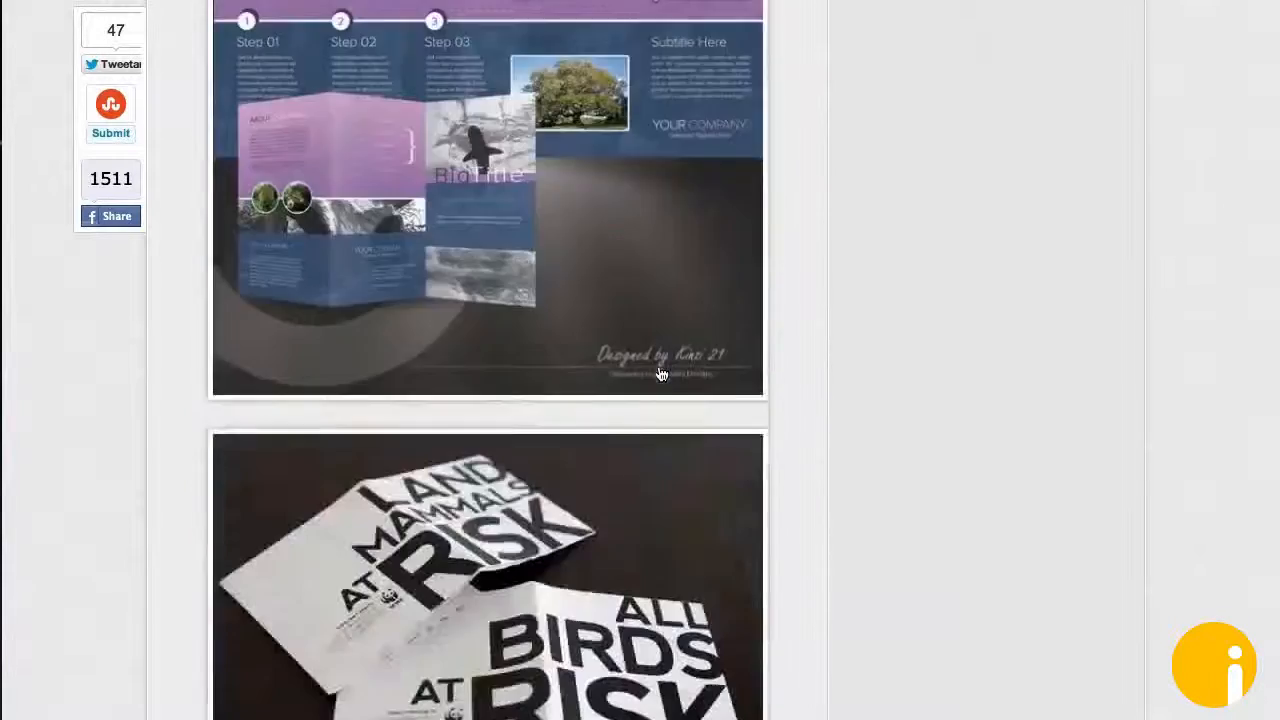
scroll(660, 374, "up", 6)
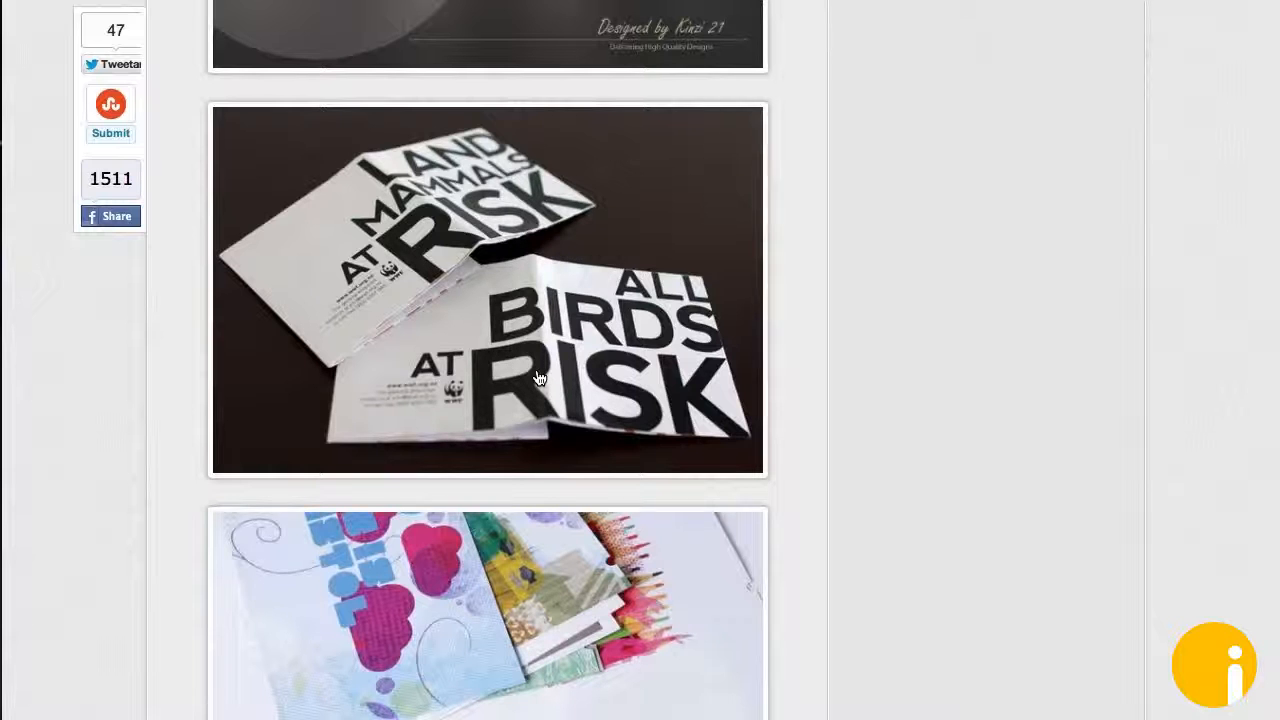
scroll(538, 378, "down", 20)
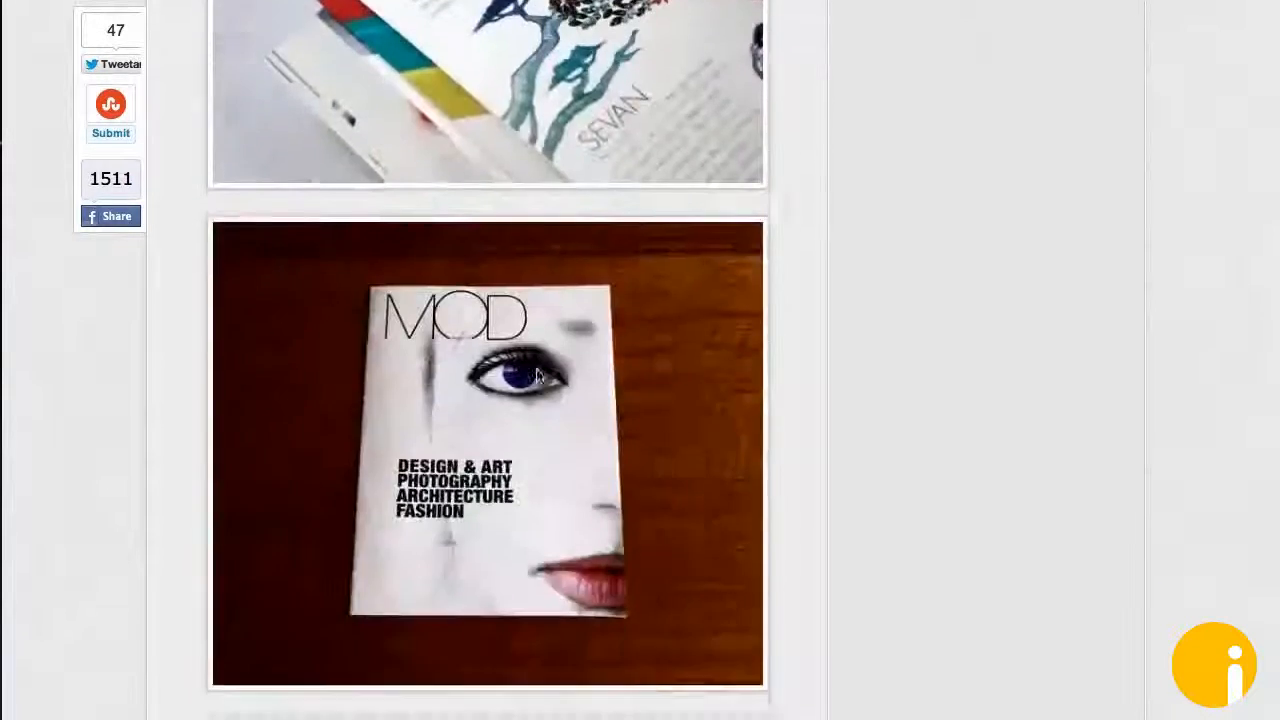
scroll(538, 378, "down", 10)
scroll(538, 378, "up", 3)
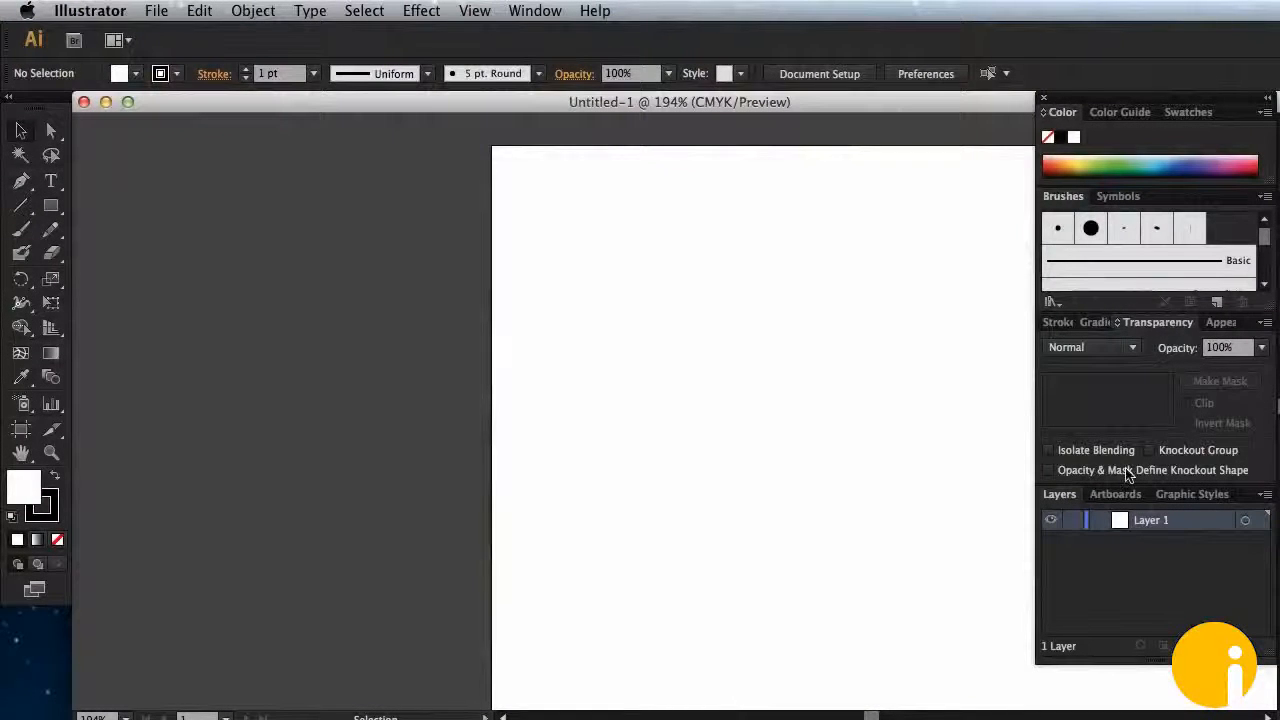
scroll(887, 714, "right", 5)
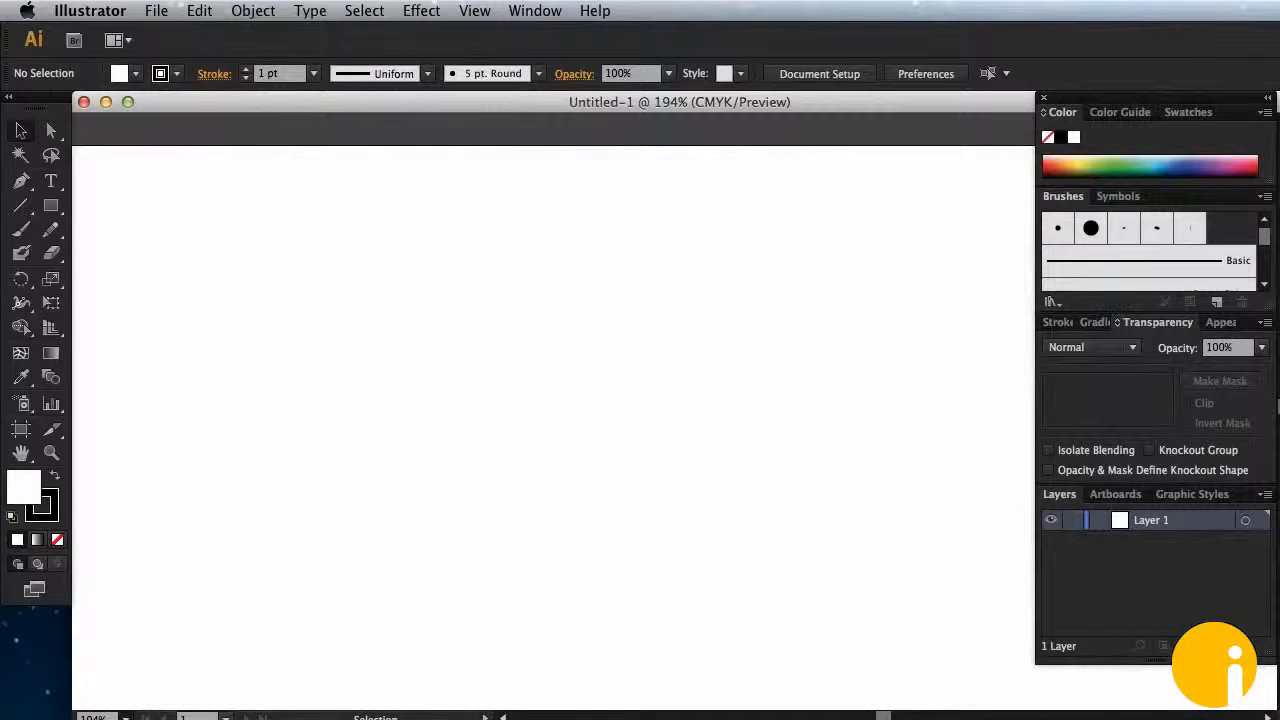
key("super+1")
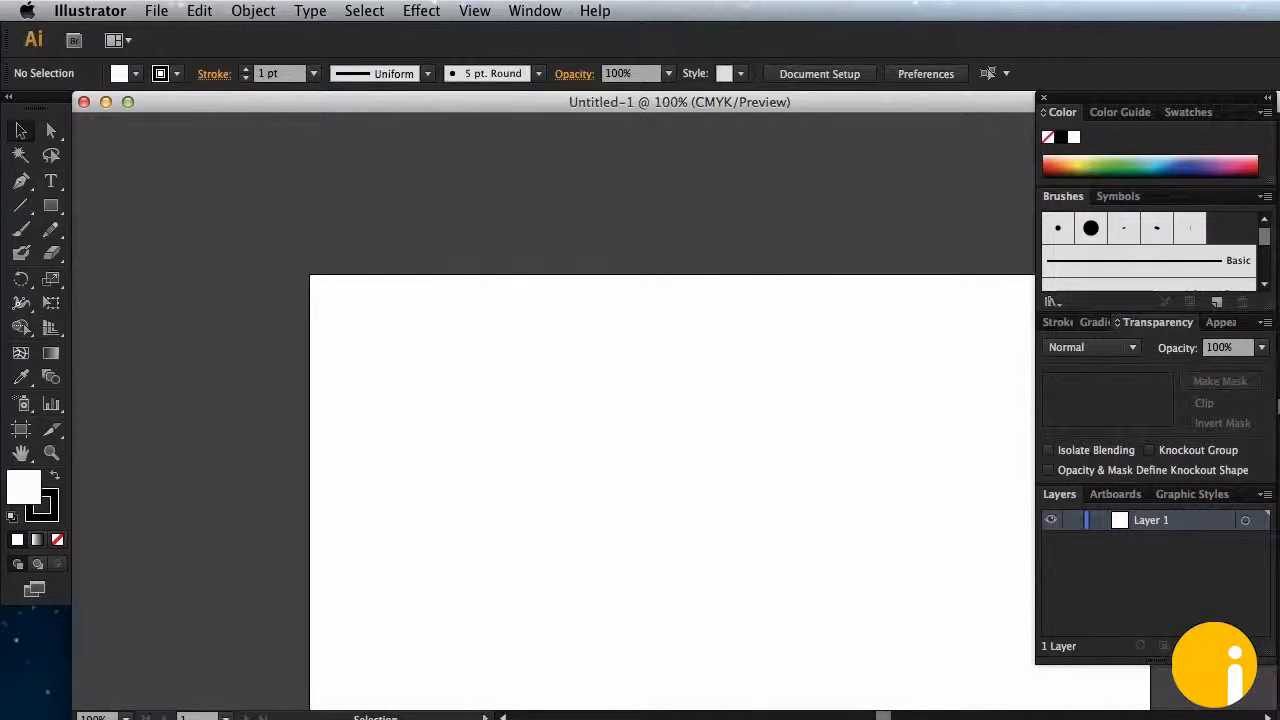
scroll(651, 446, "up", 3)
scroll(651, 446, "down", 8)
scroll(651, 446, "up", 4)
scroll(651, 446, "down", 3)
scroll(651, 446, "up", 2)
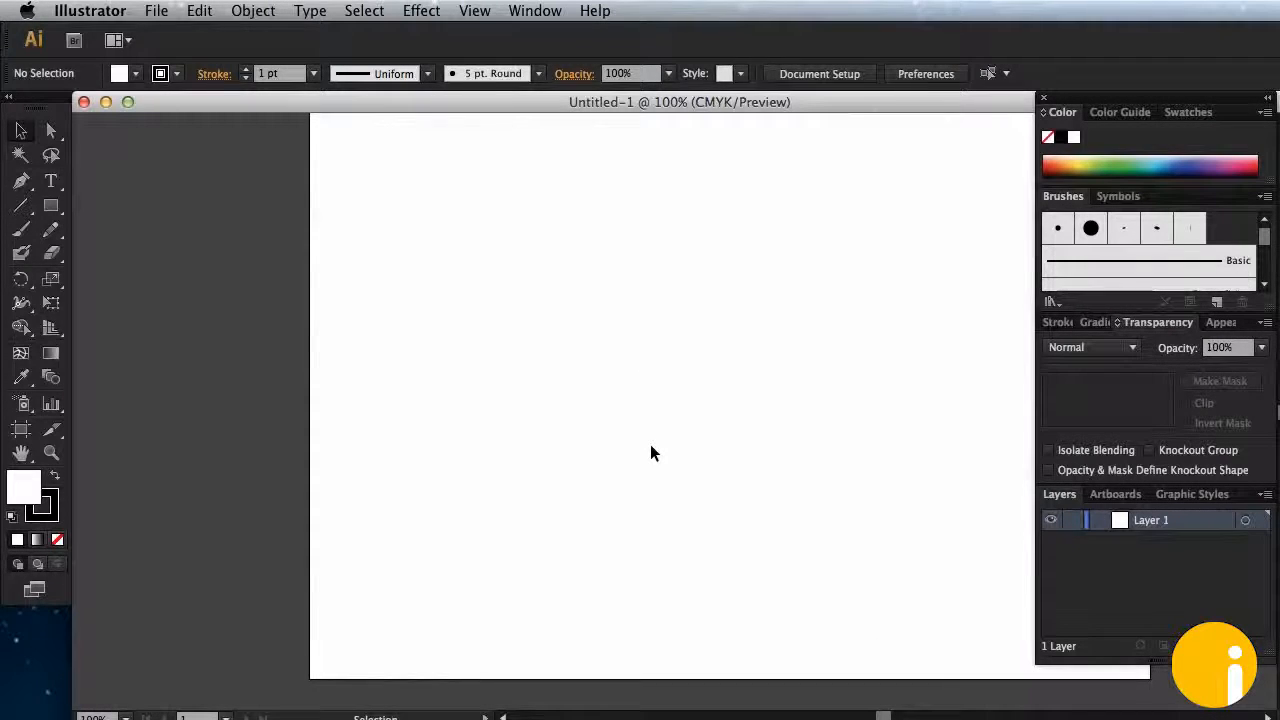
scroll(650, 454, "up", 2)
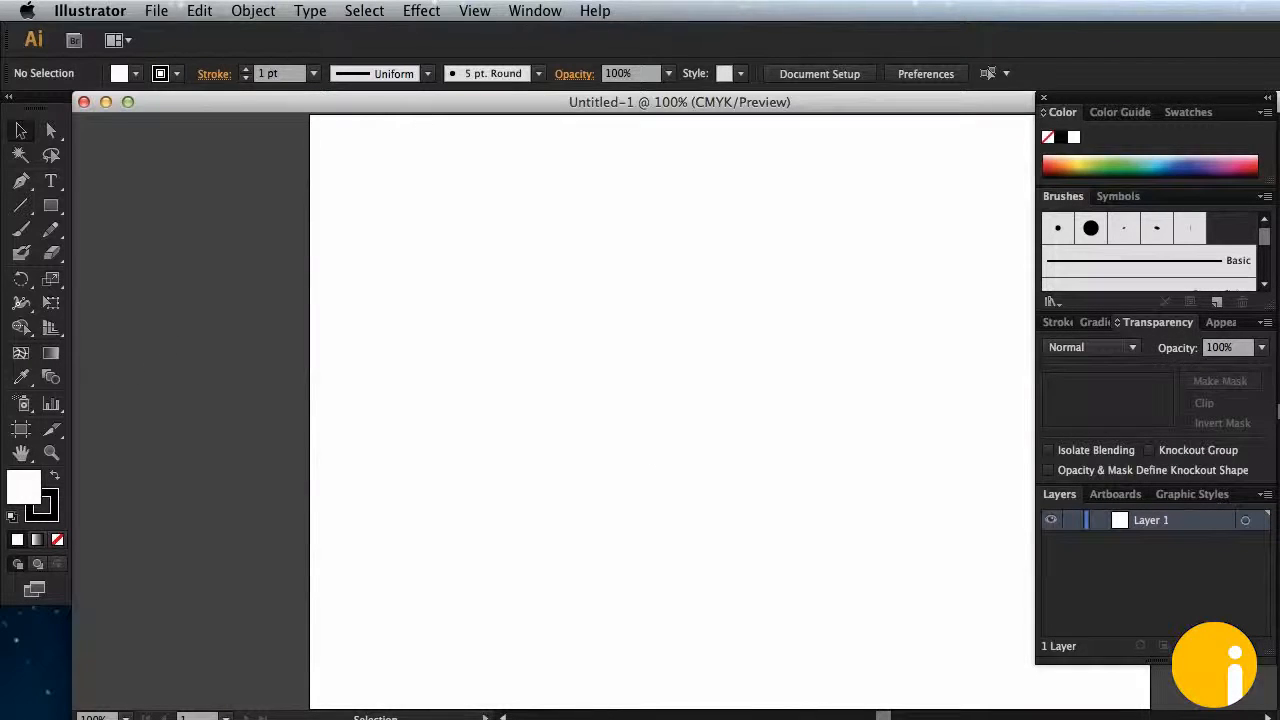
Step: In the Illustrator document Untitled-1, duplicate the A4 artboard and place the copy beside the original with a small gap
left_click(51, 452)
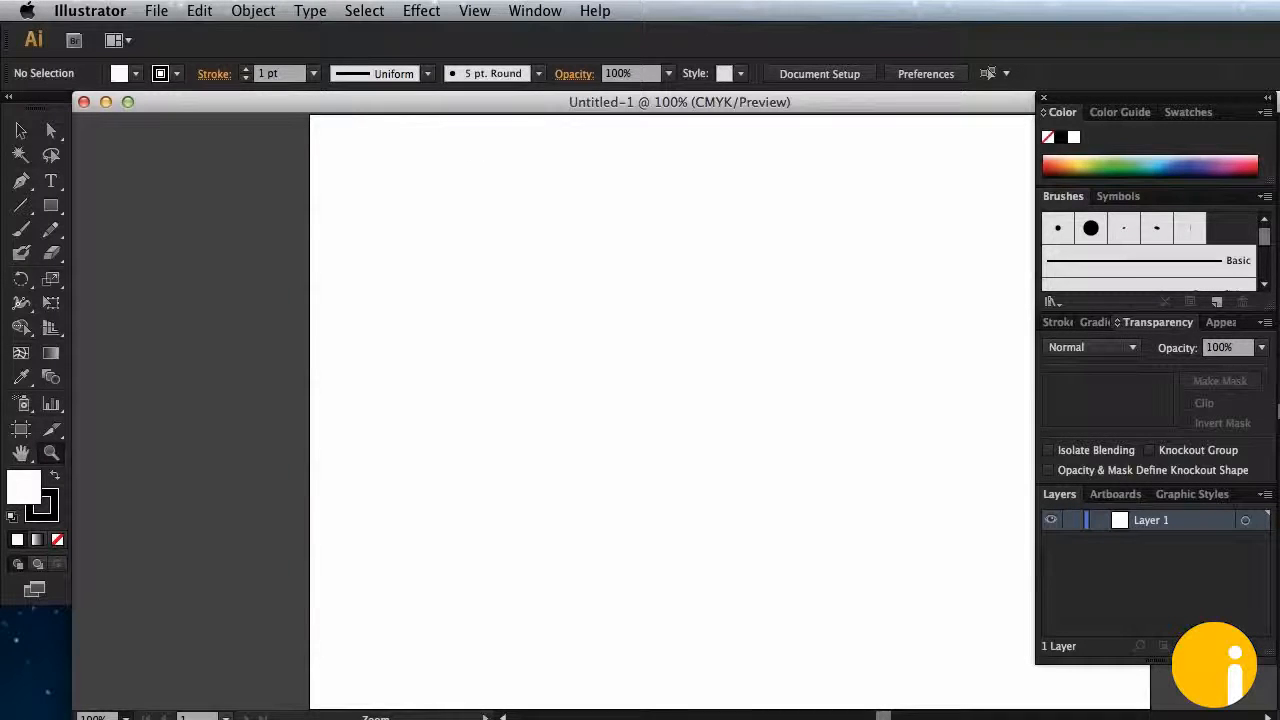
key("super+minus")
left_click(21, 130)
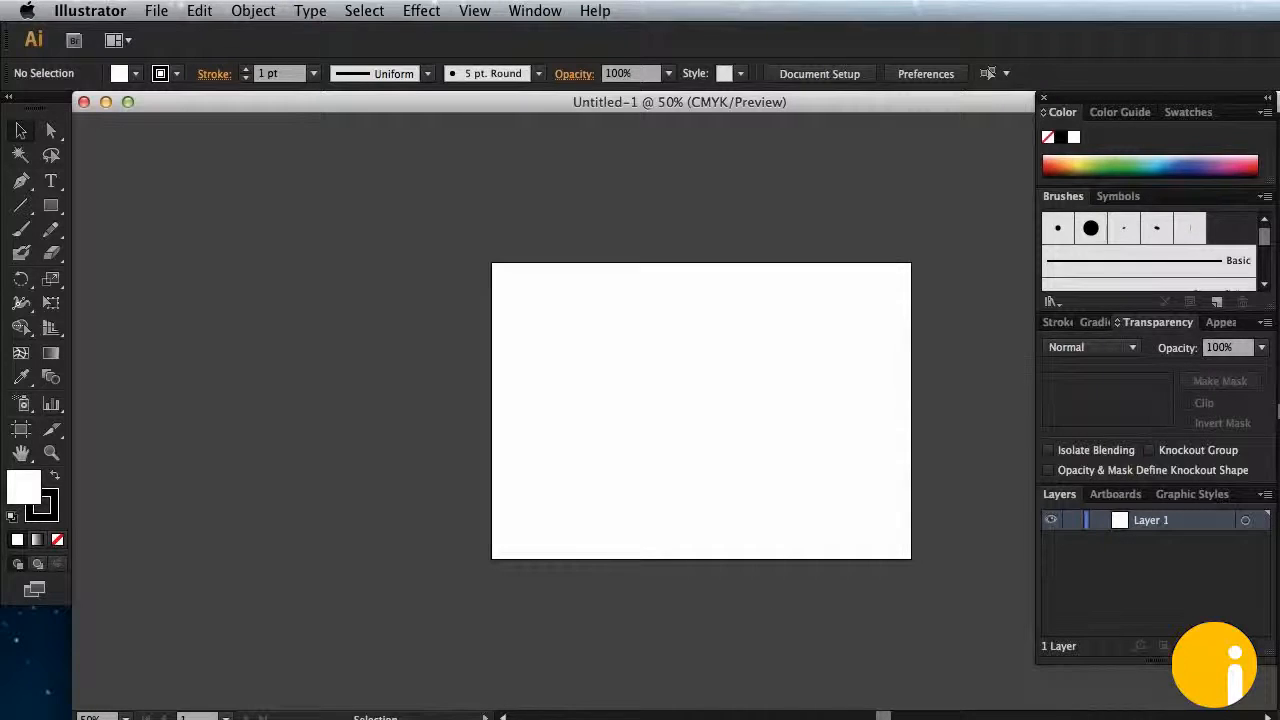
scroll(700, 410, "right", 5)
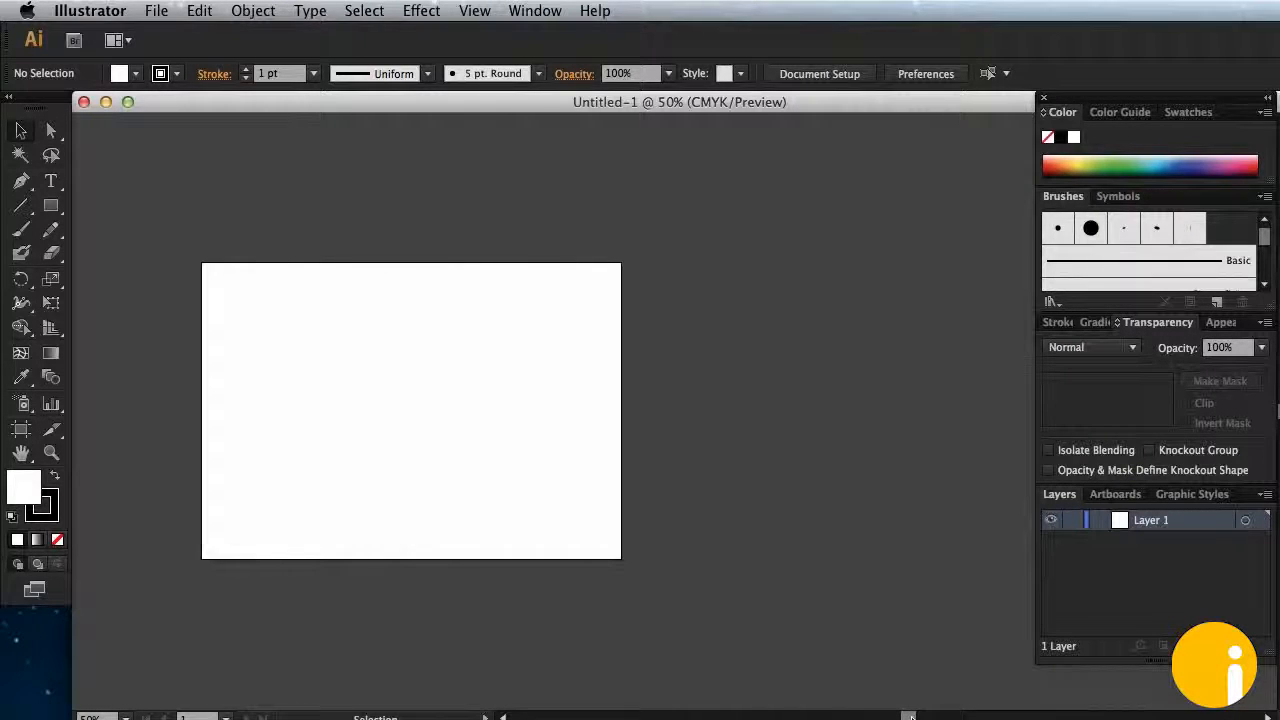
left_click(21, 428)
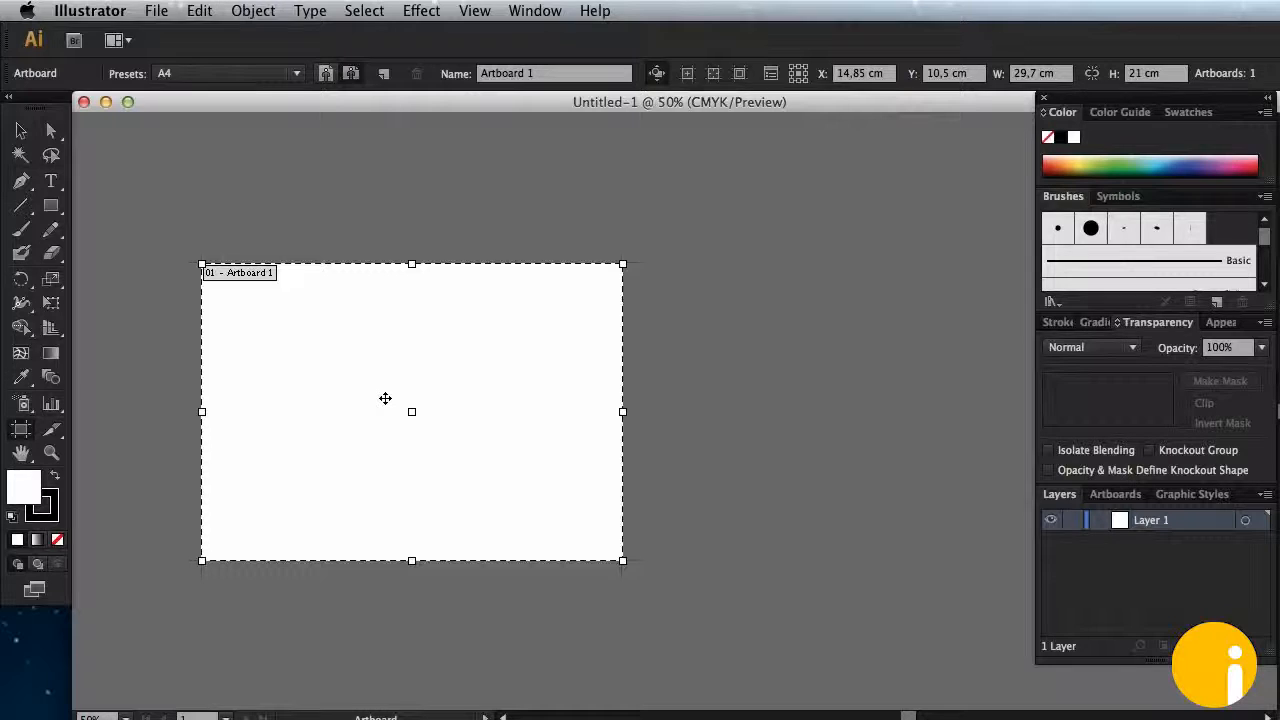
left_click_drag(385, 398, 836, 432)
left_click(617, 553)
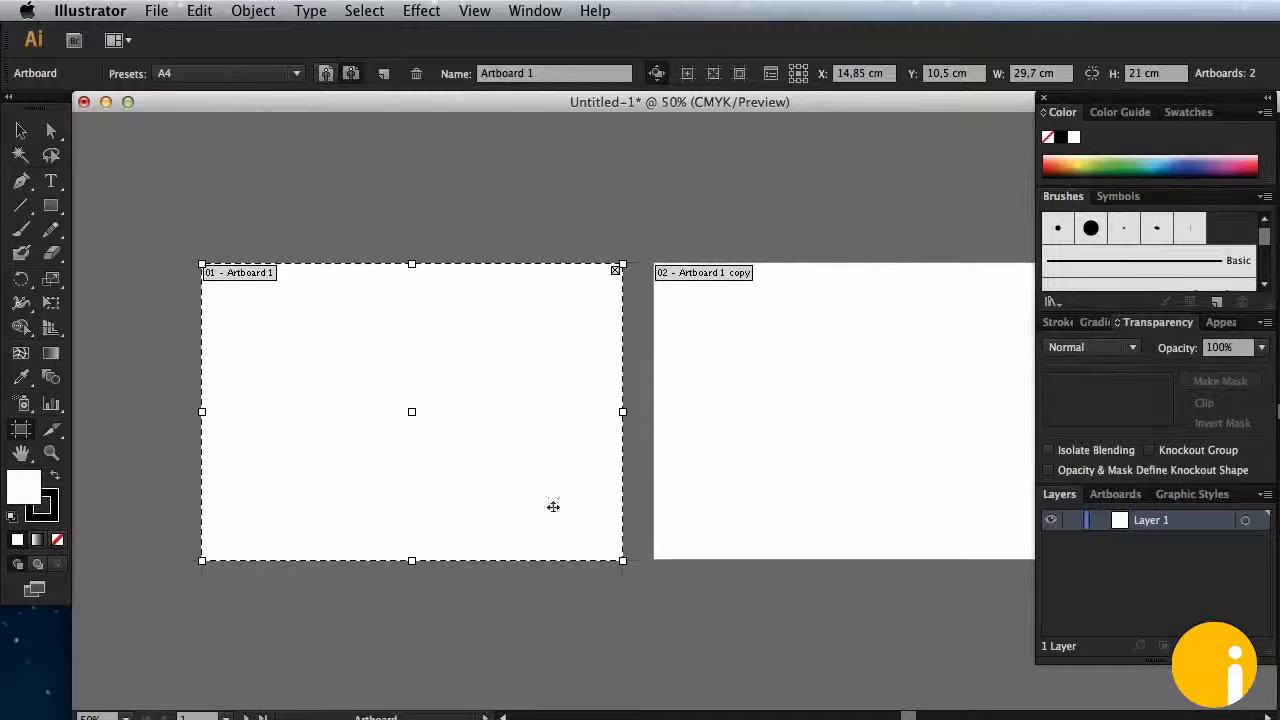
left_click(20, 130)
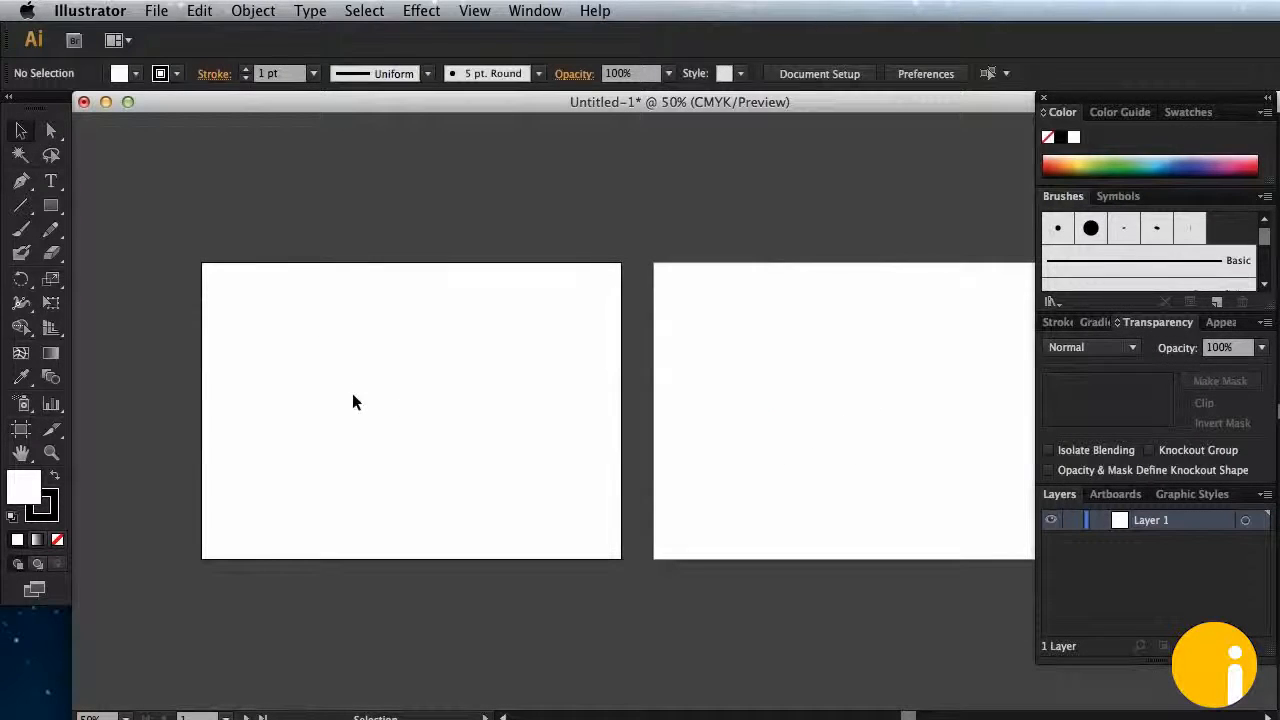
Step: Rename the original artboard as Frente
left_click(20, 428)
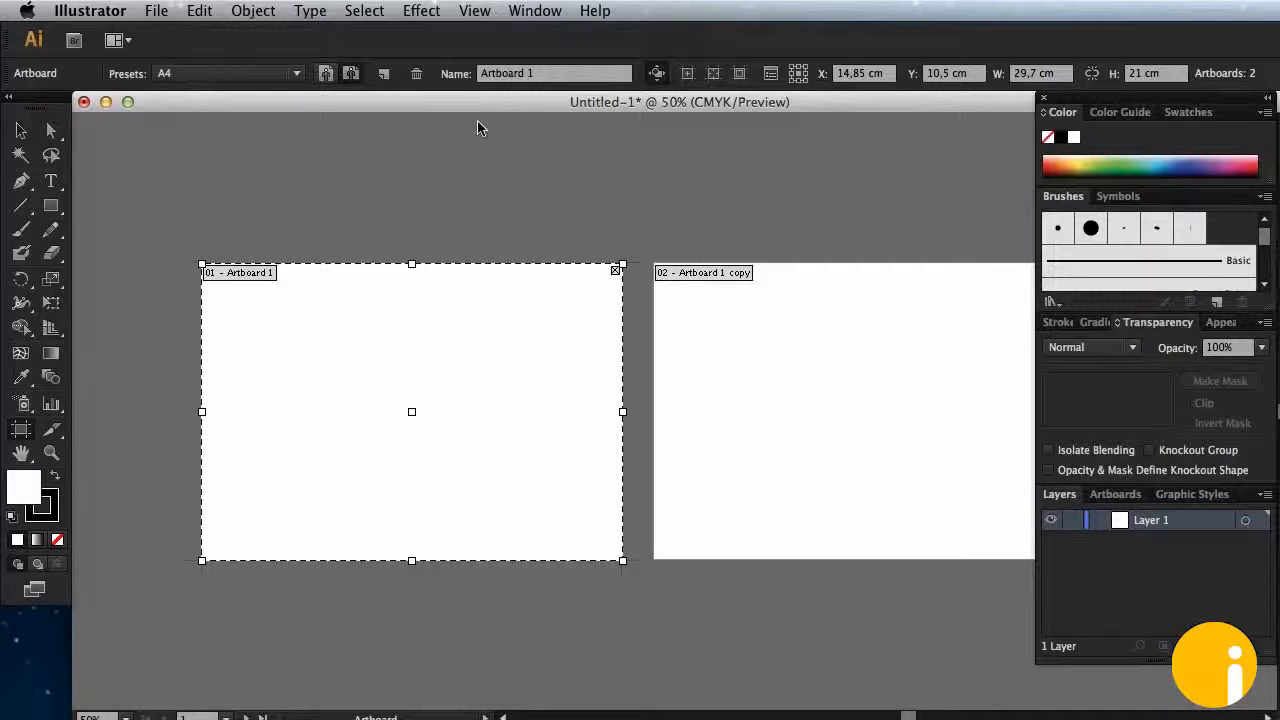
left_click(506, 74)
type("Frente")
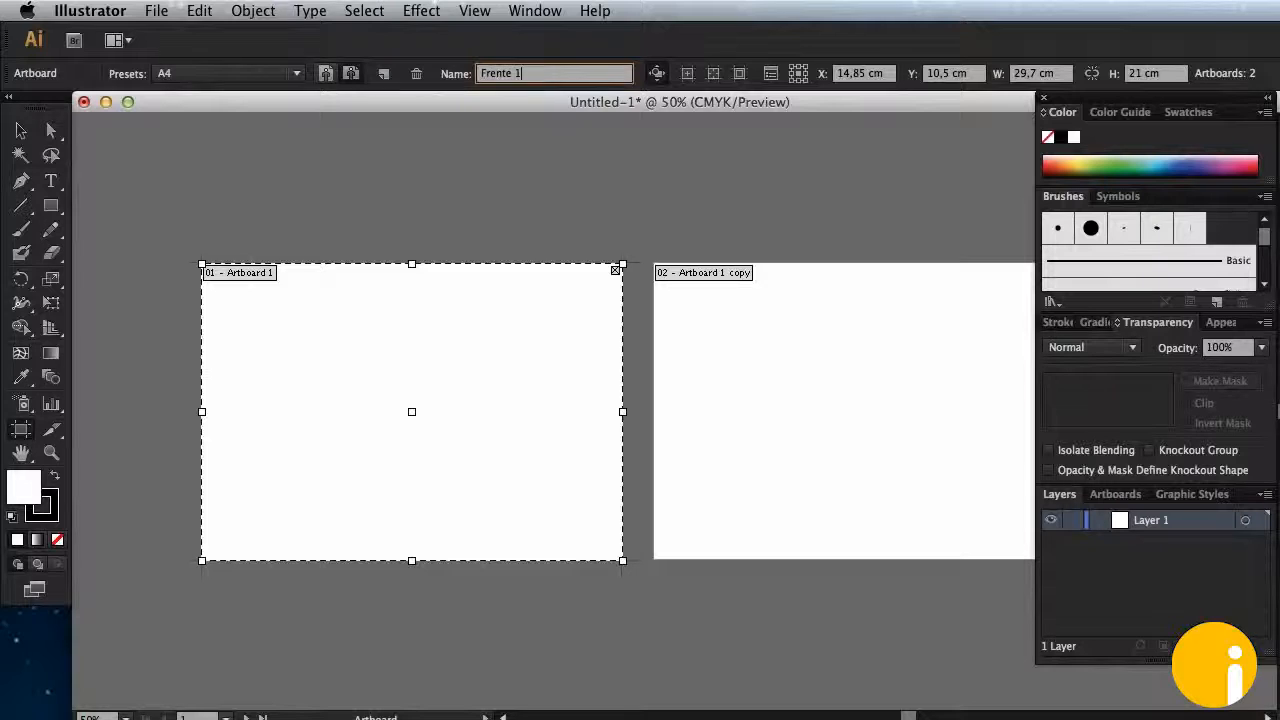
key("BackSpace")
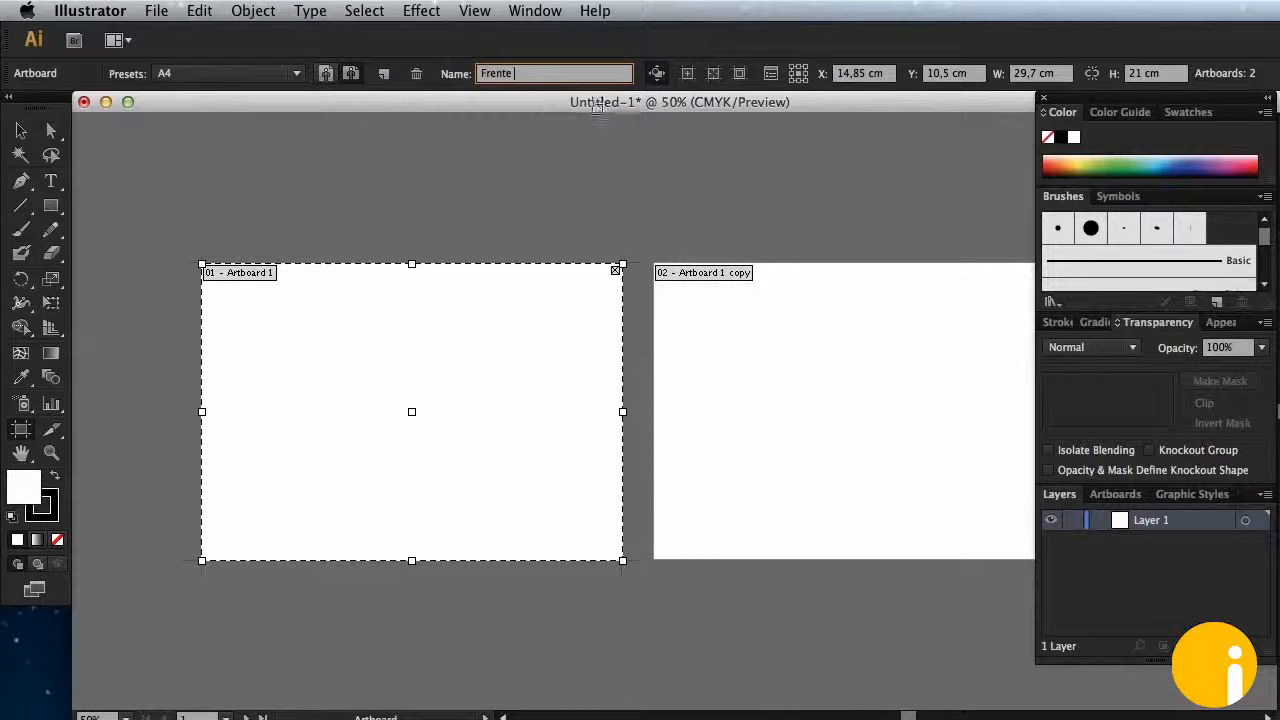
Step: Rename the duplicated artboard as Interior and leave artboard editing
left_click(725, 325)
left_click(497, 76)
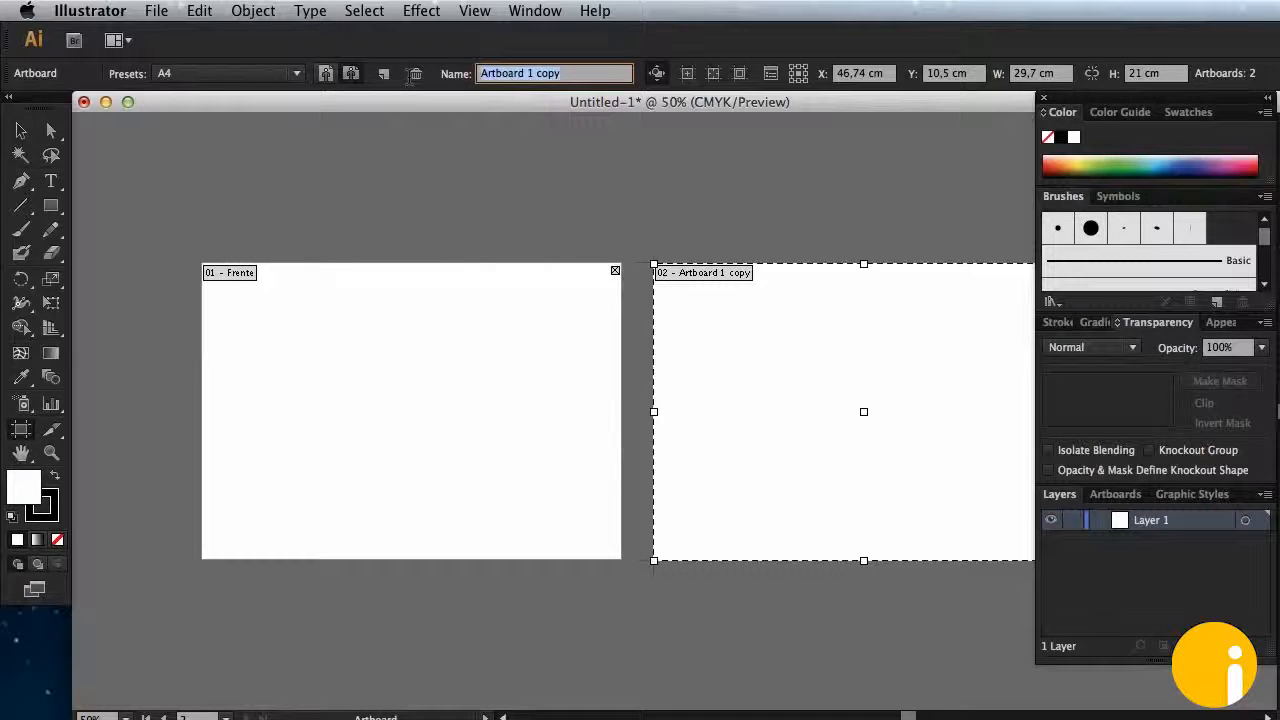
type("Vers")
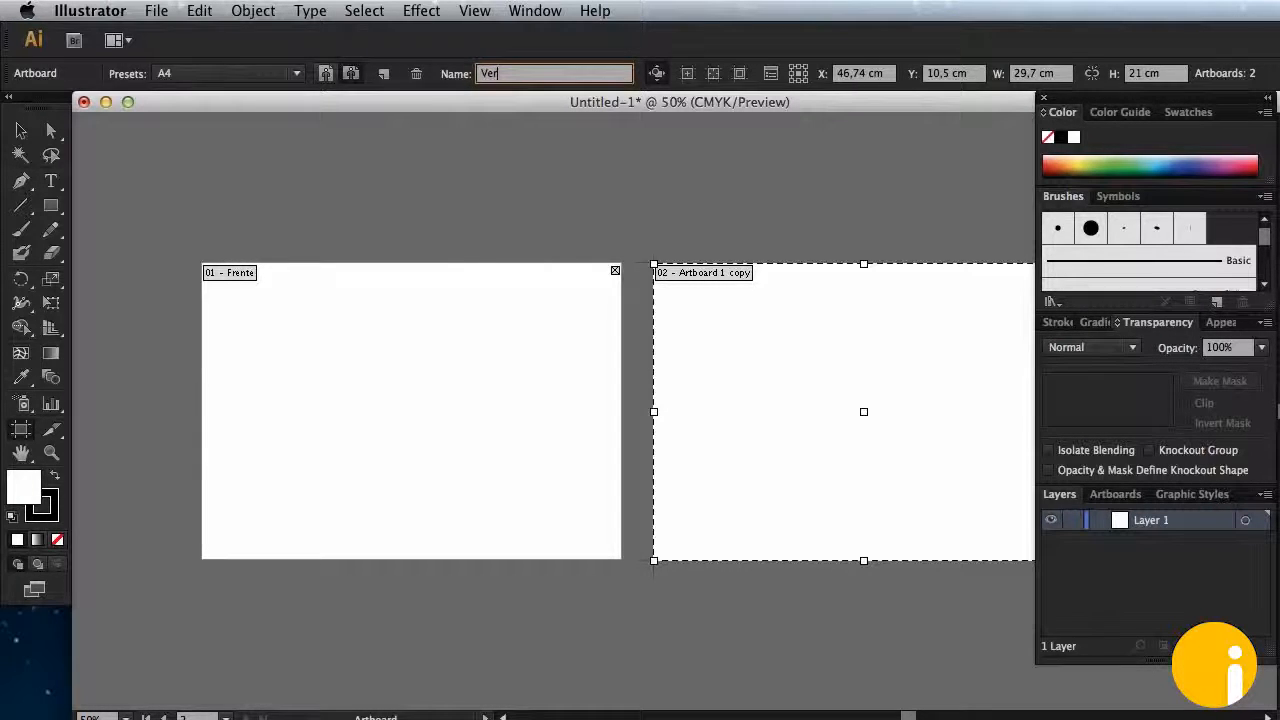
key("BackSpace")
key("BackSpace")
key("BackSpace")
key("BackSpace")
type("Interior")
key("Return")
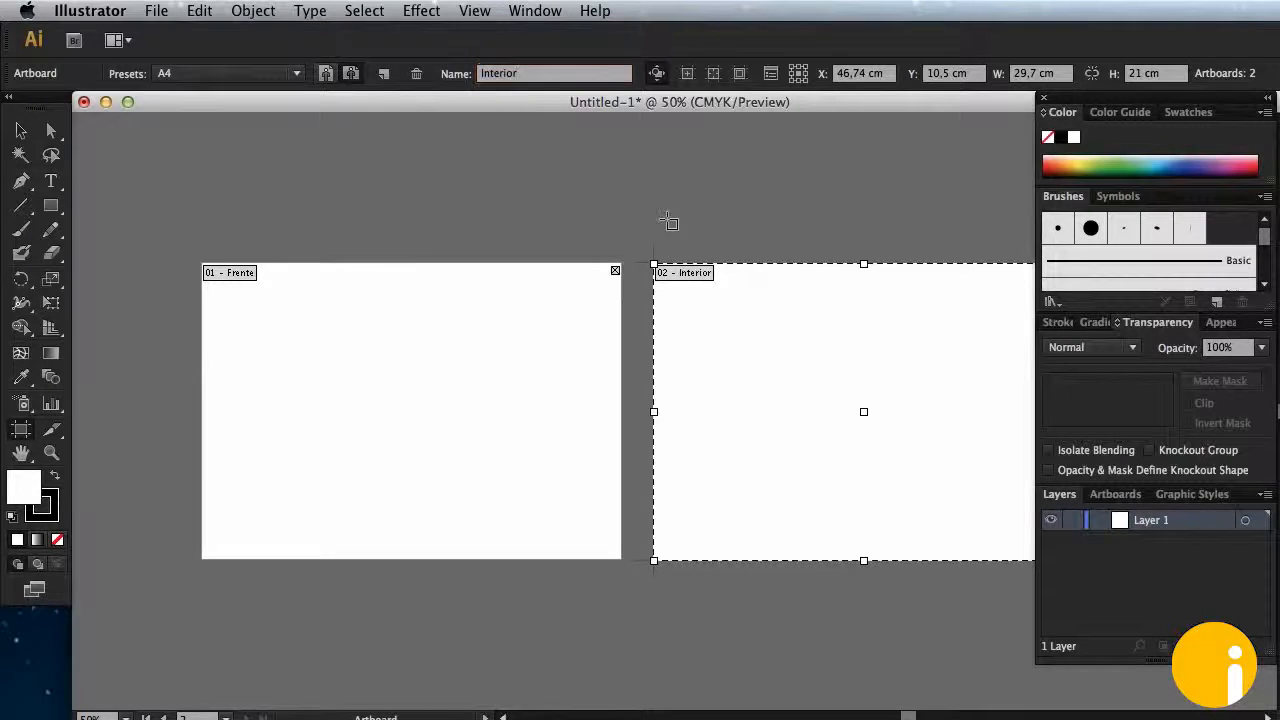
left_click(20, 130)
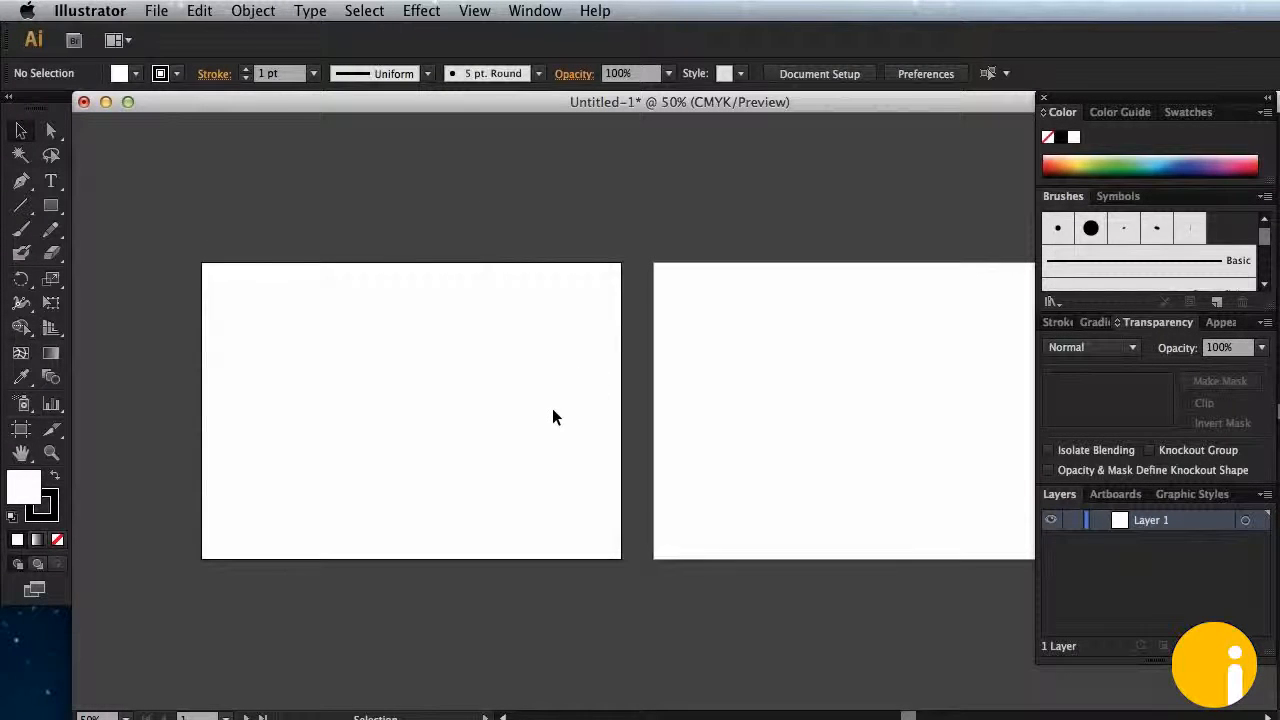
Step: Frame the Frente artboard in the view and show the rulers
left_click(749, 485)
left_click(604, 465)
left_click(51, 452)
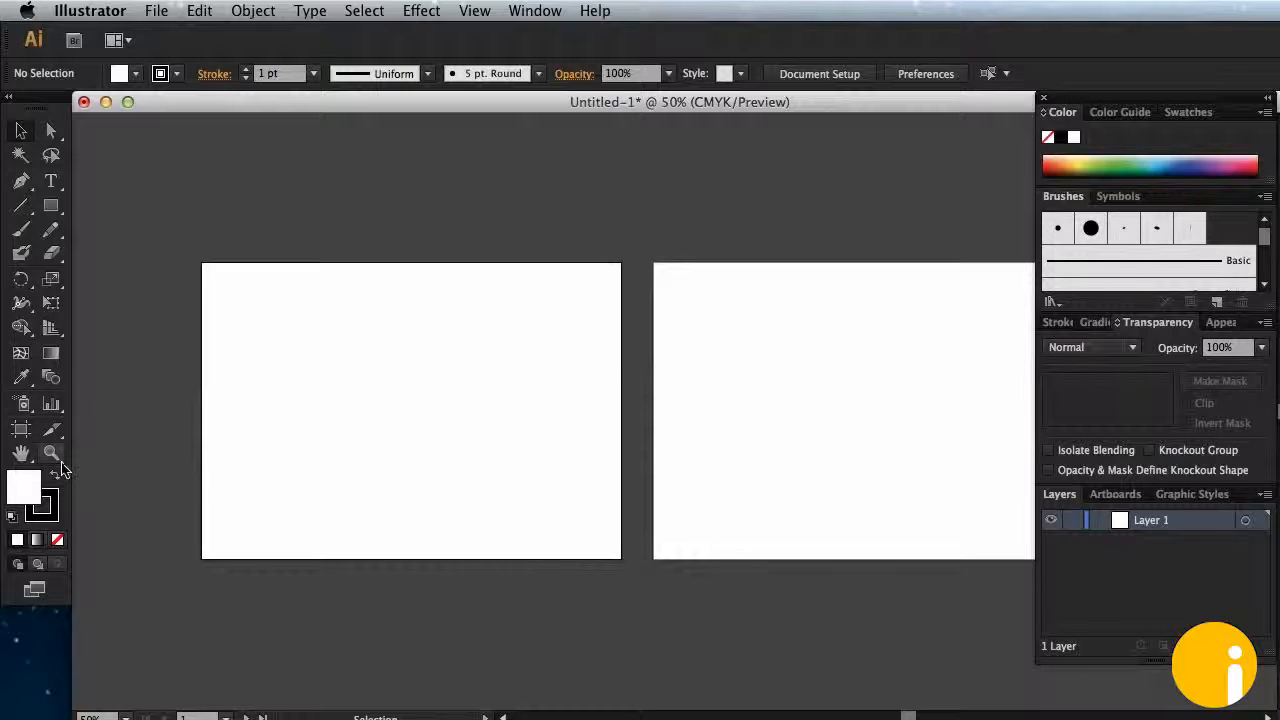
left_click_drag(184, 249, 635, 605)
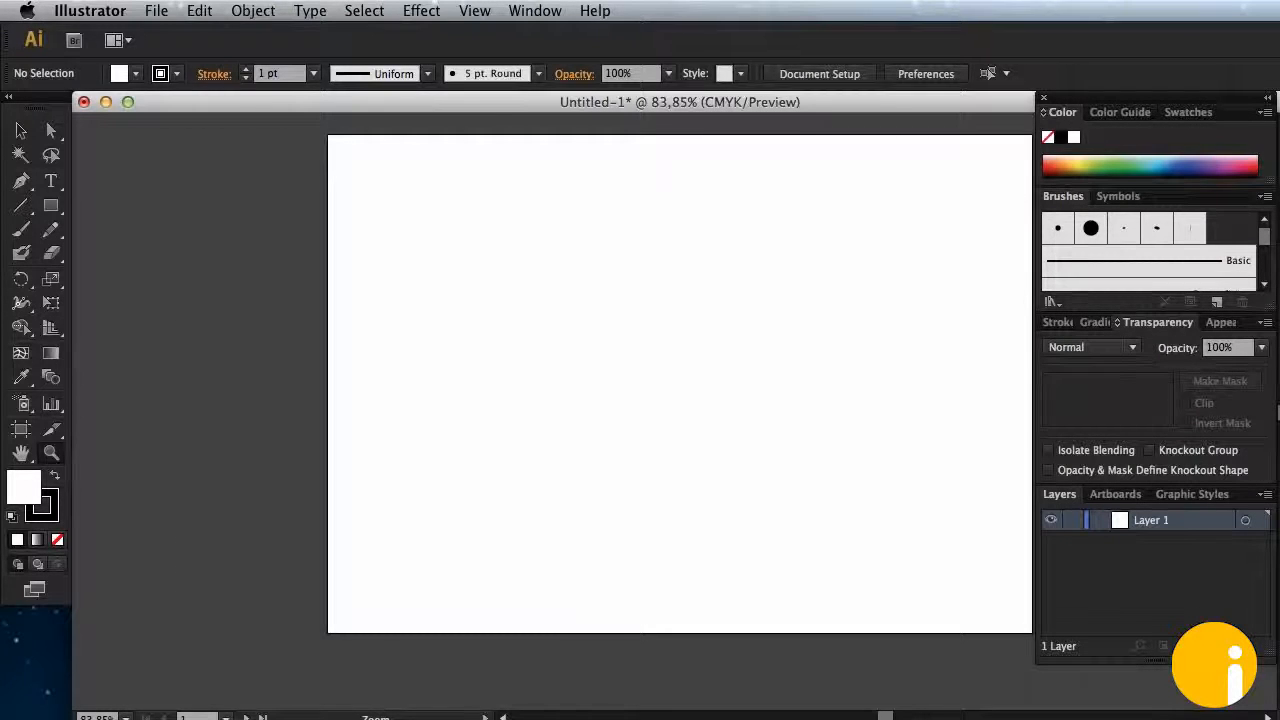
left_click_drag(882, 716, 887, 716)
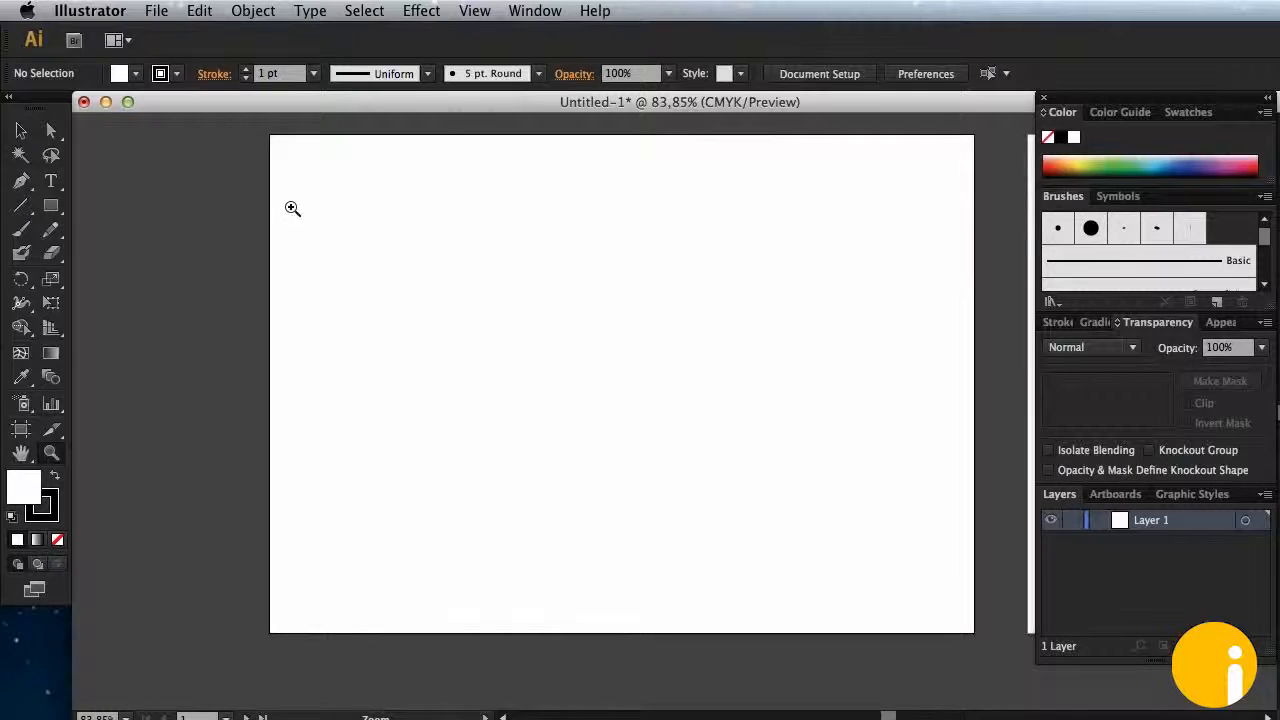
left_click(464, 11)
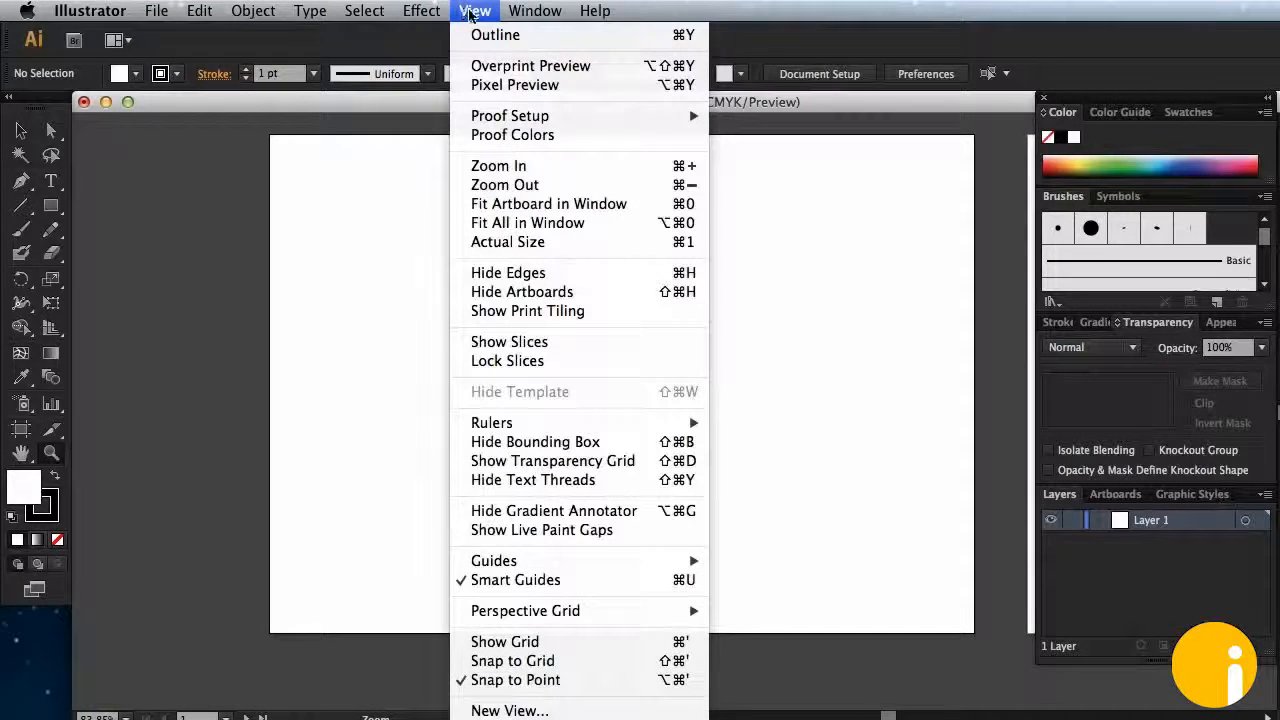
mouse_move(572, 422)
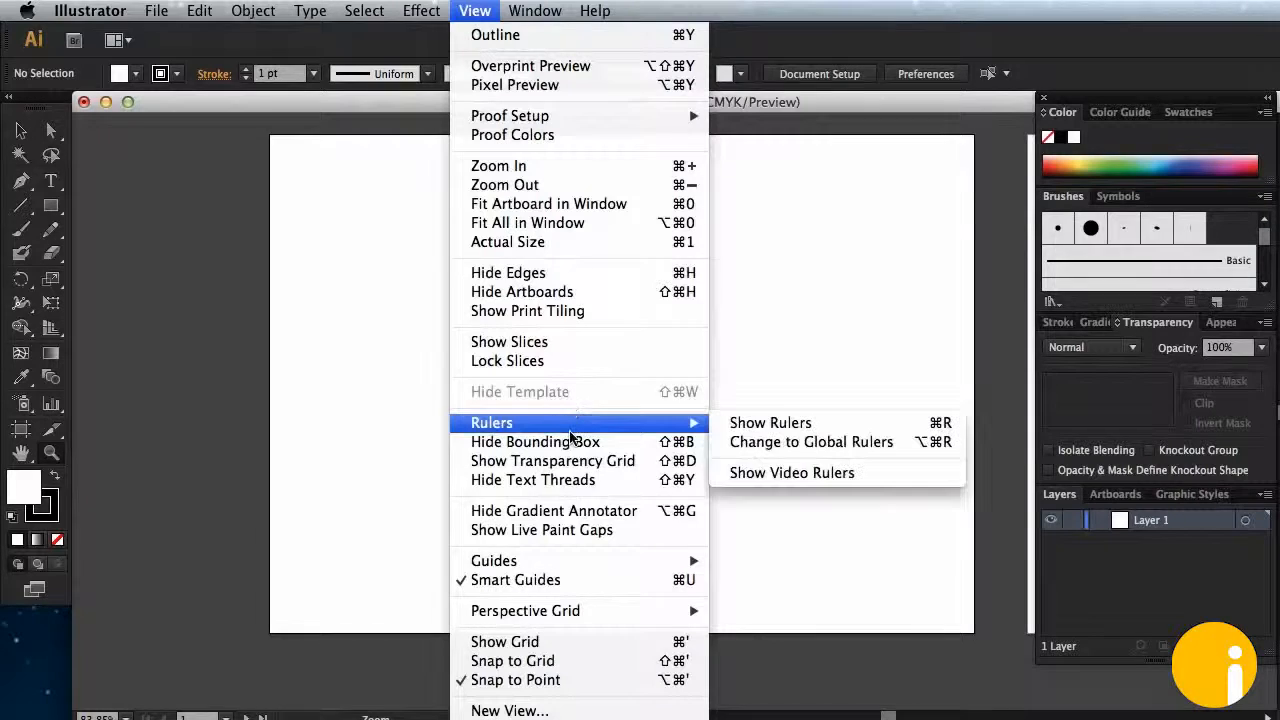
left_click(805, 423)
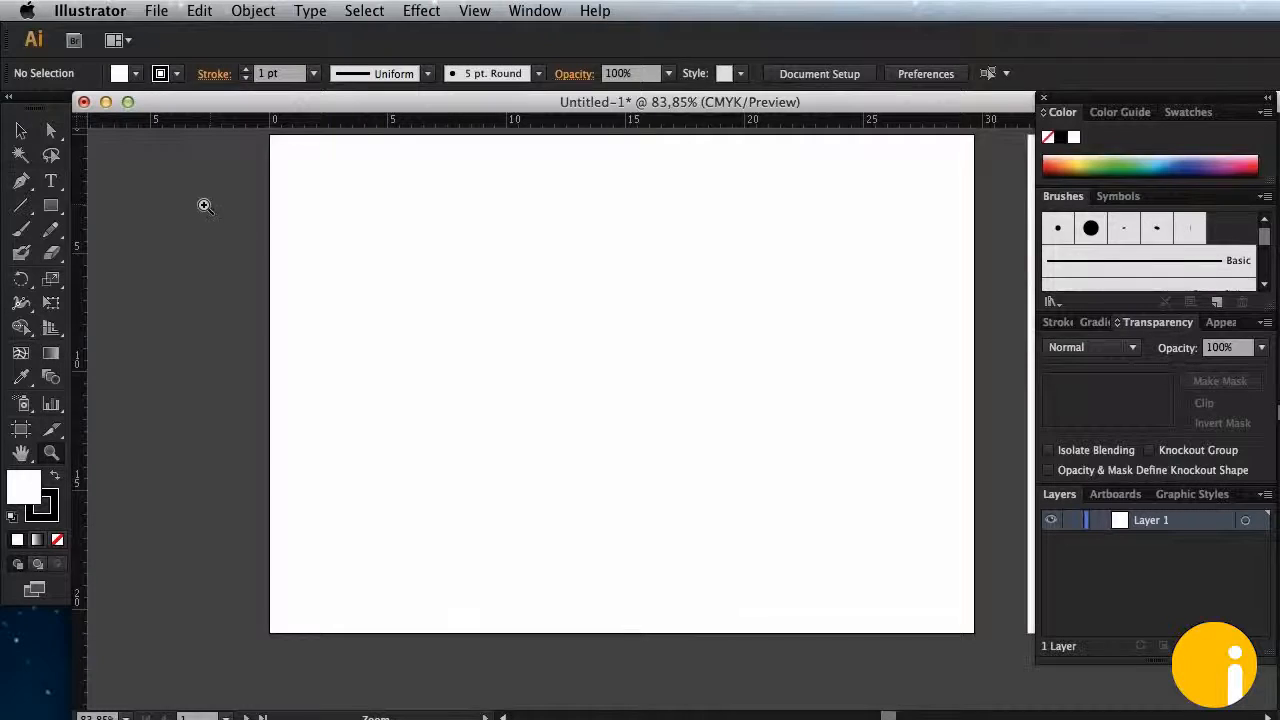
Step: Place a vertical guide at about 10 cm on the Frente artboard, try to move it, and undo
left_click_drag(80, 268, 506, 289)
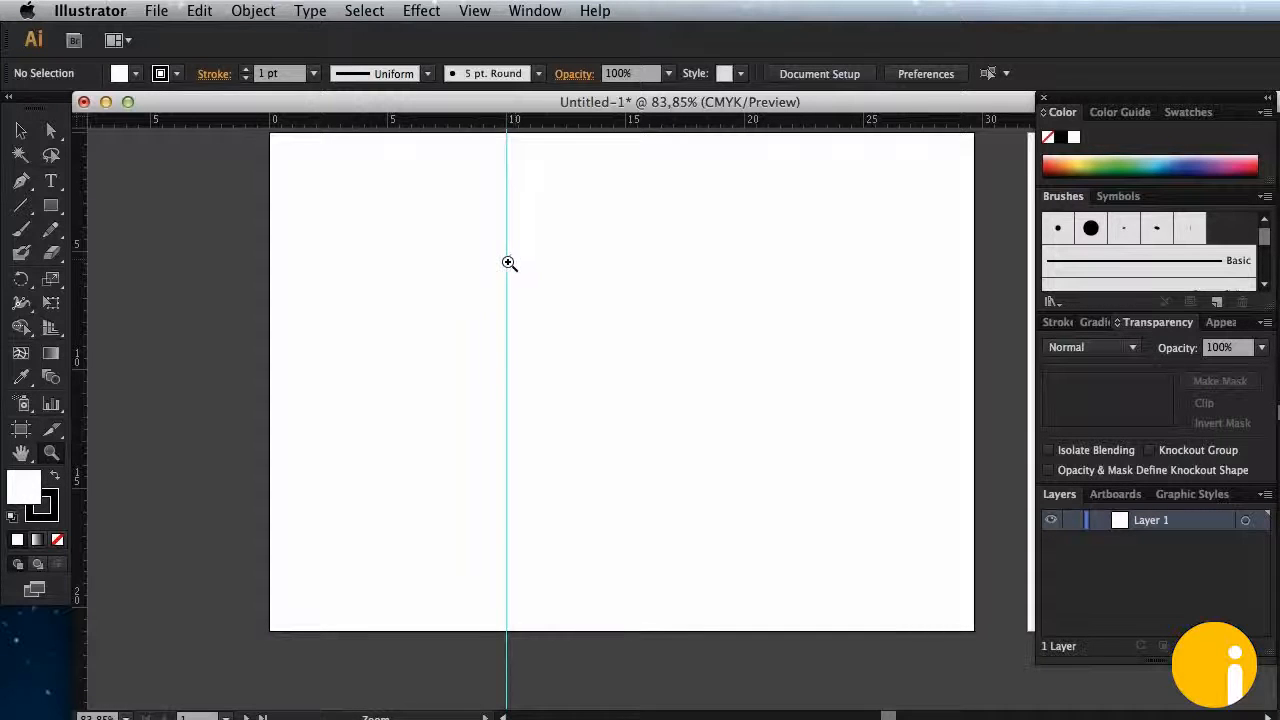
left_click(20, 131)
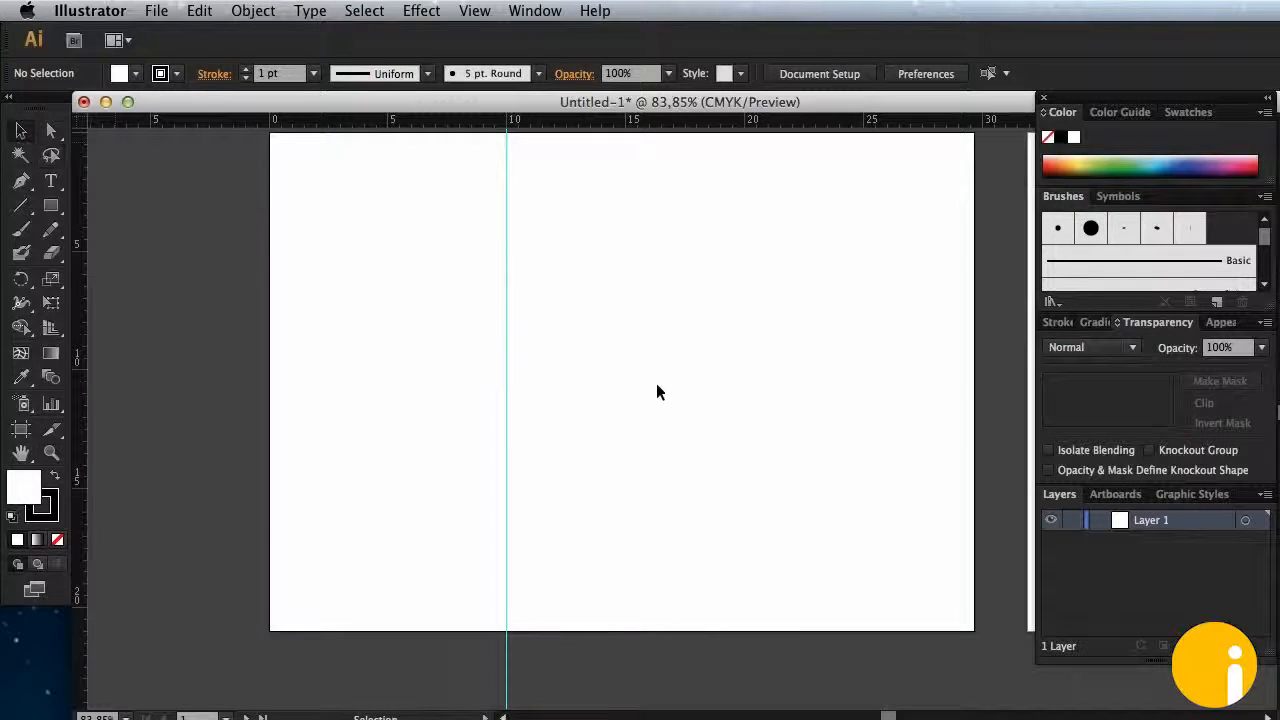
left_click_drag(542, 347, 636, 350)
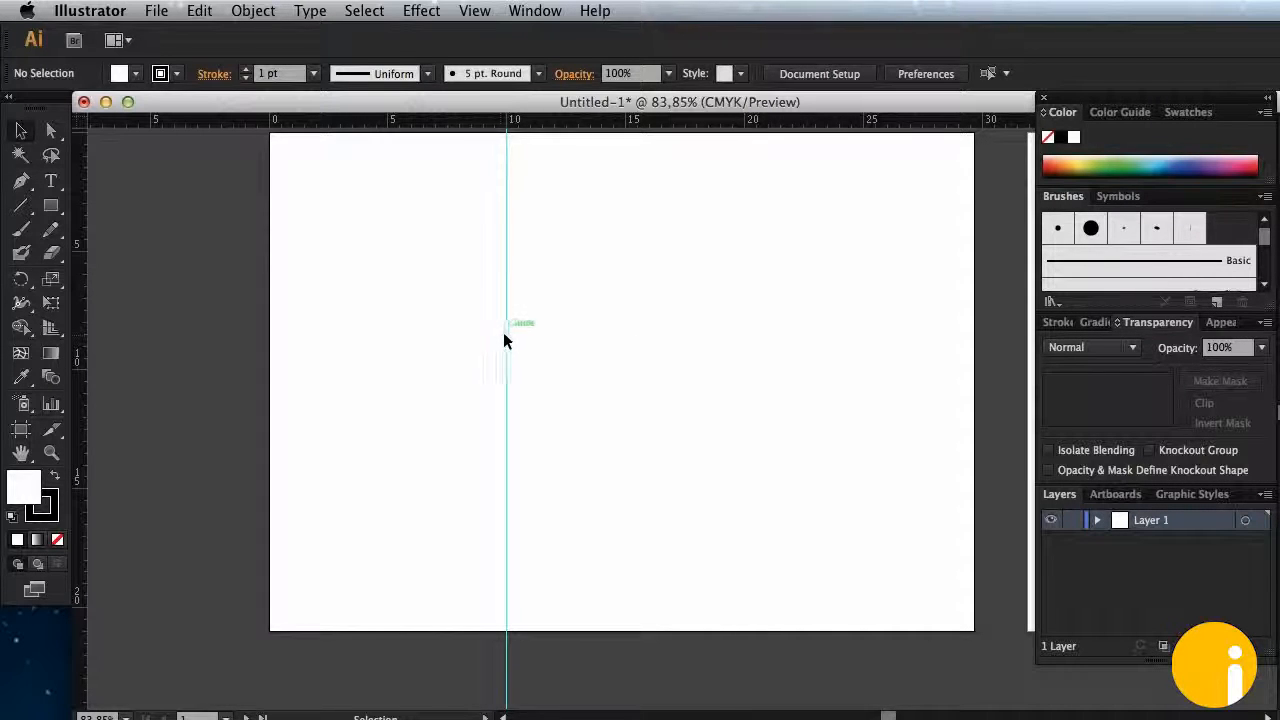
left_click_drag(508, 334, 663, 371)
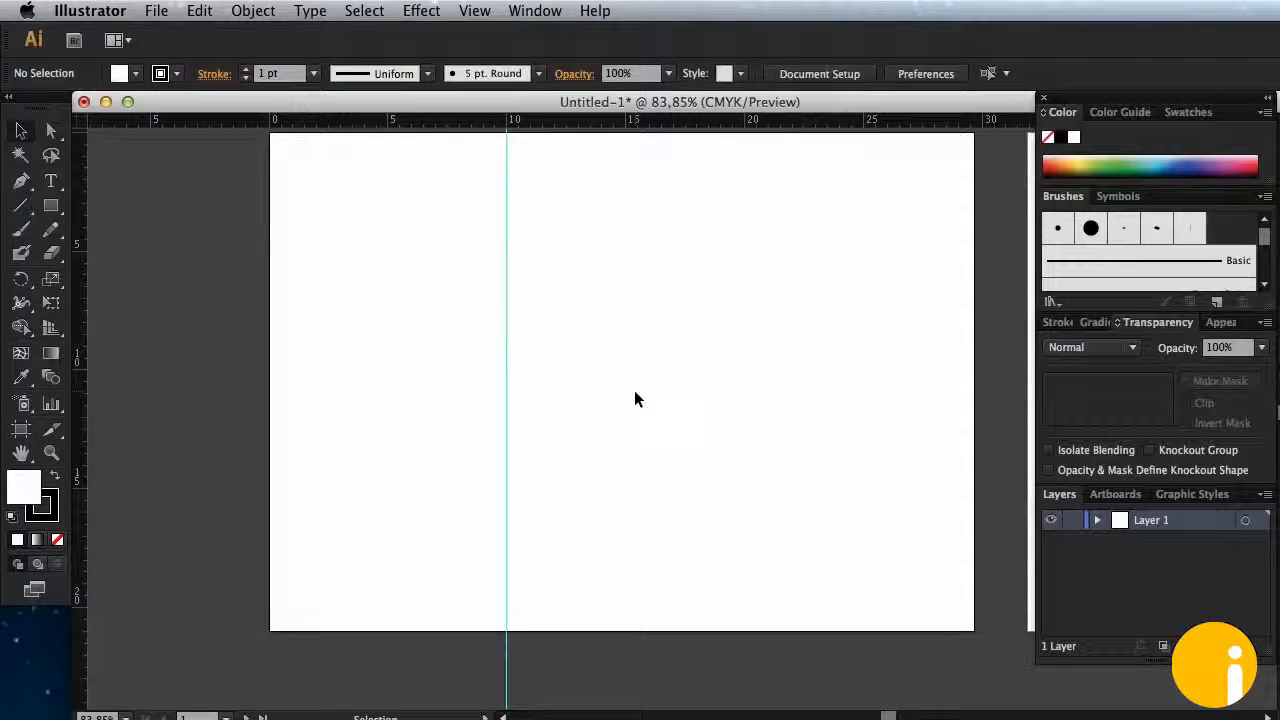
key("super+z")
Step: Divide the Frente artboard with a vertical guide at 14,85 cm and horizontal guides at 7 cm and about 14 cm, checking their positions
left_click_drag(82, 291, 542, 299)
left_click_drag(82, 288, 636, 309)
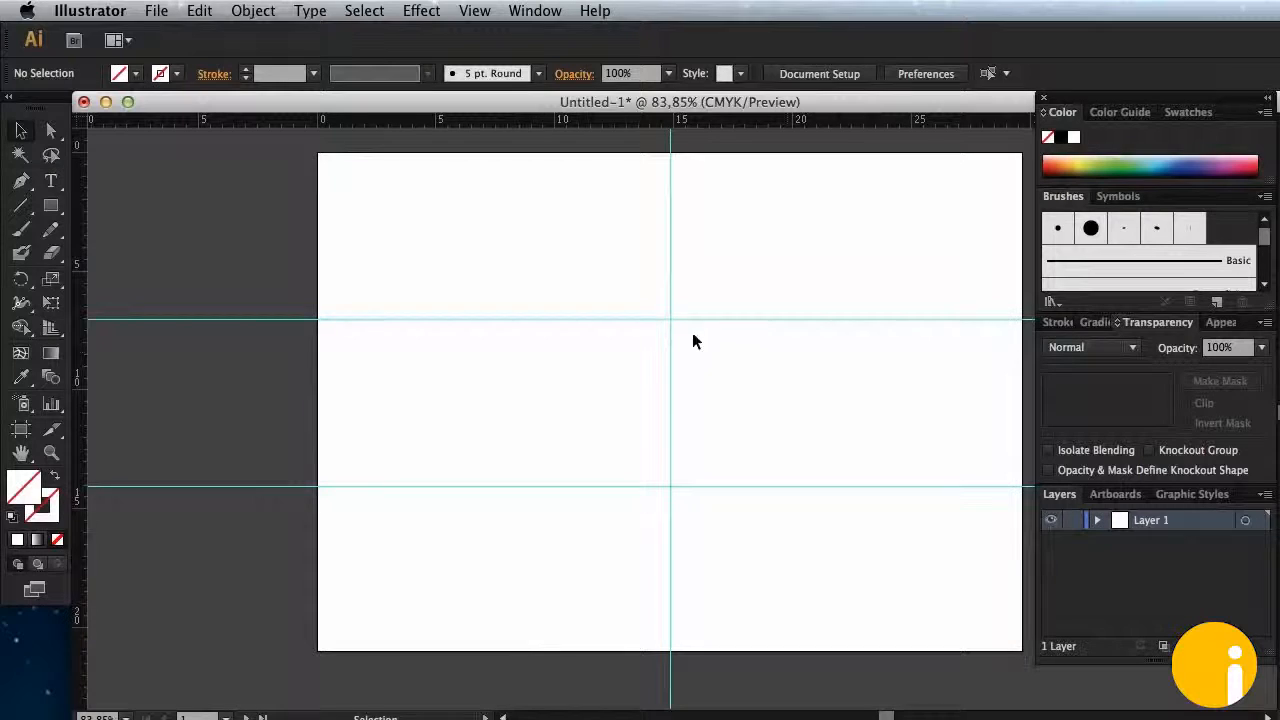
left_click(671, 281)
scroll(672, 270, "left", 1)
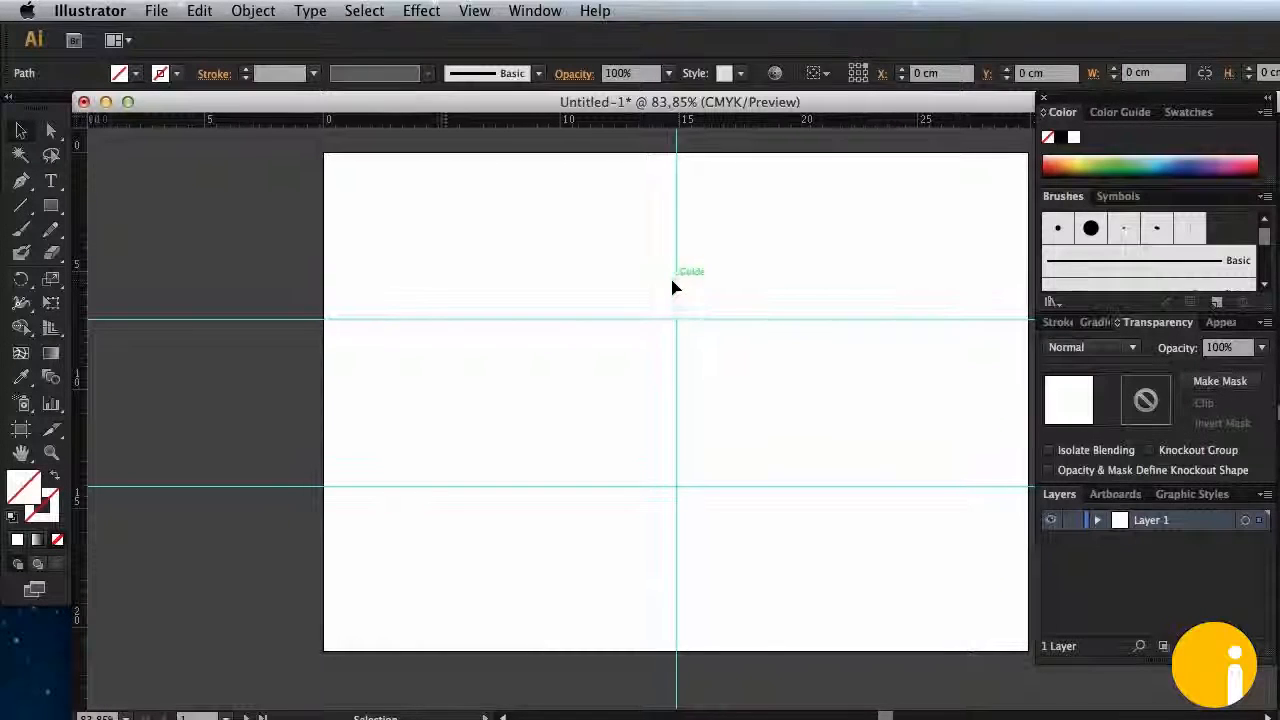
left_click(640, 226)
left_click(680, 145)
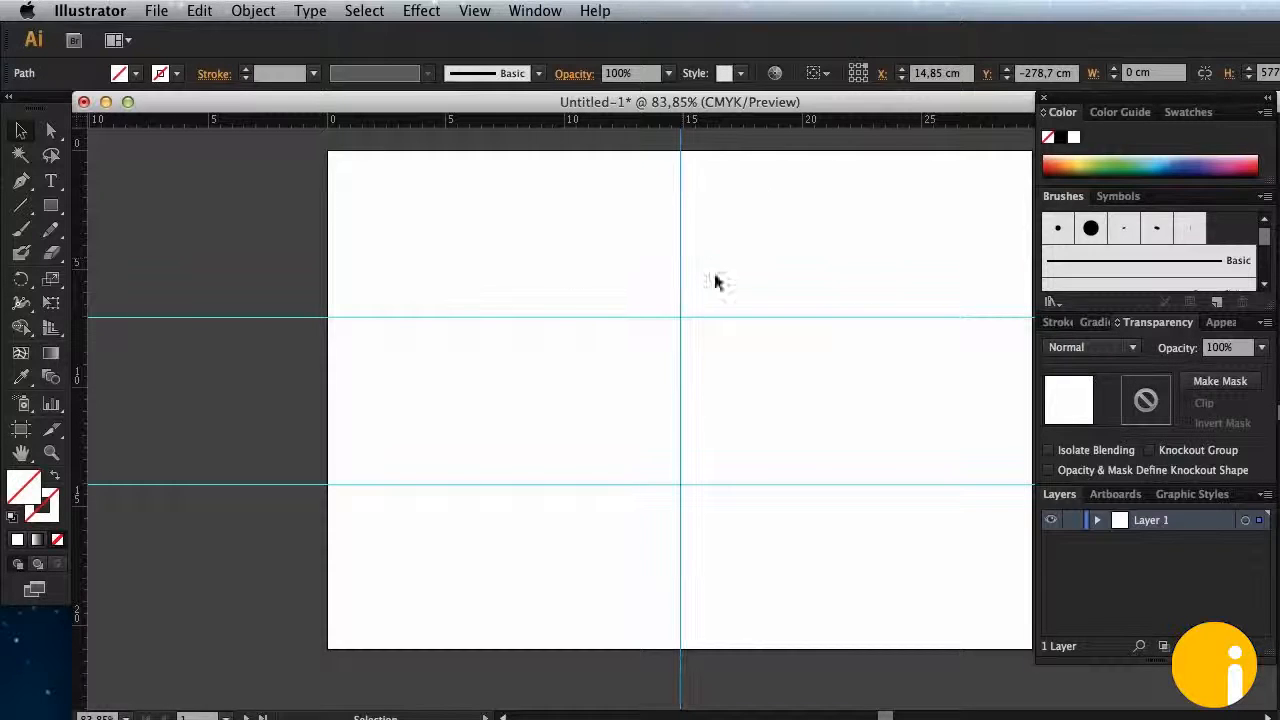
left_click(618, 316)
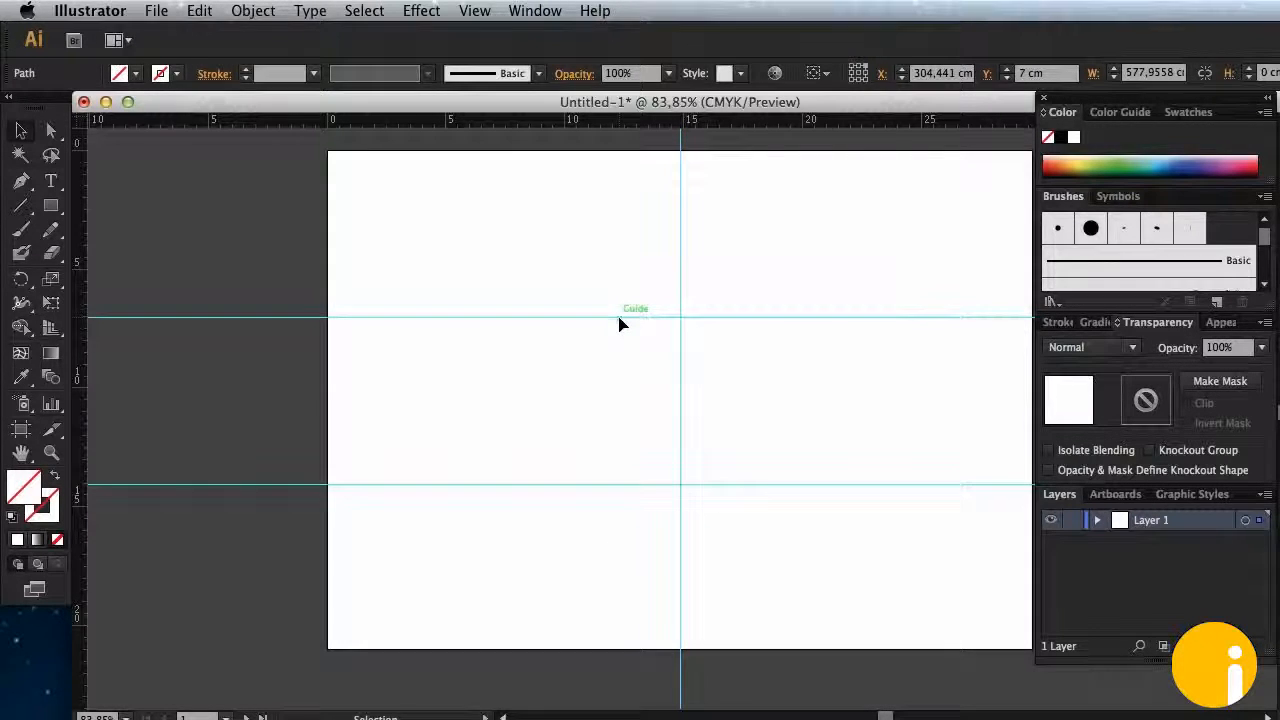
left_click(229, 320)
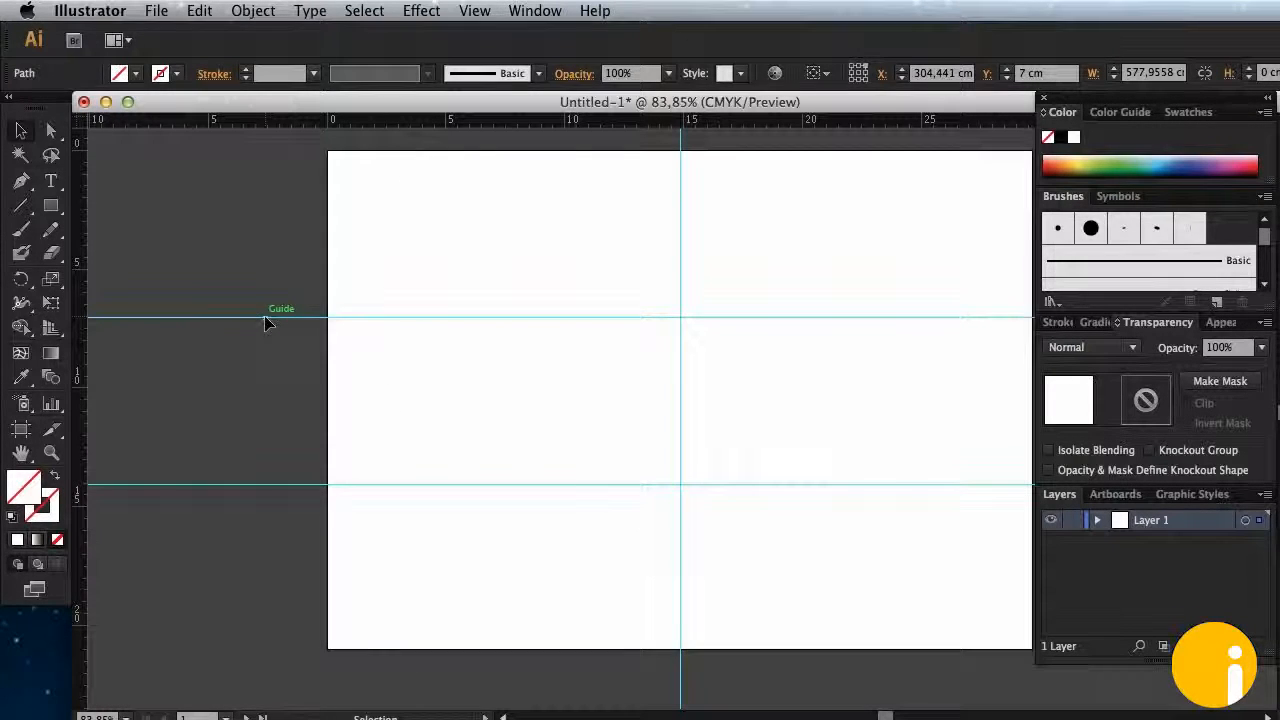
left_click(252, 510)
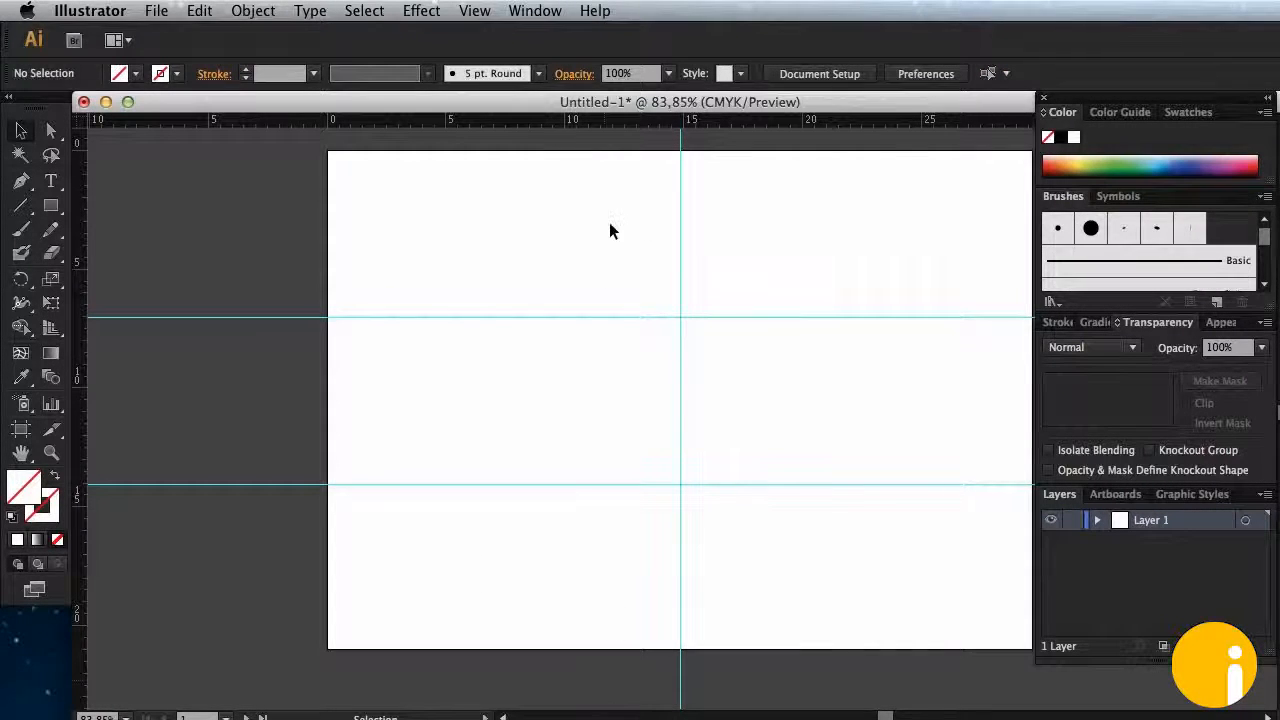
left_click_drag(885, 716, 928, 716)
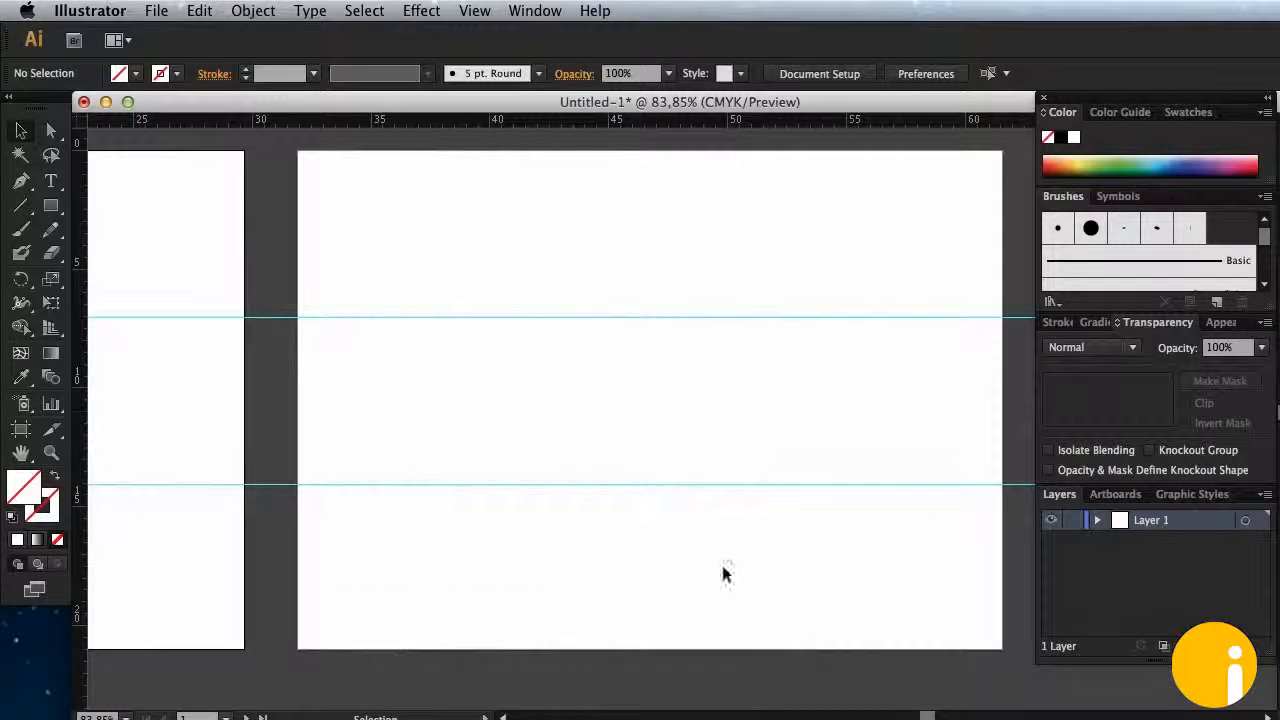
scroll(569, 160, "left", 2)
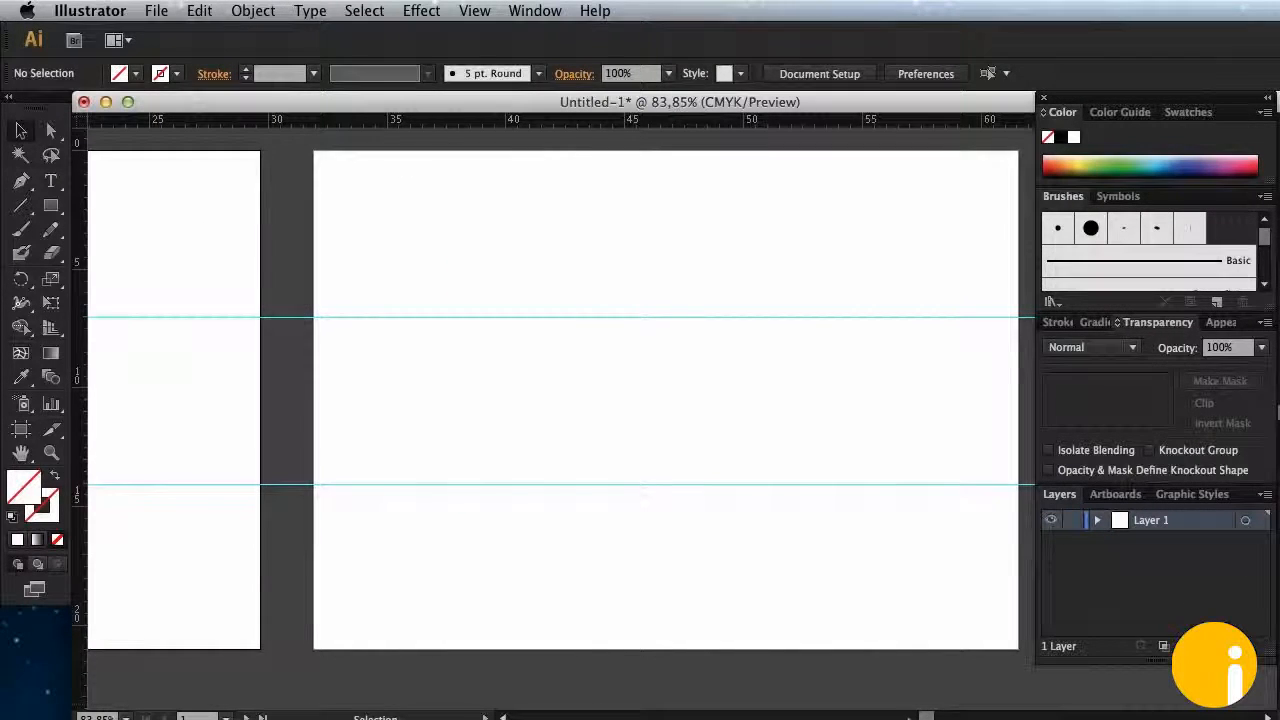
scroll(650, 400, "left", 10)
scroll(560, 400, "left", 20)
scroll(560, 400, "right", 10)
scroll(560, 400, "left", 4)
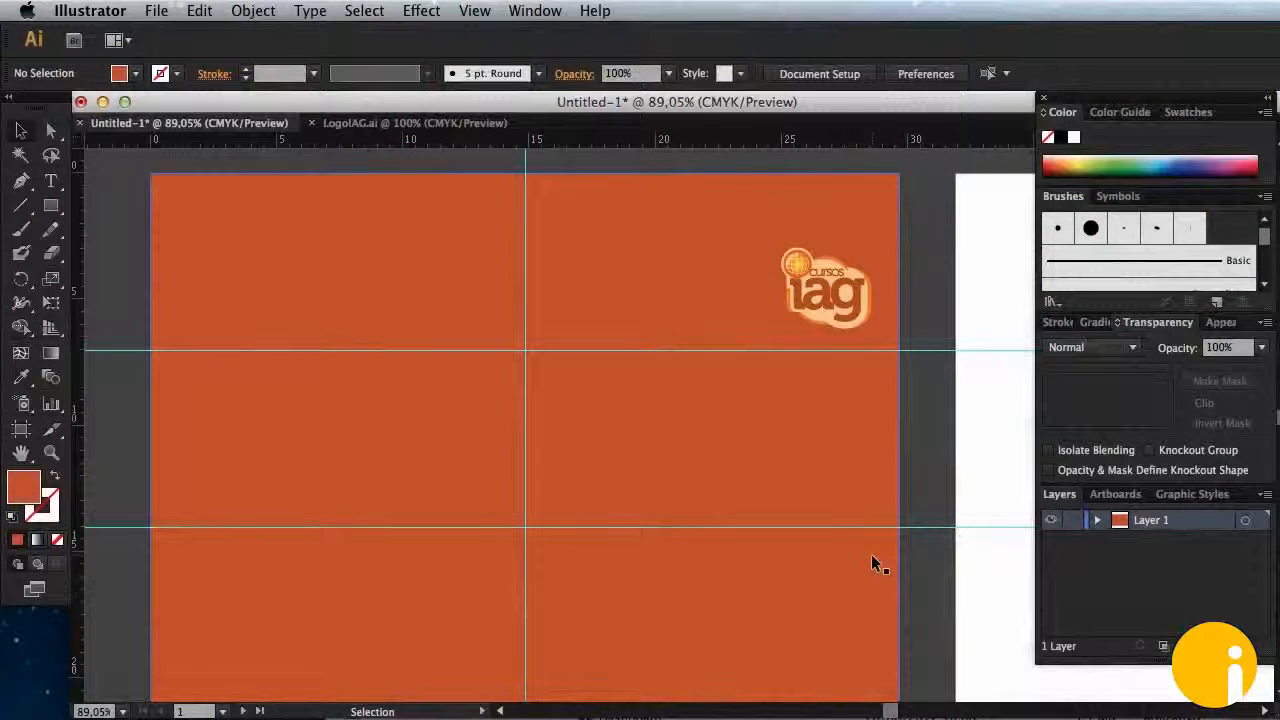
Step: Lock the orange background rectangle on the Frente artboard and check that the Cursos iag logo can be selected separately
scroll(871, 554, "down", 1)
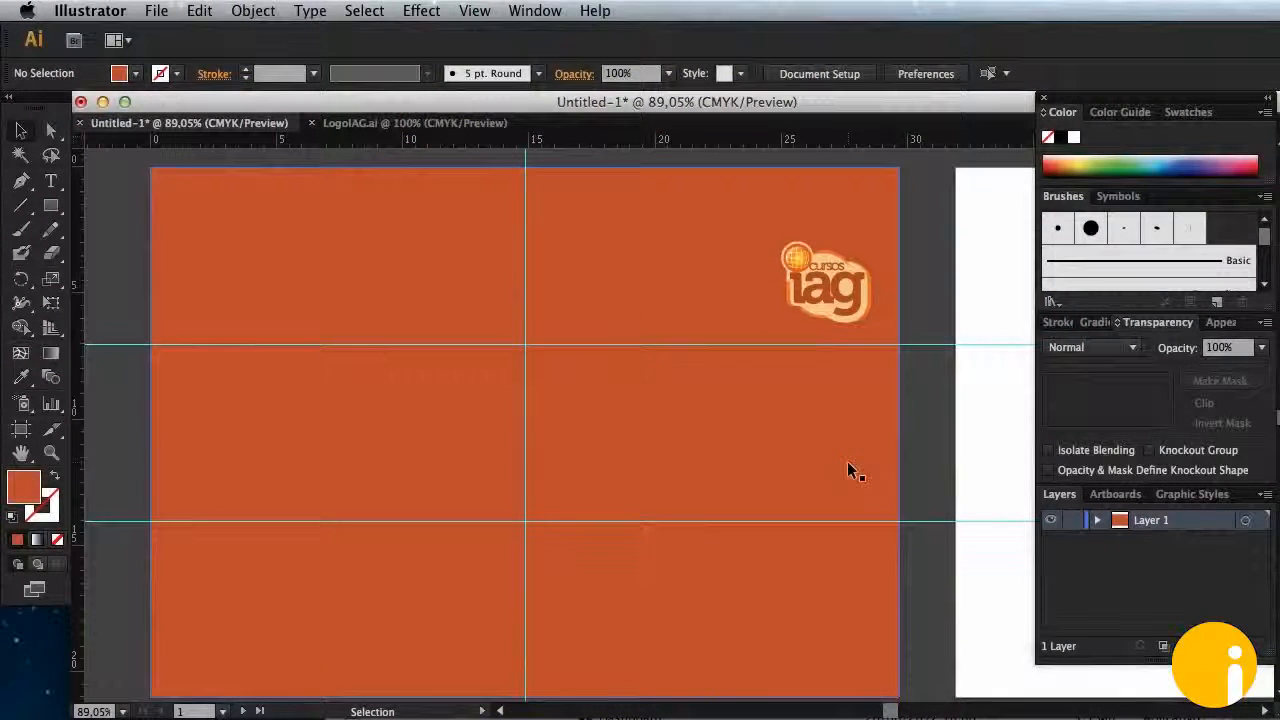
left_click(895, 420)
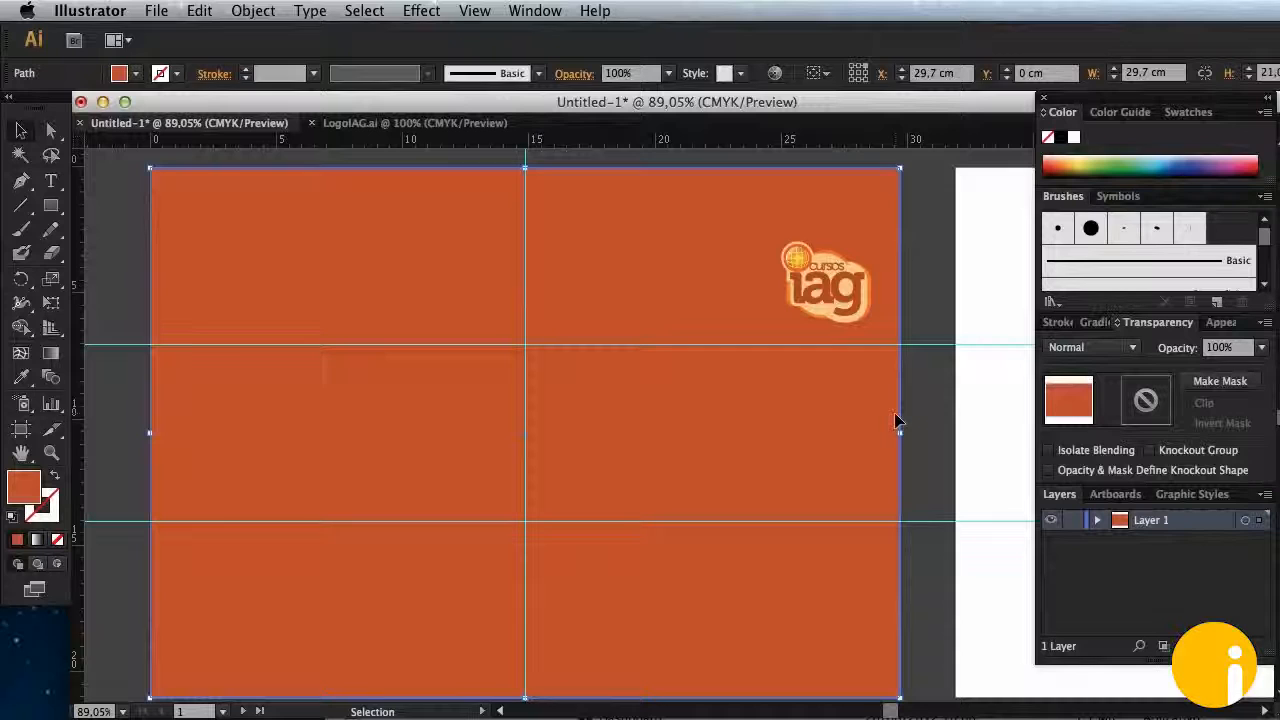
right_click(645, 408)
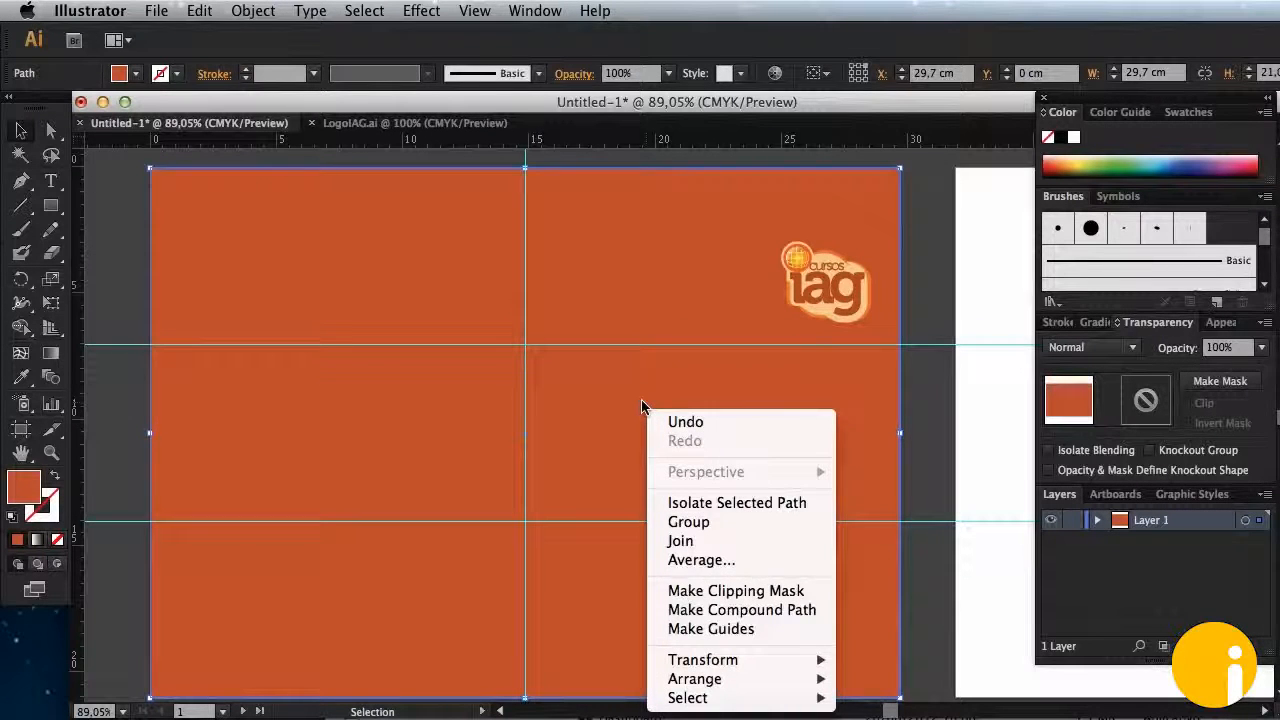
left_click(641, 400)
left_click(254, 11)
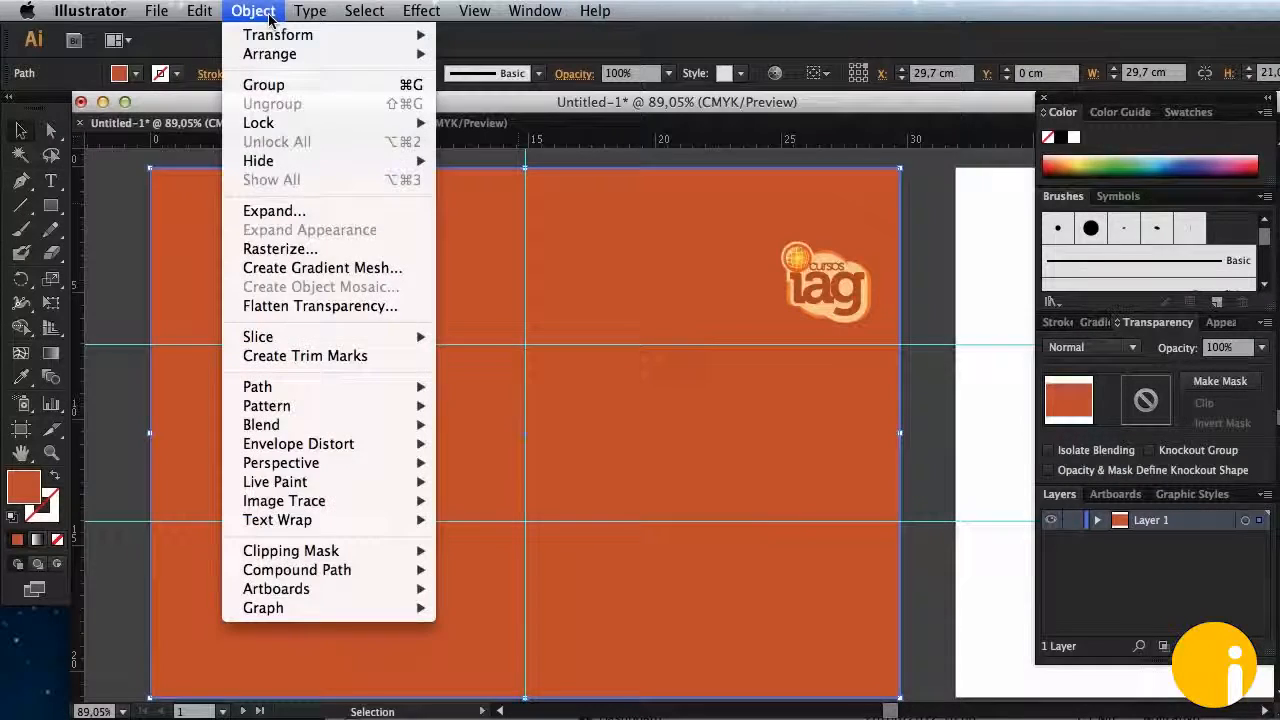
mouse_move(320, 442)
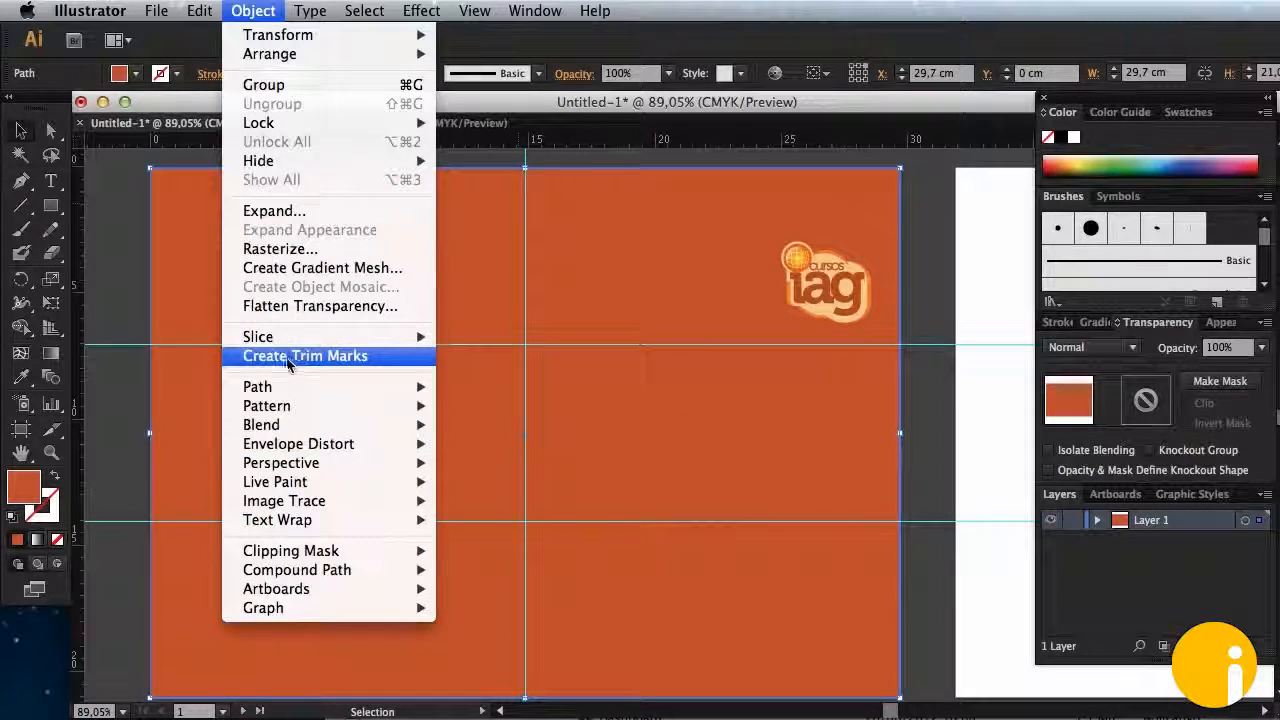
mouse_move(334, 121)
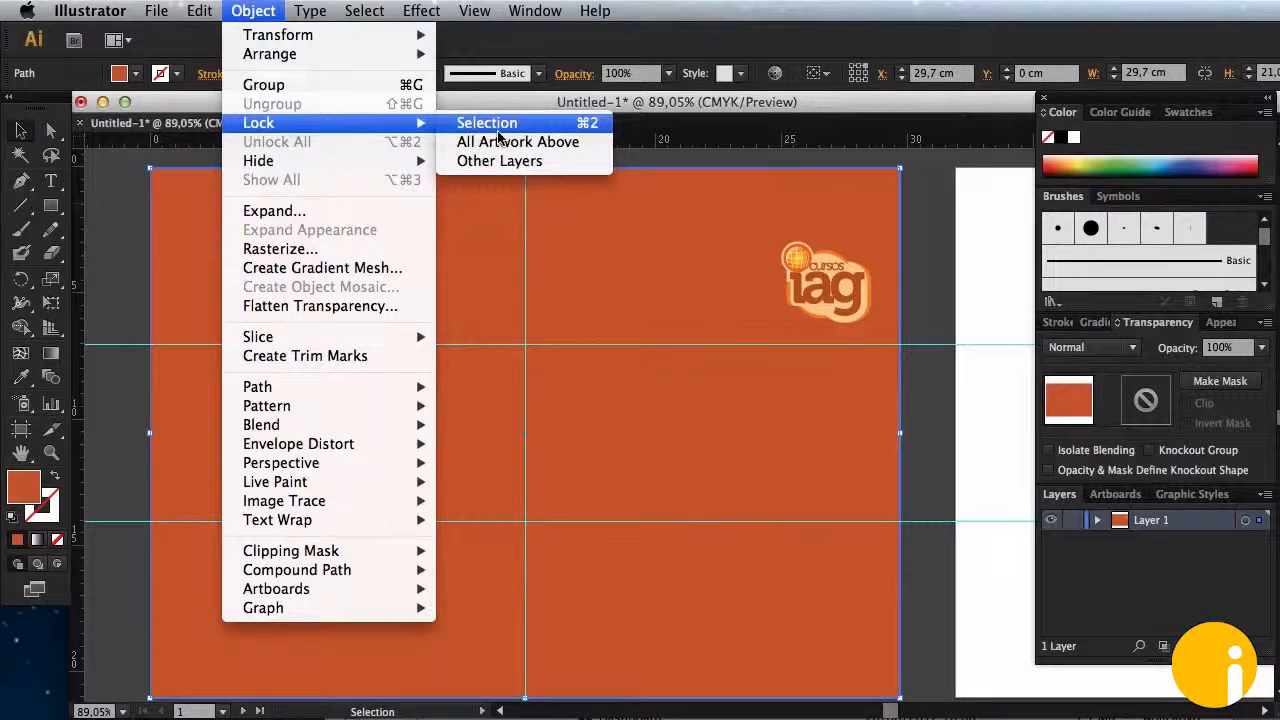
left_click(498, 128)
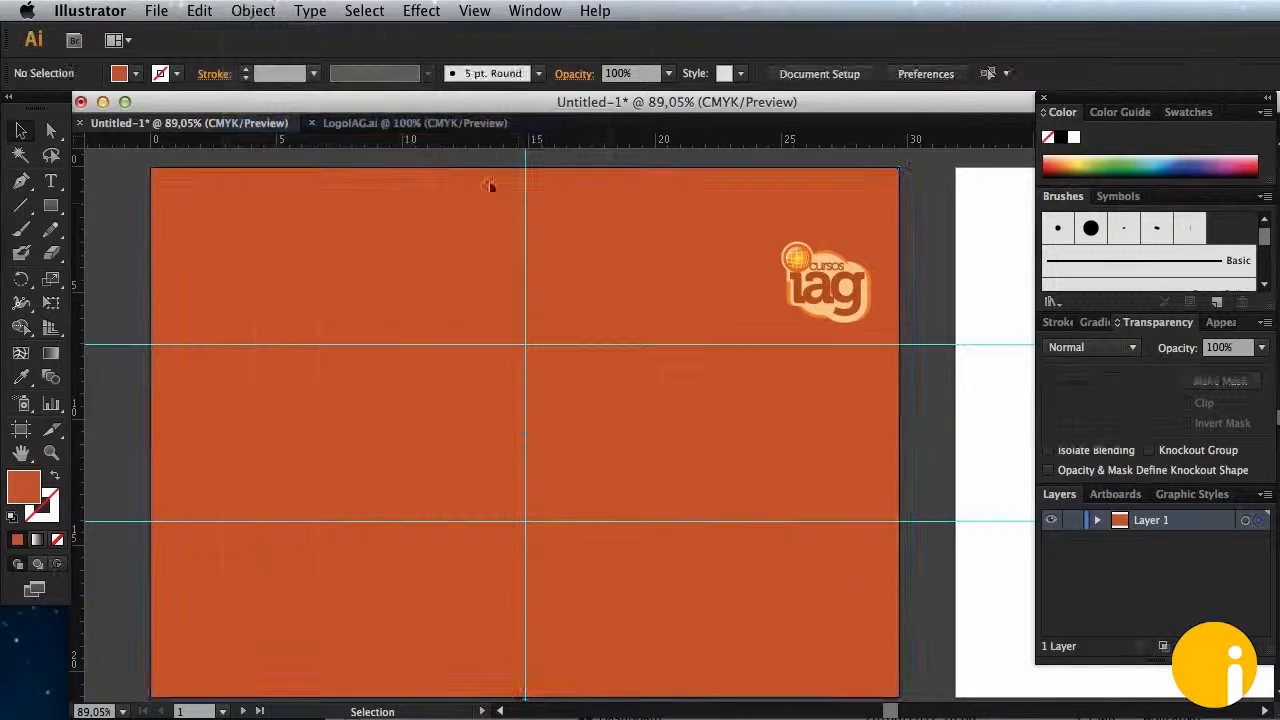
left_click(800, 251)
left_click(920, 266)
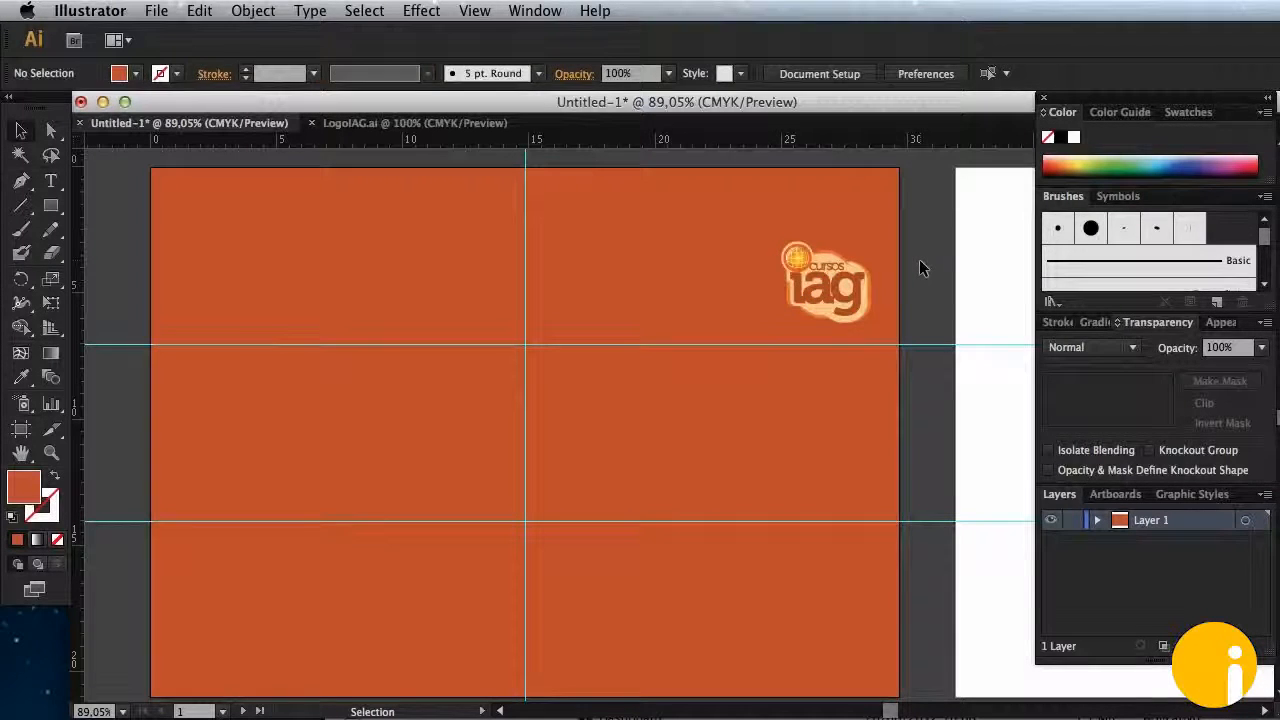
left_click(858, 300)
left_click(929, 291)
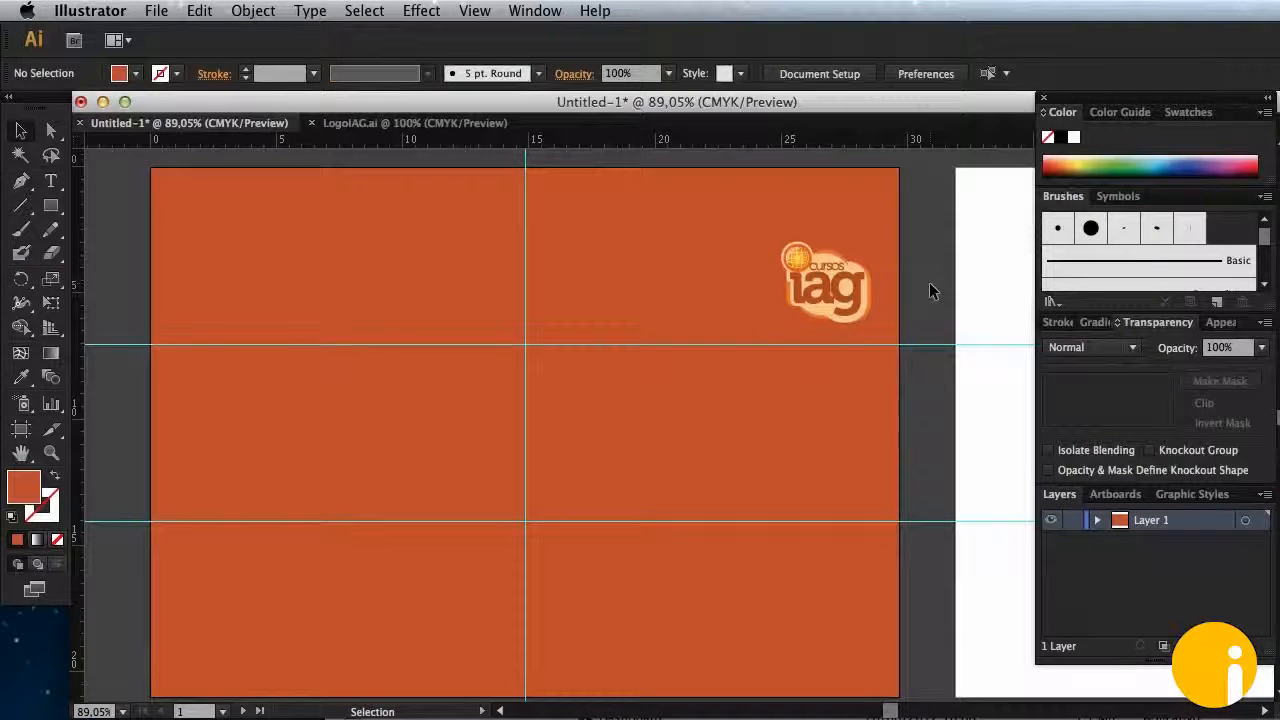
Step: Add the text "Bem-vindo" between the vertical guide and the Cursos iag logo, above the 7 cm guide on the Frente artboard
left_click(51, 455)
left_click_drag(128, 160, 928, 389)
mouse_move(880, 712)
left_mouse_down()
mouse_move(900, 712)
mouse_move(886, 713)
left_mouse_up()
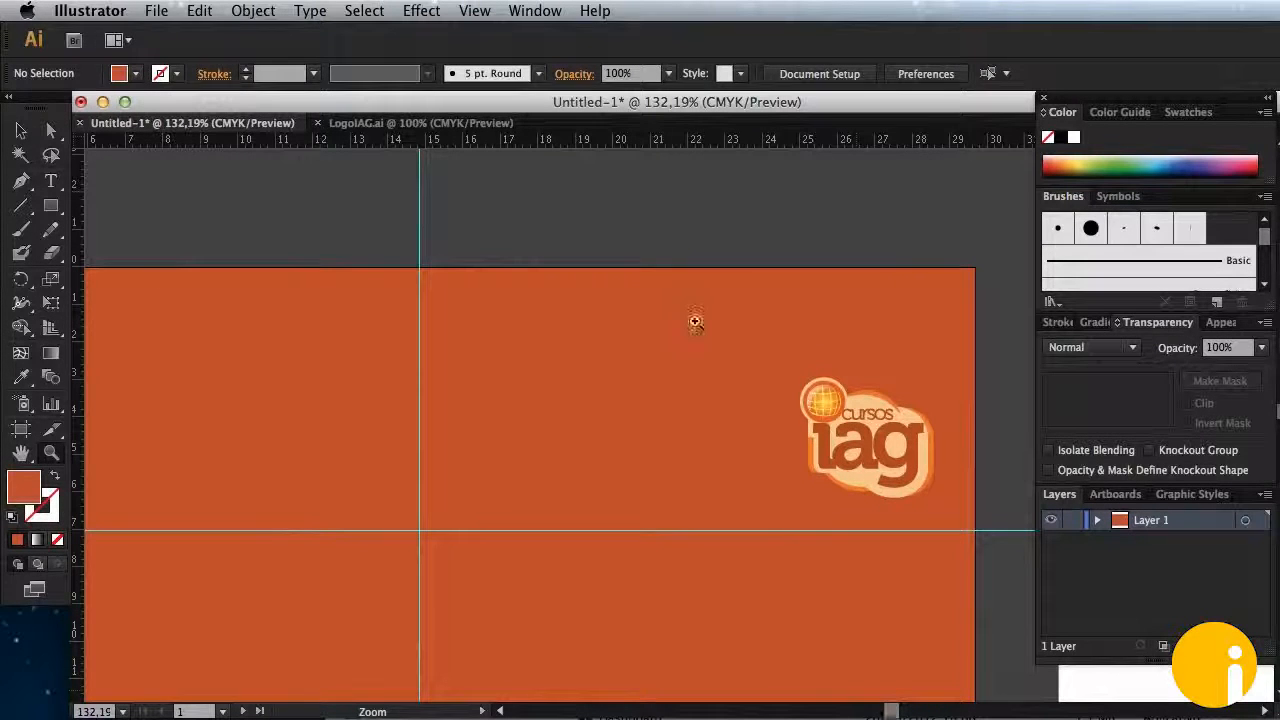
mouse_move(892, 716)
left_mouse_down()
mouse_move(878, 716)
mouse_move(895, 716)
left_mouse_up()
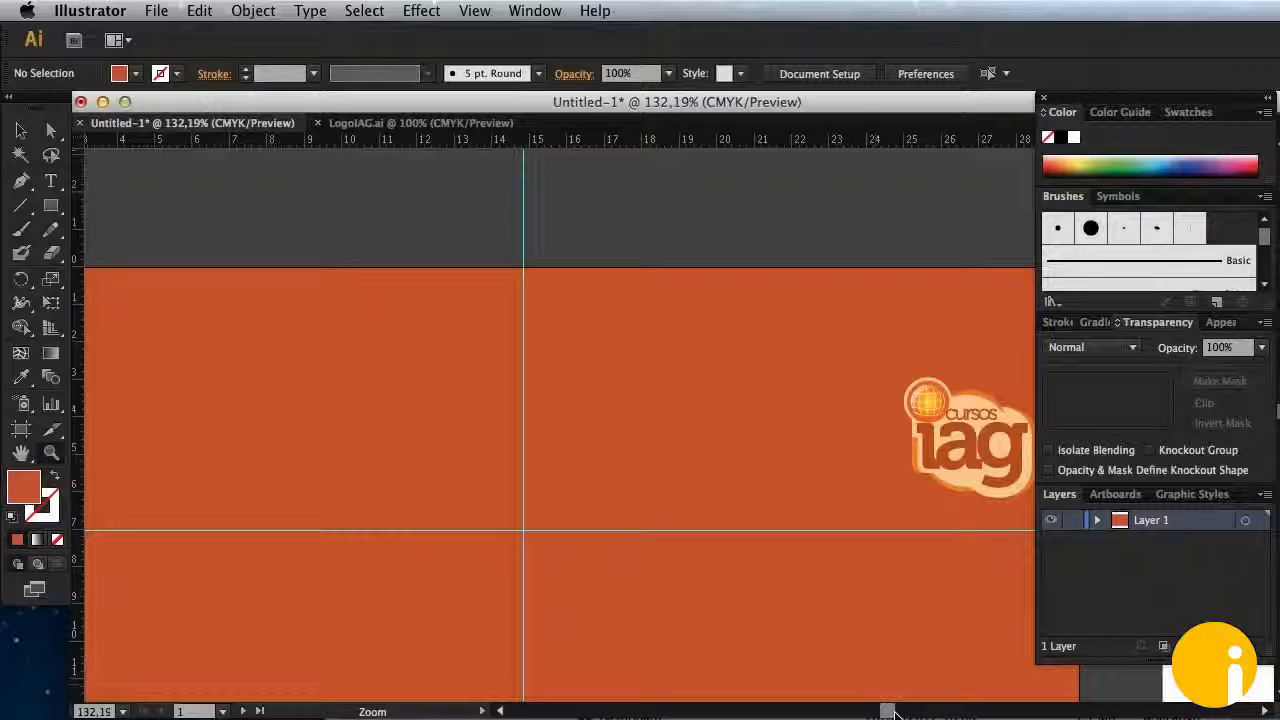
key("v")
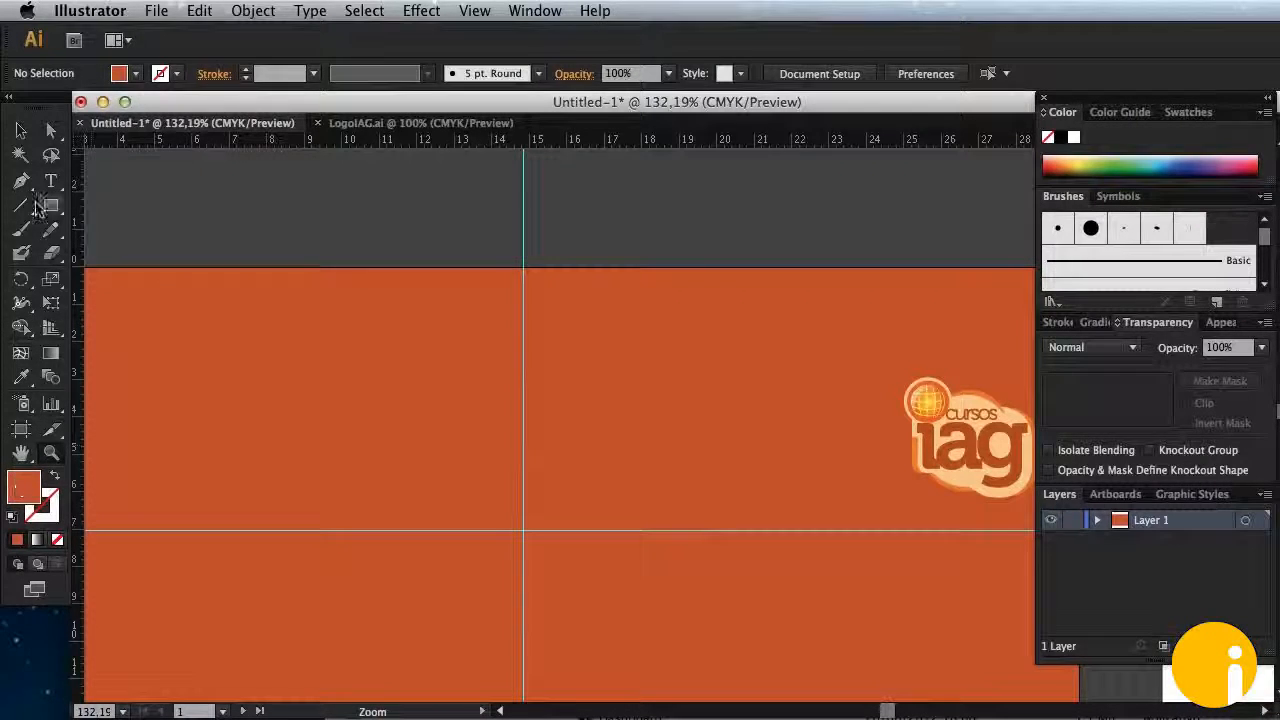
left_click(51, 181)
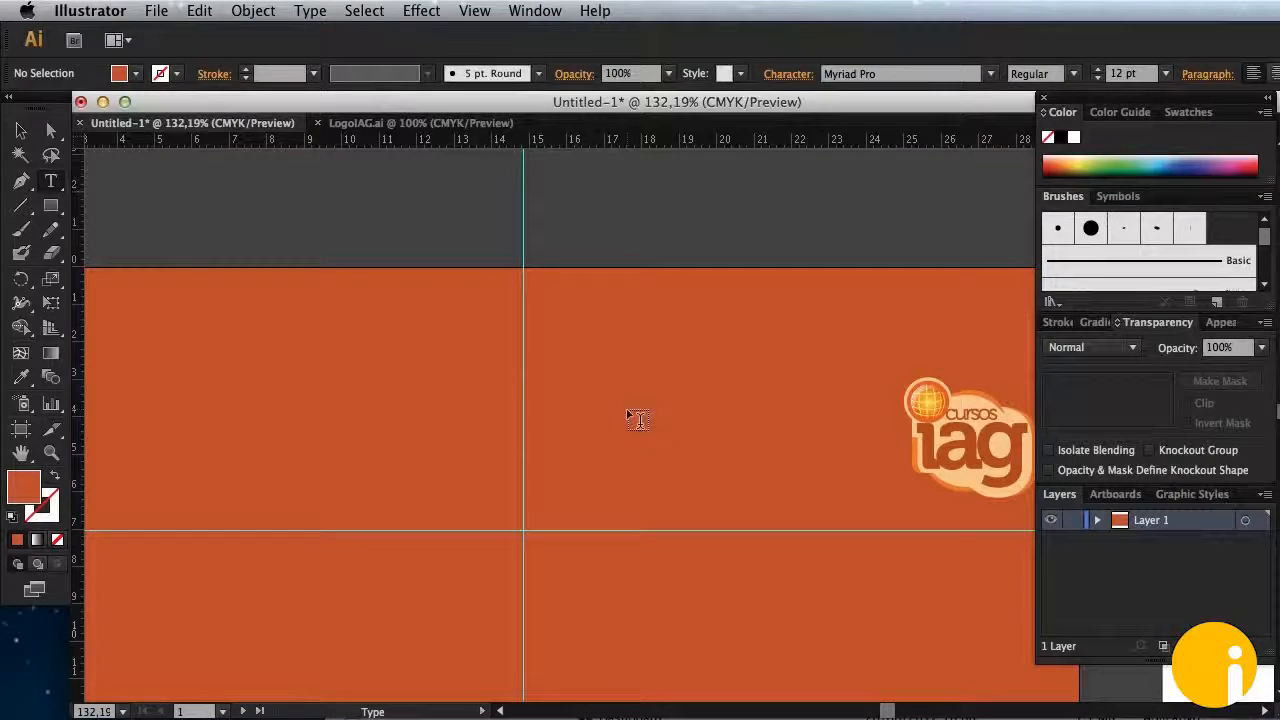
left_click(590, 455)
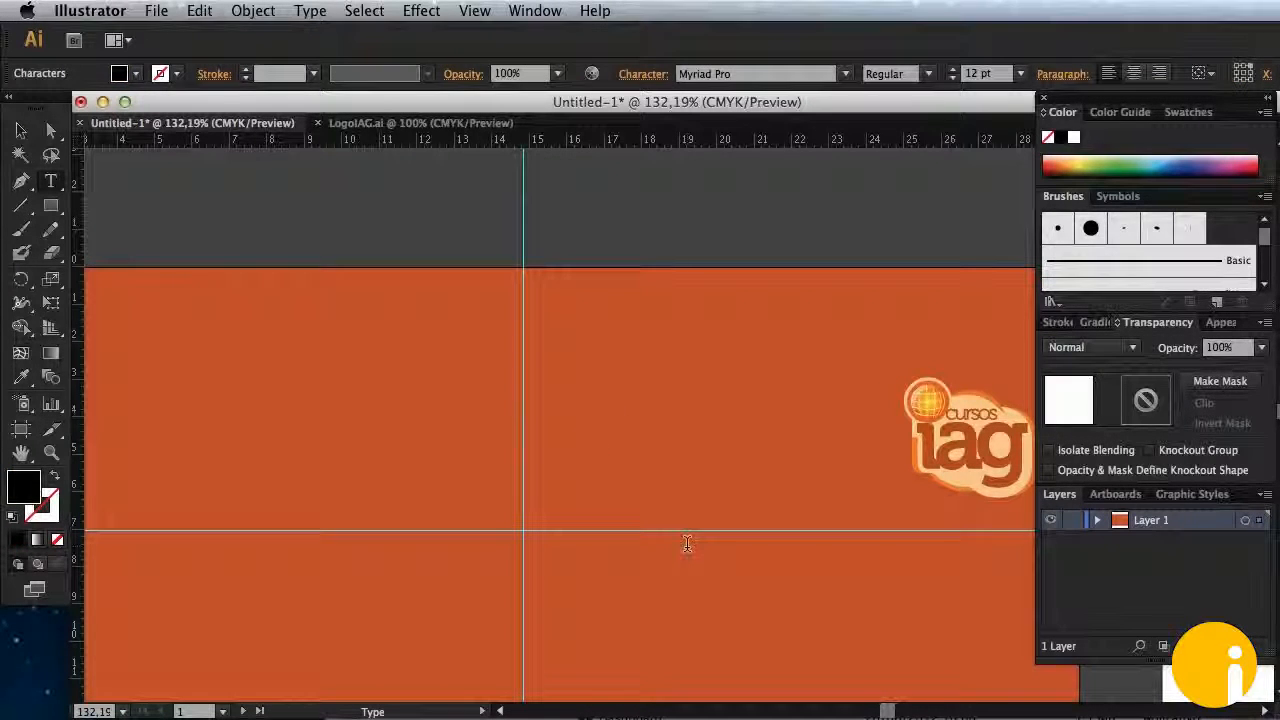
type("Bem")
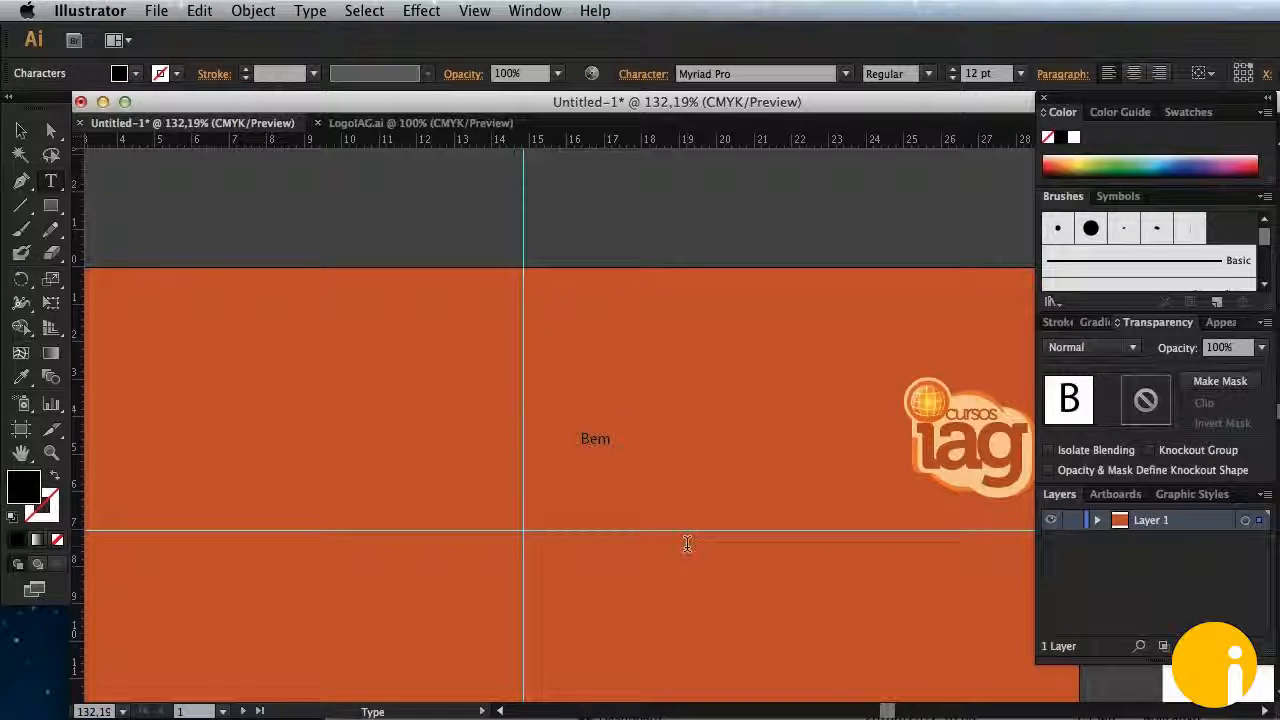
type("-vind")
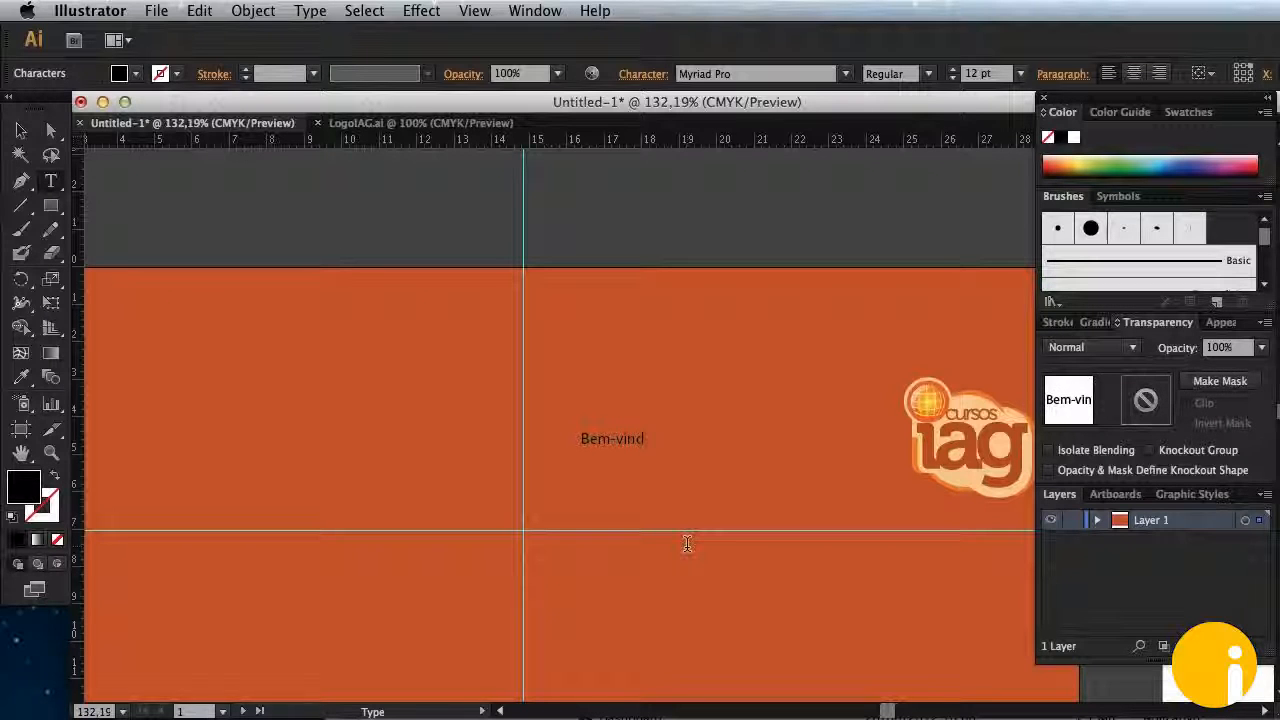
type("o")
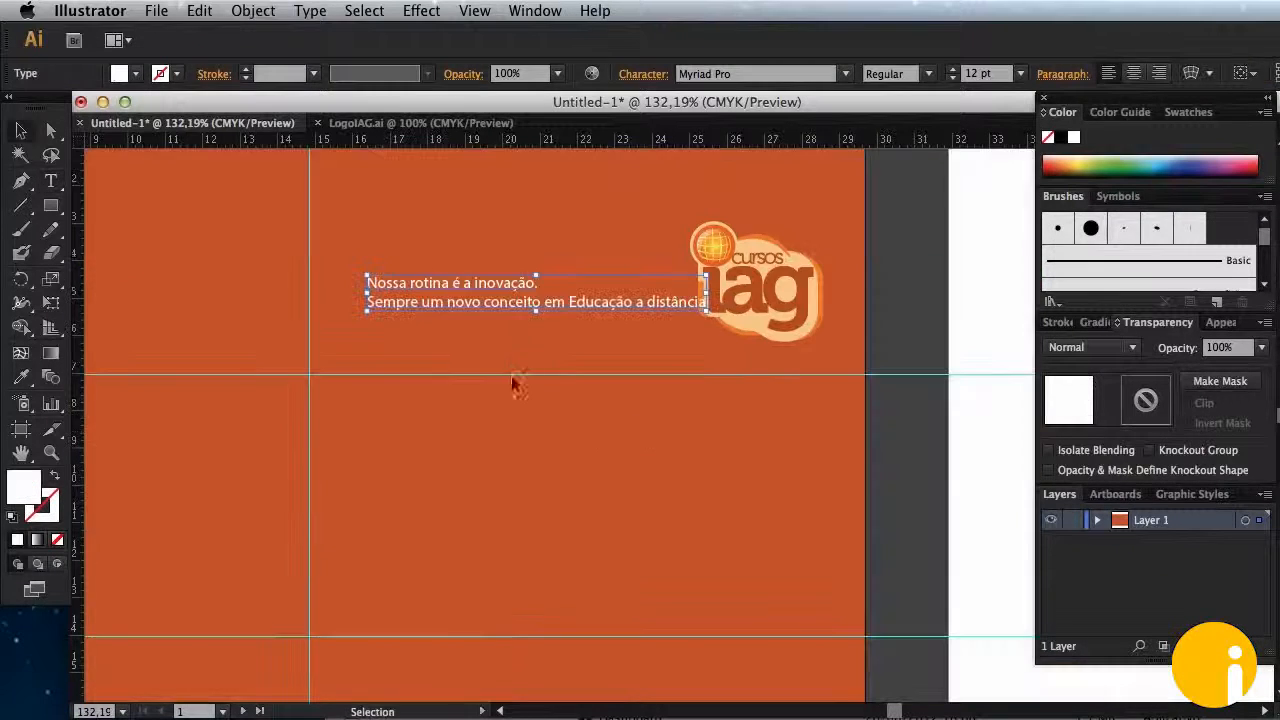
Step: Reduce the slogan's second line, "Sempre um novo conceito em Educação a distância", to 5 pt
key("t")
triple_click(471, 303)
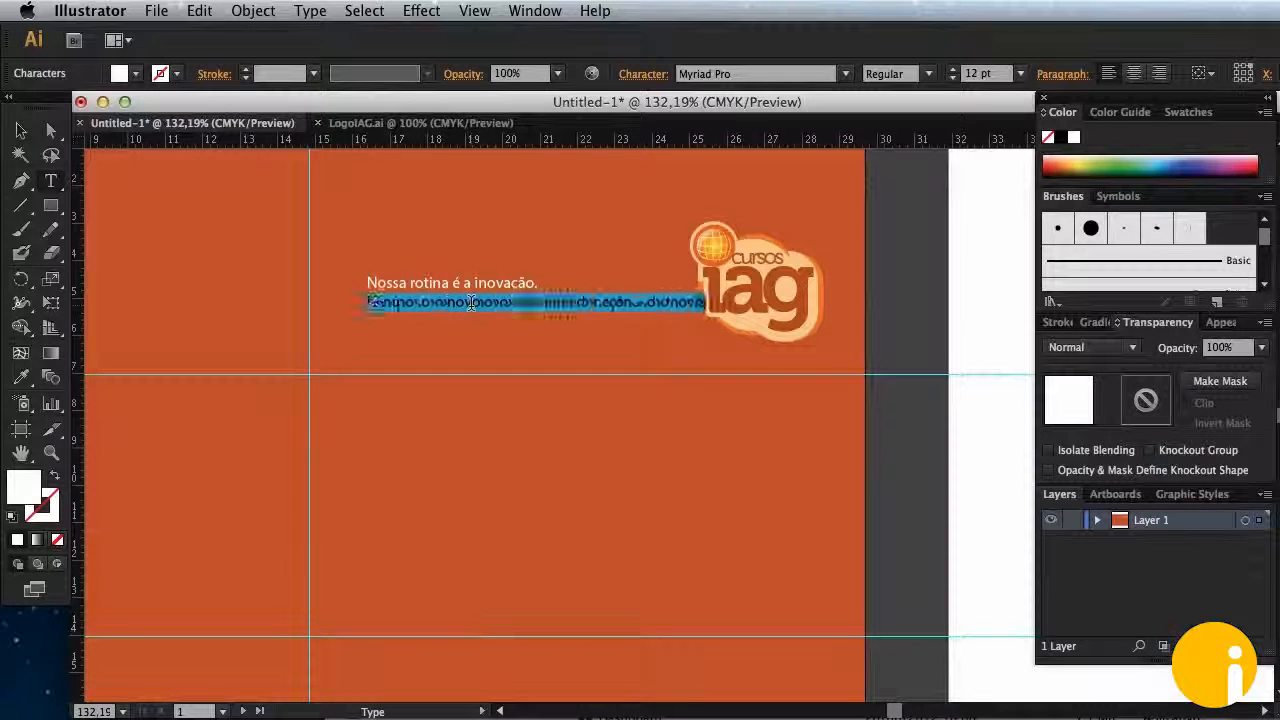
left_click(640, 74)
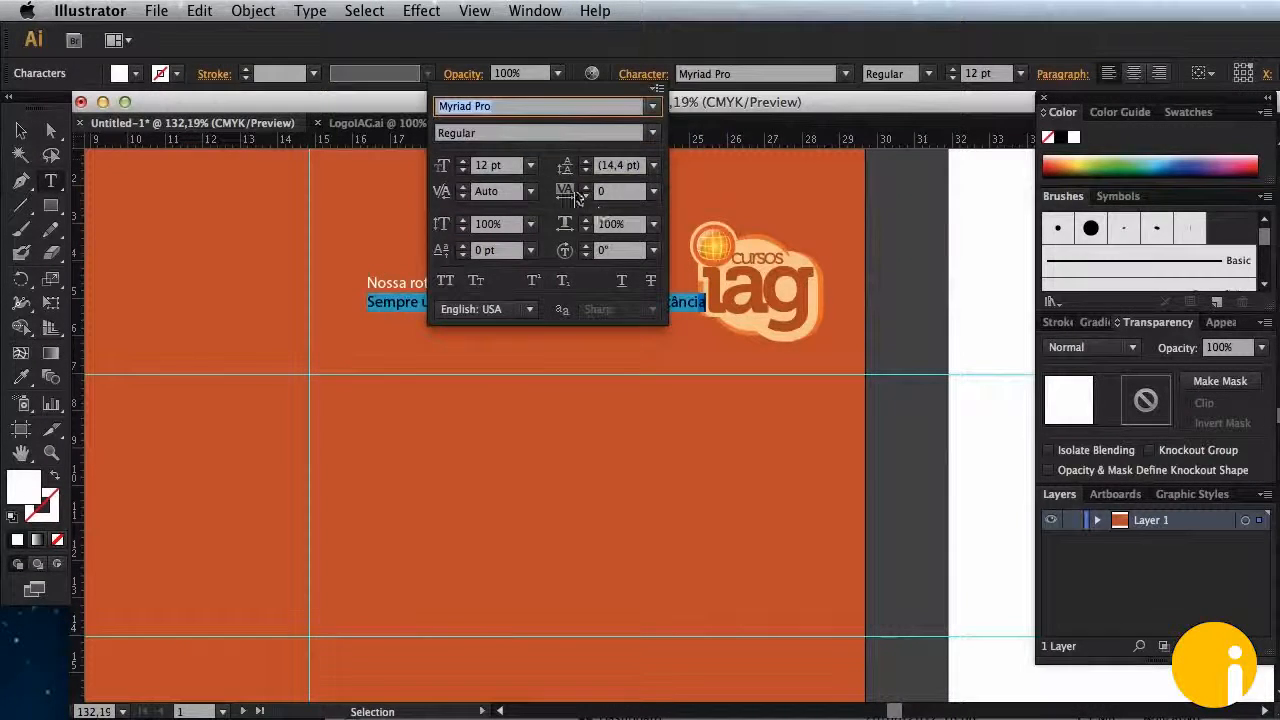
left_click(462, 171)
left_click(462, 171)
left_click(462, 171)
left_click(462, 171)
left_click(462, 171)
left_click(462, 171)
left_click(462, 171)
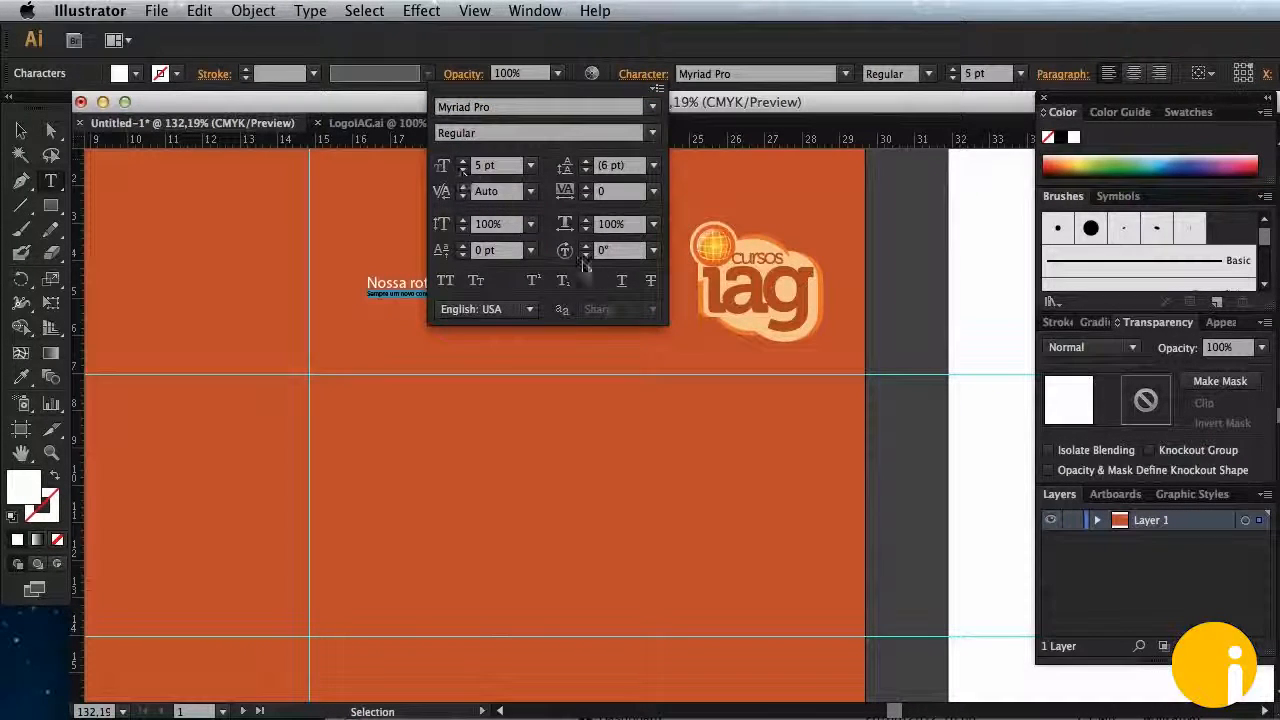
left_click(686, 203)
left_click(491, 280)
left_click(21, 130)
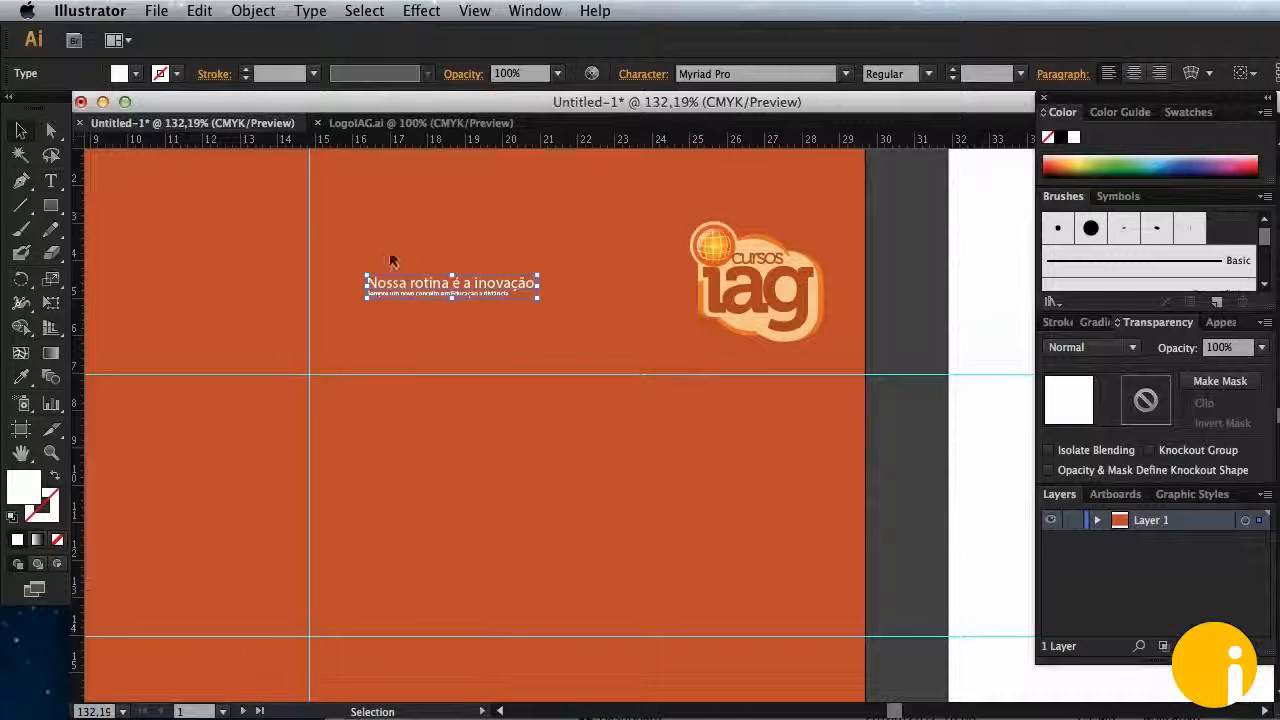
Step: Enlarge the two-line slogan and position it between the vertical guide and the Cursos iag logo
left_click_drag(536, 280, 659, 258)
left_click_drag(580, 279, 559, 307)
left_click_drag(638, 286, 657, 283)
left_click_drag(572, 312, 553, 275)
Step: Change the font of the whole two-line slogan to Museo
left_click(843, 76)
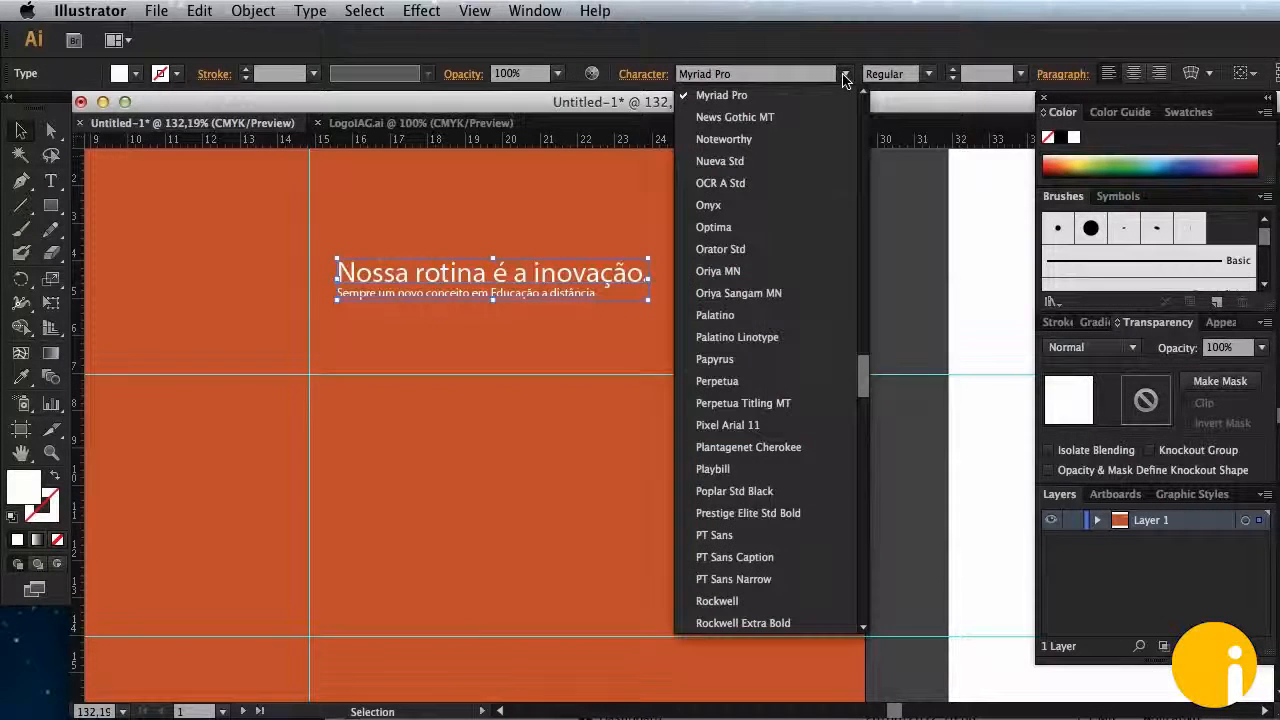
left_click_drag(857, 367, 865, 360)
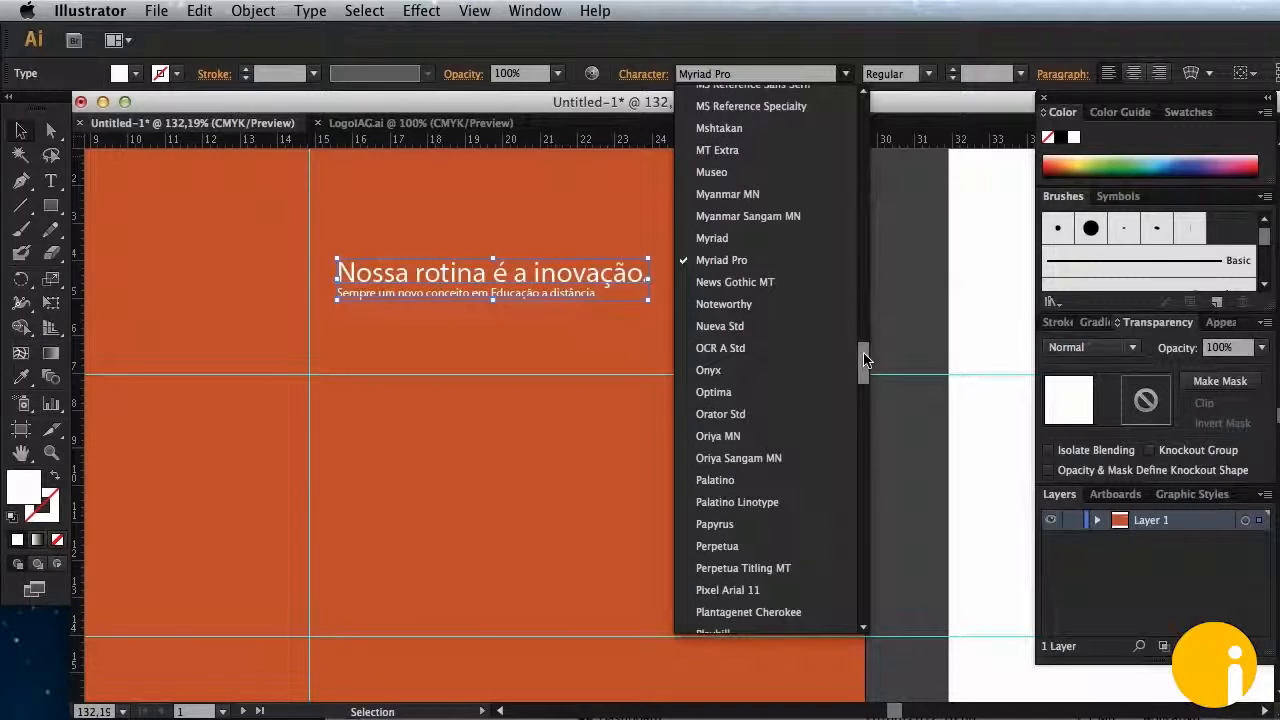
left_click(712, 172)
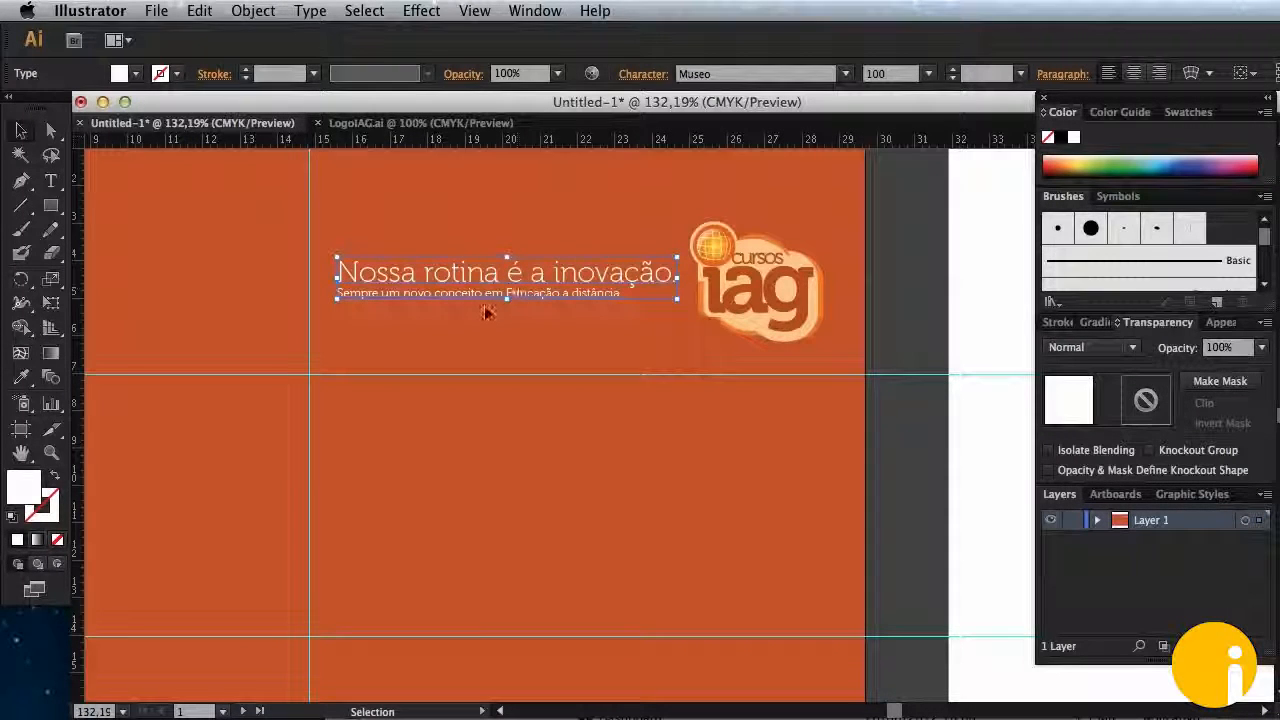
Step: Set the slogan's second line, "Sempre um novo conceito em Educação a distância", to the Museo 500 weight
key("t")
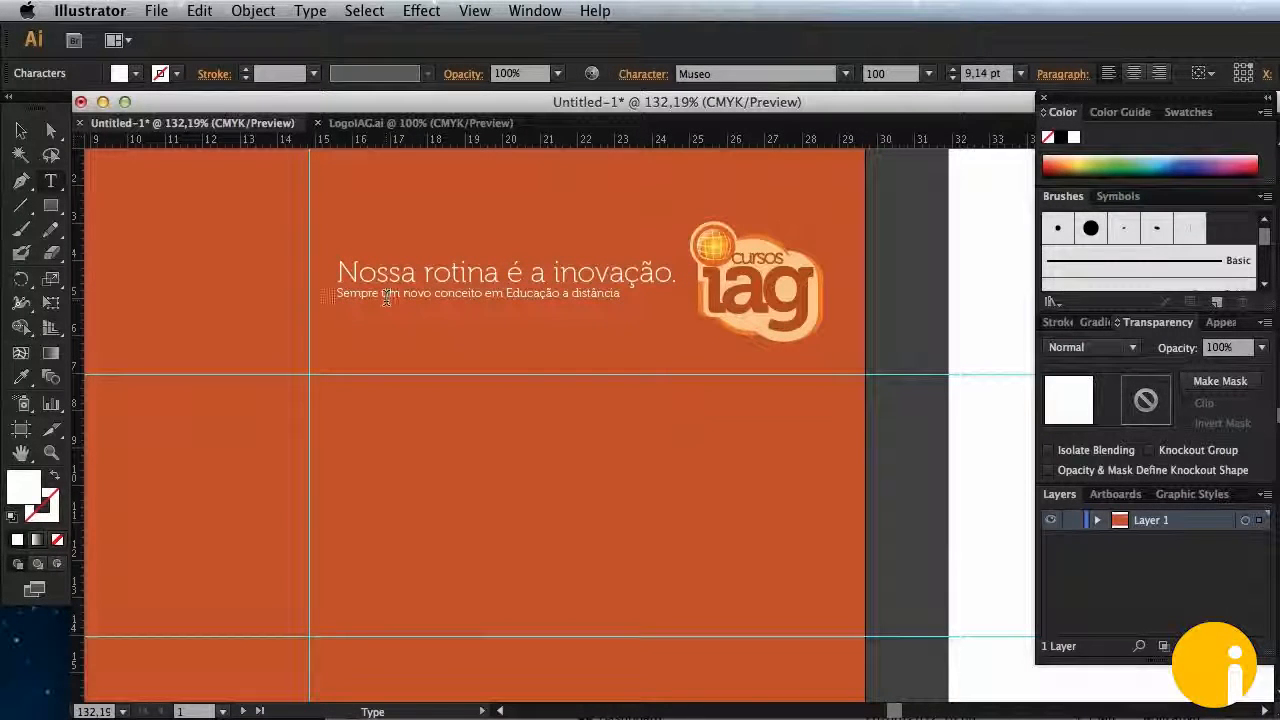
left_click_drag(335, 293, 675, 293)
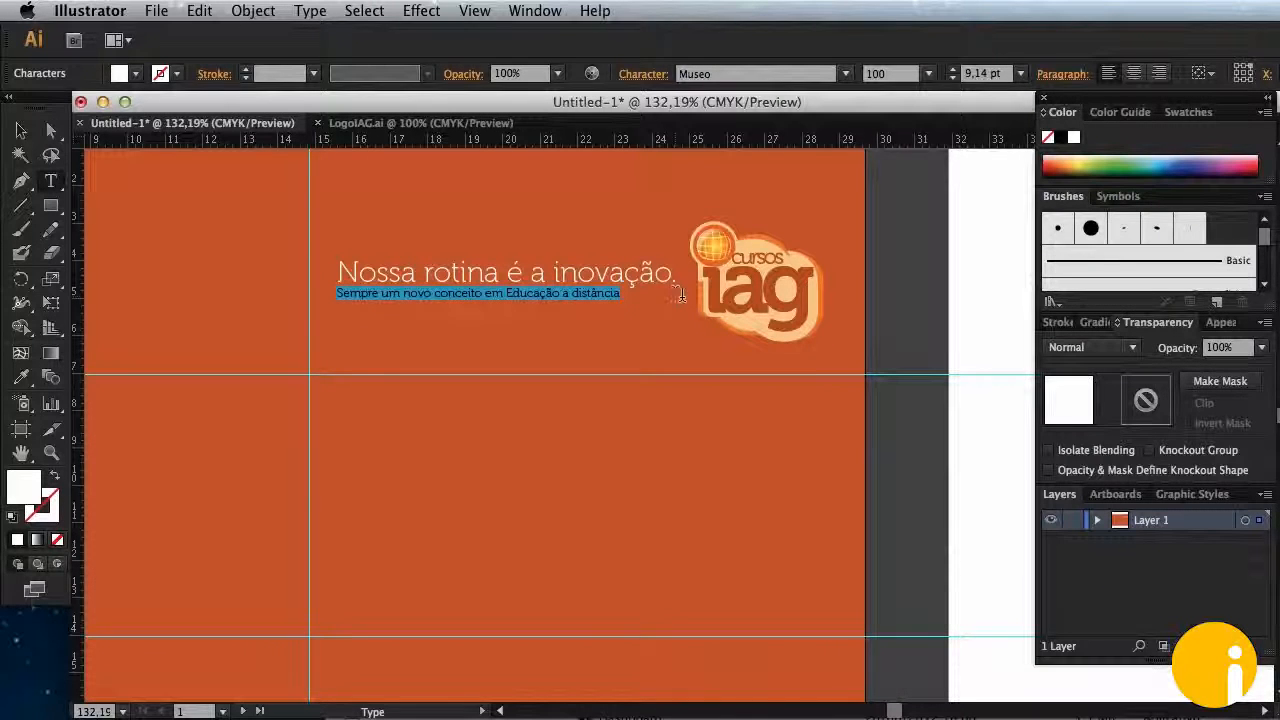
left_click(911, 81)
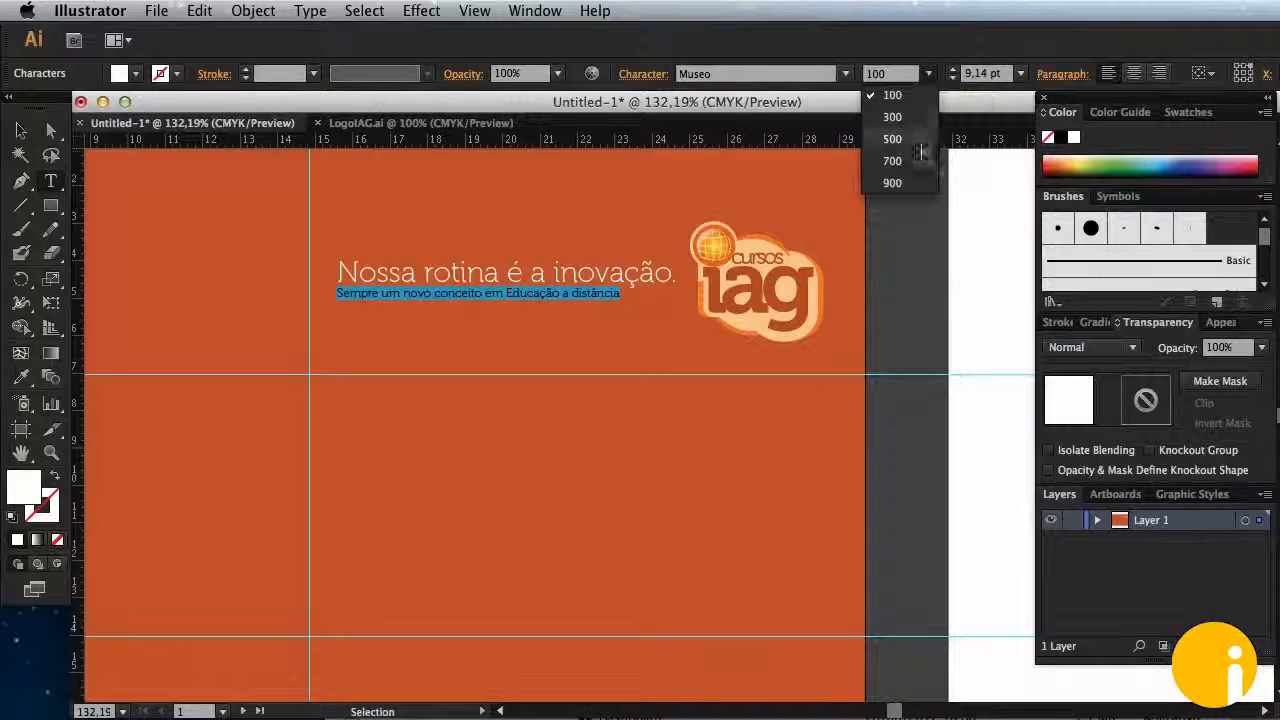
left_click(894, 140)
left_click(20, 130)
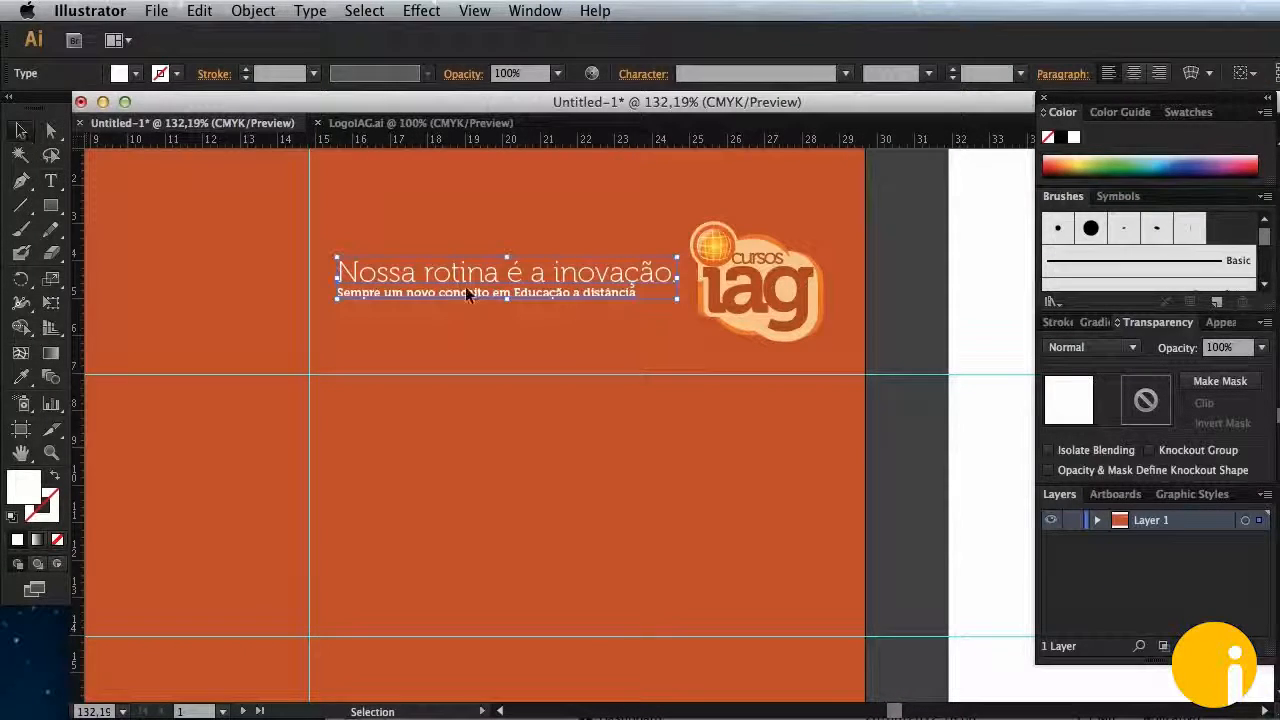
Step: Scale the slogan down slightly to leave more space between it and the Cursos iag logo
left_click_drag(826, 312, 828, 314)
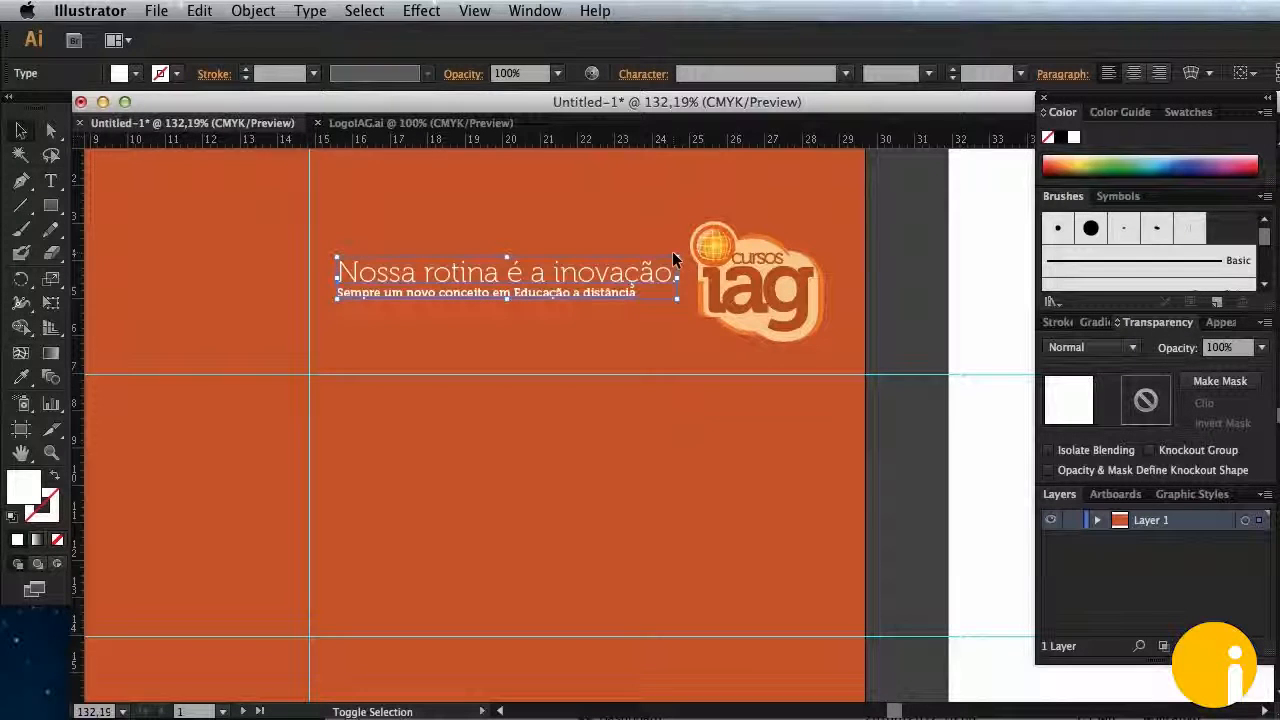
left_click_drag(680, 263, 653, 261)
left_click(417, 200)
Step: Set the word "inovação" in the slogan's first line to the Museo 500 weight
key("t")
mouse_move(537, 278)
left_mouse_down()
mouse_move(655, 280)
mouse_move(545, 278)
left_mouse_up()
left_click(652, 280)
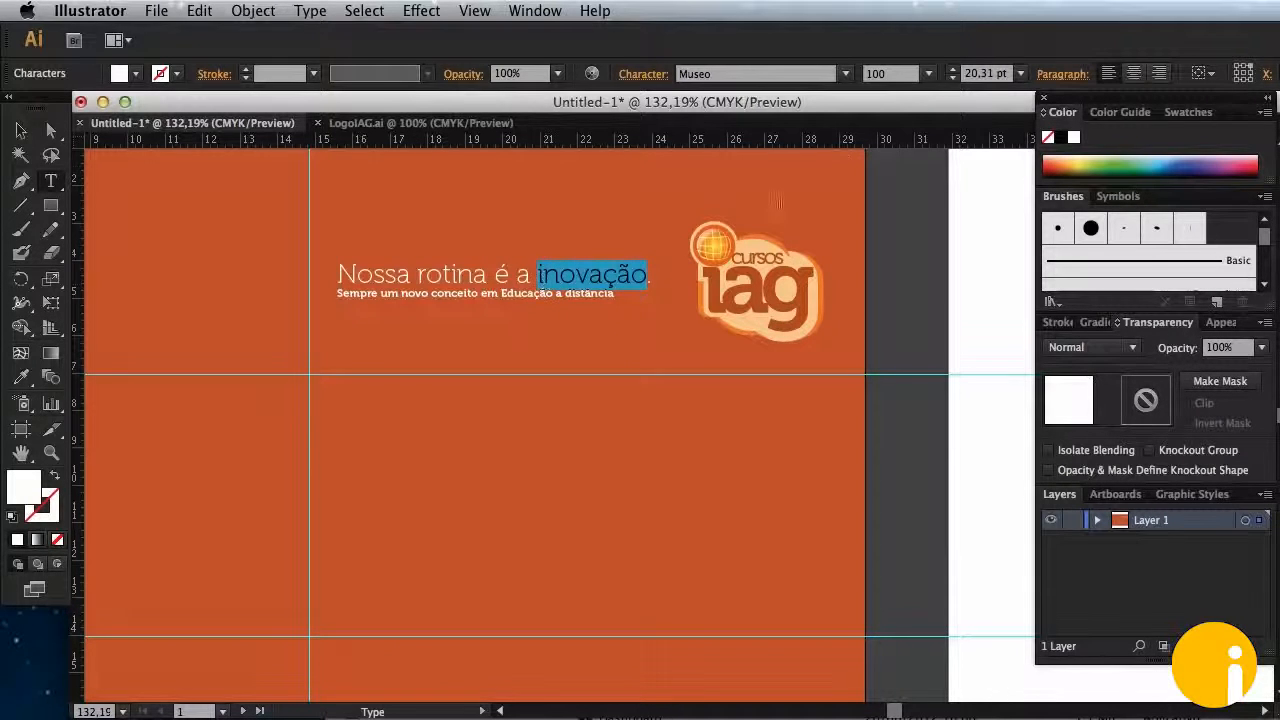
left_click(928, 73)
left_click(892, 117)
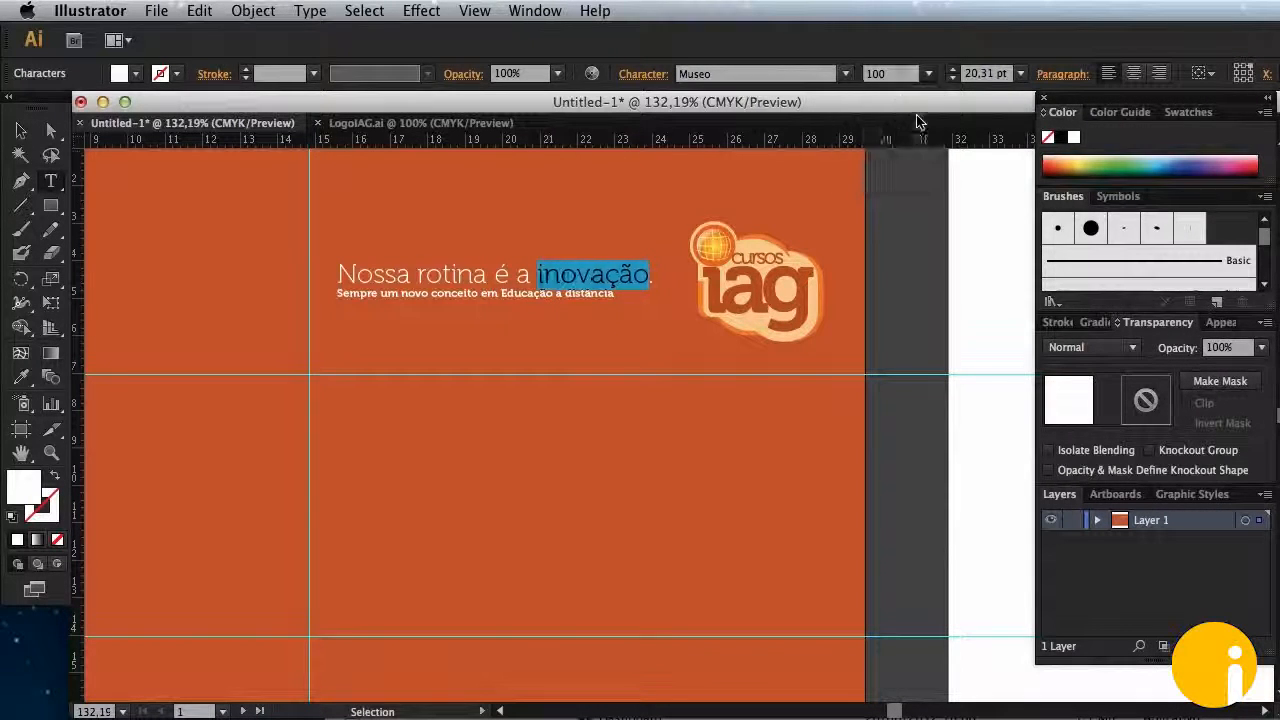
left_click(928, 75)
left_click(892, 121)
left_click(569, 274)
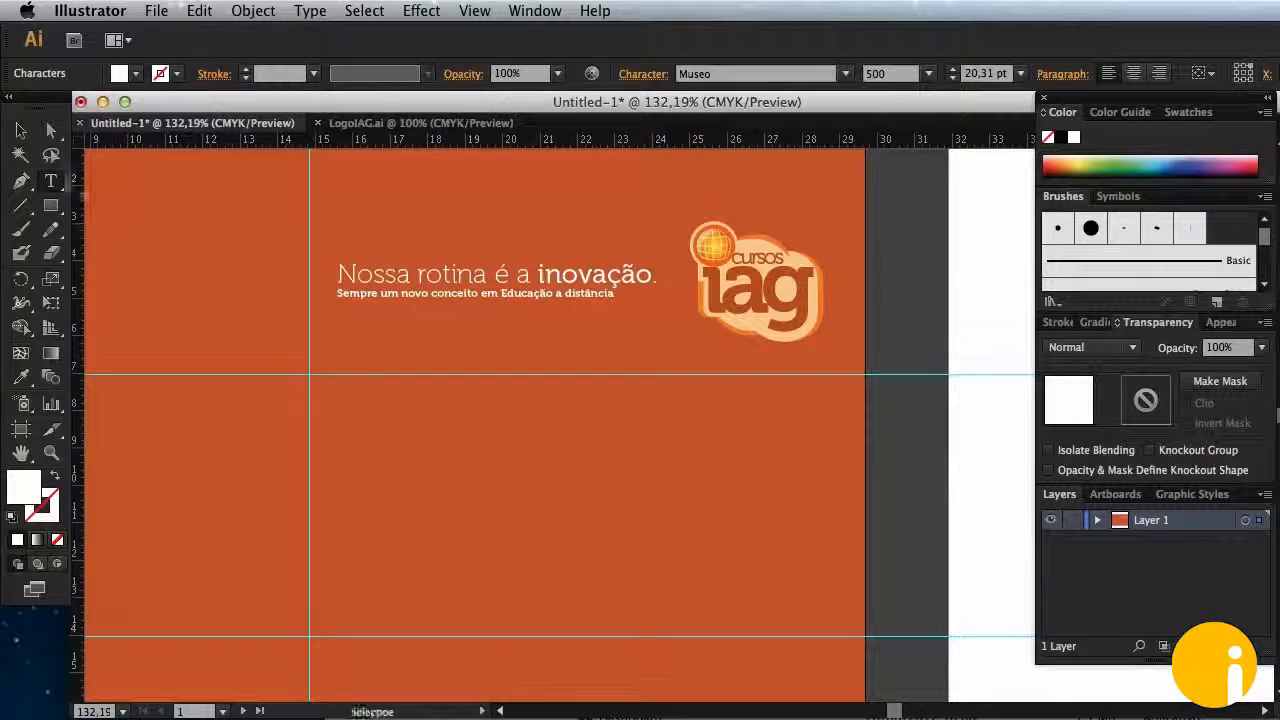
Step: Nudge the slogan upward and slightly left, level with the upper part of the Cursos iag logo
left_click(20, 131)
key("Up")
key("Up")
key("Up")
key("Up")
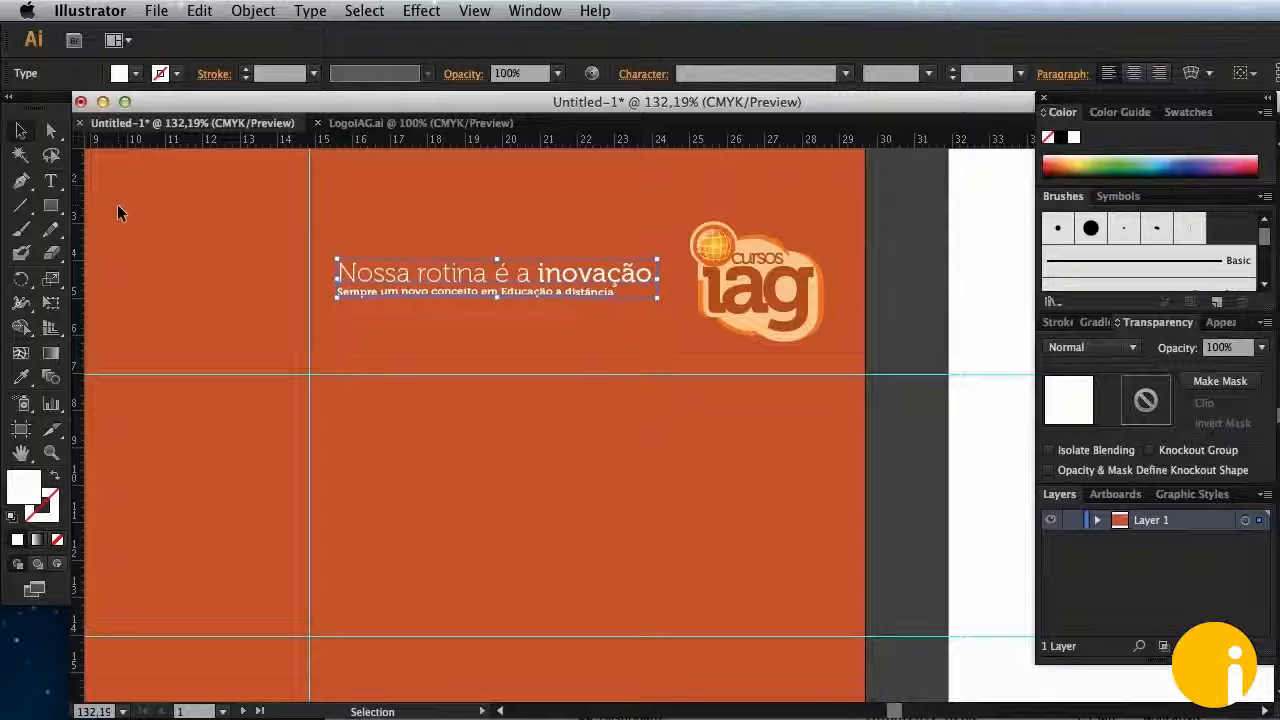
key("Left")
key("Left")
key("Up")
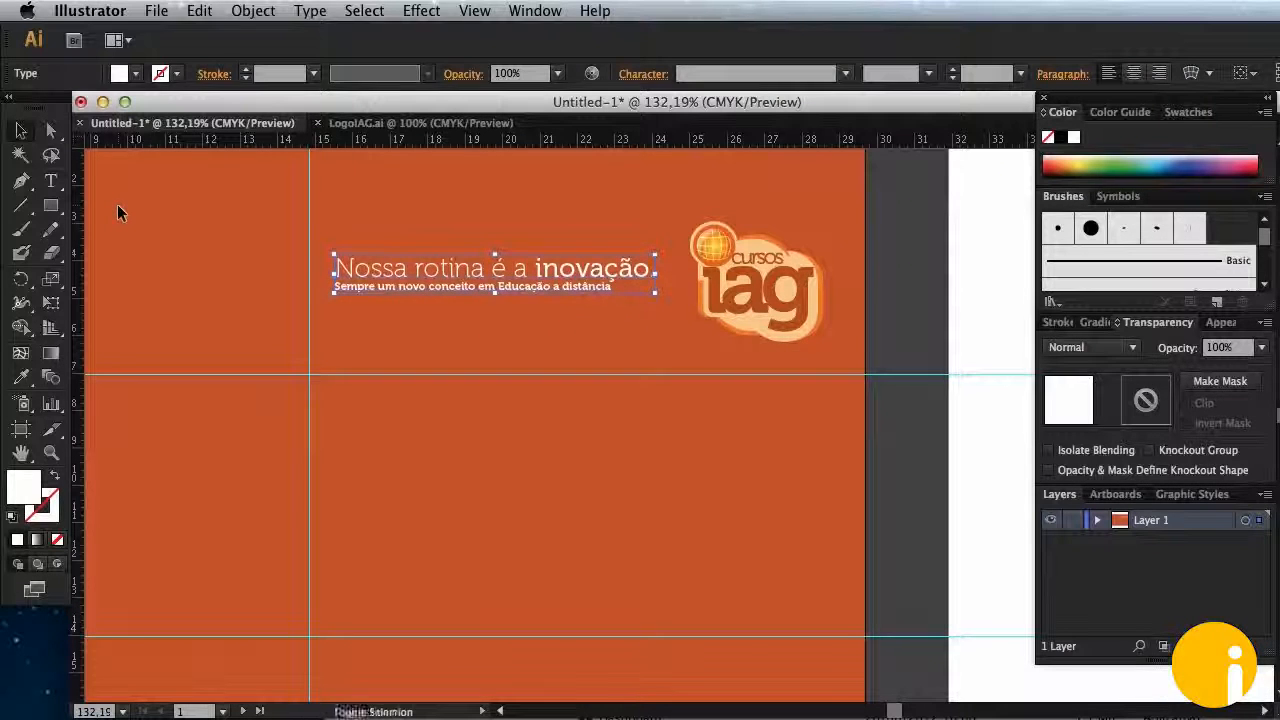
key("Up")
key("Up")
key("Up")
key("Up")
key("Up")
key("Up")
key("Up")
key("Up")
key("Up")
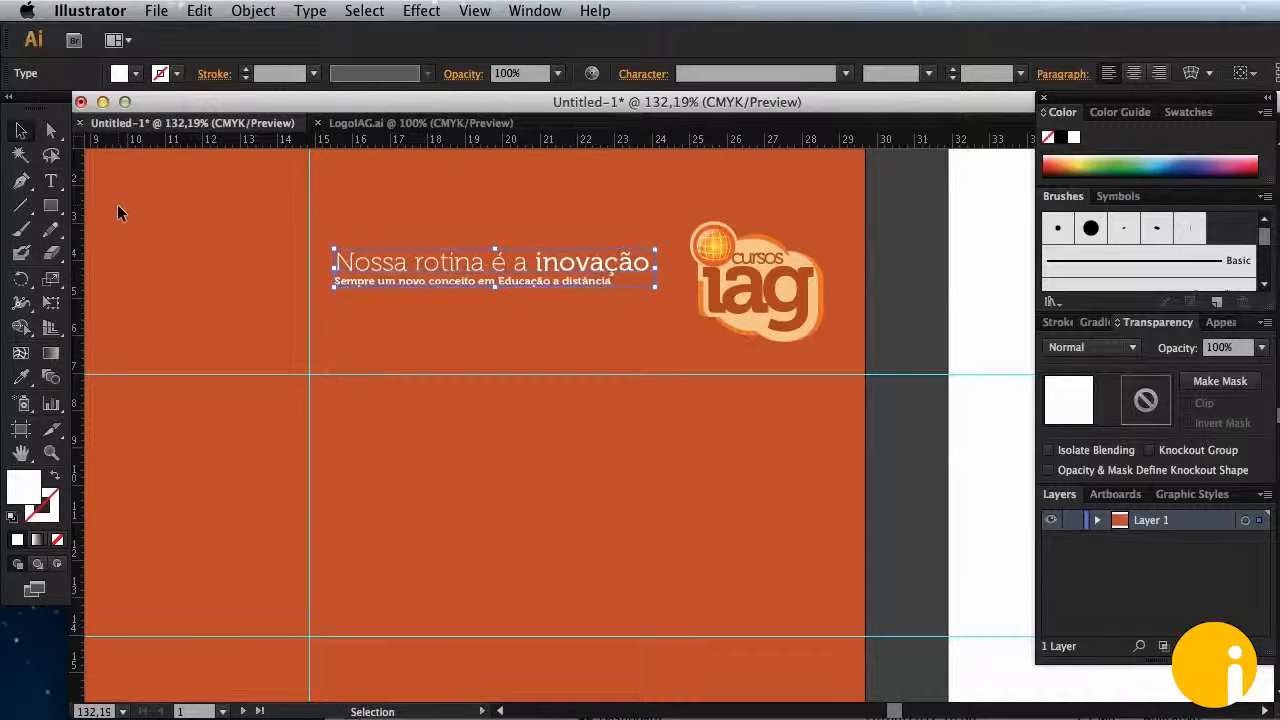
key("Up")
key("Up")
key("Up")
key("Up")
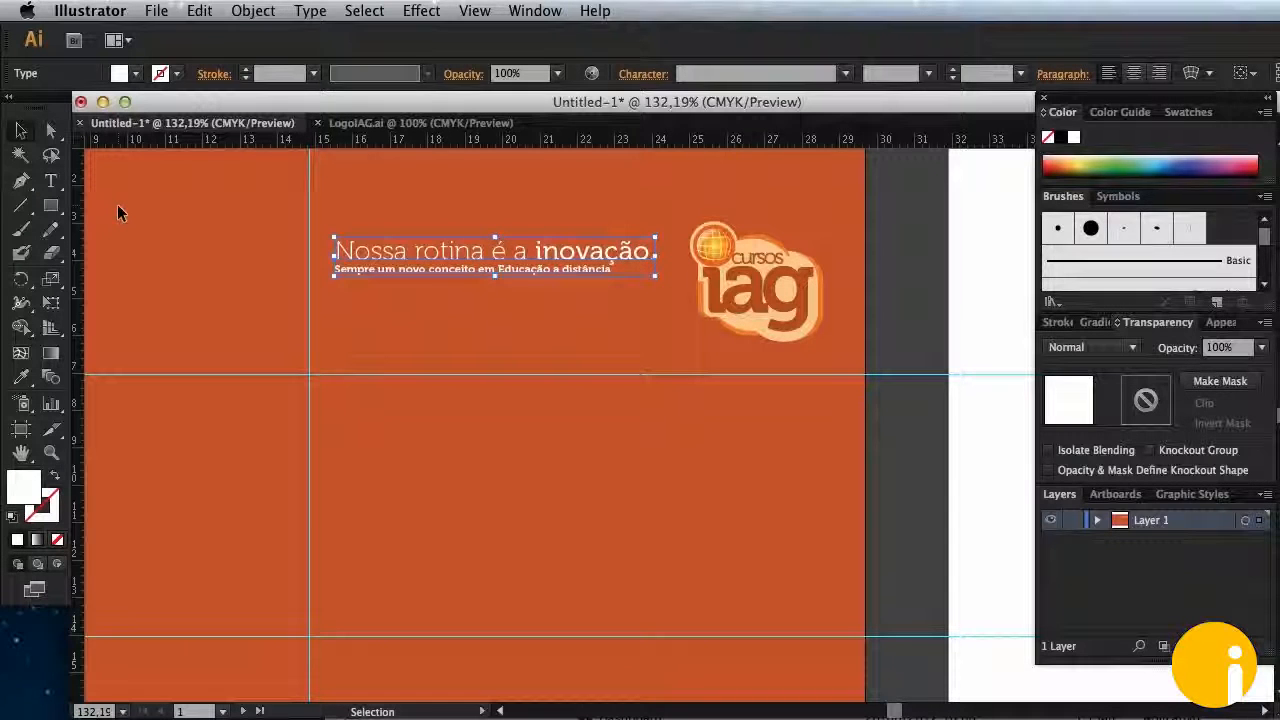
Step: Nudge the slogan down and slightly left so it sits level with the lower half of the logo, above the 7 cm guide
scroll(117, 204, "down", 1)
scroll(117, 204, "up", 3)
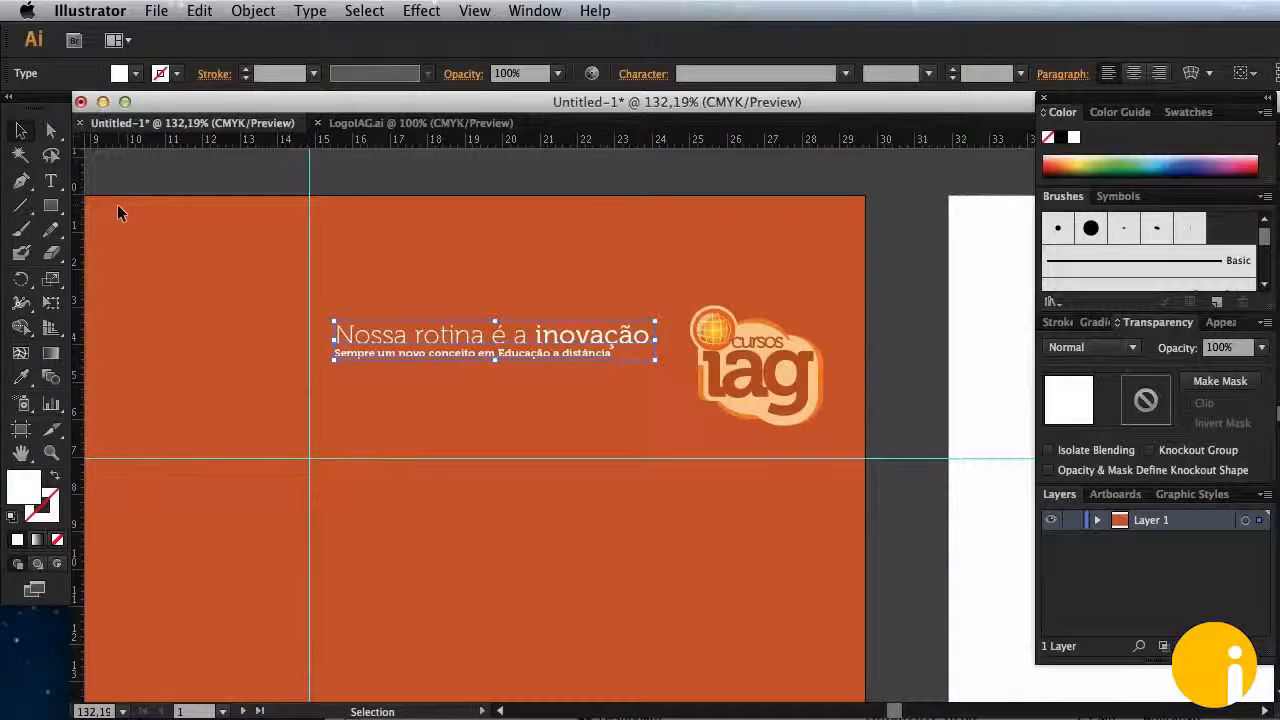
key("Down")
key("Down")
key("Down")
key("Down")
key("Down")
key("Down")
key("Down")
key("Down")
key("Down")
key("Down")
key("Down")
key("Down")
key("Down")
key("Down")
key("Down")
key("Down")
key("Down")
key("Down")
key("Down")
key("Down")
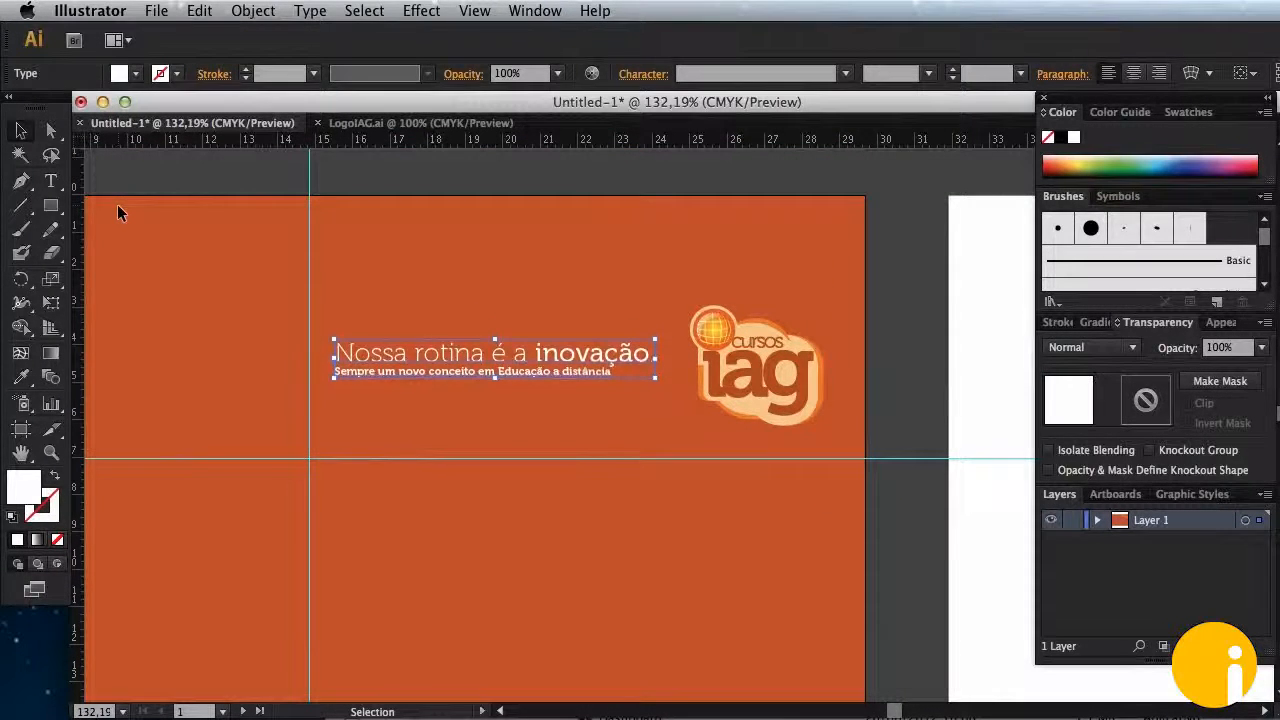
key("Down")
key("Down")
key("Down")
key("Down")
key("Down")
key("Down")
key("Down")
key("Down")
key("Down")
key("Left")
key("Left")
key("Left")
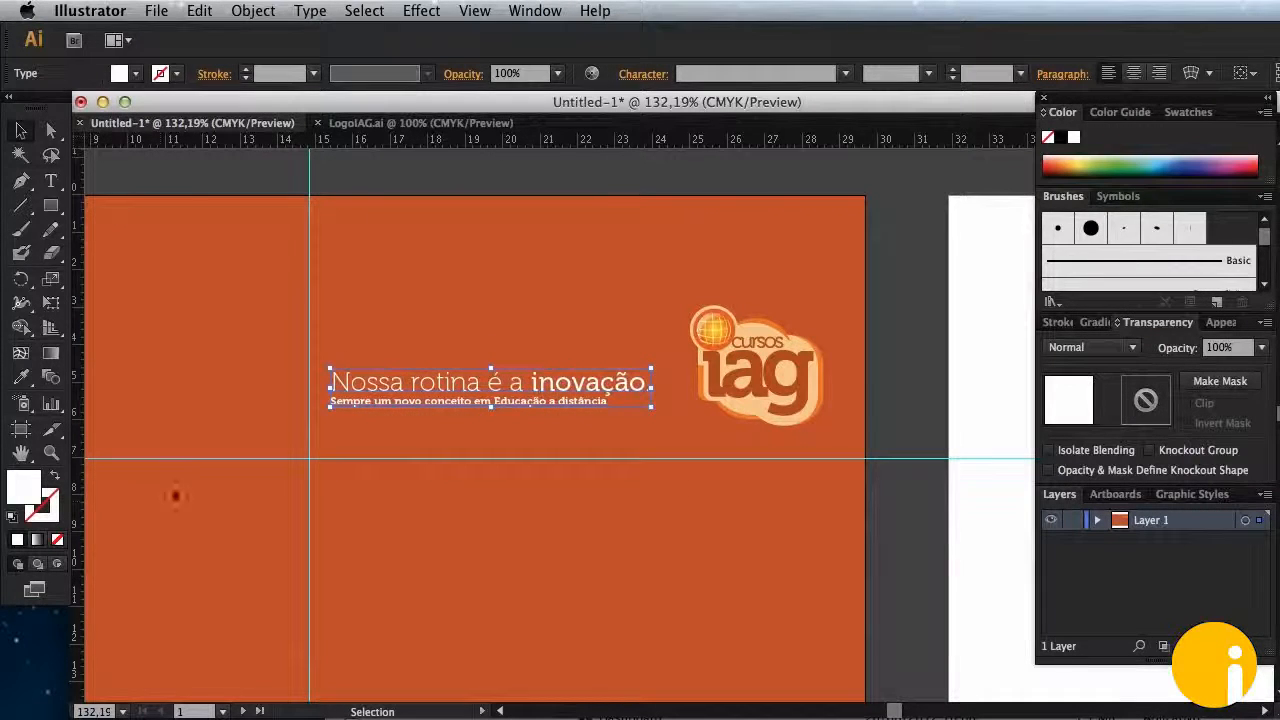
left_click(869, 312)
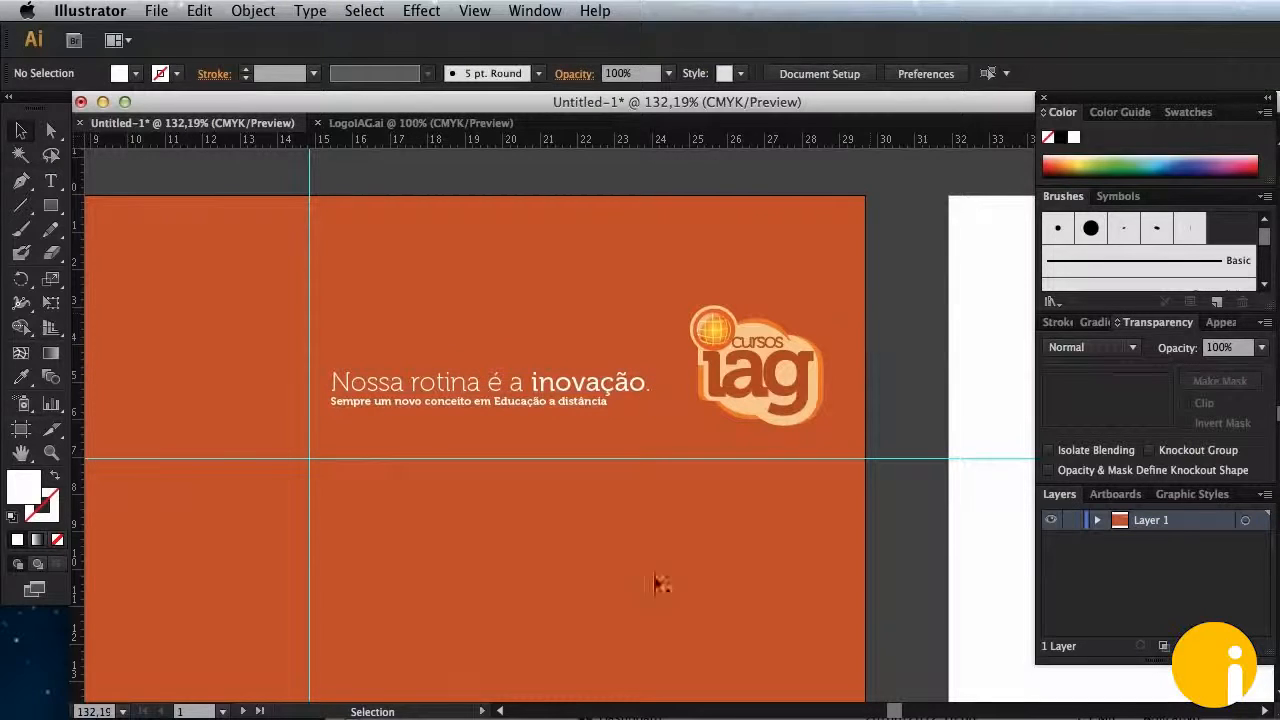
Step: Duplicate the slogan horizontally onto the left half of the Frente artboard, near its left edge
left_click(497, 711)
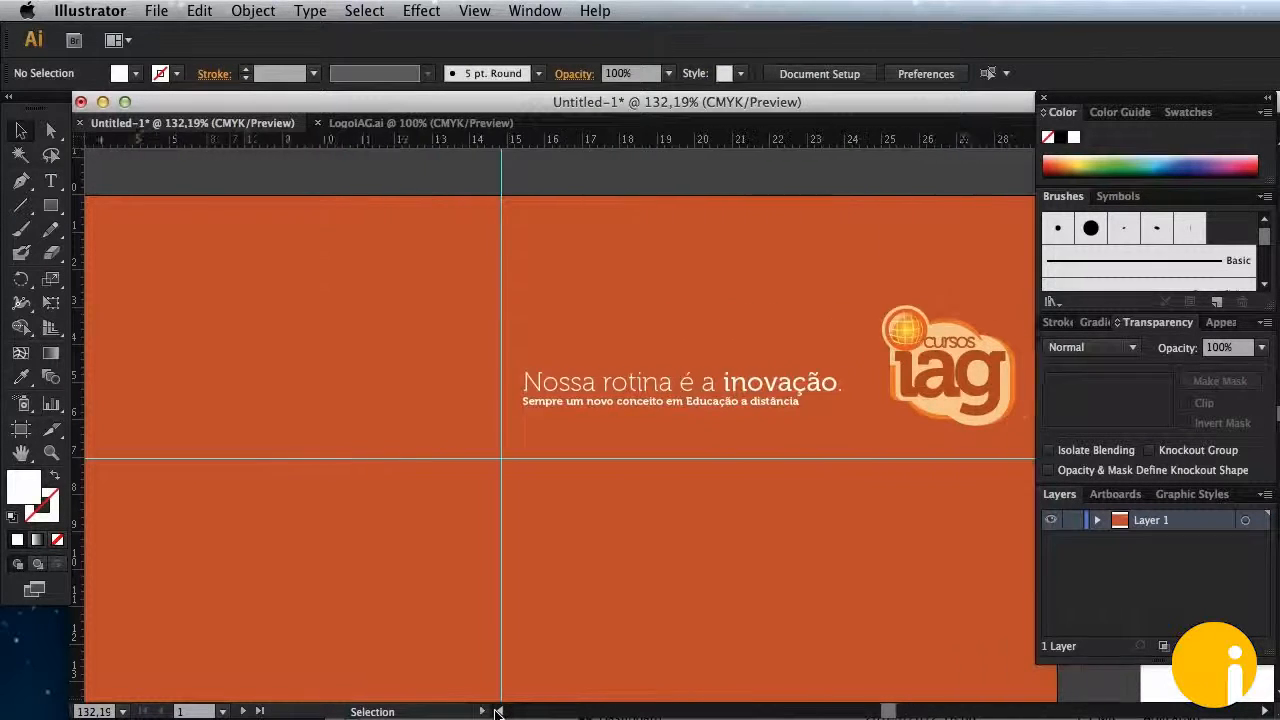
left_click(790, 390)
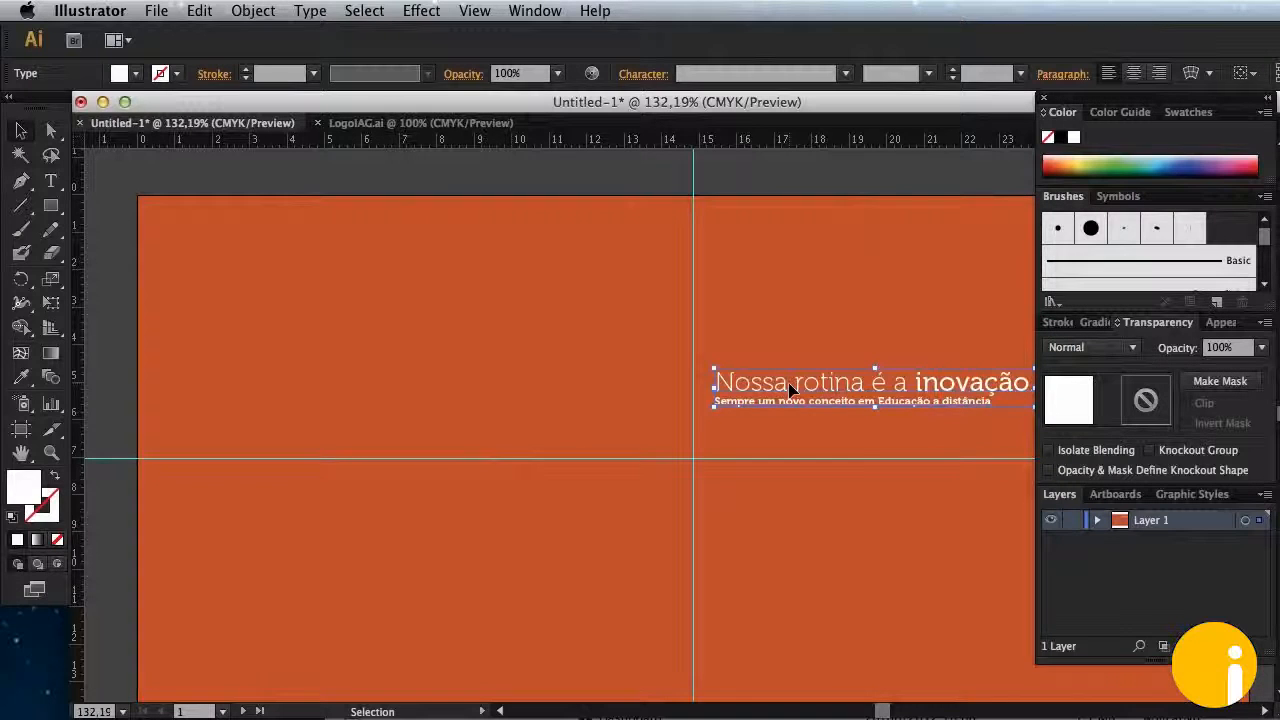
left_click_drag(788, 382, 234, 367)
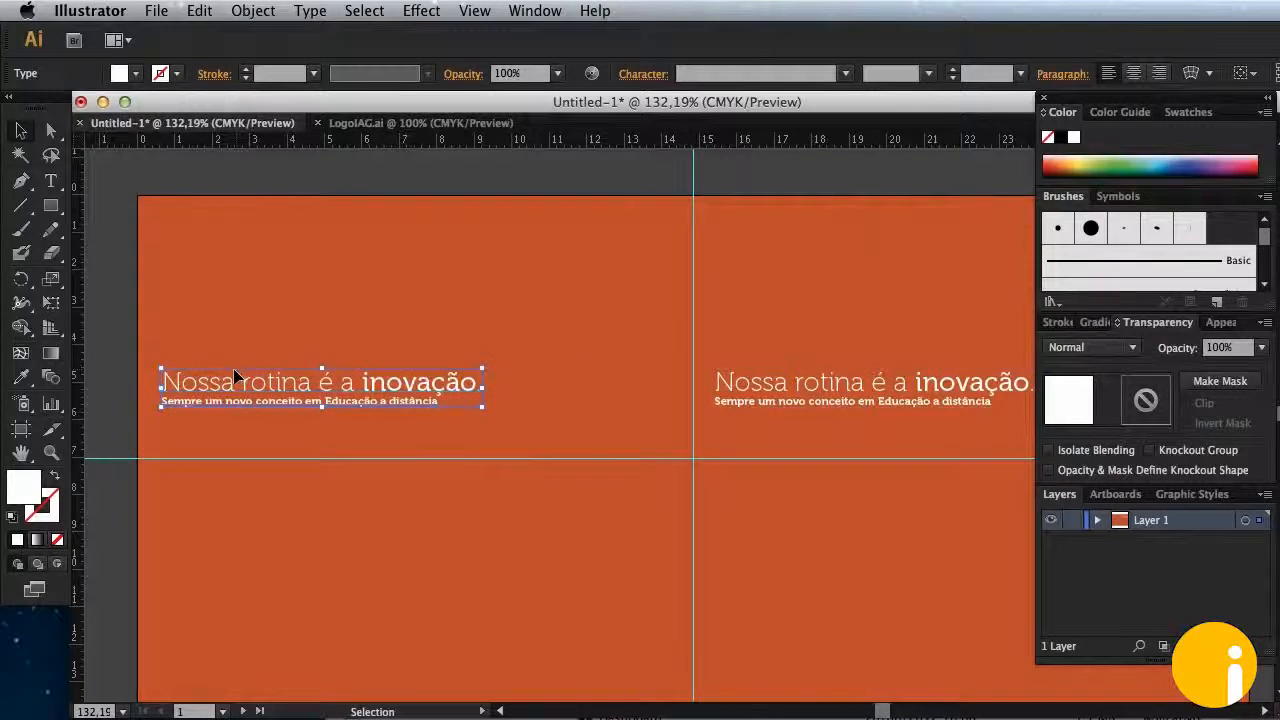
Step: Replace the duplicated slogan's text on the artboard's left half with the web address "cursosiag.com.br"
key("t")
left_click_drag(140, 388, 478, 406)
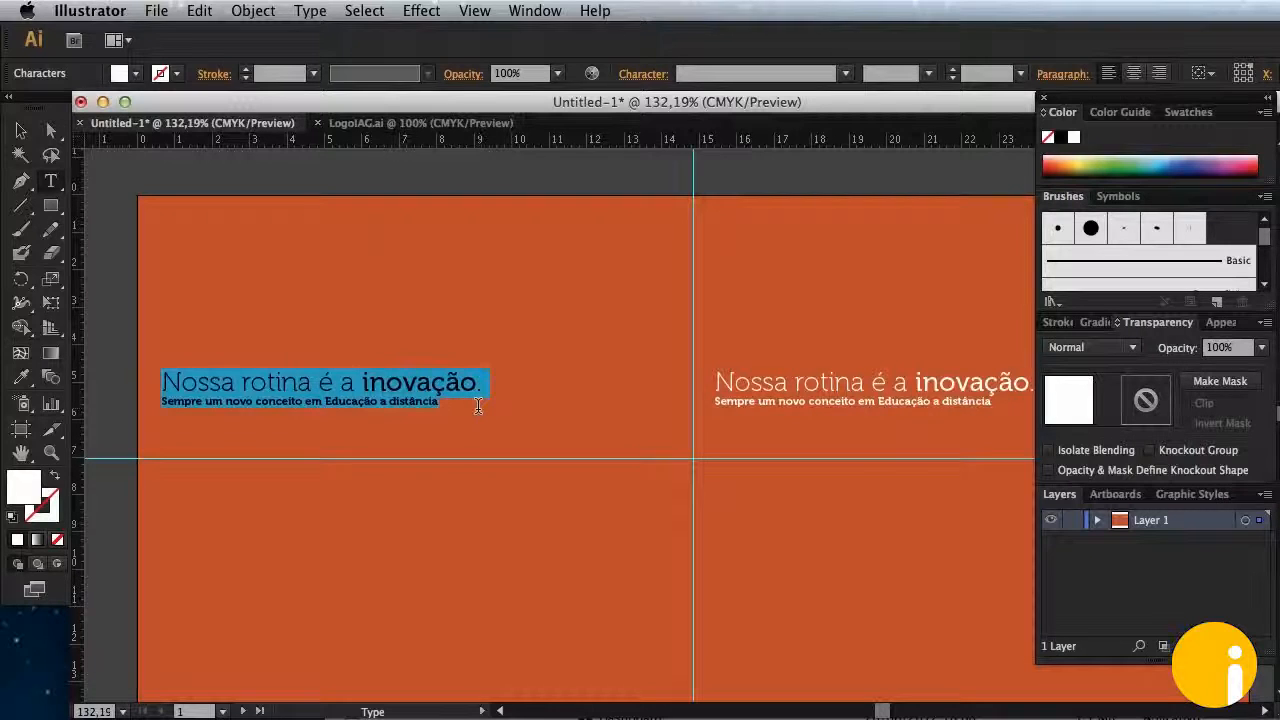
type("cursosiag.com.br")
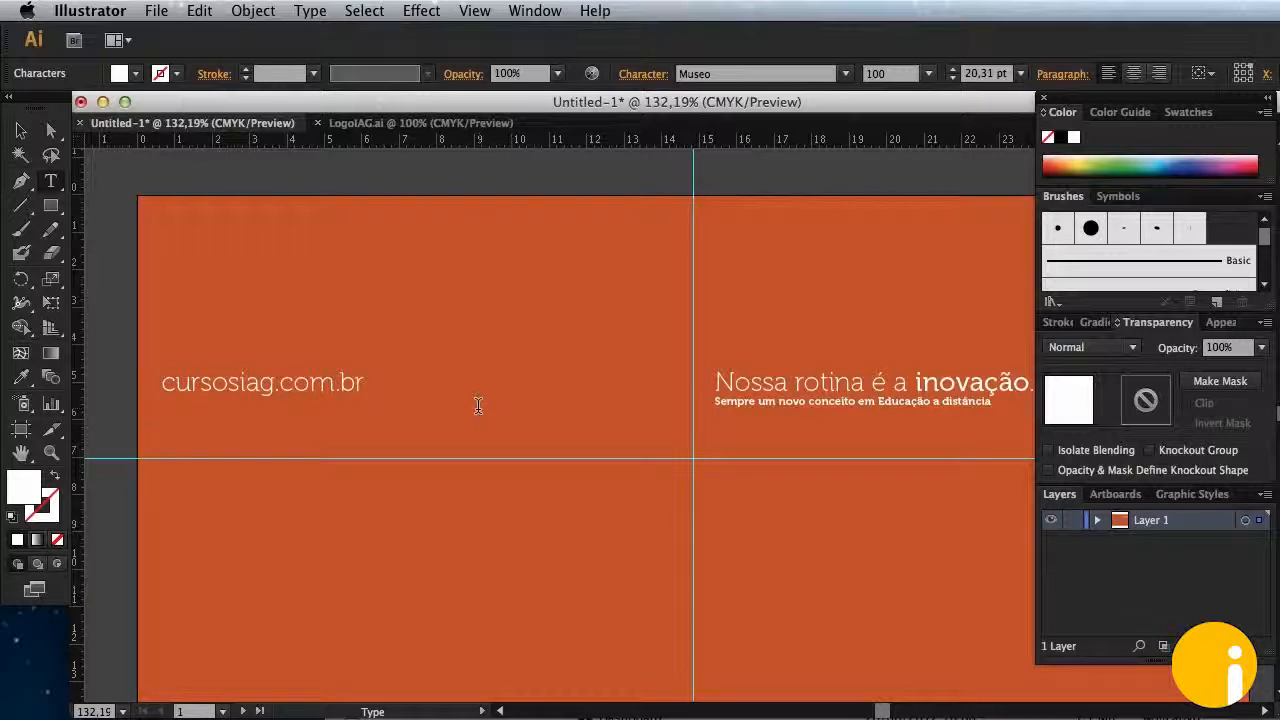
left_click(20, 130)
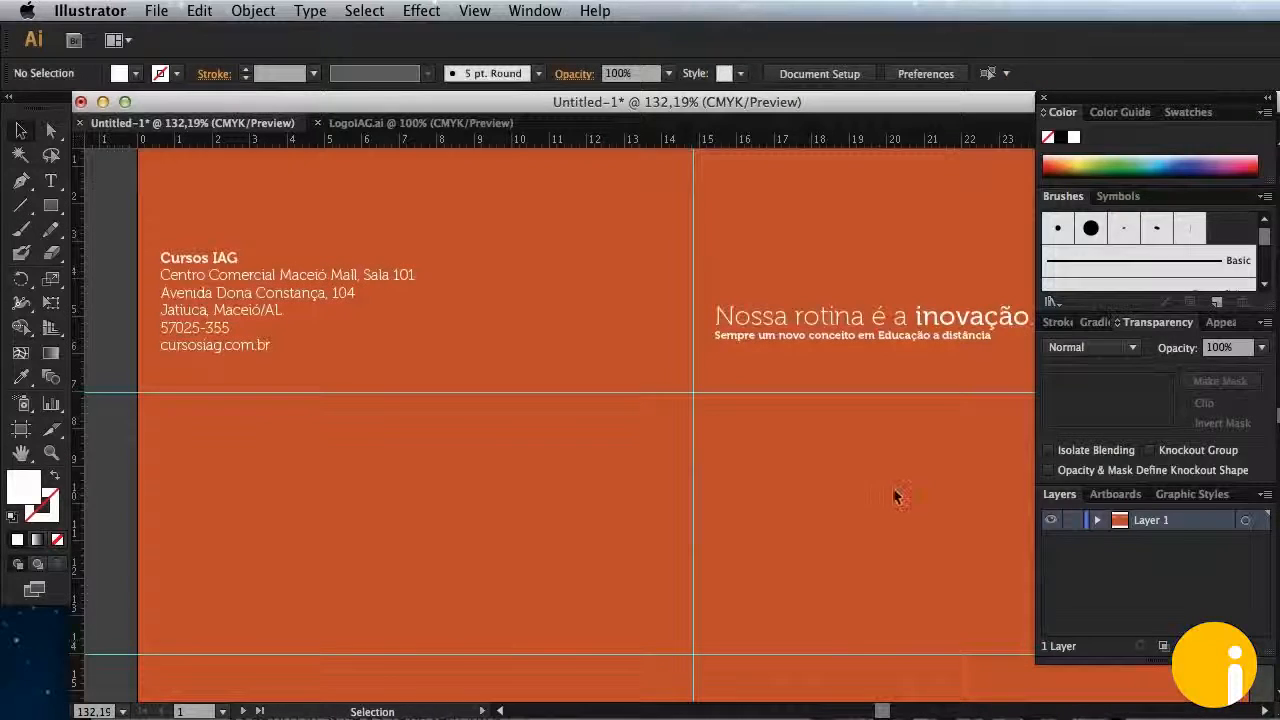
Step: Examine how the address block, slogan, logo, "Uma era EAD" headline and Lorem ipsum columns line up across the artboard
scroll(565, 396, "up", 2)
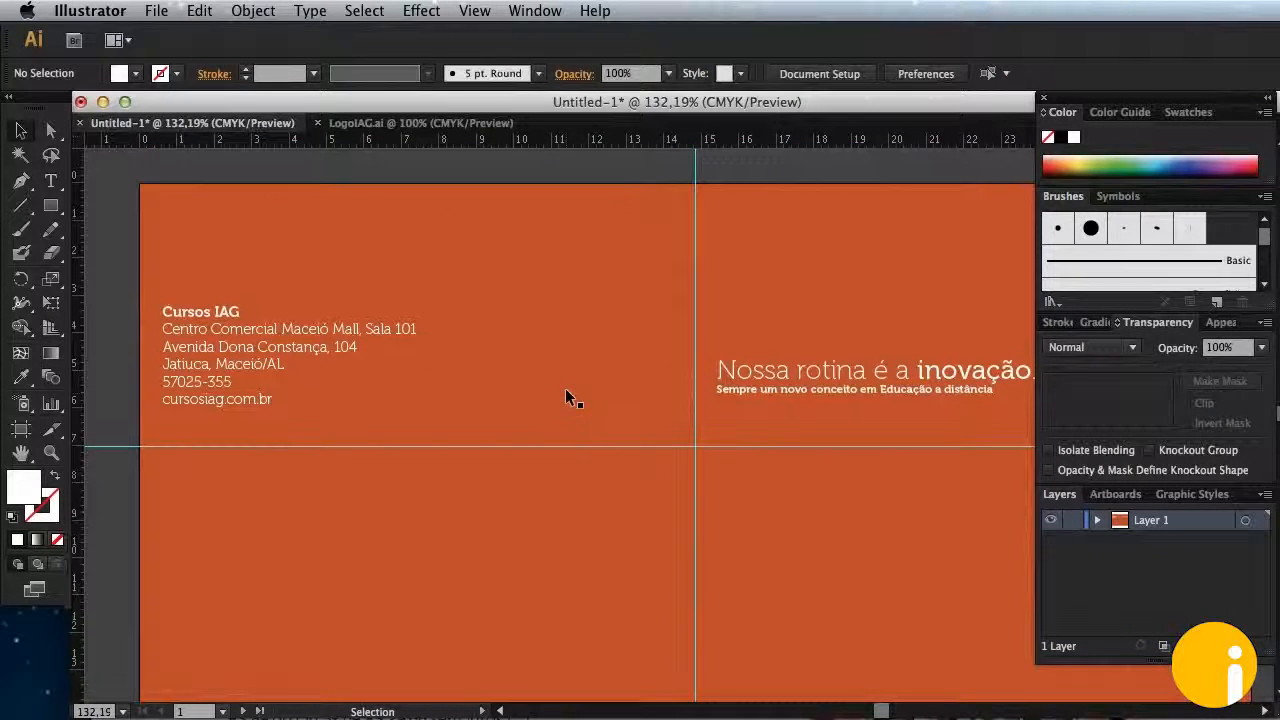
left_click(305, 332)
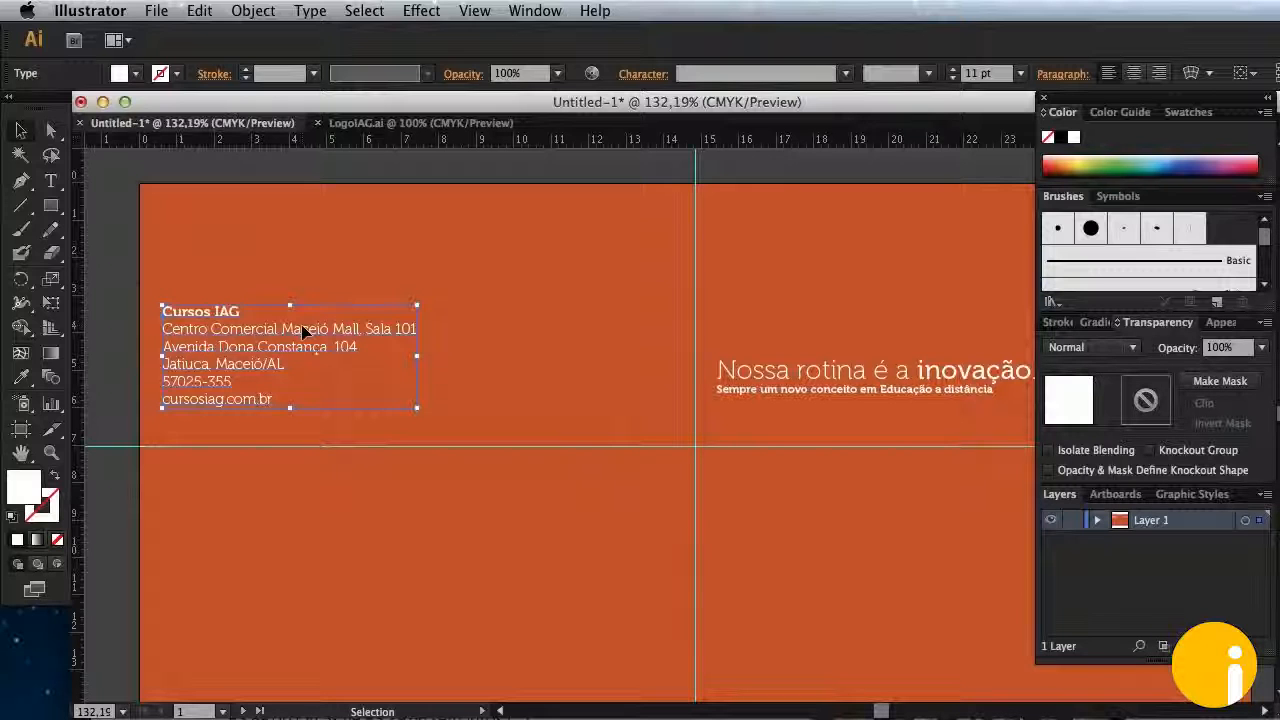
left_click(253, 246)
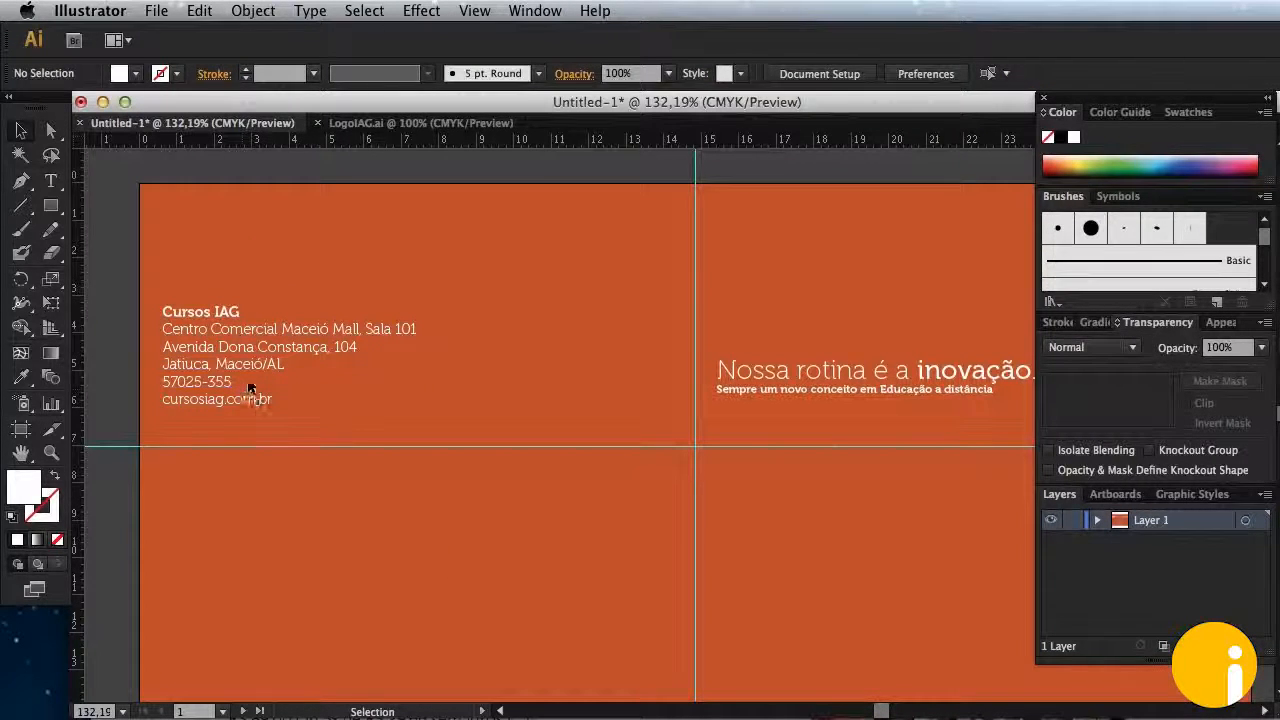
left_click(290, 345)
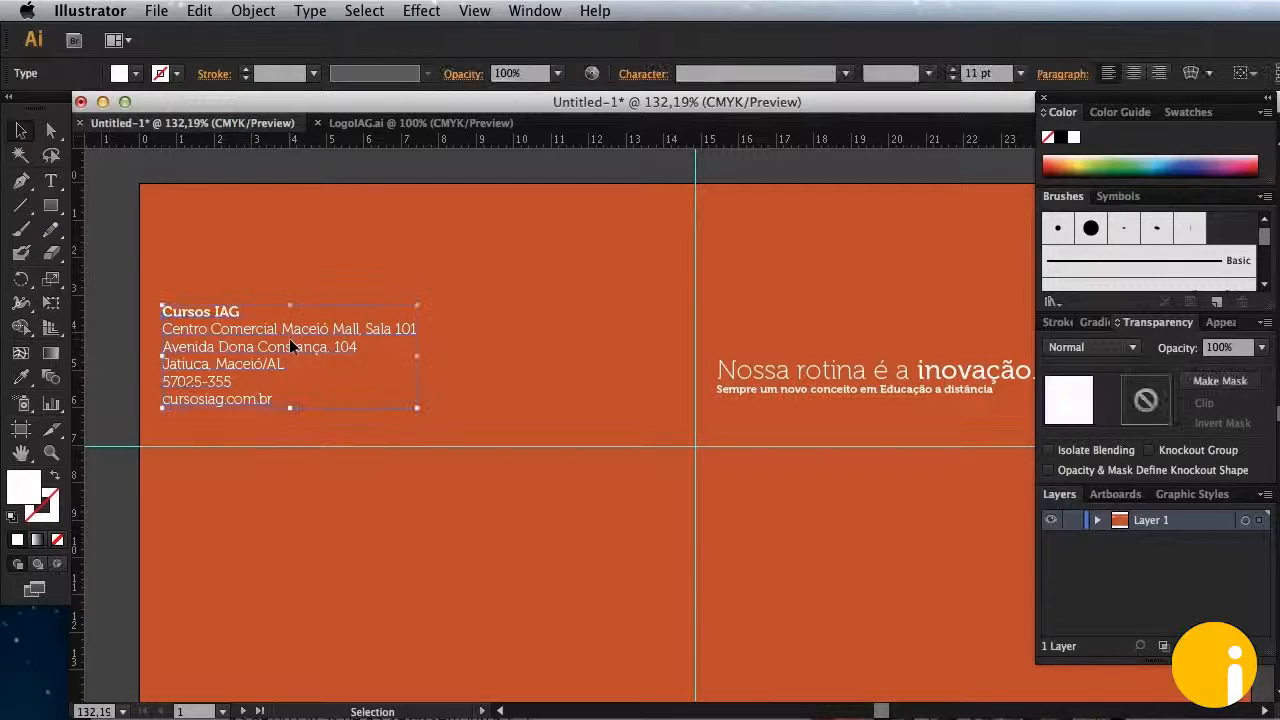
left_click(1264, 712)
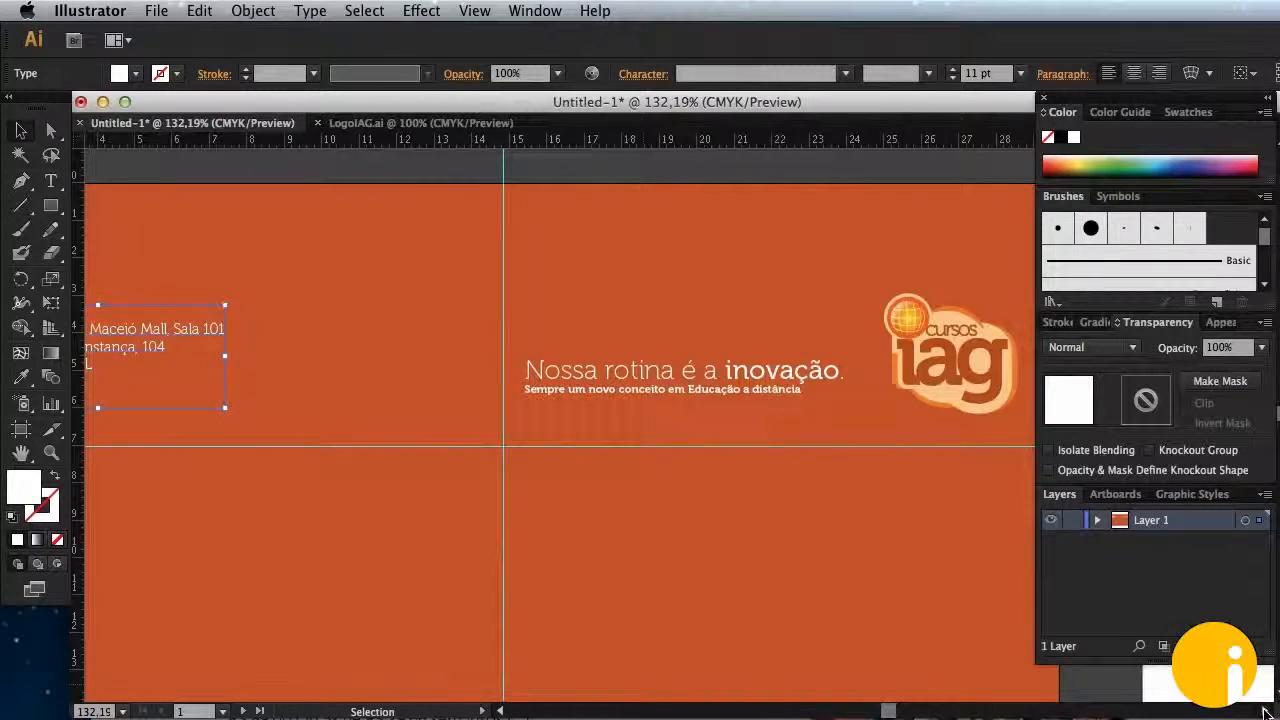
left_click_drag(835, 334, 840, 342)
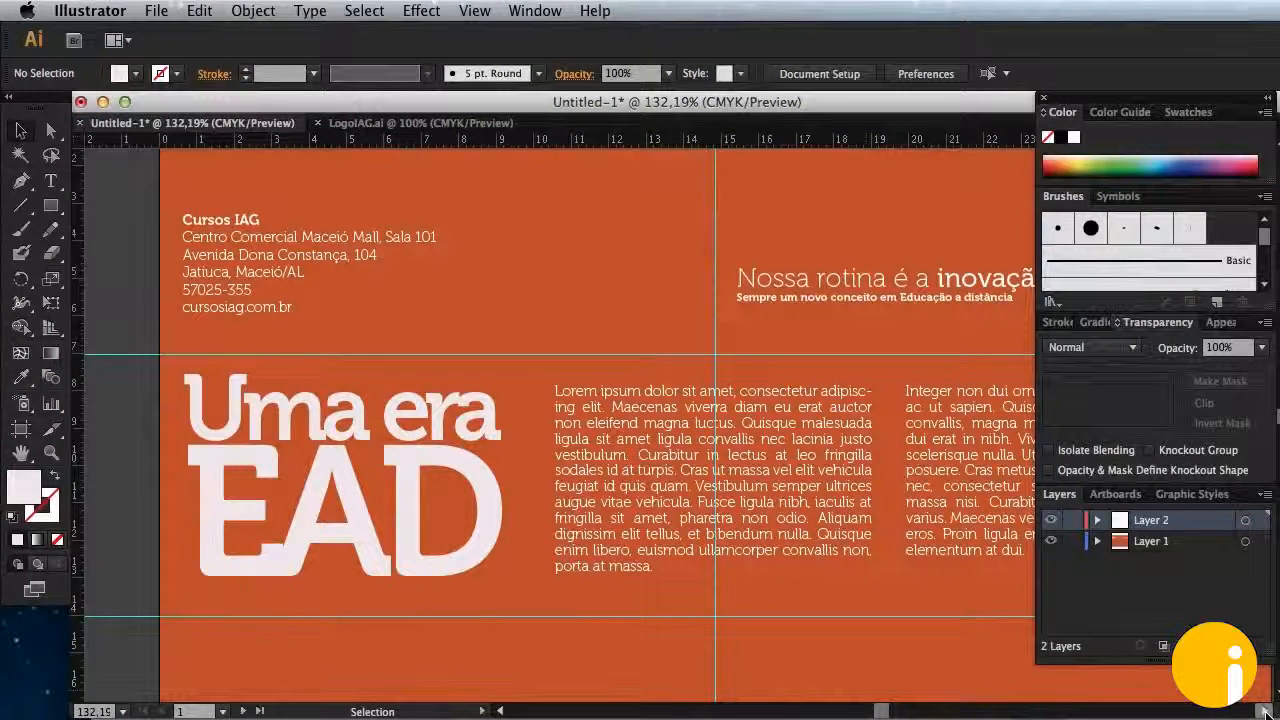
left_click(1265, 712)
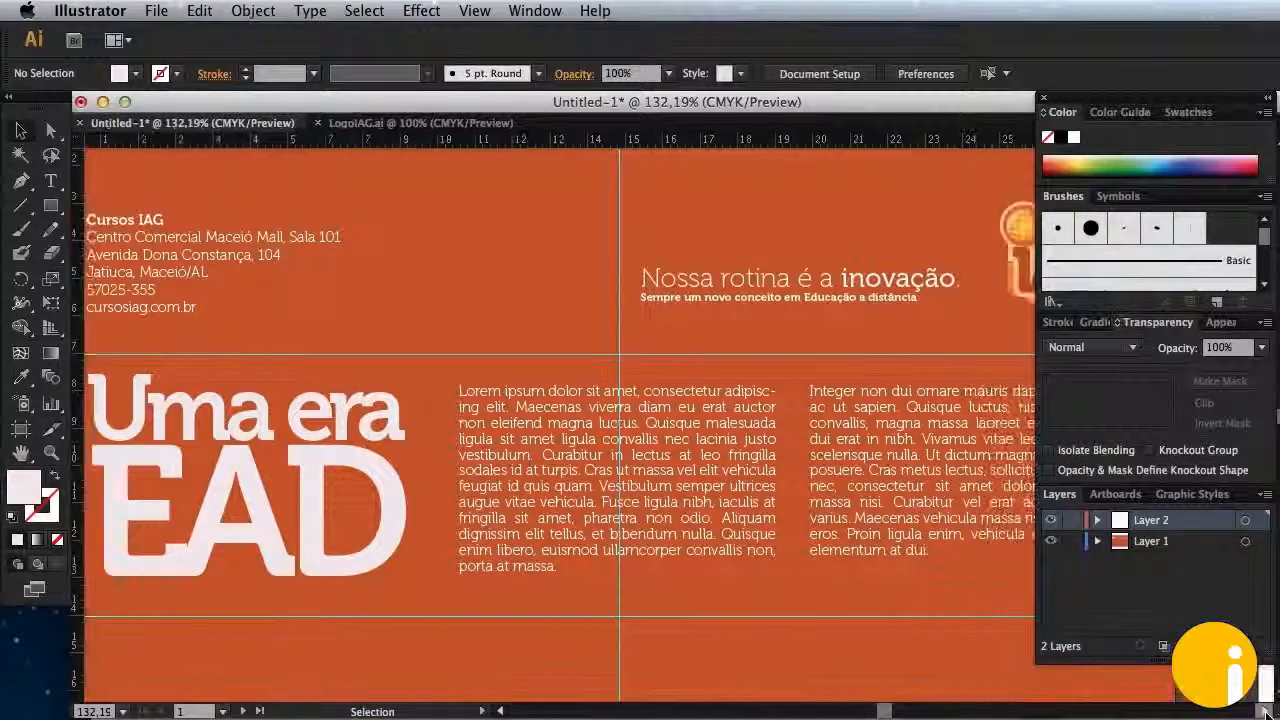
left_click(1265, 712)
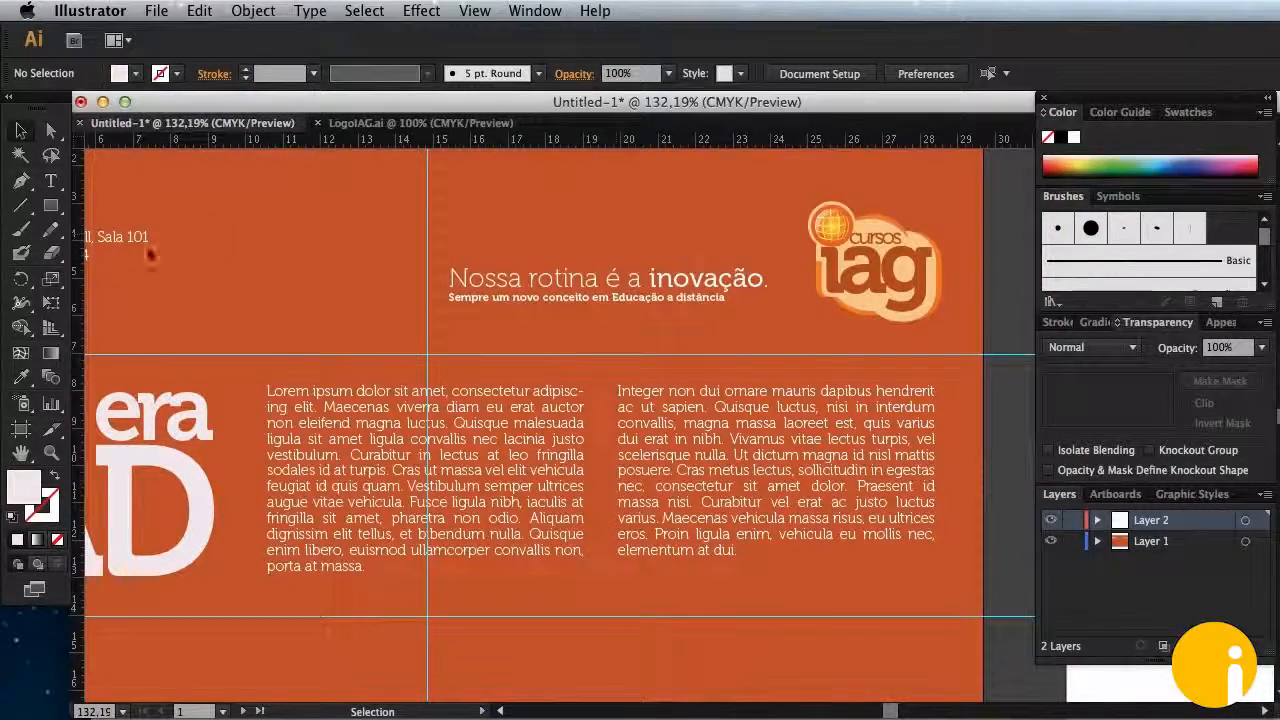
left_click(503, 711)
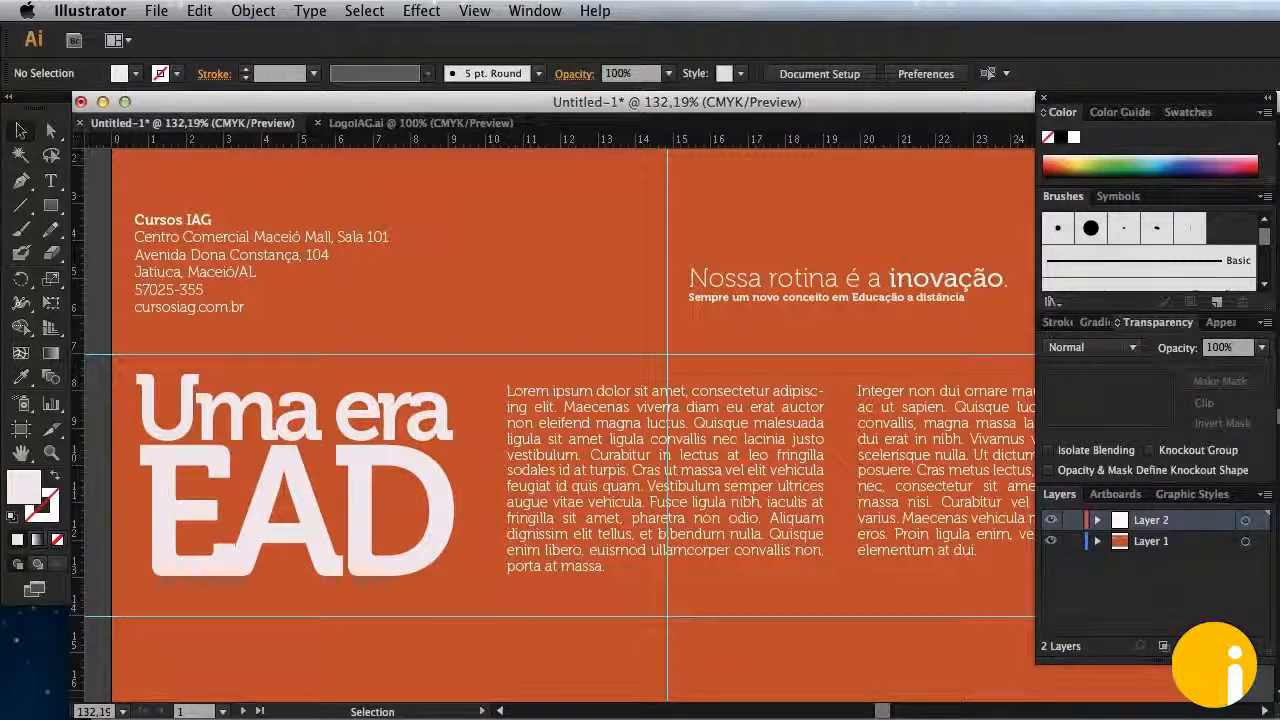
left_click(1264, 711)
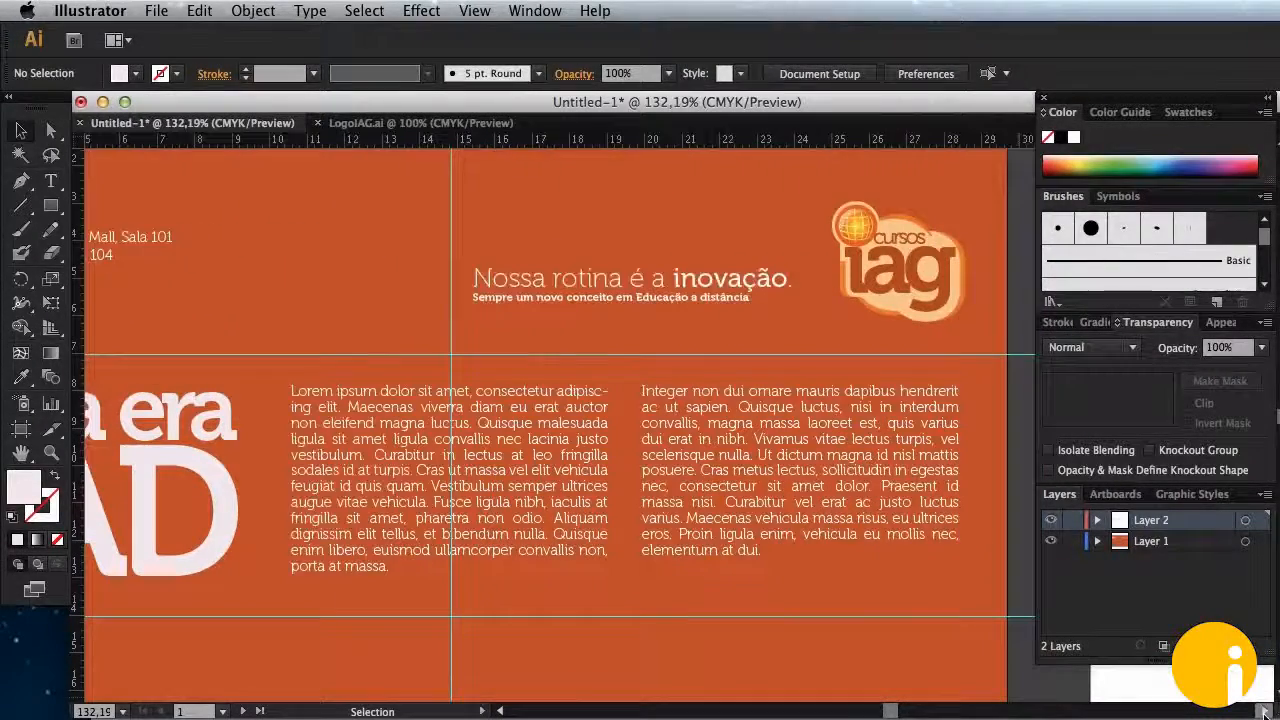
left_click(500, 711)
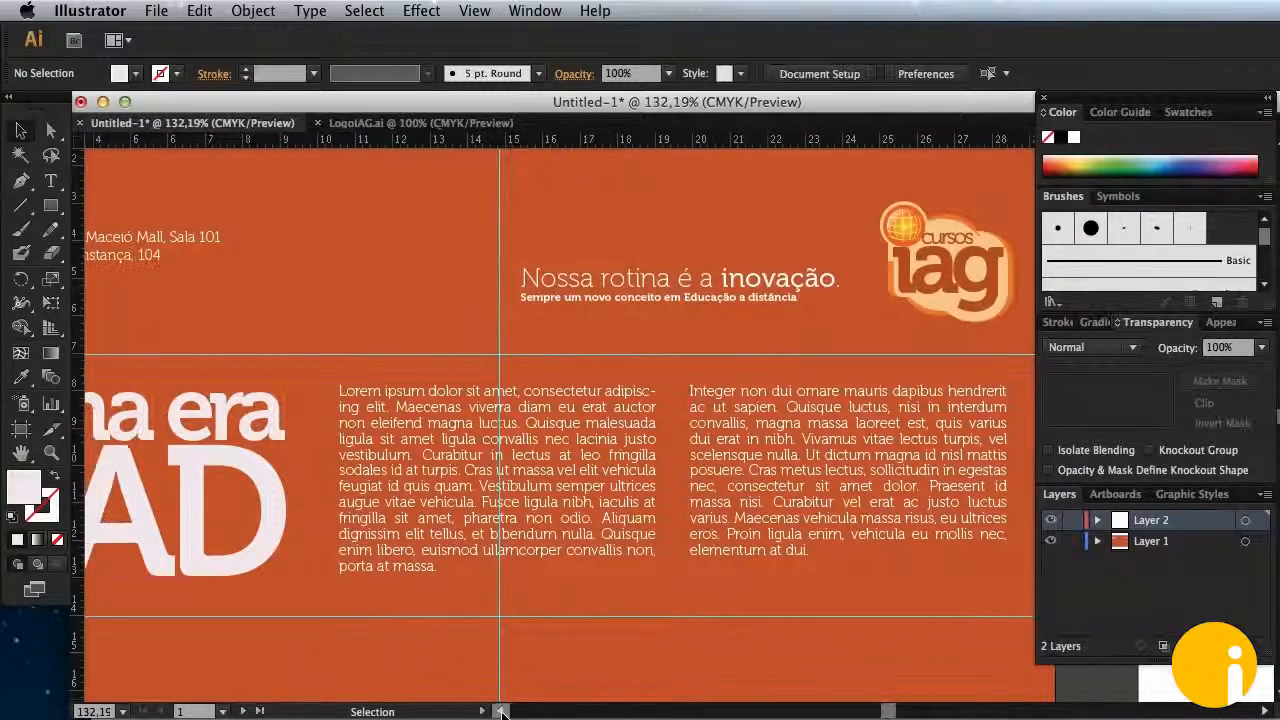
Step: Reflect the "Uma era EAD" headline and both Lorem ipsum columns together across the horizontal axis
left_click(787, 438)
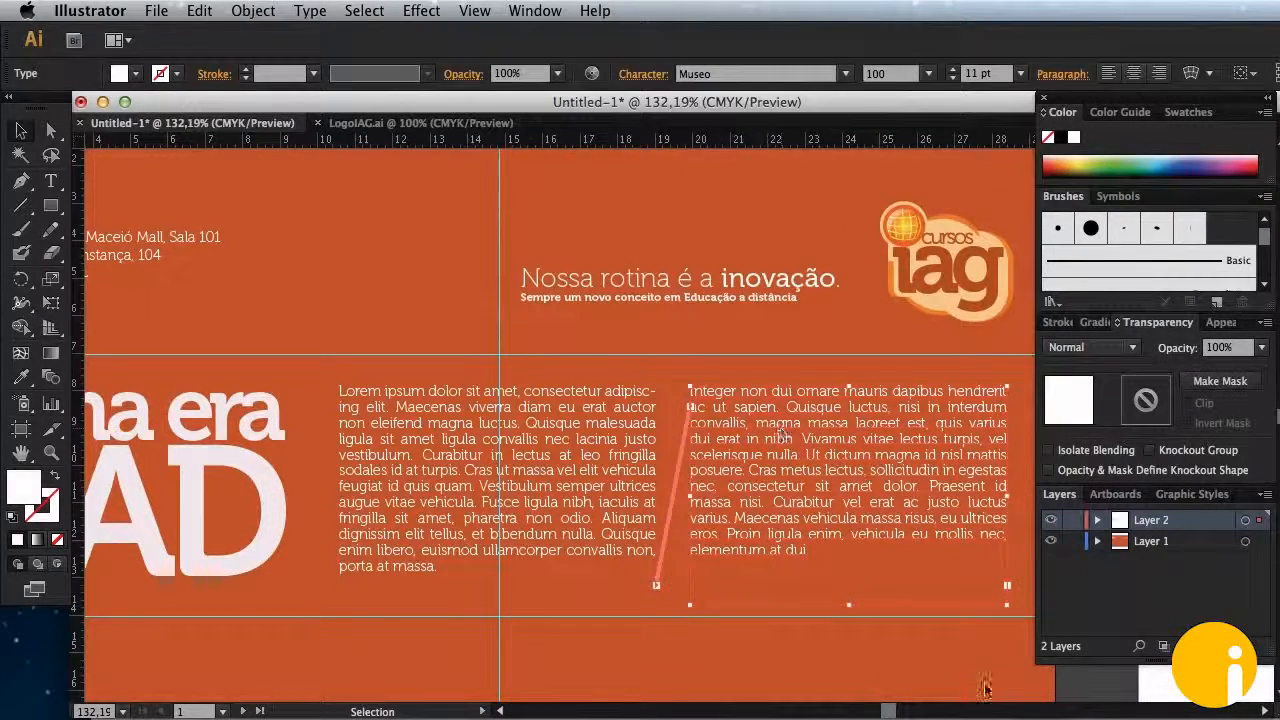
left_click(1264, 711)
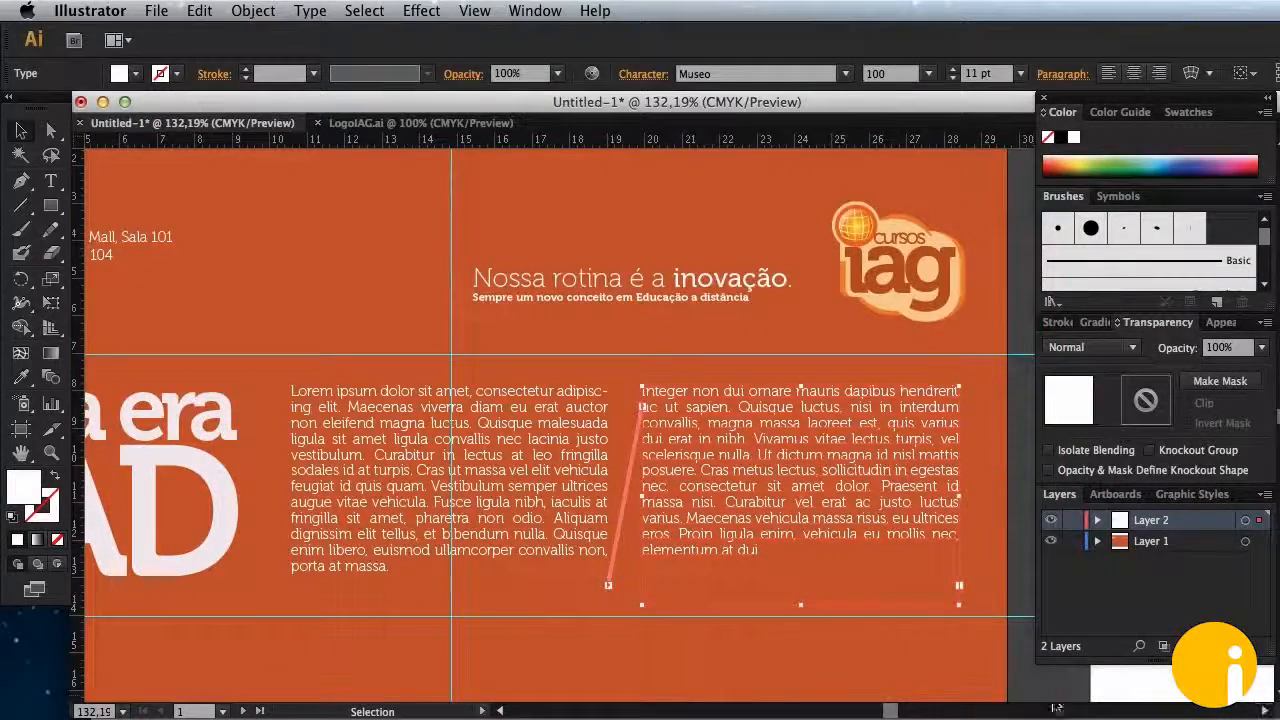
left_click(500, 711)
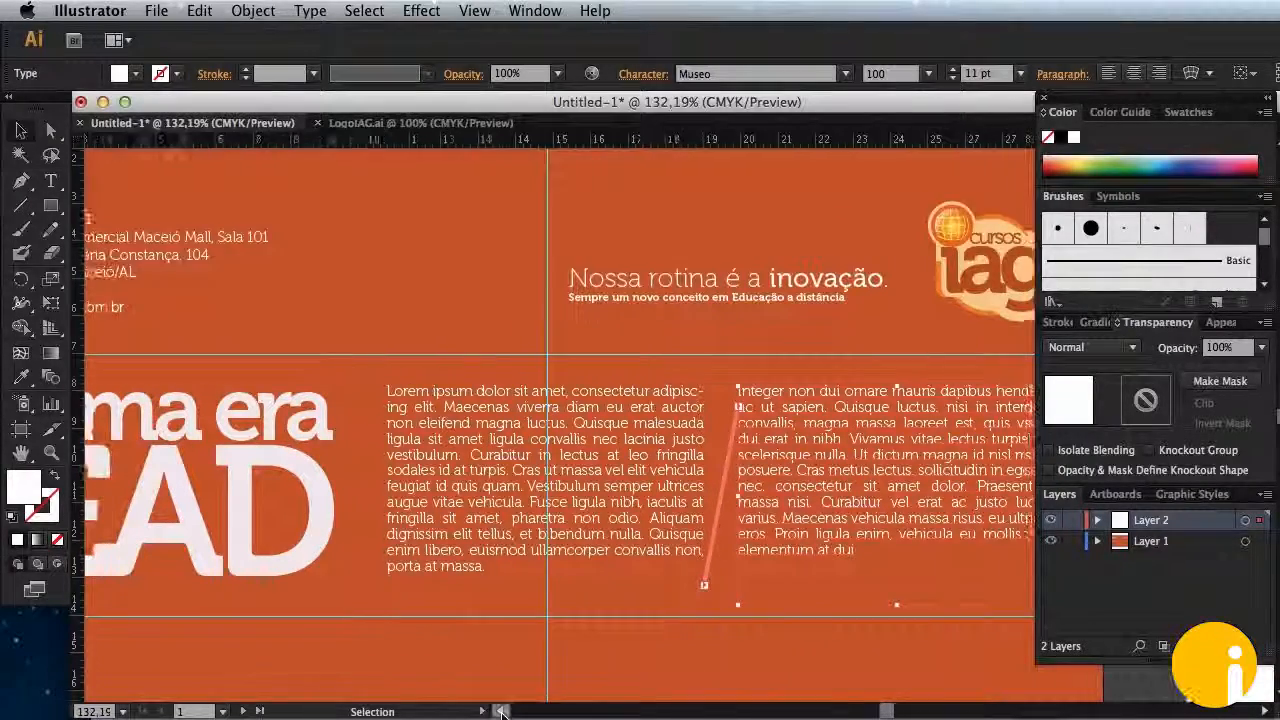
left_click(501, 711)
left_click(501, 711)
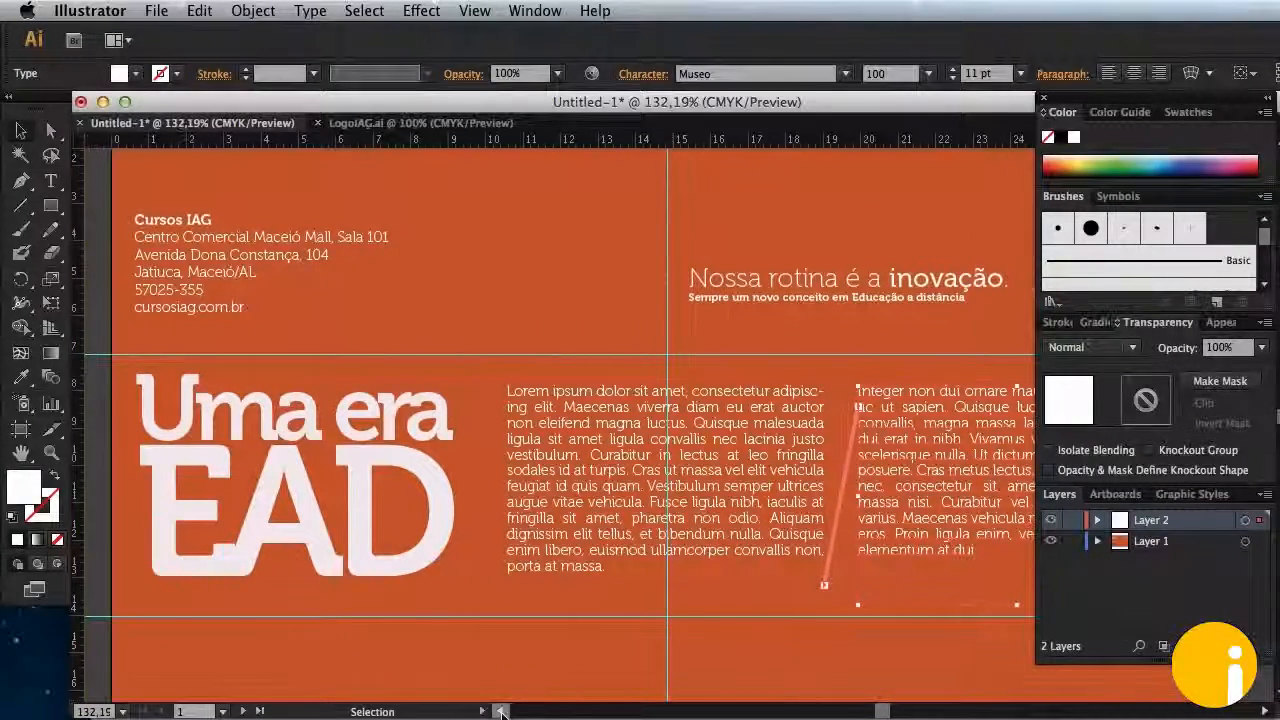
left_click(583, 451)
left_click(430, 466, "shift")
scroll(432, 470, "down", 1)
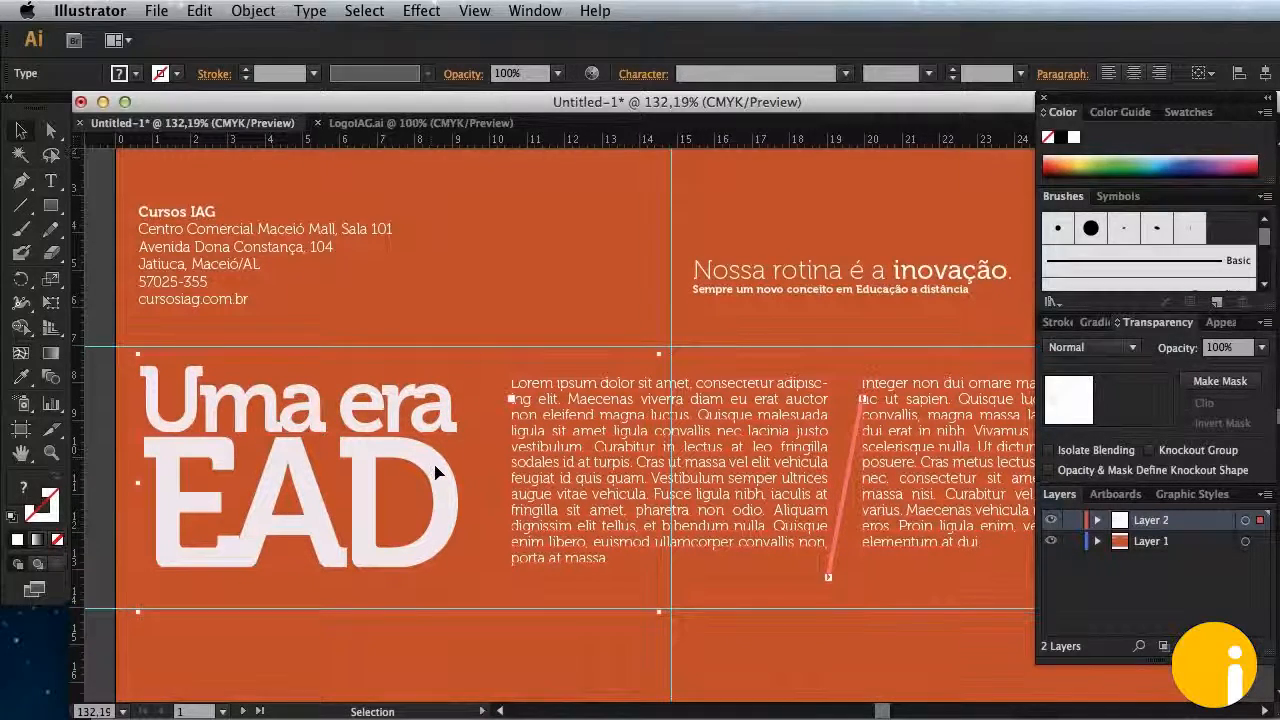
right_click(434, 472)
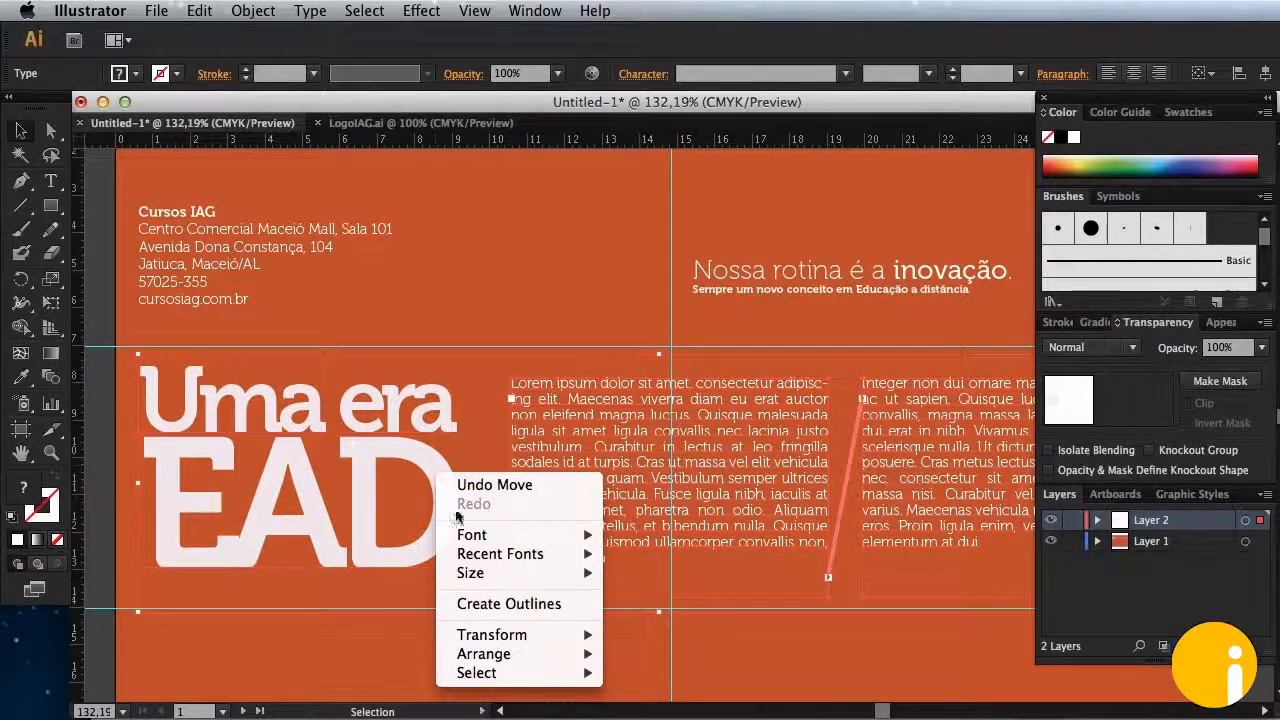
mouse_move(488, 638)
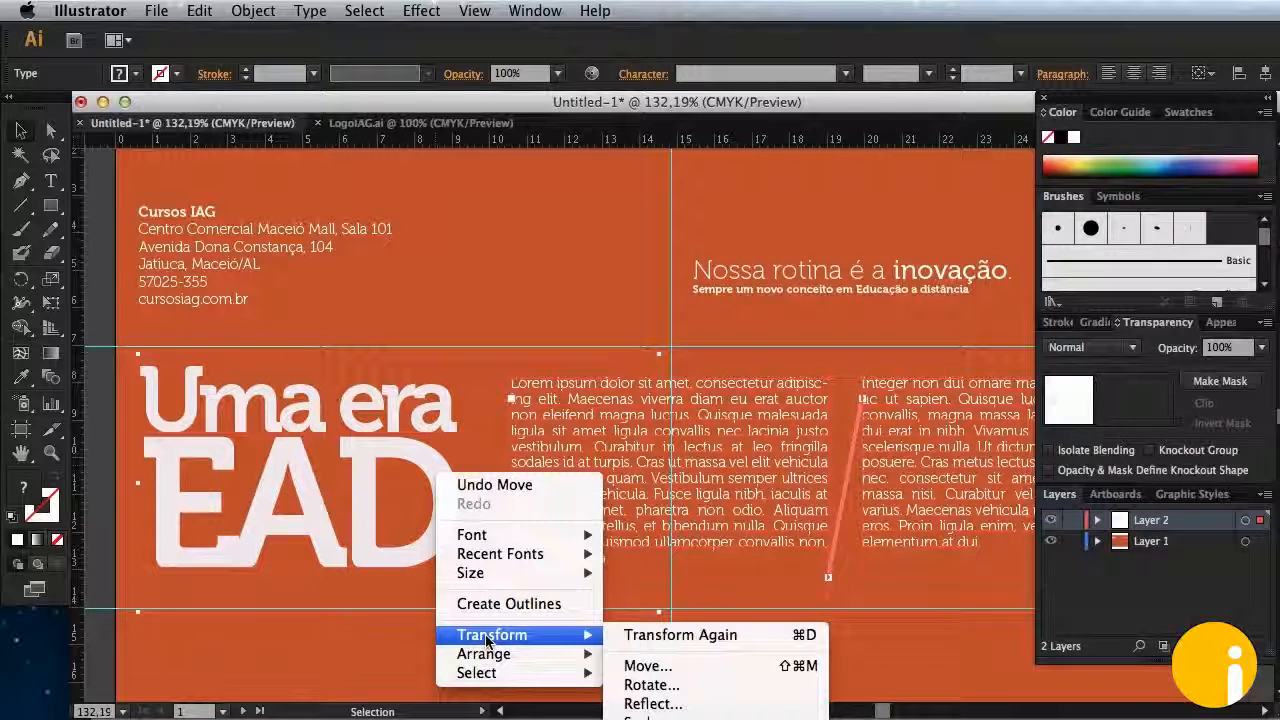
left_click(648, 704)
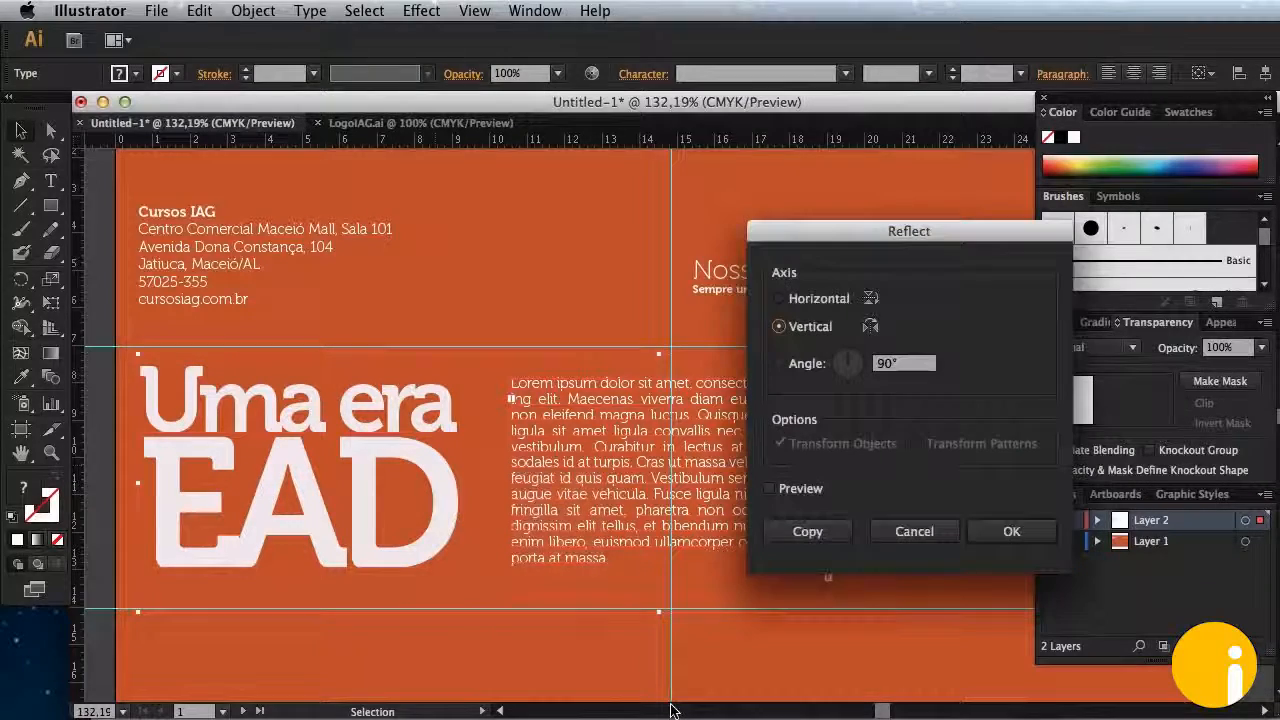
left_click(779, 299)
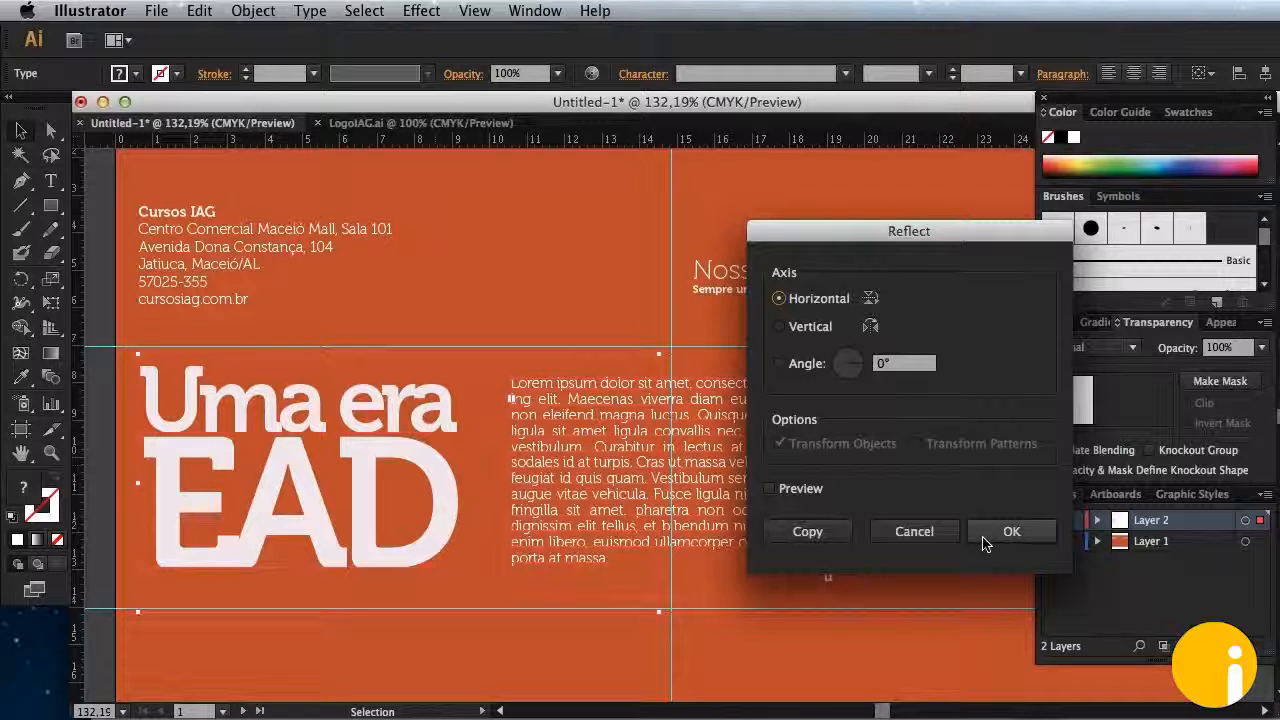
left_click(1011, 531)
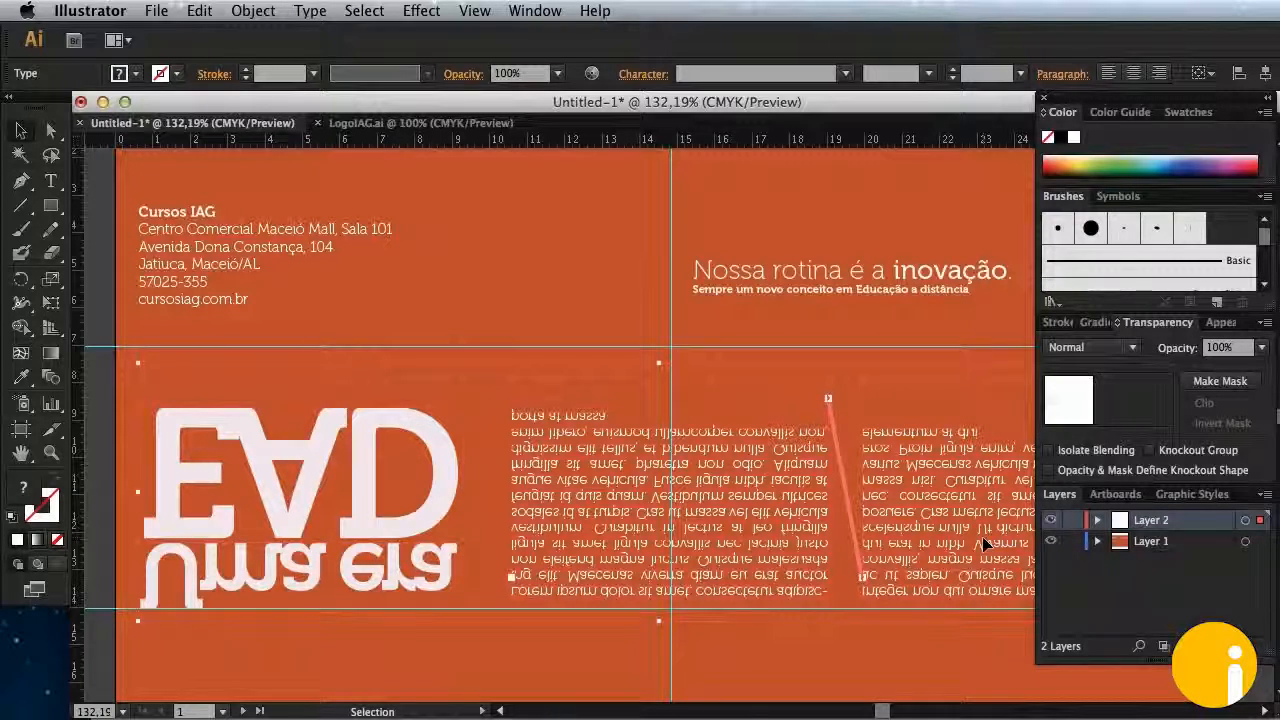
Step: Reflect the flipped headline and text columns across the vertical axis, then deselect them
right_click(940, 500)
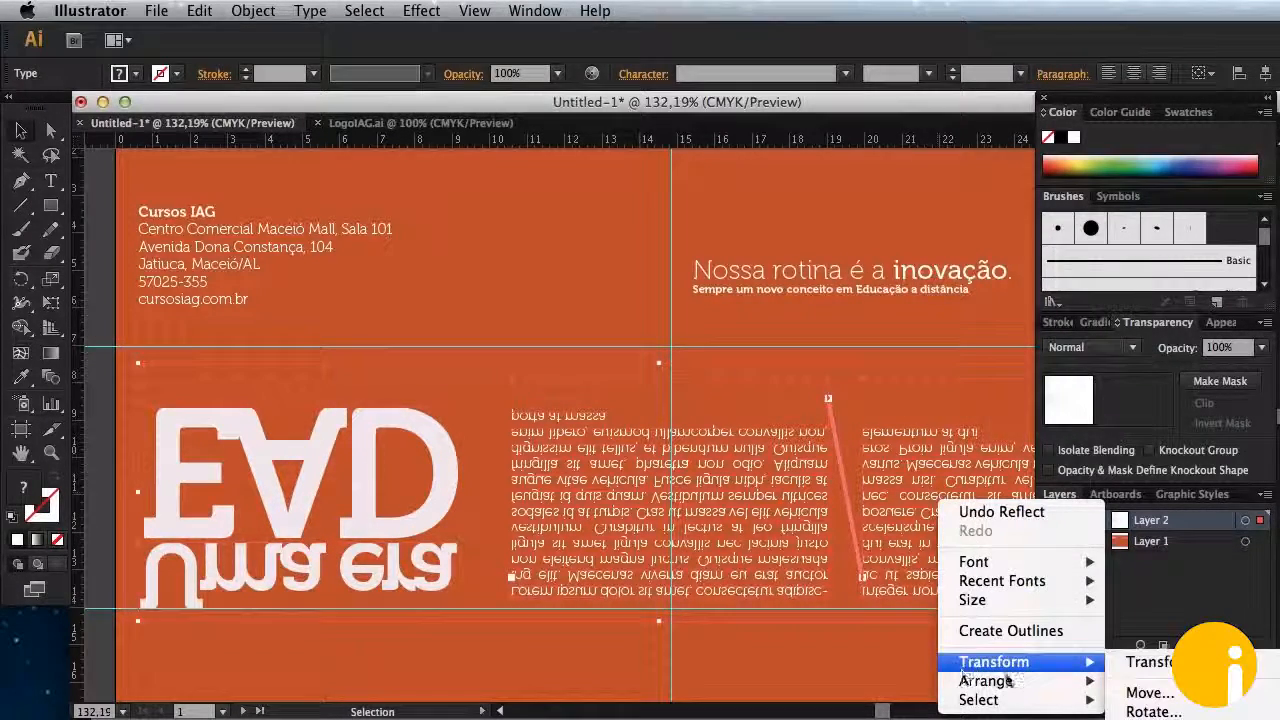
left_click(1150, 704)
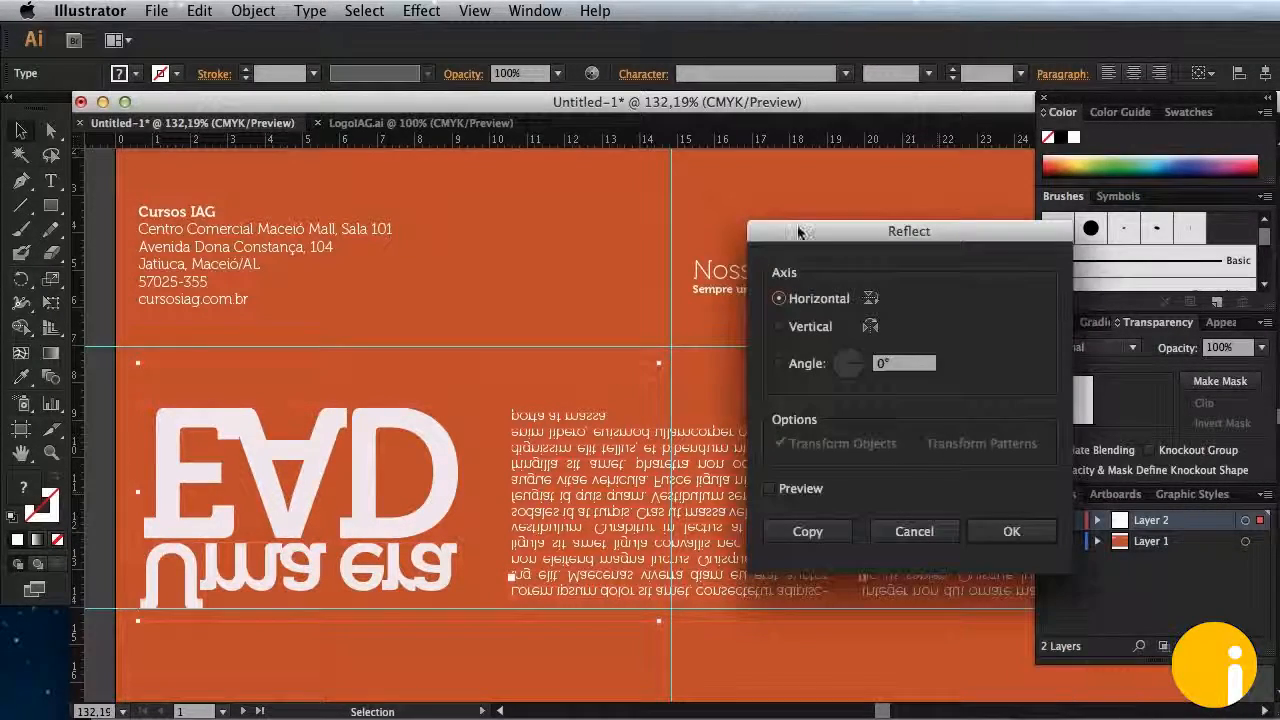
left_click(791, 330)
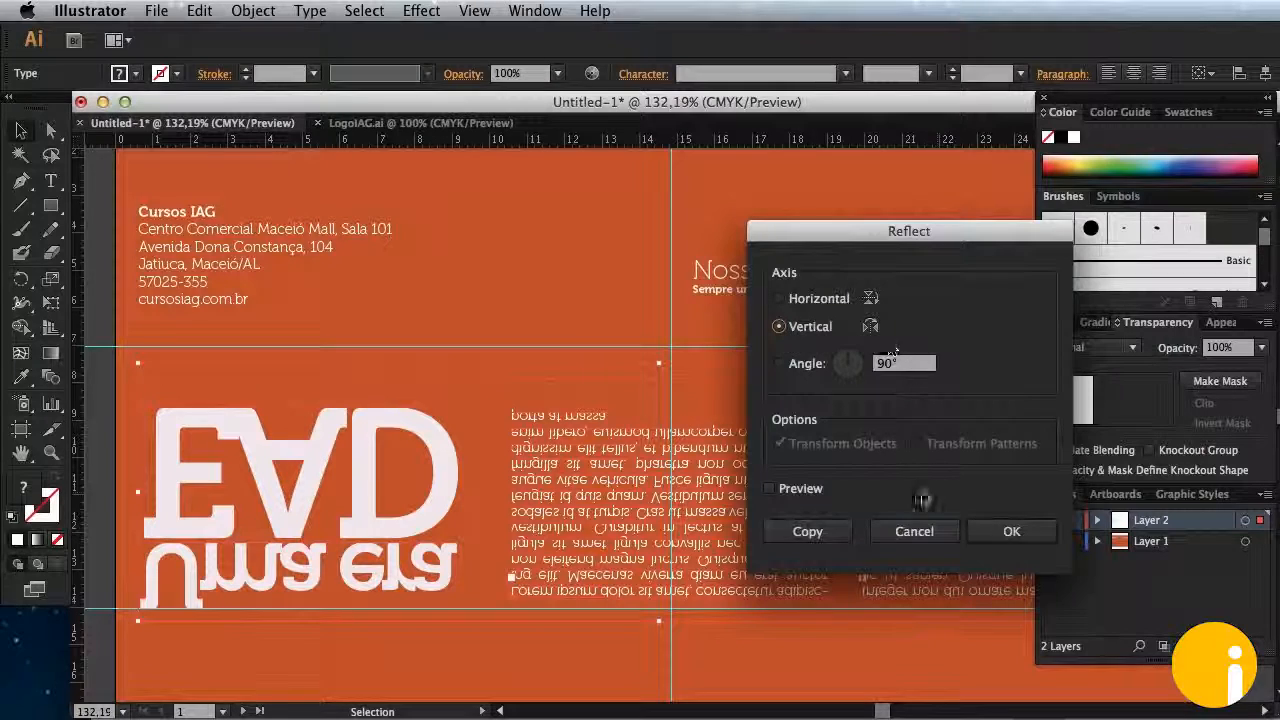
left_click(977, 537)
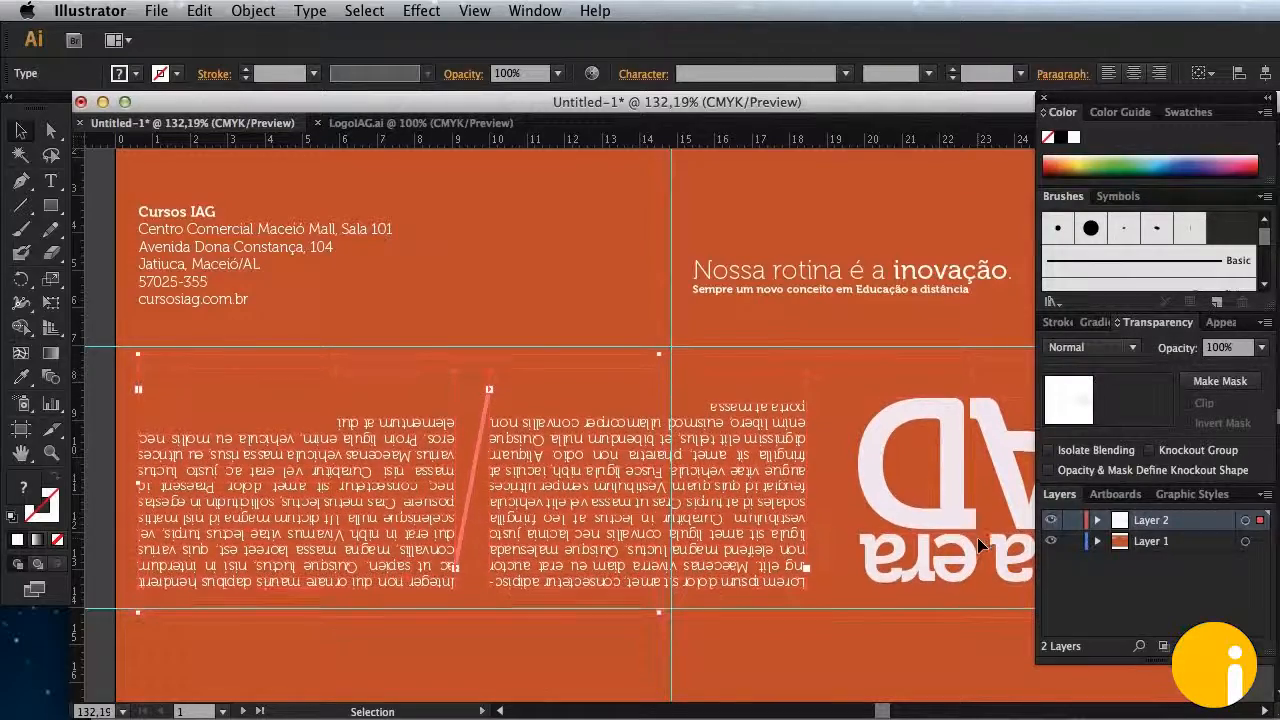
left_click(855, 655)
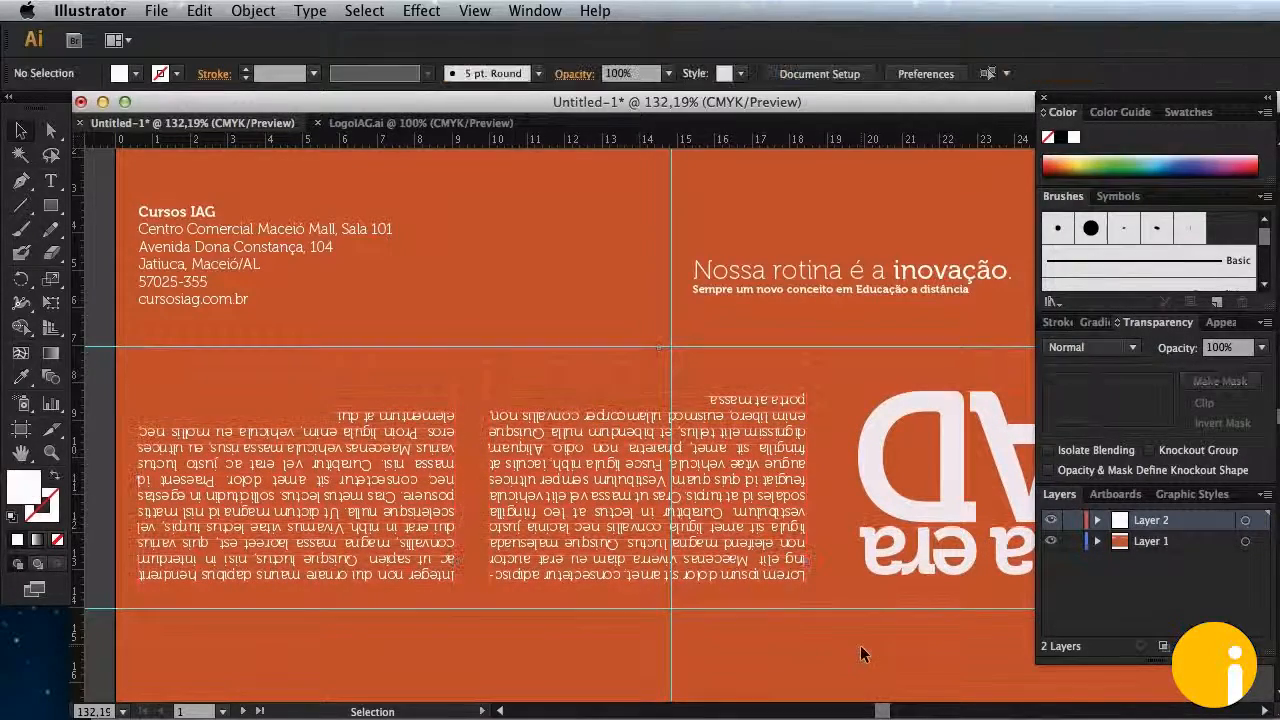
Step: Inspect the upside-down headline and text columns across the middle panel, and the empty panel below the 14 cm guide
left_click(1265, 710)
left_click(1265, 710)
left_click(1265, 710)
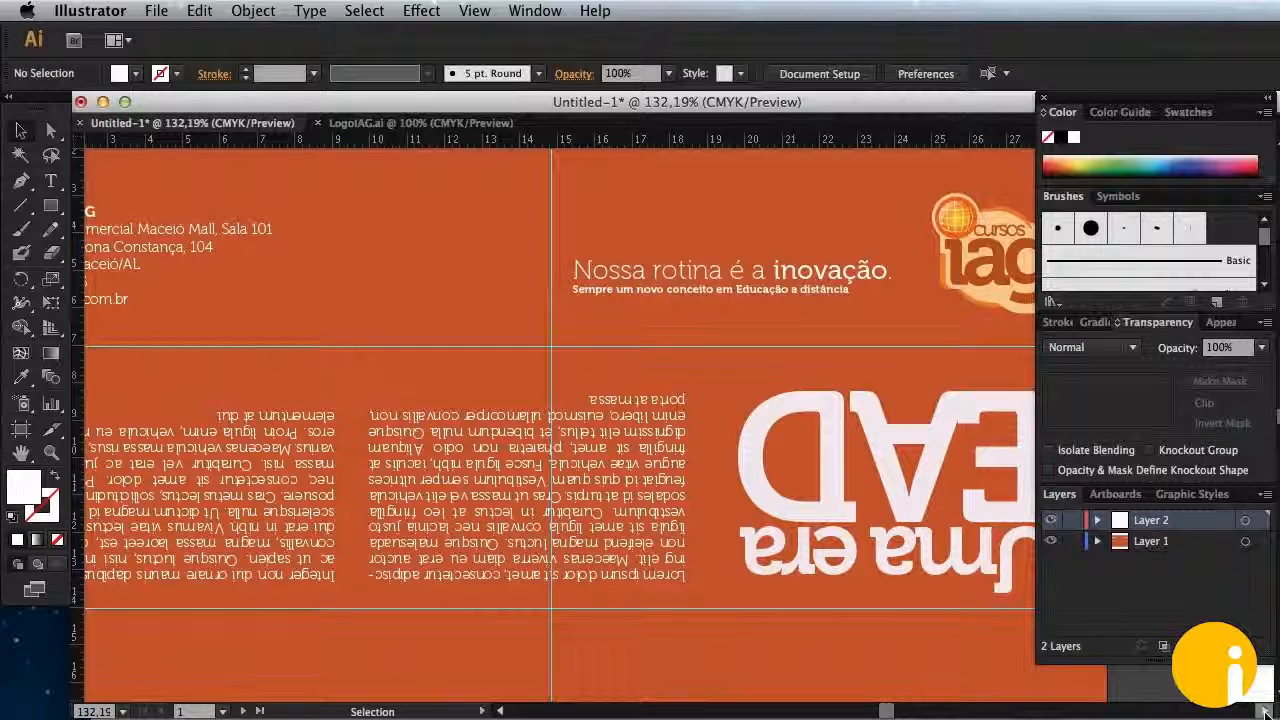
left_click(1265, 711)
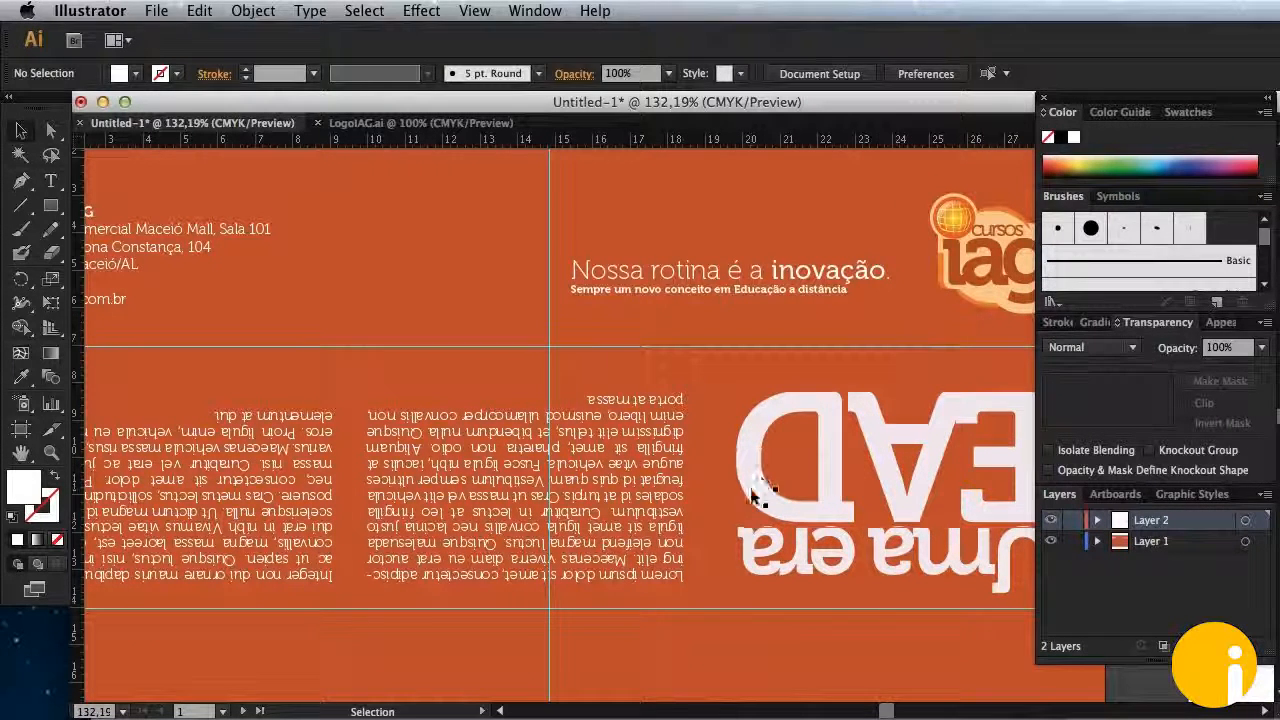
left_click(503, 711)
left_click_drag(505, 711, 505, 711)
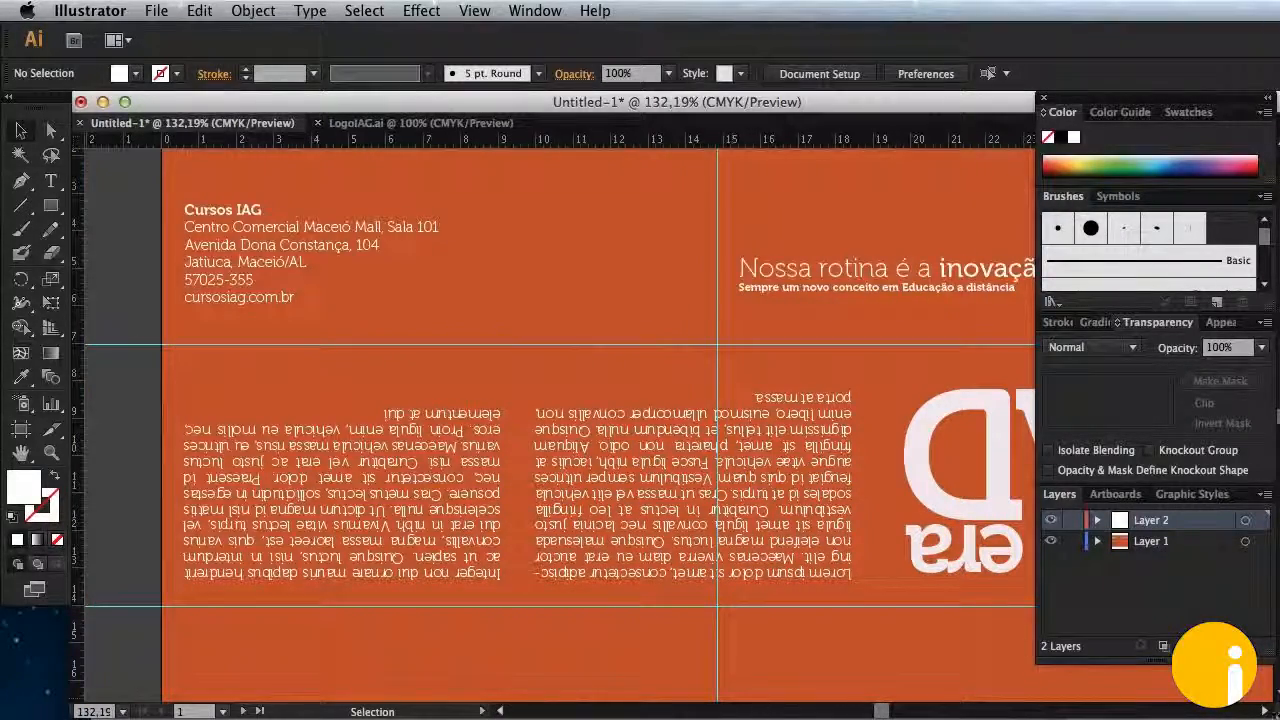
left_click_drag(1265, 711, 1265, 711)
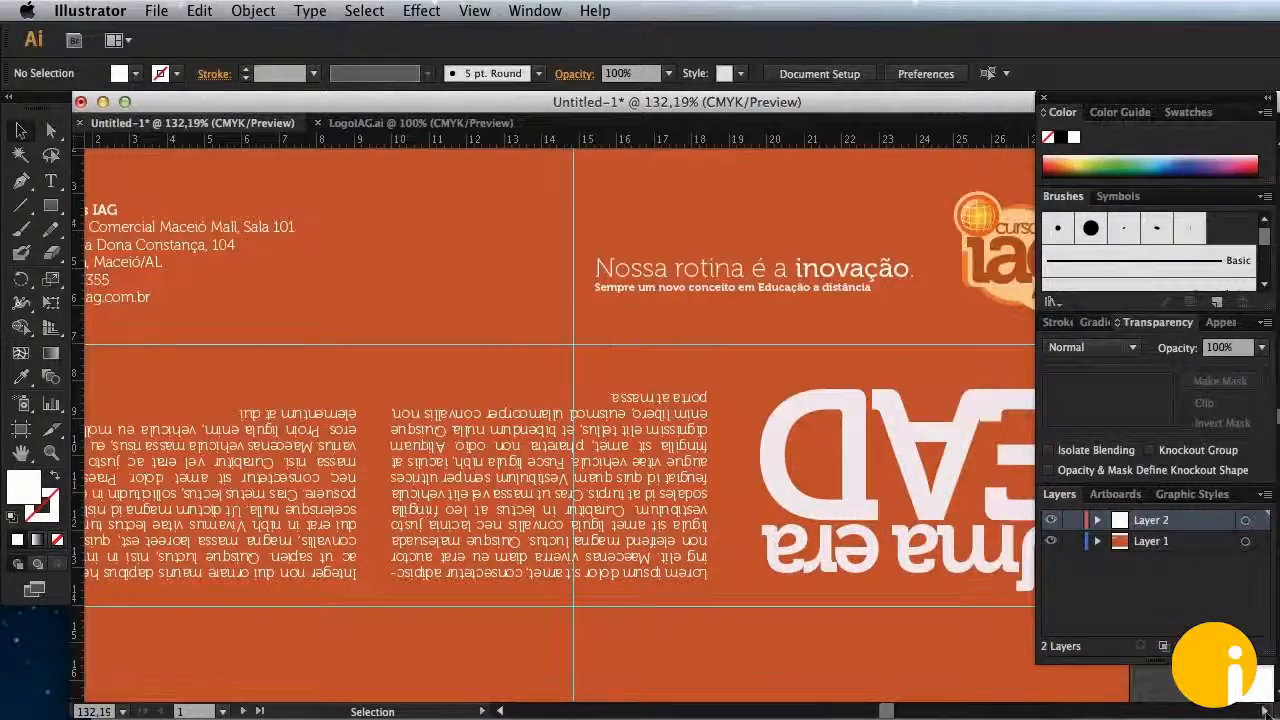
scroll(968, 487, "right", 3)
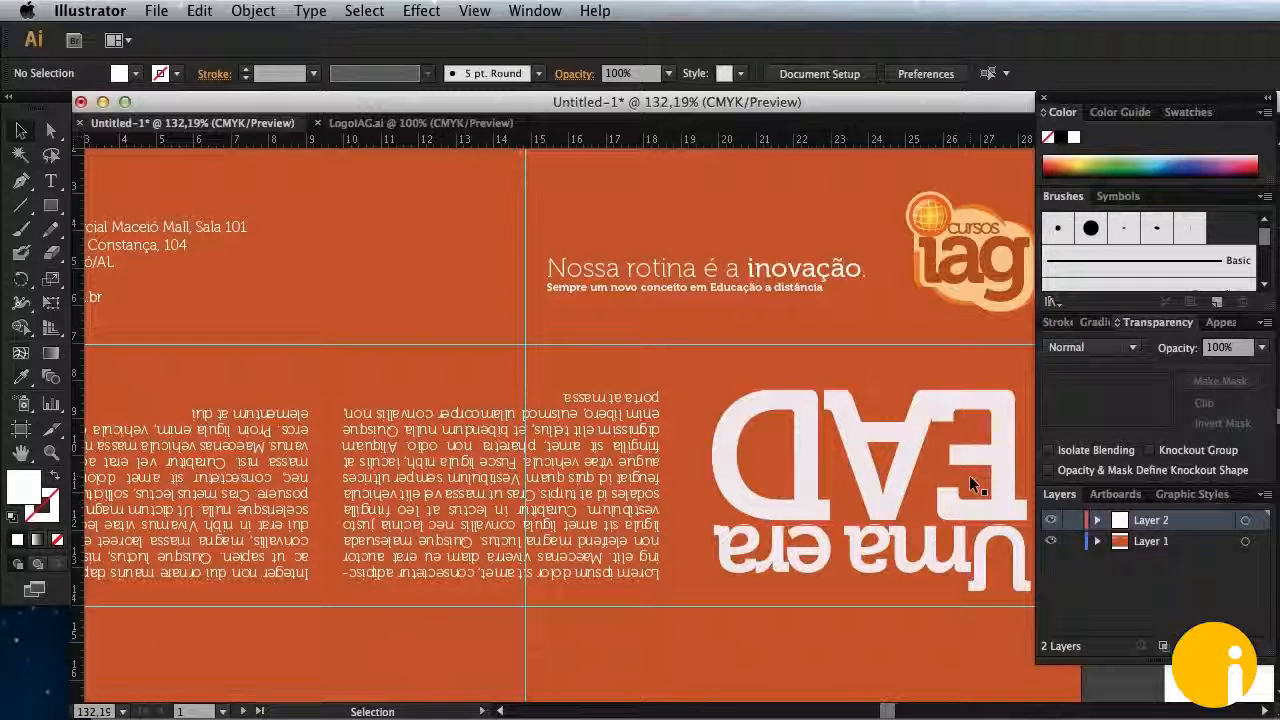
scroll(757, 492, "down", 5)
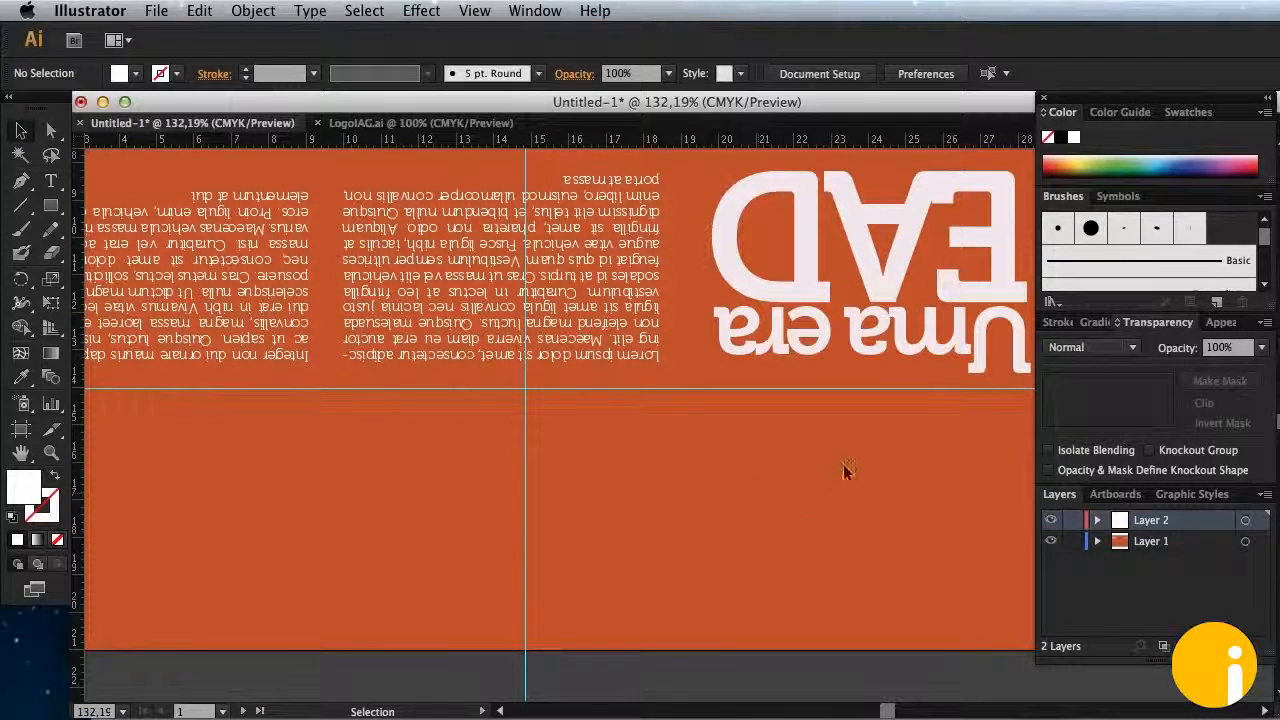
Step: Review the brochure's three panels, from the slogan and logo down through the upside-down text to the area below the 14 cm guide
scroll(679, 374, "up", 4)
scroll(679, 374, "down", 5)
scroll(679, 374, "up", 3)
scroll(679, 382, "up", 8)
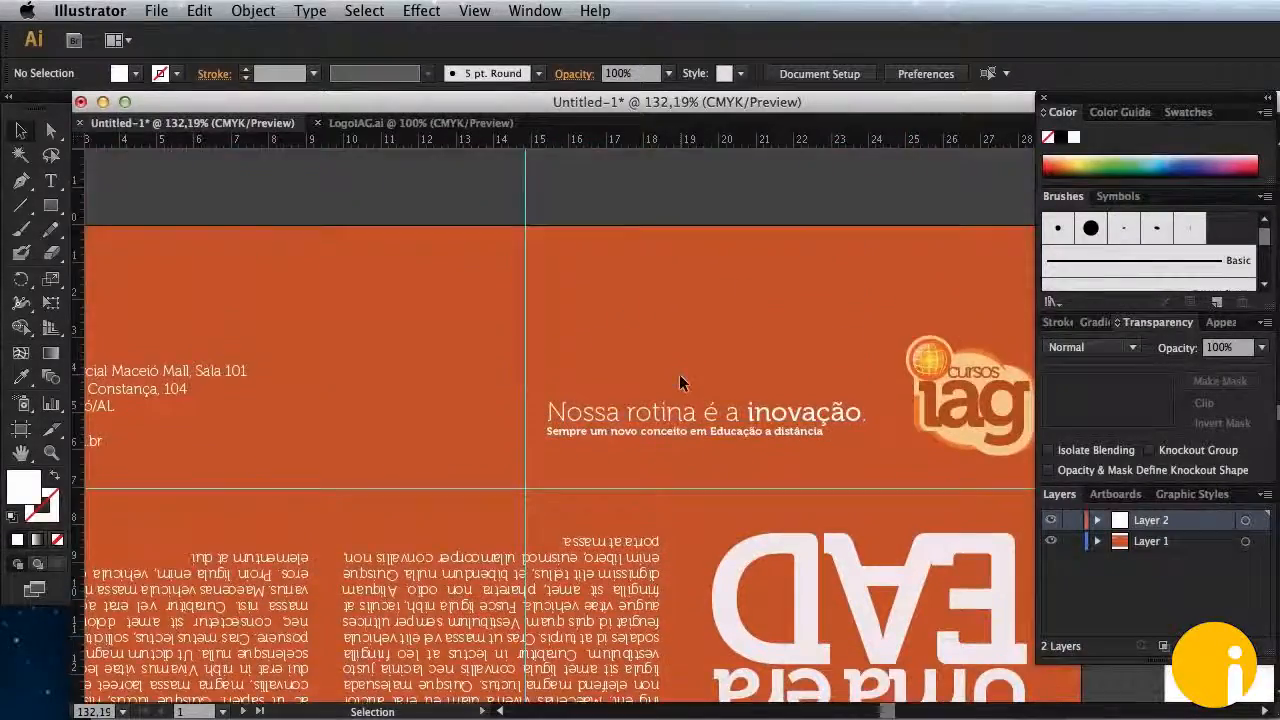
scroll(679, 382, "down", 7)
scroll(679, 382, "up", 2)
scroll(679, 378, "up", 1)
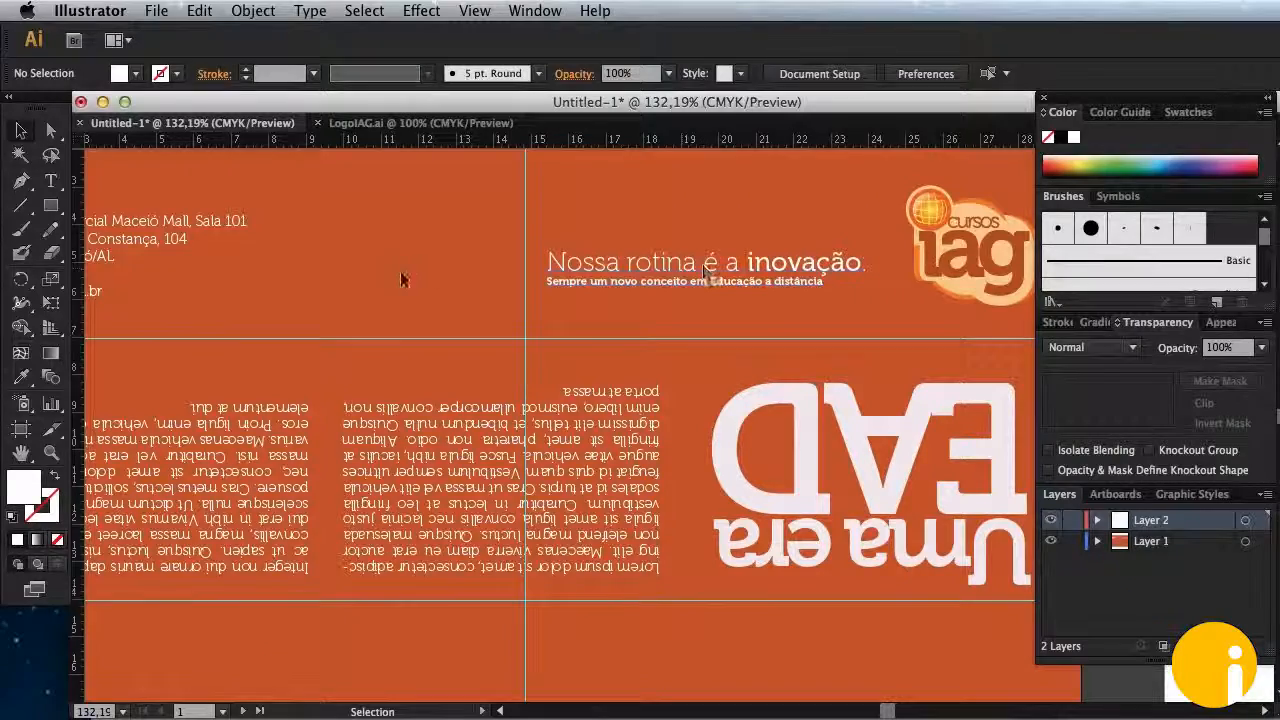
scroll(471, 500, "down", 5)
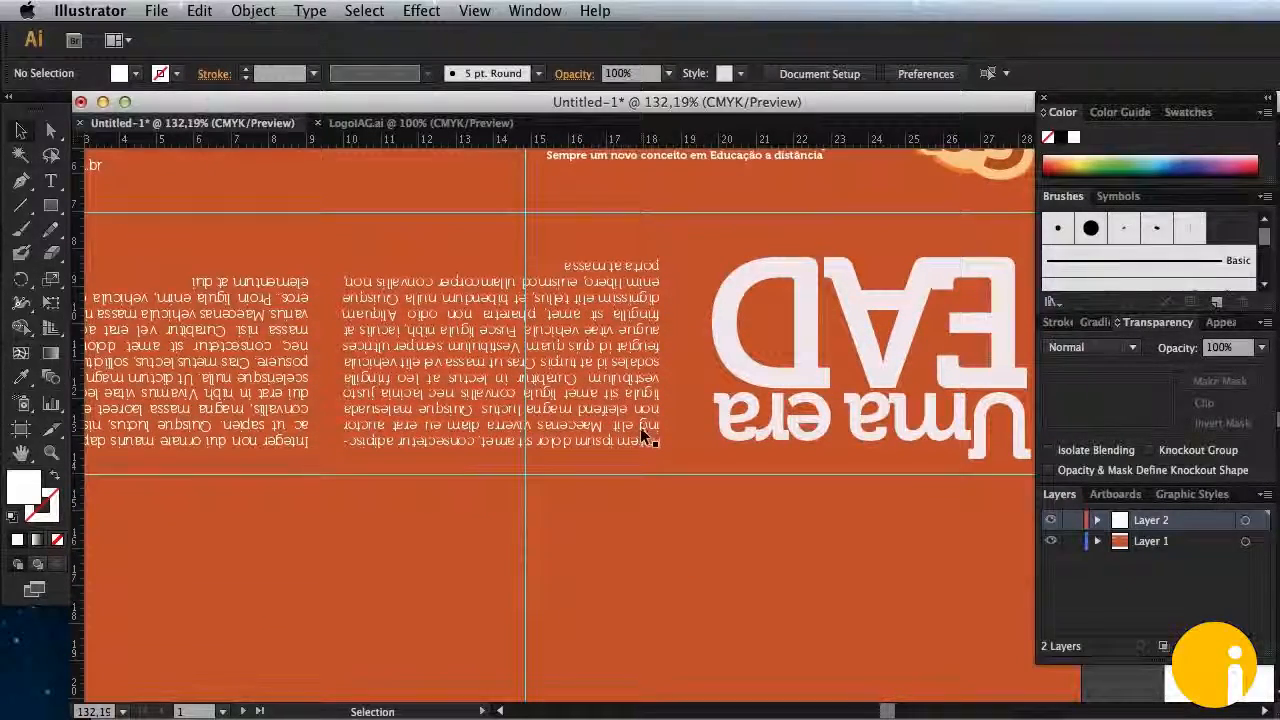
scroll(640, 427, "left", 1)
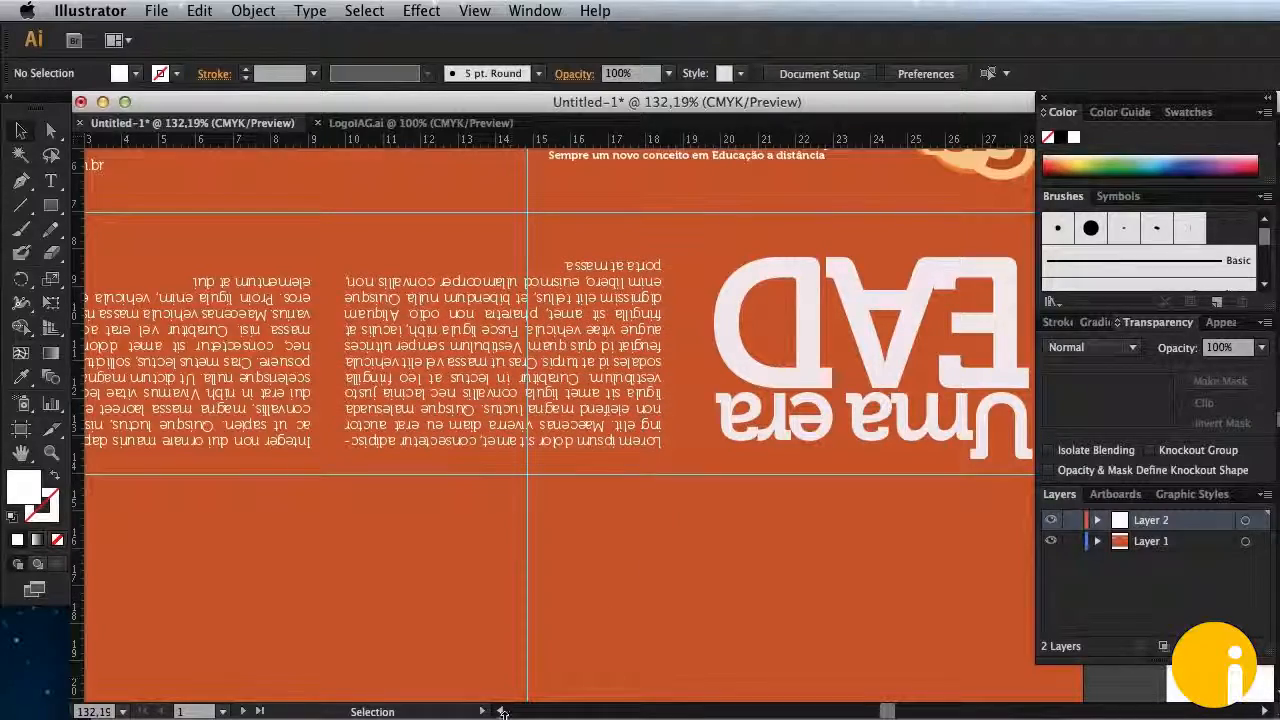
scroll(497, 711, "left", 10)
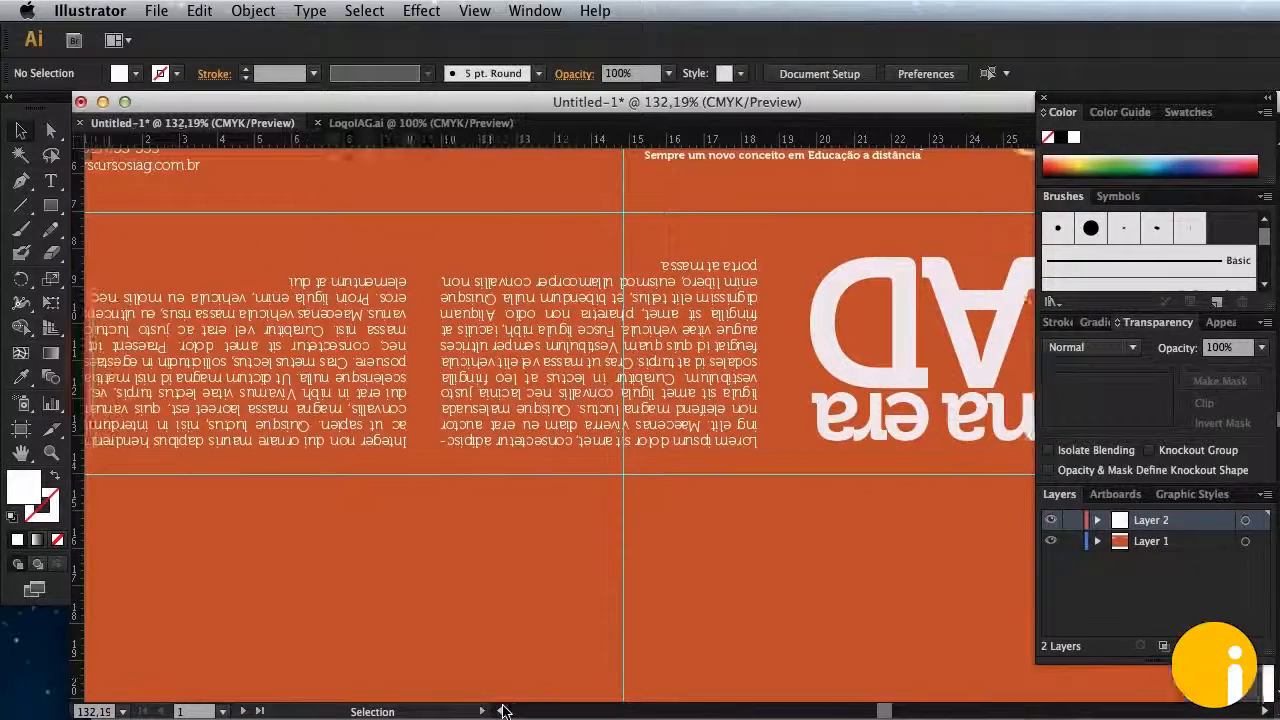
scroll(670, 566, "down", 4)
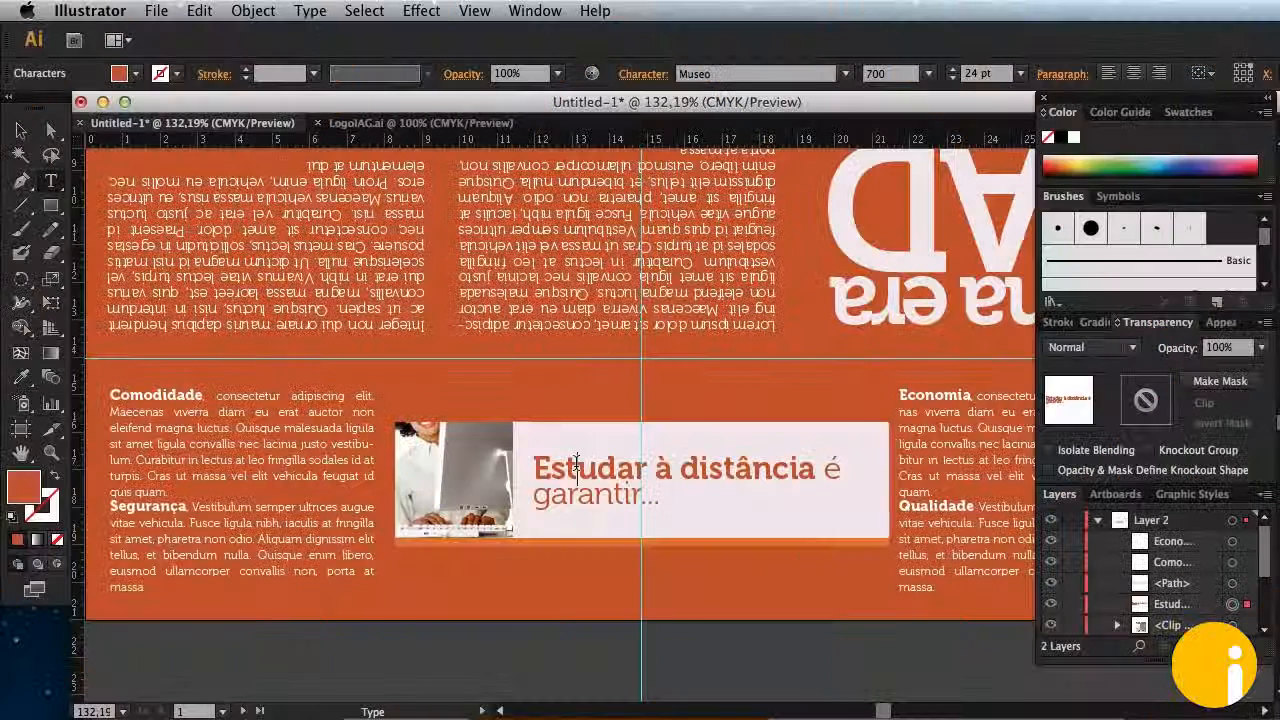
Step: Nudge the "Comodidade/Segurança" and "Economia/Qualidade" text columns up slightly together in the bottom panel, then deselect them
left_click(21, 153)
left_click(20, 130)
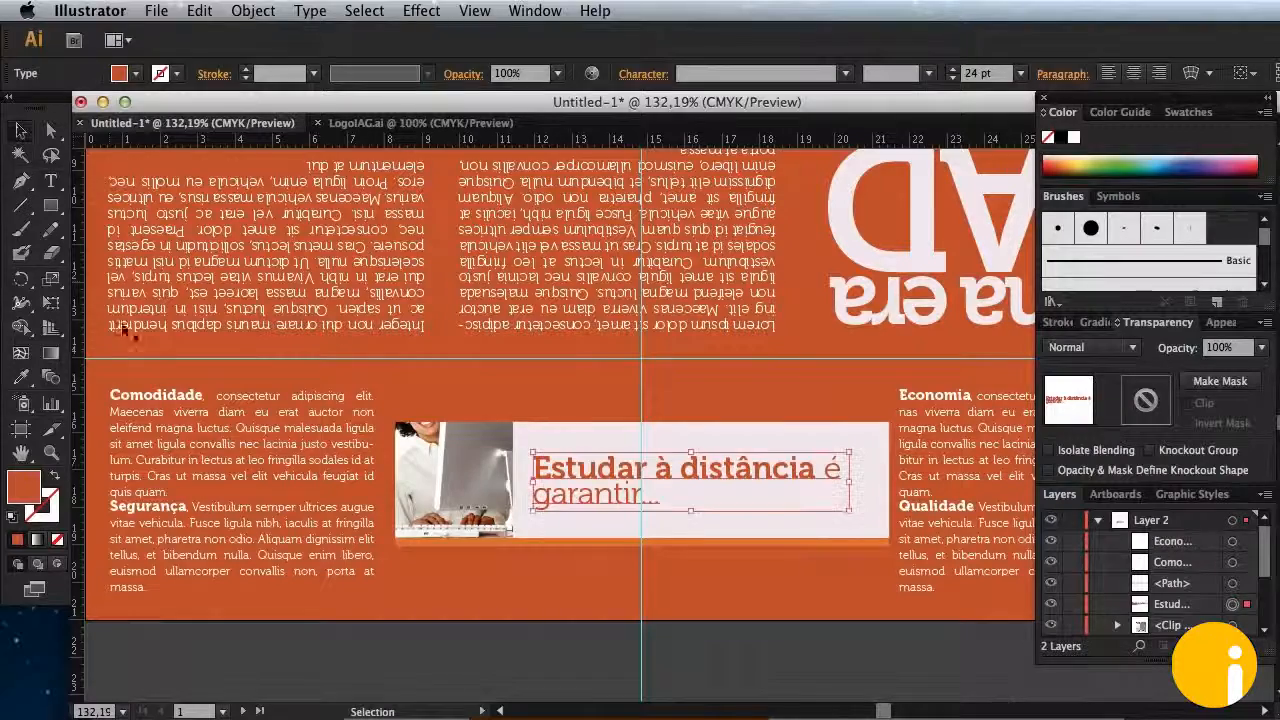
left_click(256, 526)
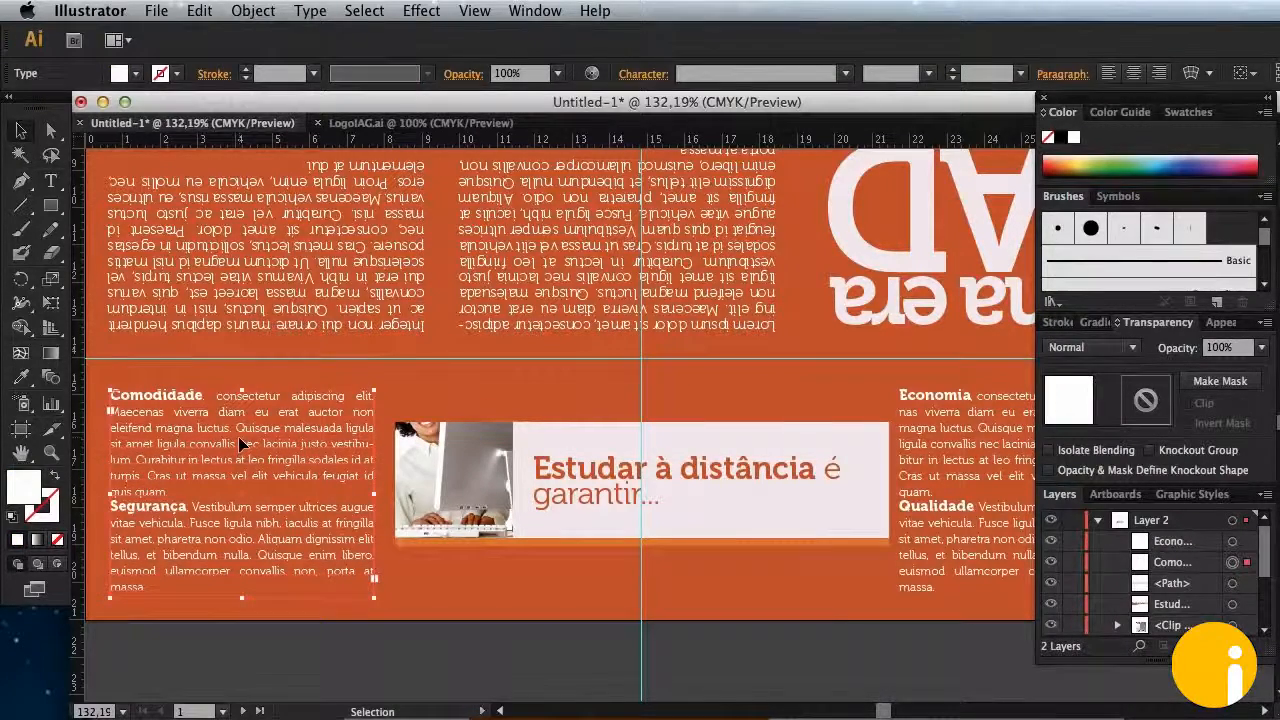
left_click(970, 460, "shift")
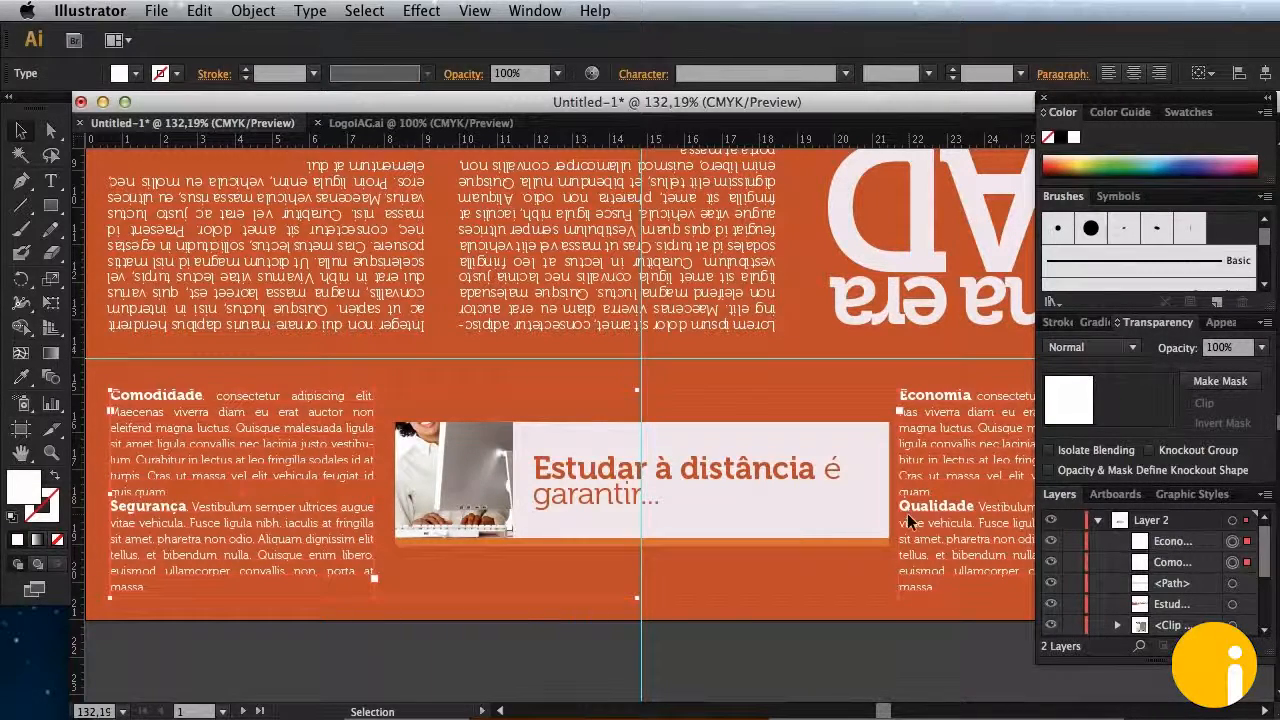
key("Up")
key("Up")
key("Up")
key("Up")
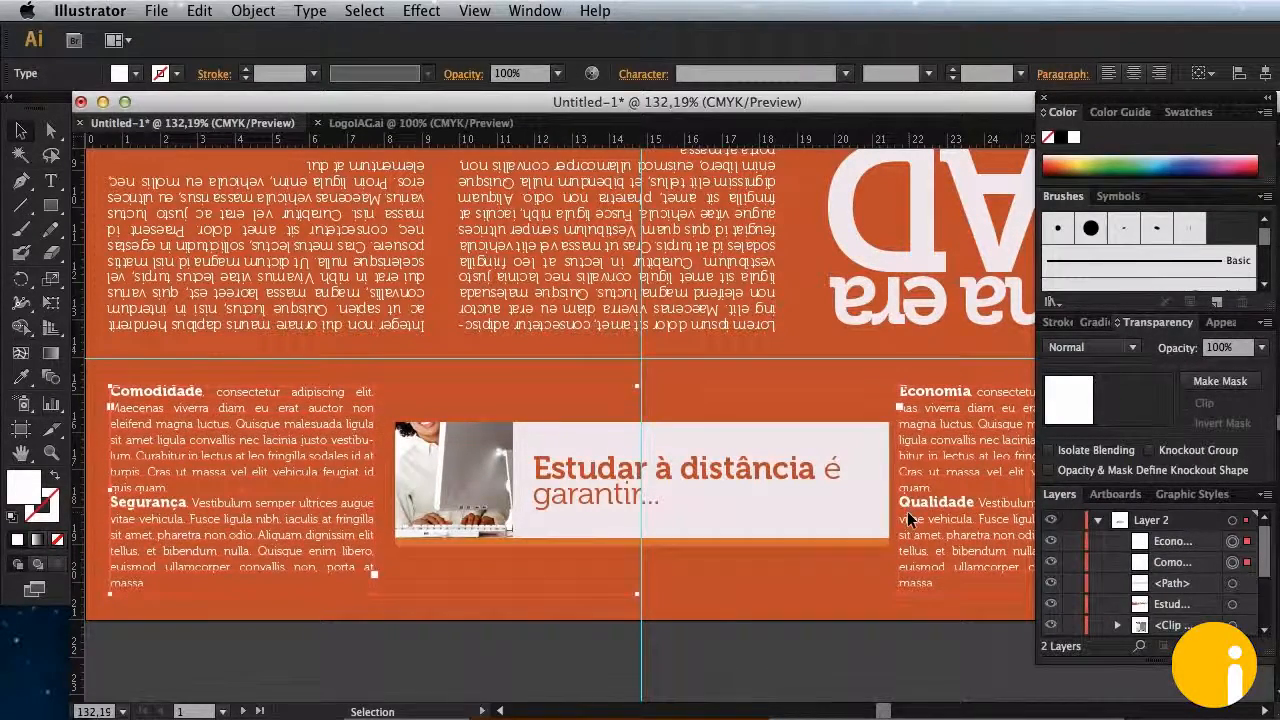
scroll(907, 517, "right", 10)
scroll(907, 517, "up", 3)
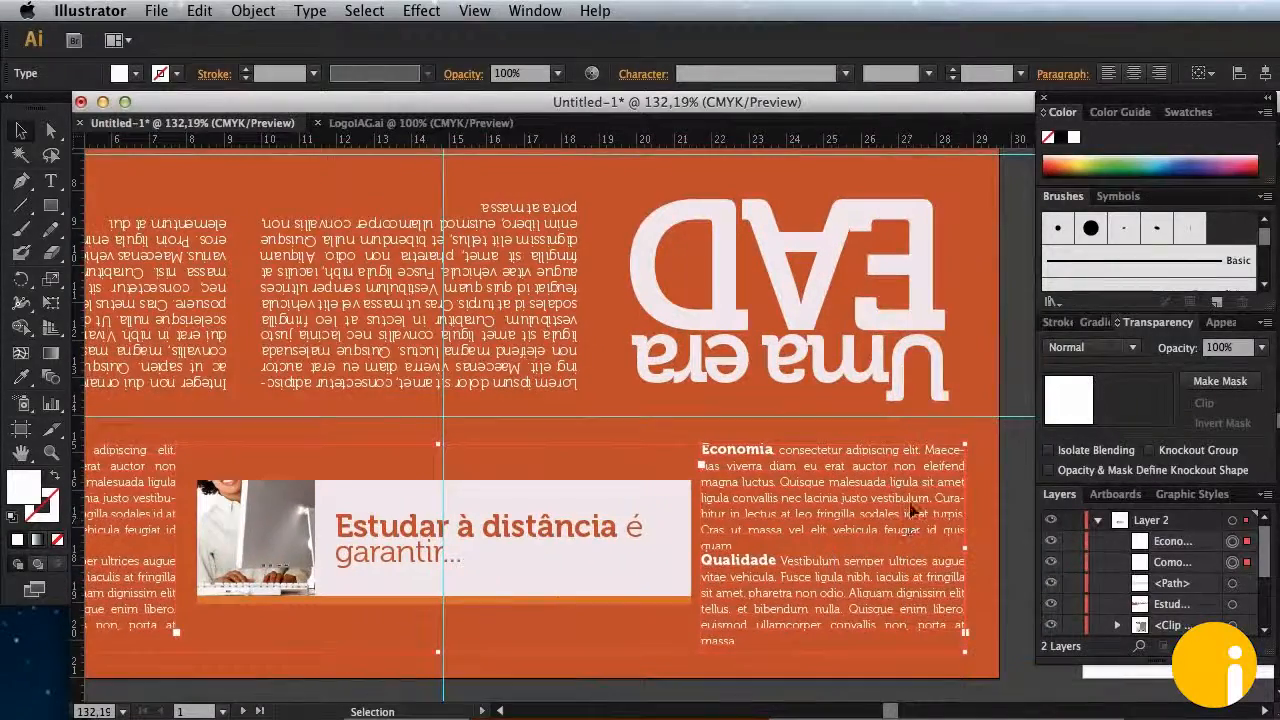
left_click(1028, 528)
Step: Select all the bottom panel's contents together: both text columns, the photo, the banner and the "Estudar à distância é garantir..." text
scroll(500, 711, "left", 10)
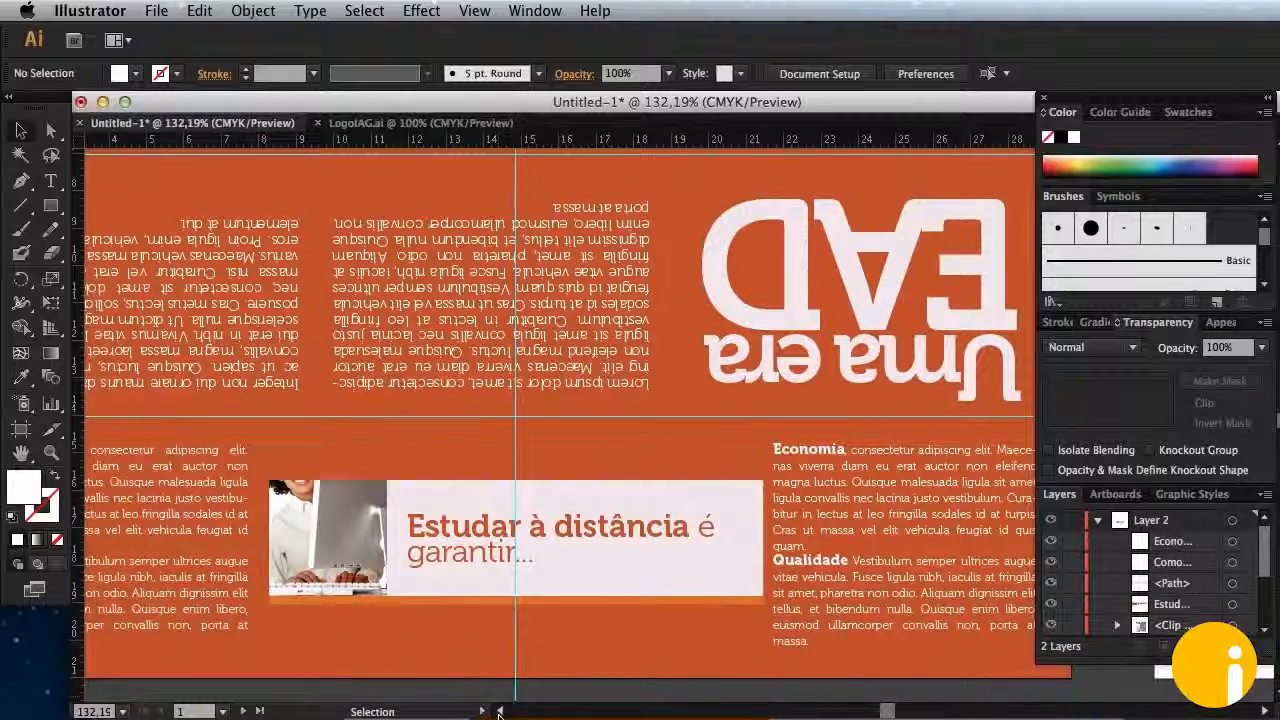
scroll(500, 711, "left", 1)
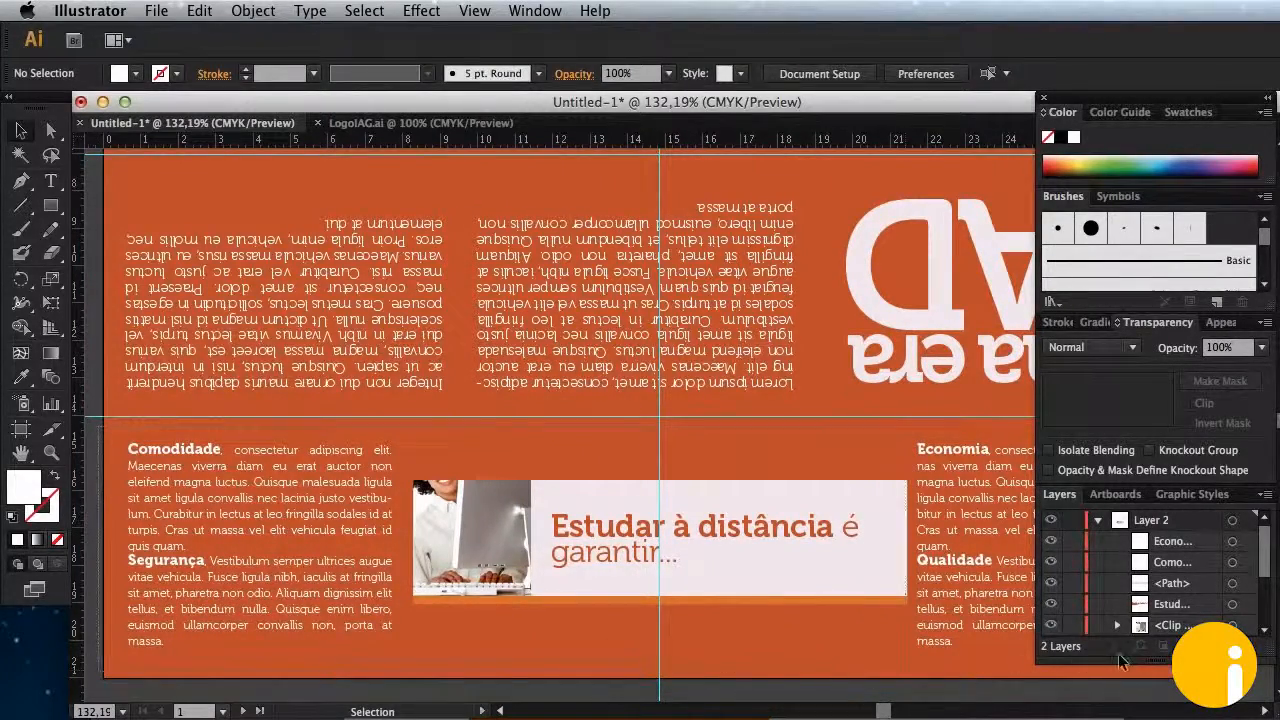
left_click_drag(1180, 656, 1190, 678)
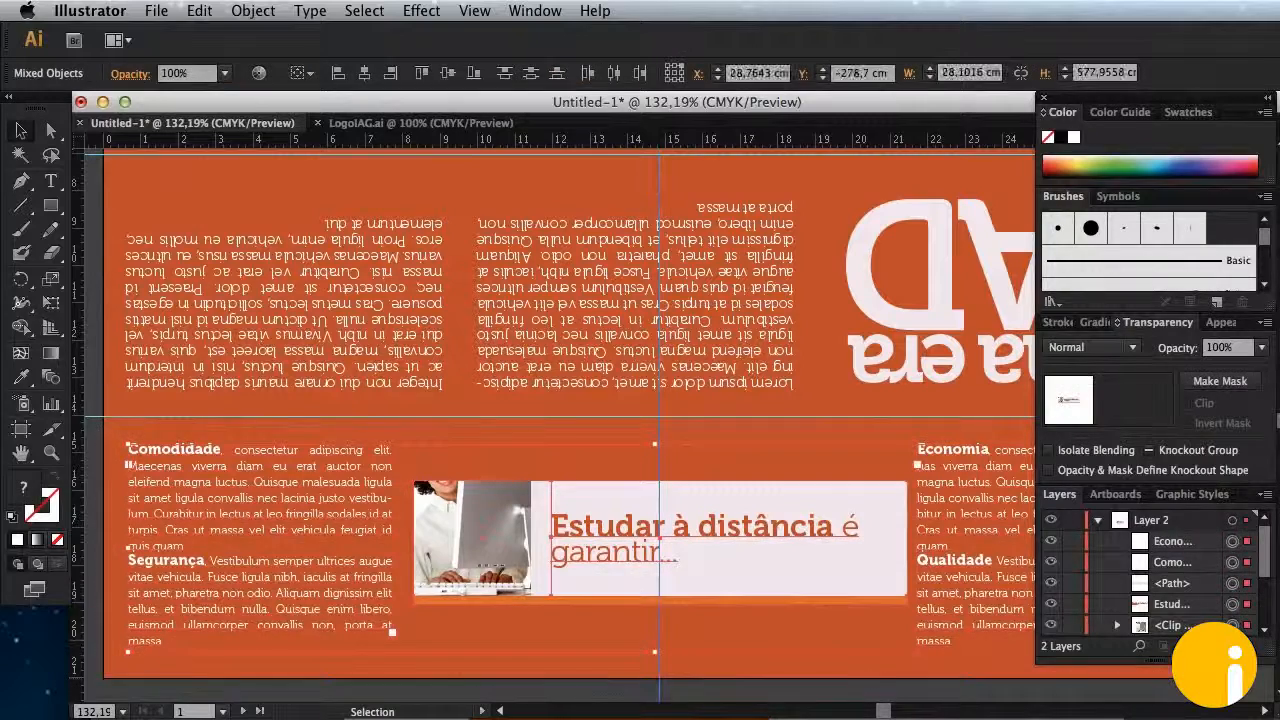
Step: Try to reflect the selected bottom panel contents across the horizontal axis
right_click(436, 485)
mouse_move(531, 632)
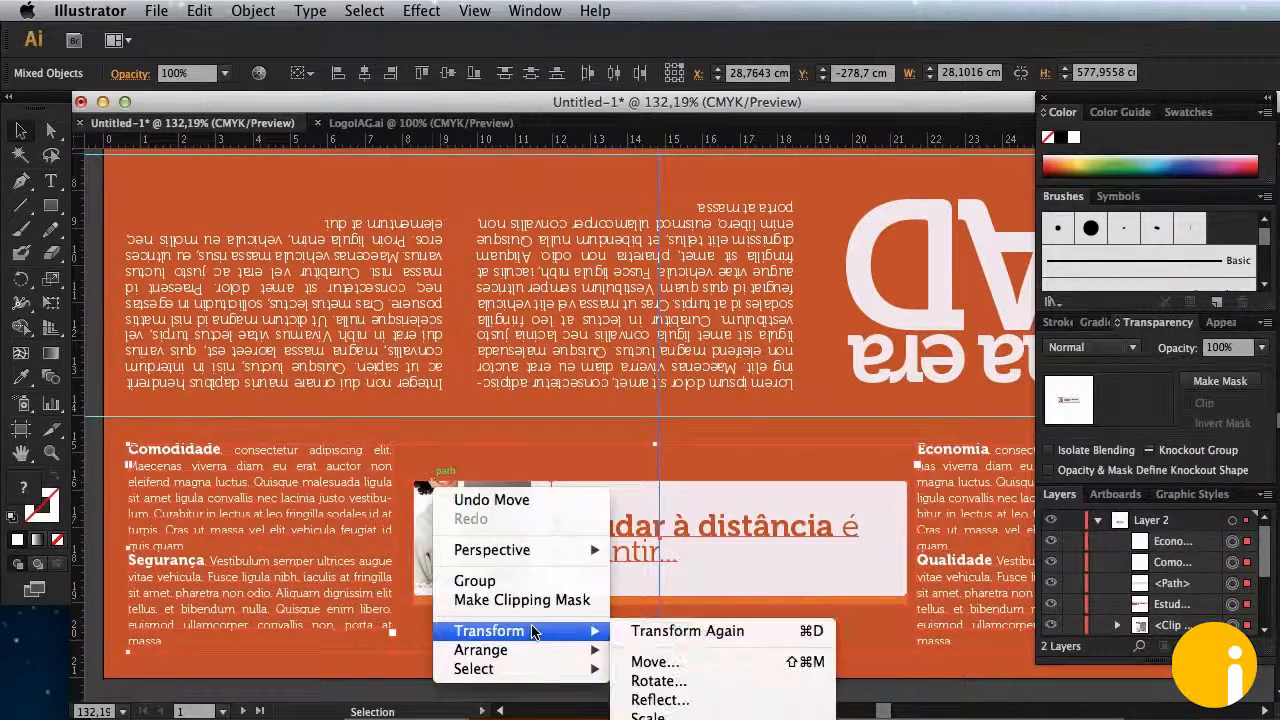
left_click(668, 698)
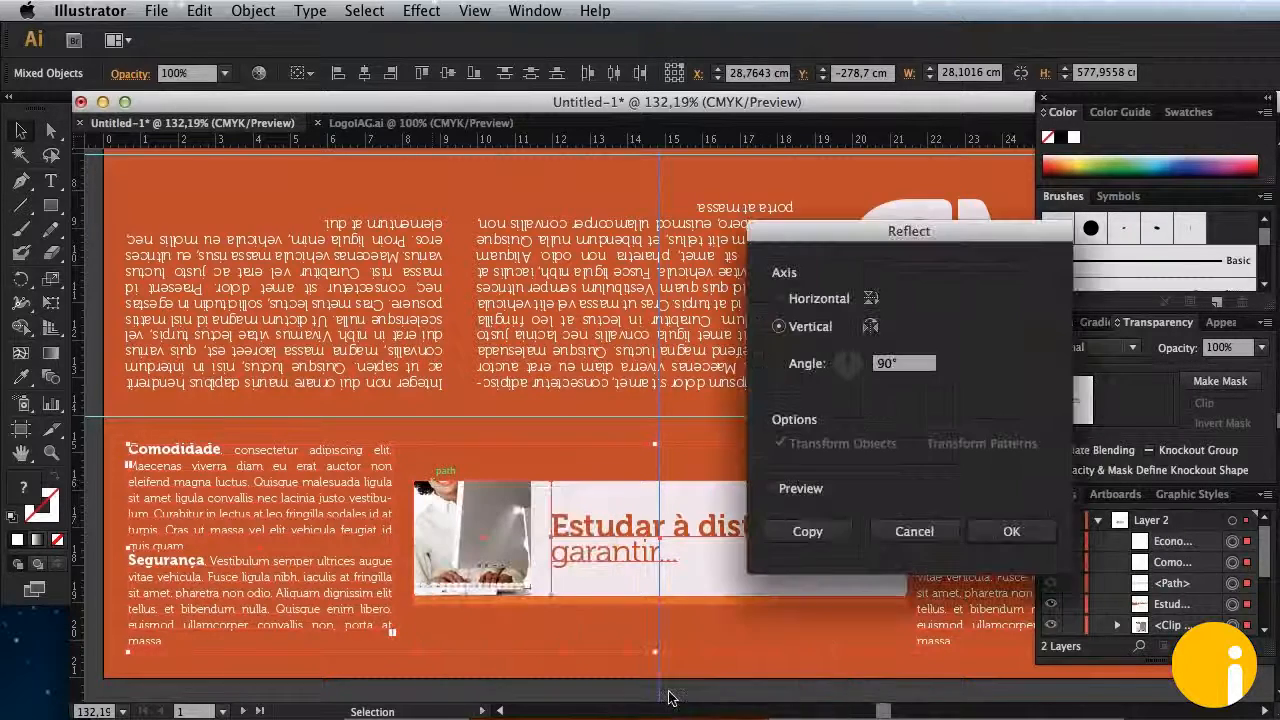
left_click(780, 298)
left_click(1008, 531)
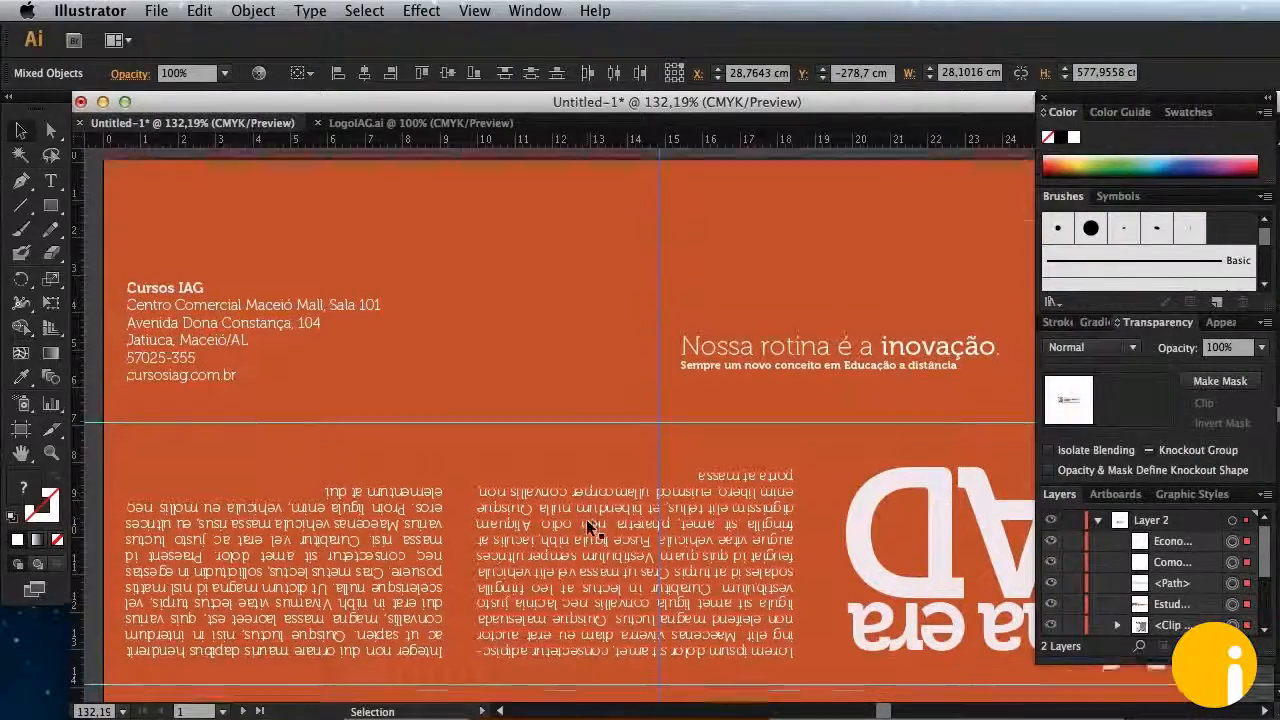
Step: Rotate the selected bottom panel contents by 180°, previewing the result before applying it
scroll(588, 527, "down", 5)
right_click(588, 527)
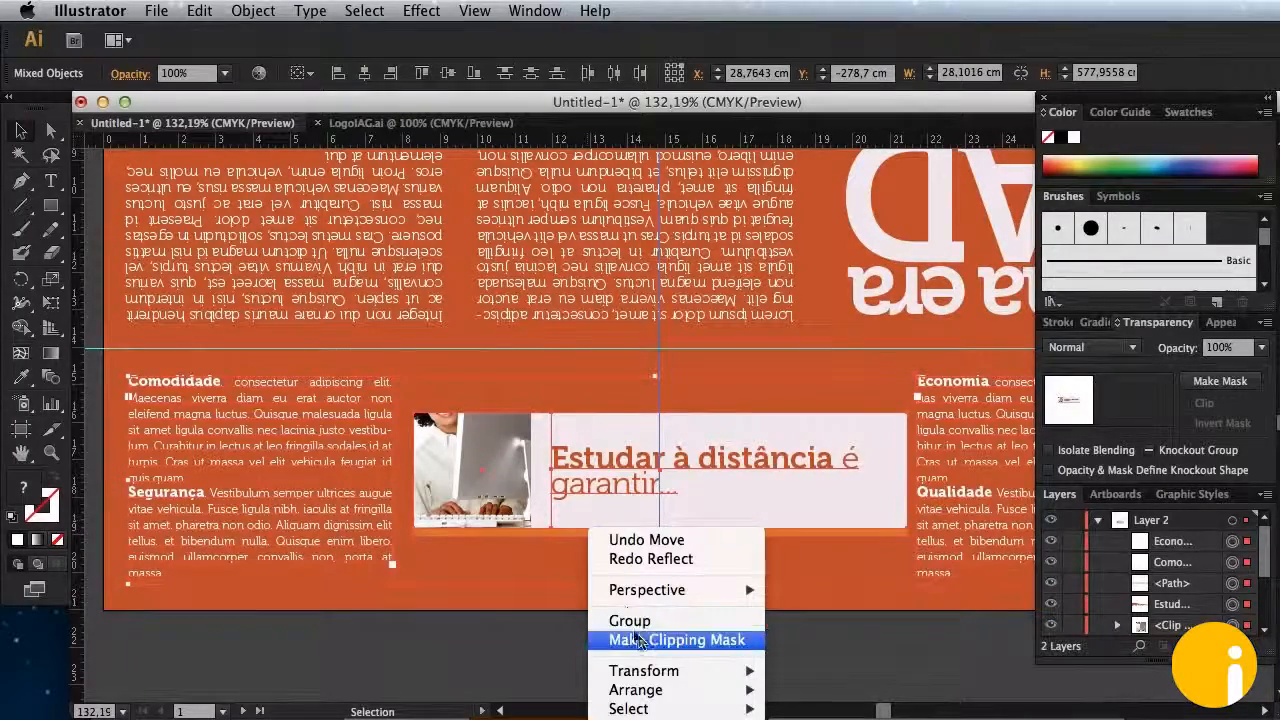
mouse_move(677, 672)
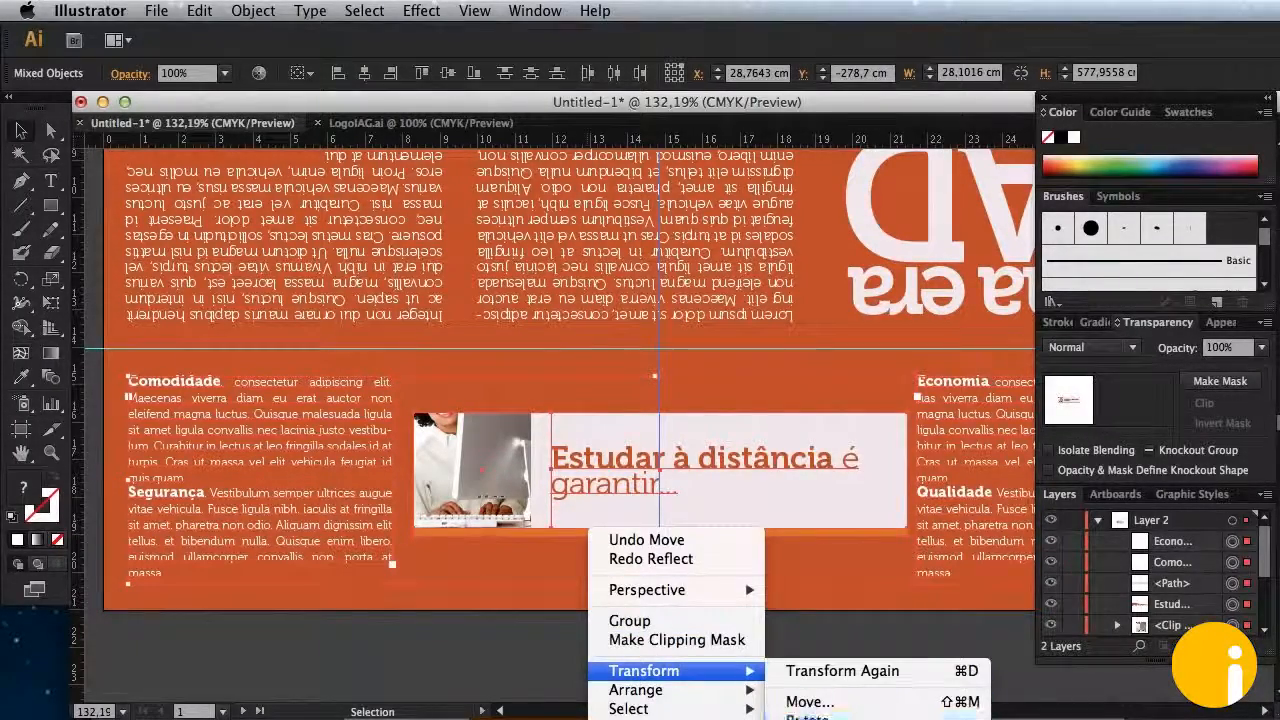
left_click(812, 714)
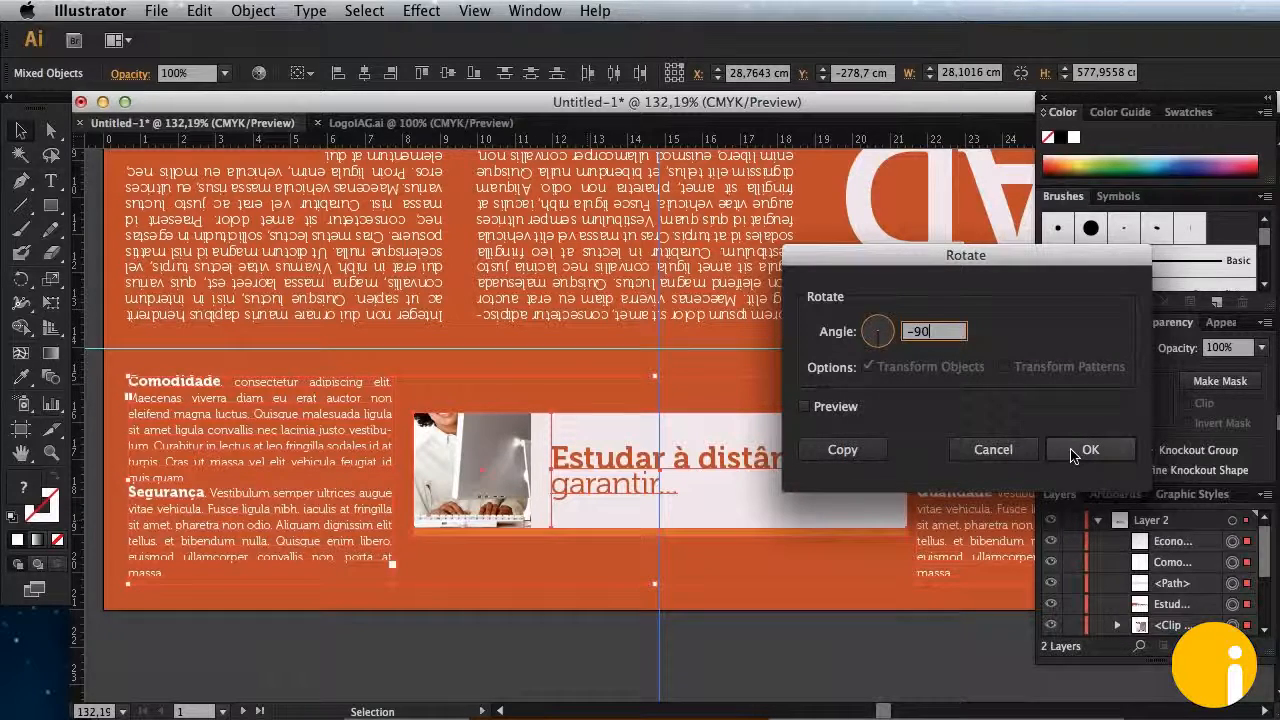
left_click(806, 407)
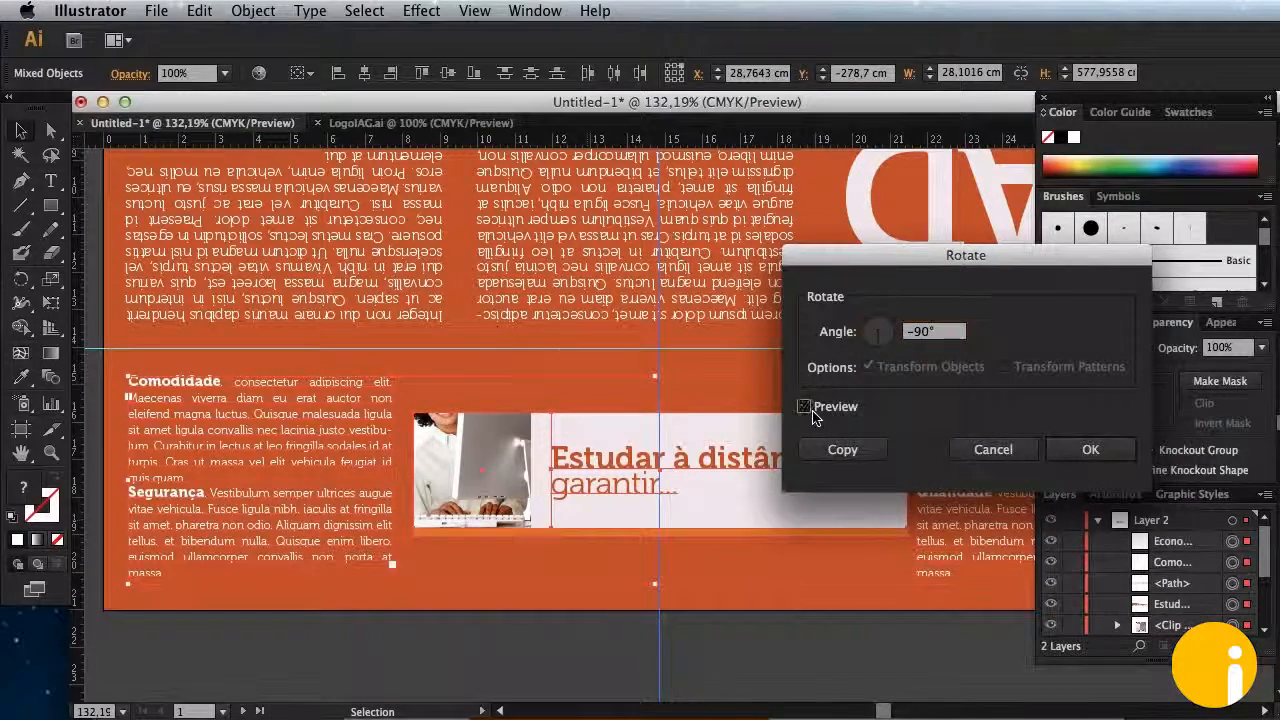
double_click(920, 333)
type("-1")
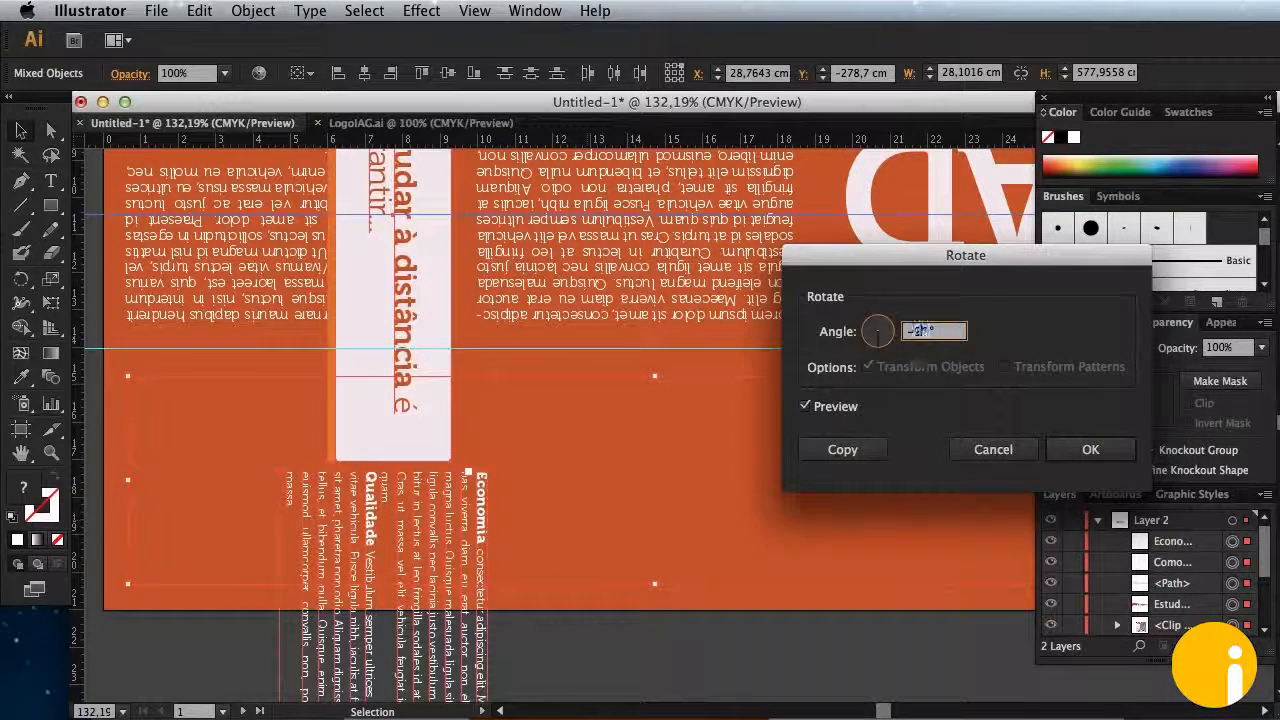
type("80")
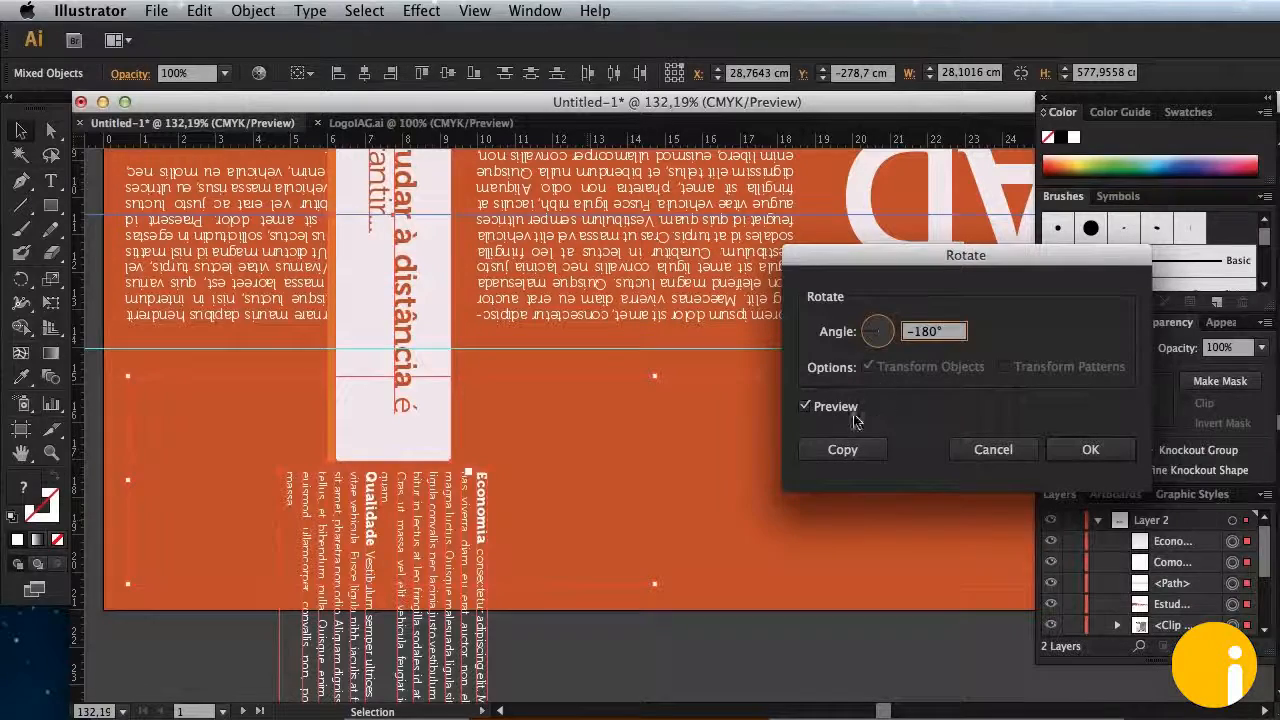
left_click(805, 407)
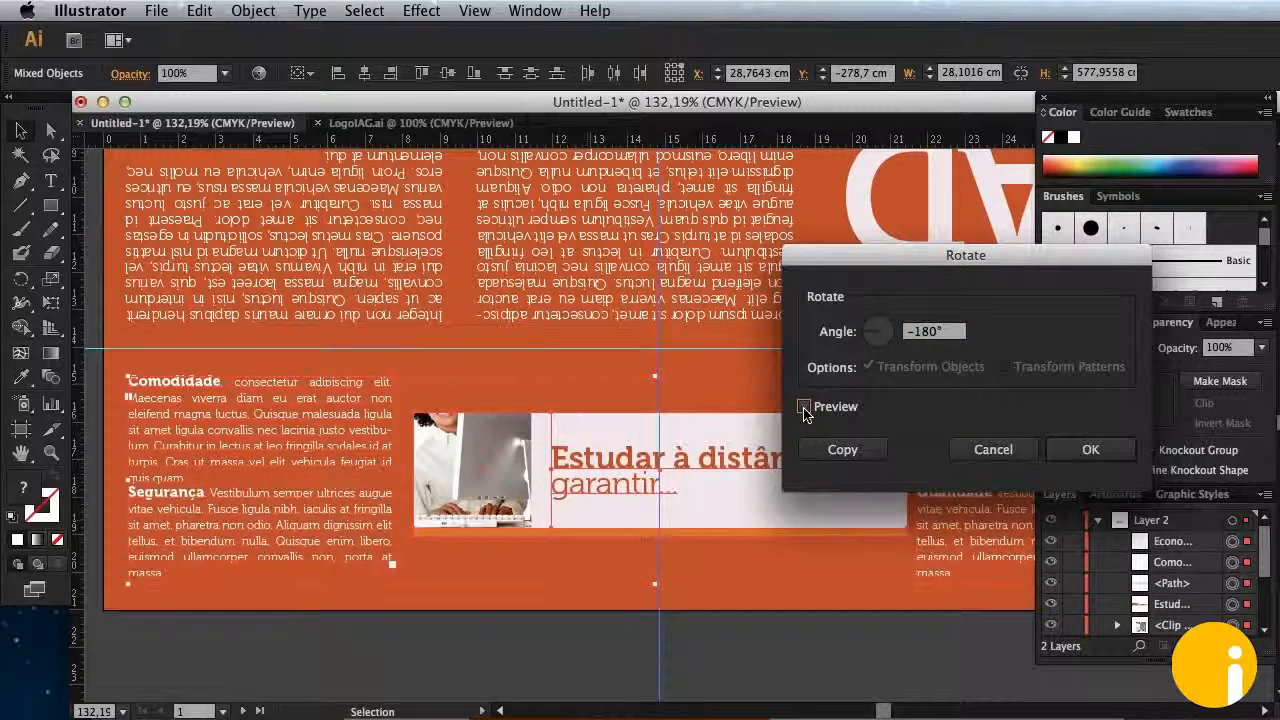
left_click(921, 333)
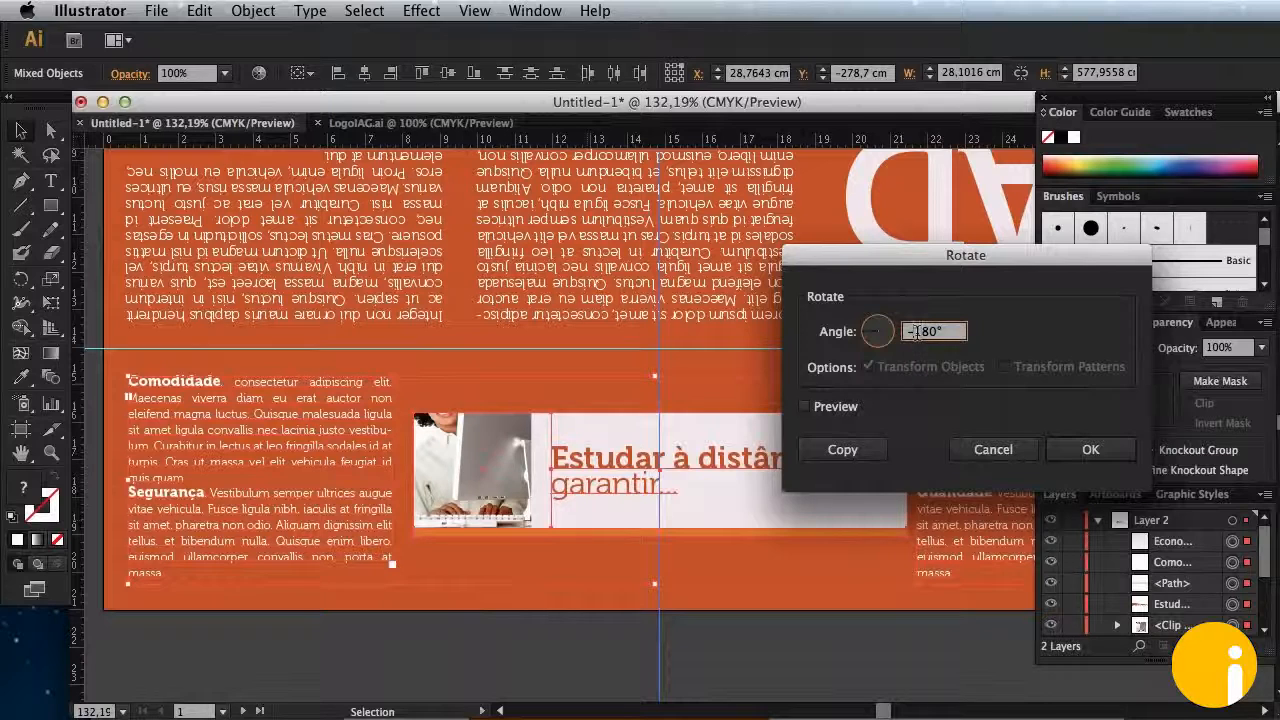
left_click(806, 408)
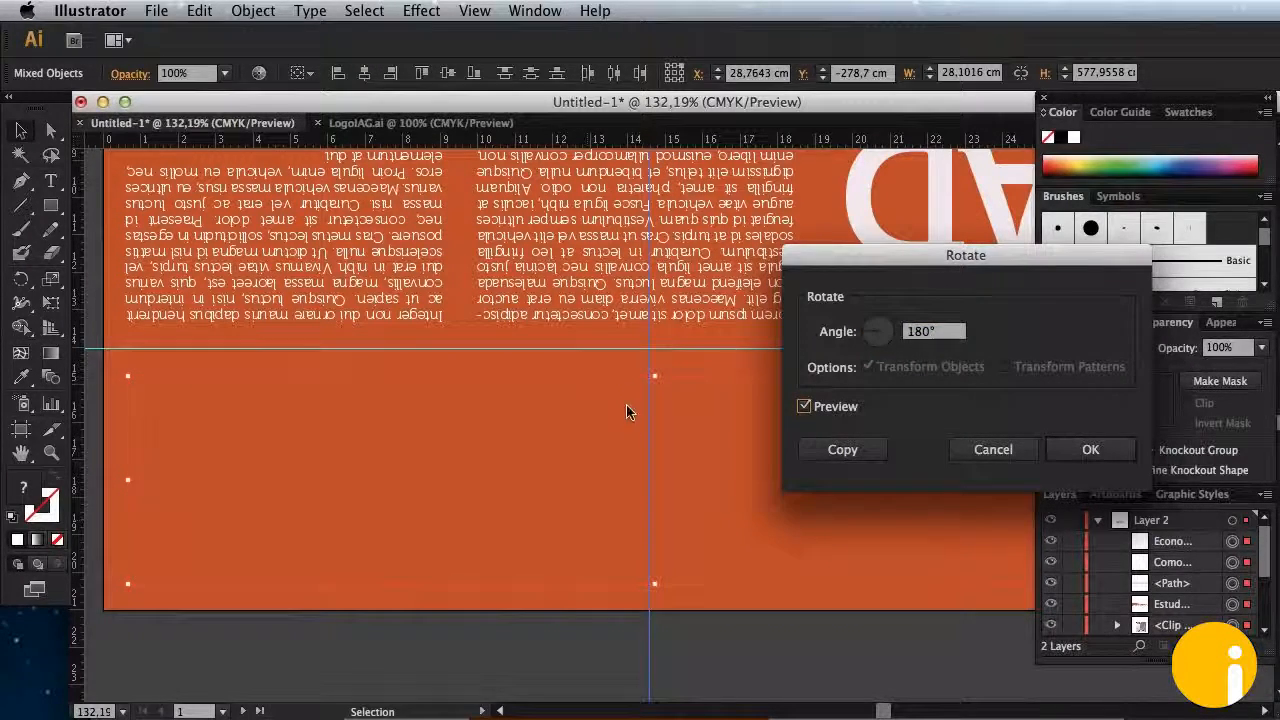
left_click(1084, 455)
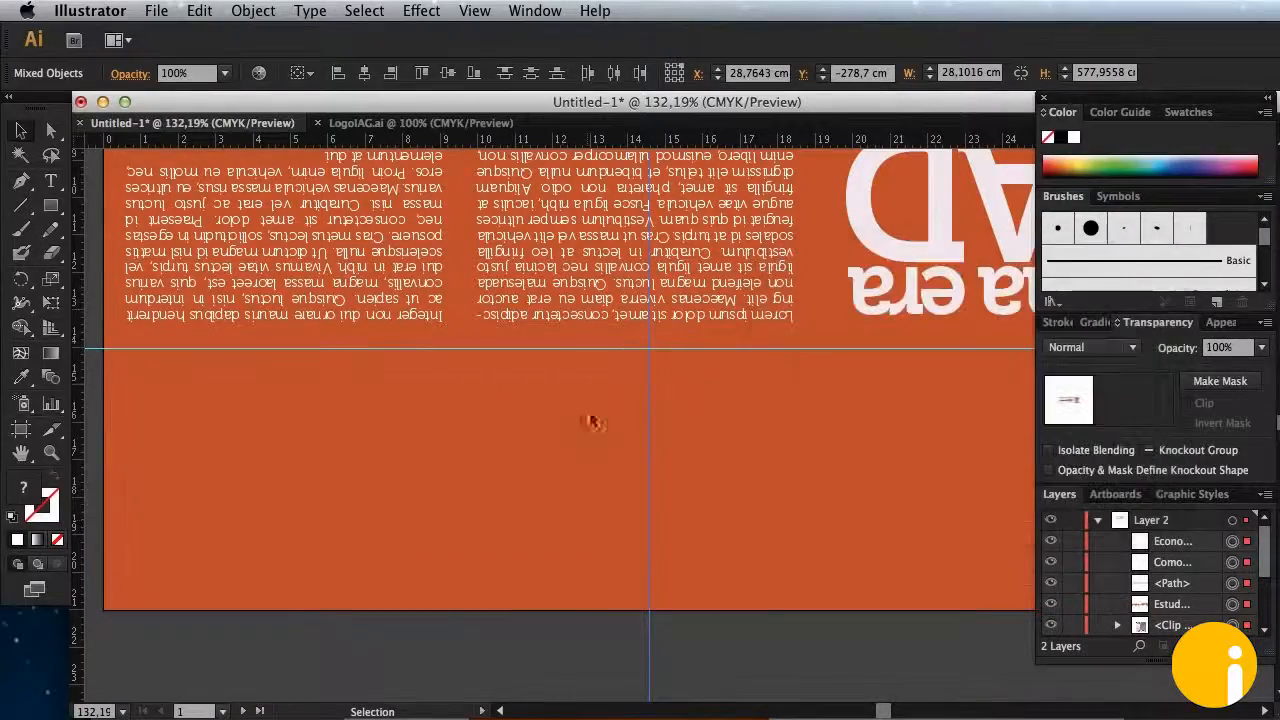
Step: Move the rotated banner, photo and text columns down into the bottom panel below the 14 cm guide, then deselect them
scroll(494, 403, "up", 4)
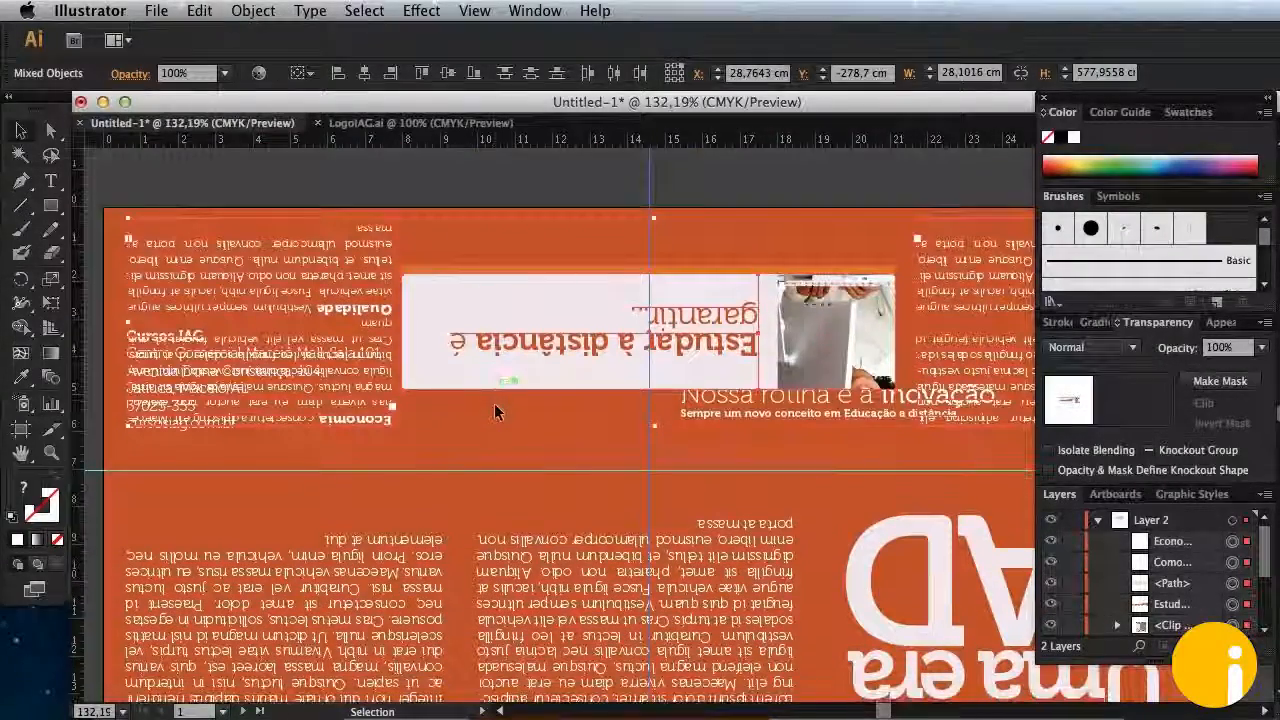
key("Down")
key("Down")
key("Down")
key("Down")
key("Down")
key("Down")
key("Down")
key("Down")
key("Down")
key("Down")
key("Down")
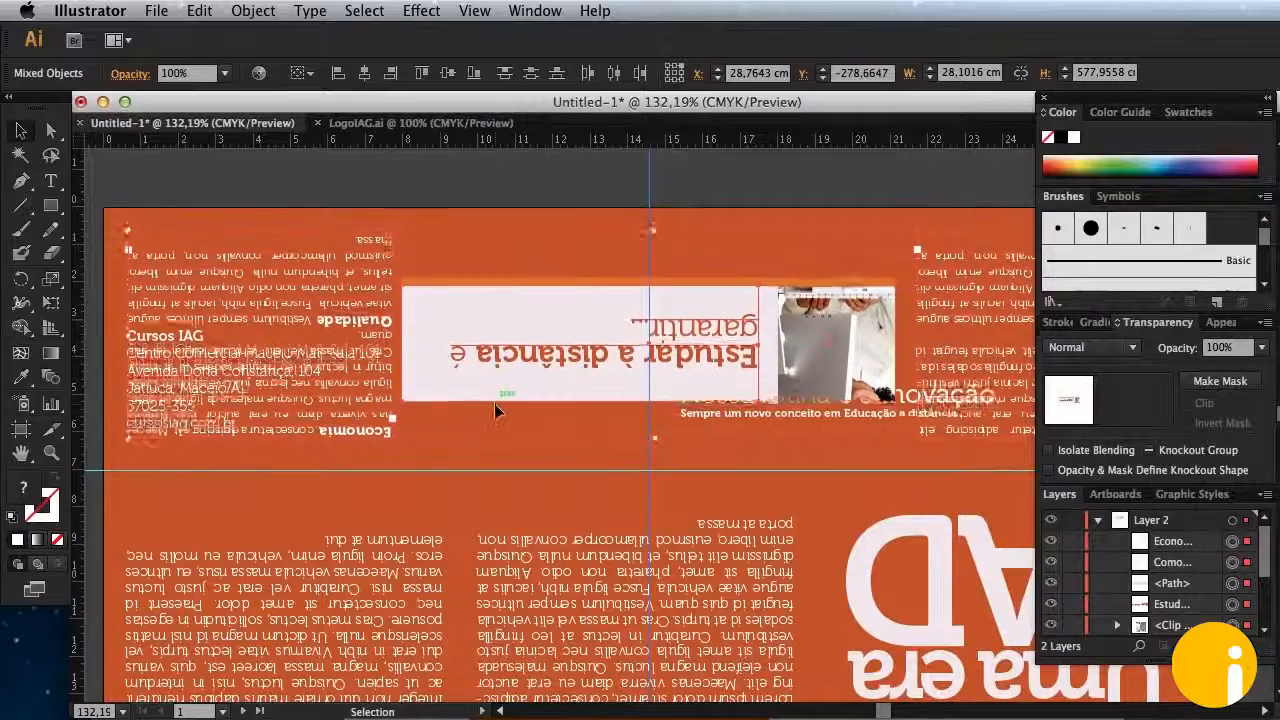
scroll(494, 403, "down", 2)
left_click_drag(499, 240, 495, 617)
scroll(495, 617, "down", 6)
scroll(496, 621, "down", 2)
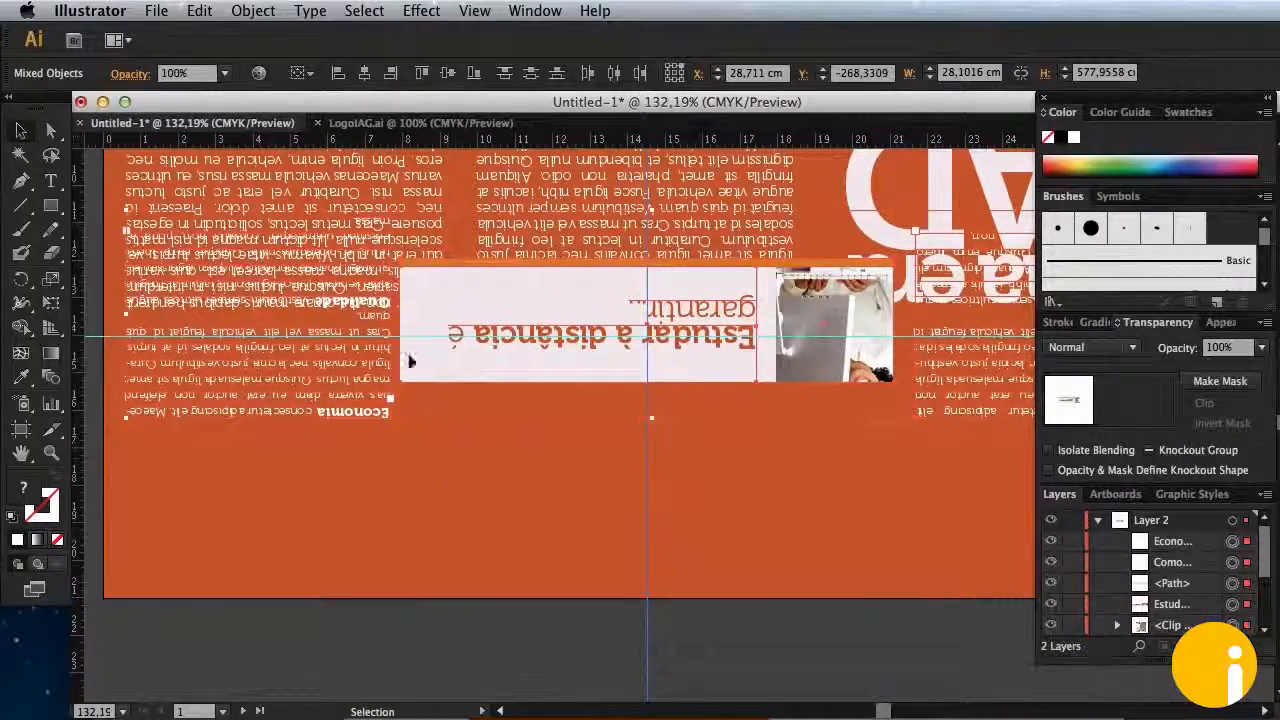
left_click_drag(405, 356, 402, 491)
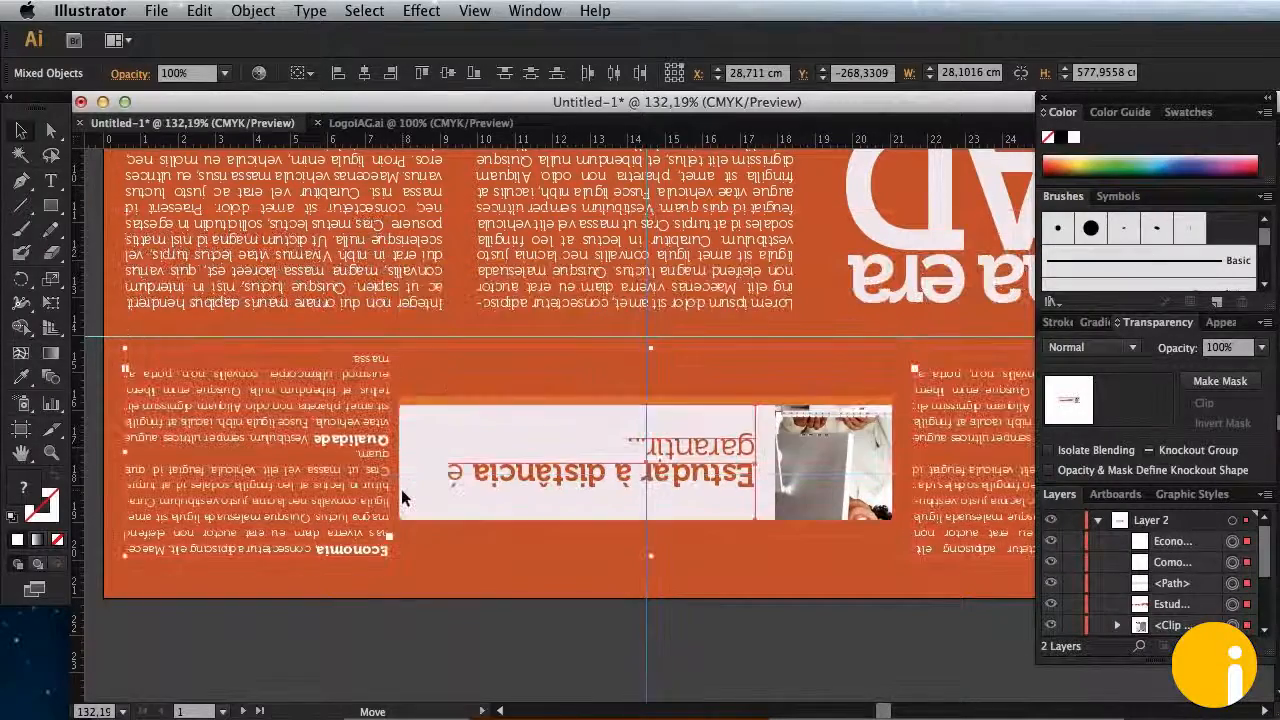
left_click(397, 668)
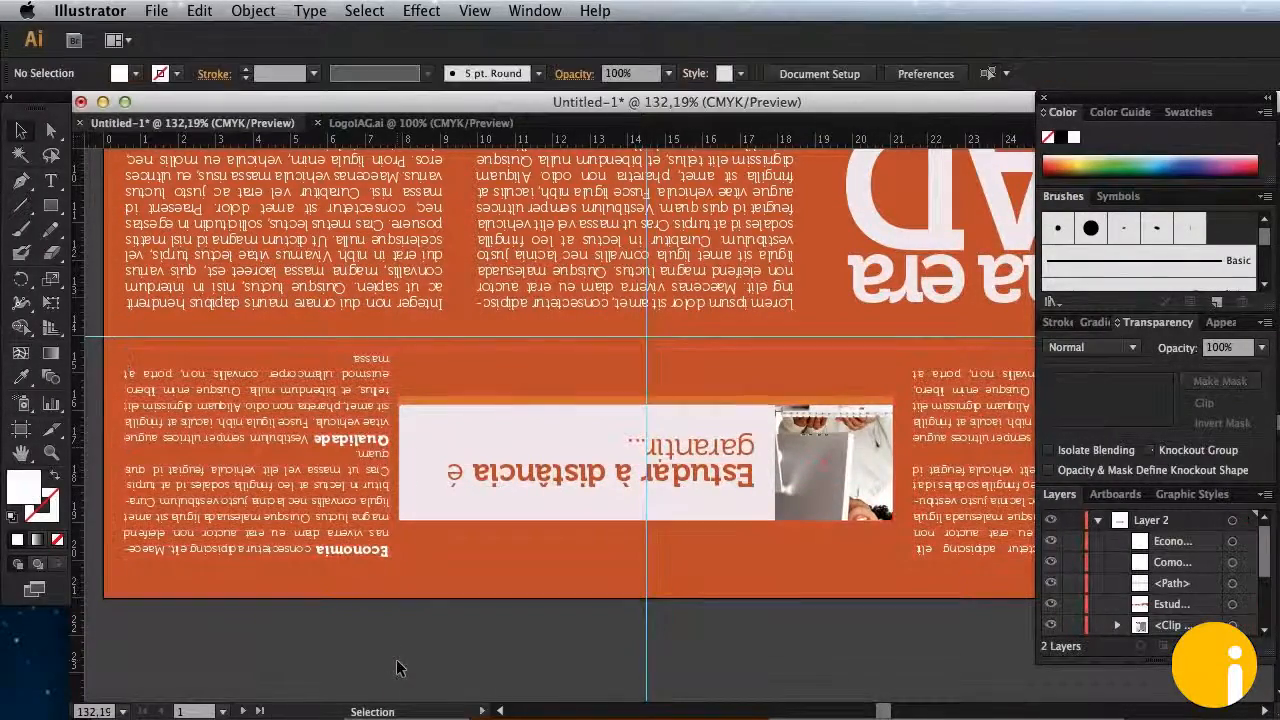
Step: Inspect how the upside-down bottom panel sits beneath the middle panel's flipped text columns
scroll(664, 478, "up", 4)
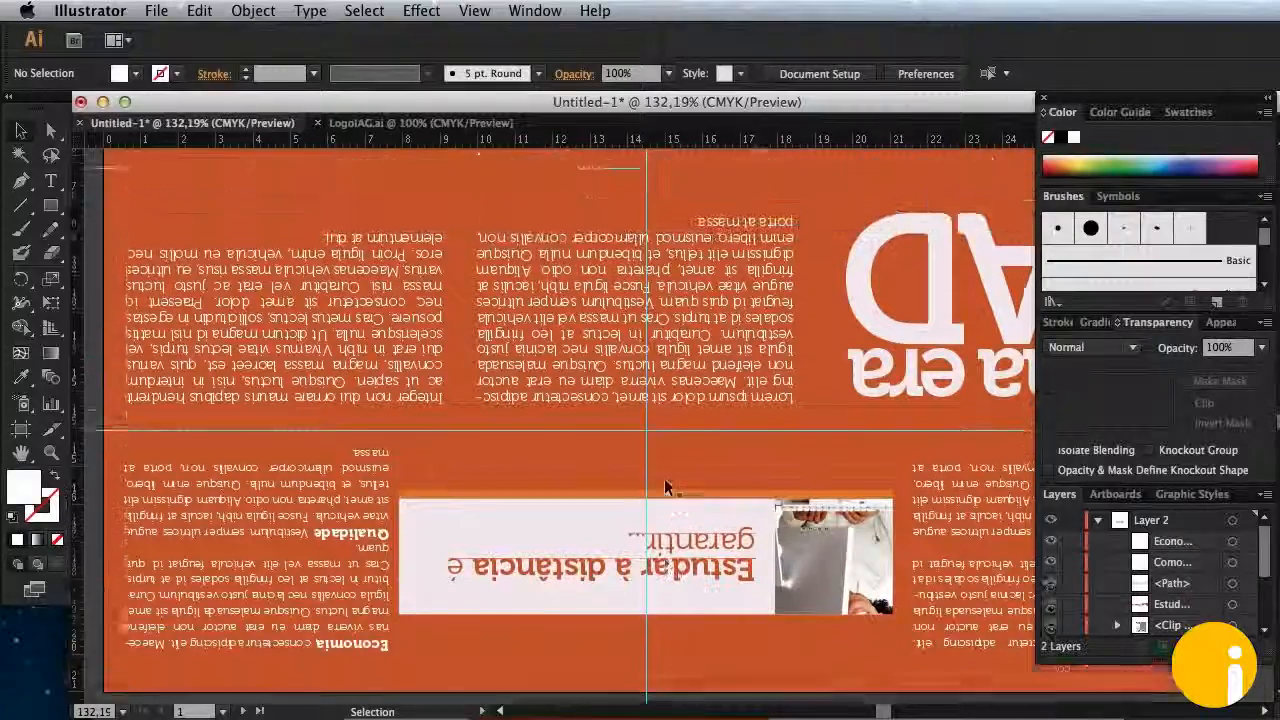
scroll(666, 487, "down", 1)
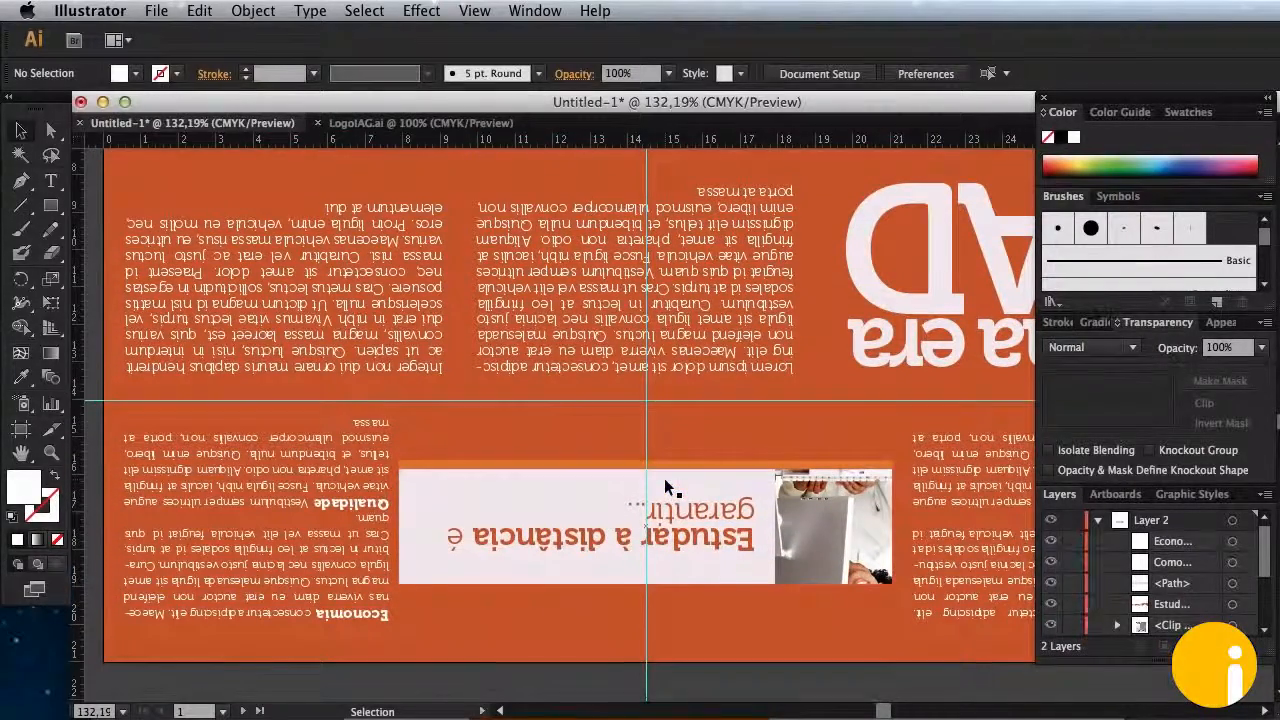
scroll(664, 487, "down", 4)
scroll(664, 487, "up", 10)
scroll(664, 487, "down", 10)
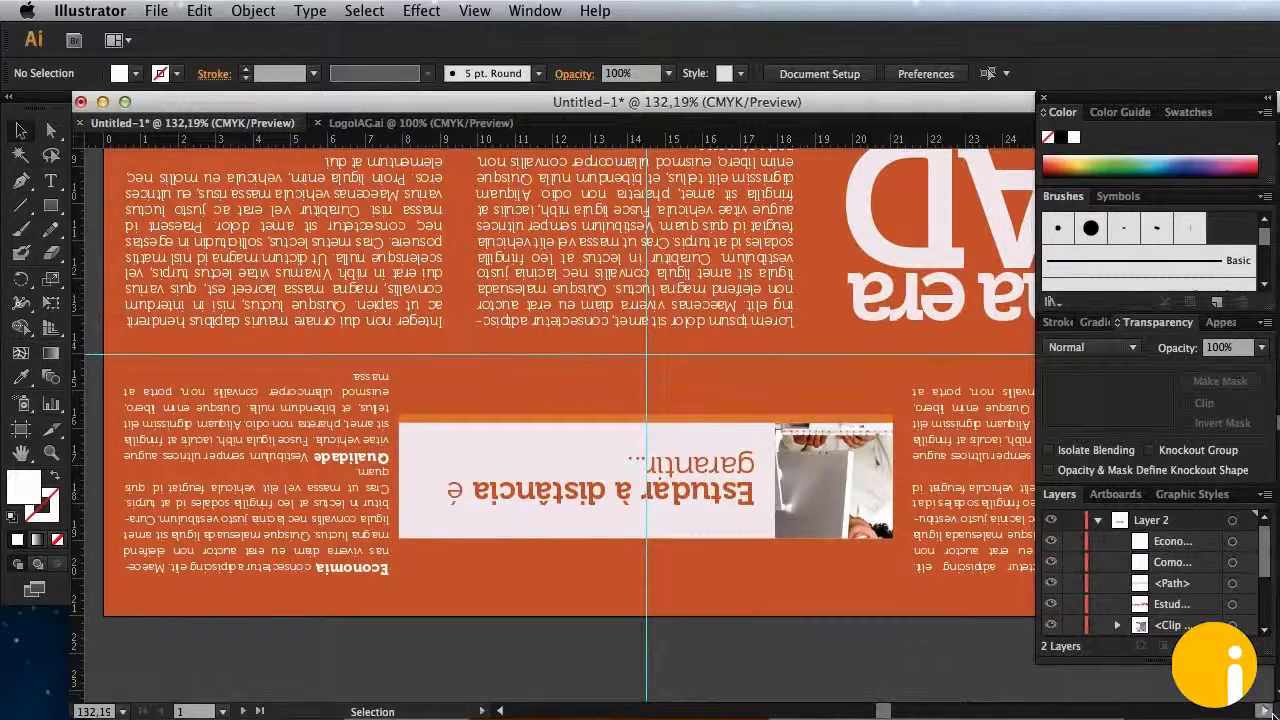
Step: Examine the first artboard from the contact, slogan and logo panel down through the upside-down middle and bottom panels
left_click(1267, 711)
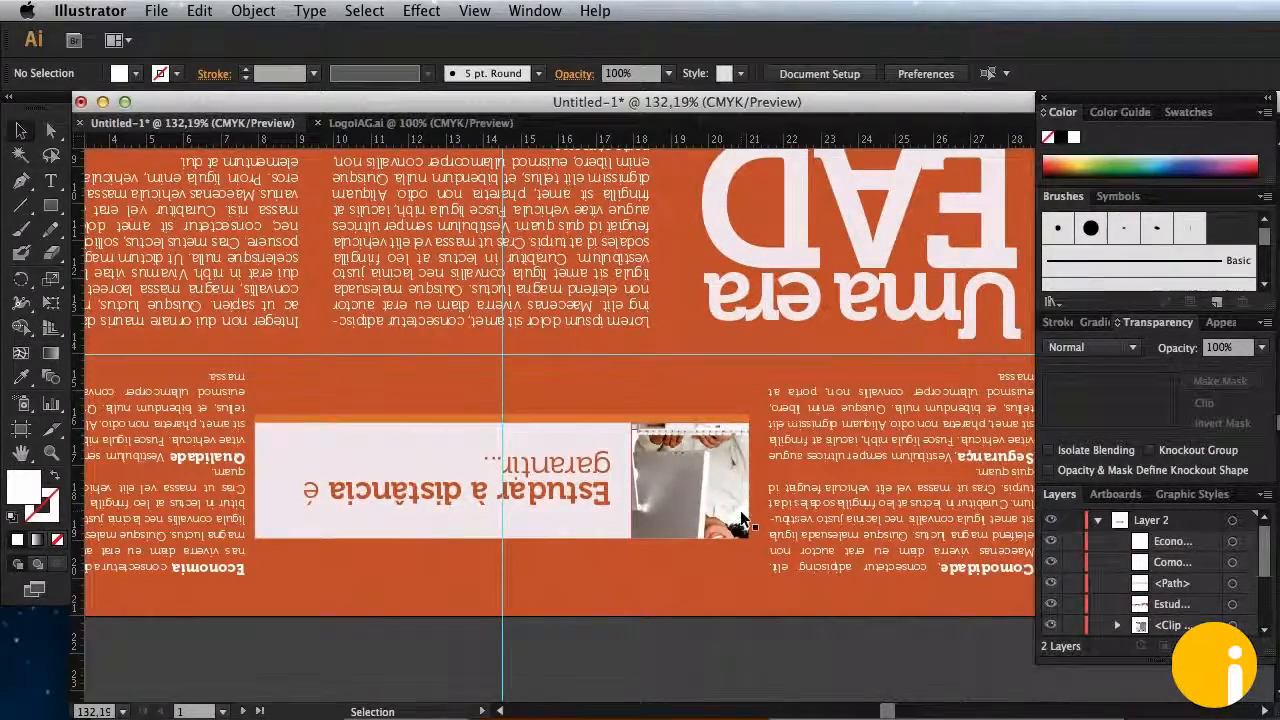
scroll(740, 510, "down", 2)
scroll(740, 510, "up", 5)
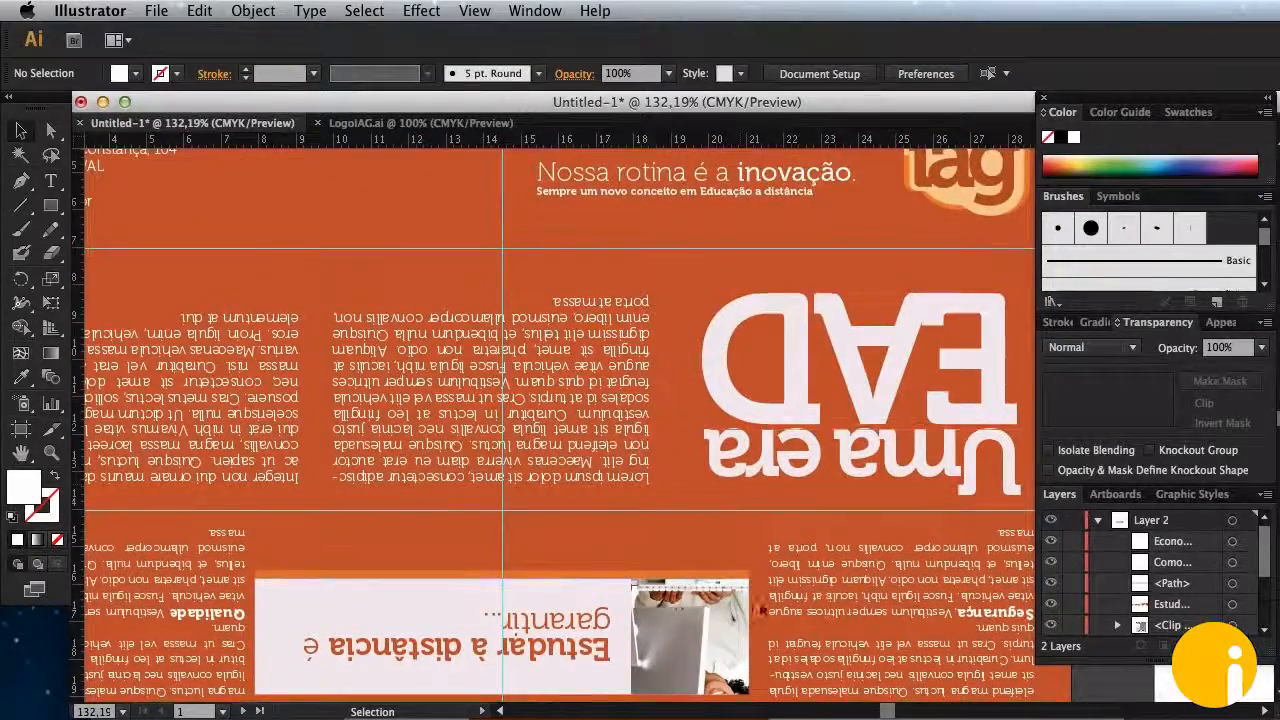
scroll(760, 617, "down", 4)
scroll(760, 617, "up", 3)
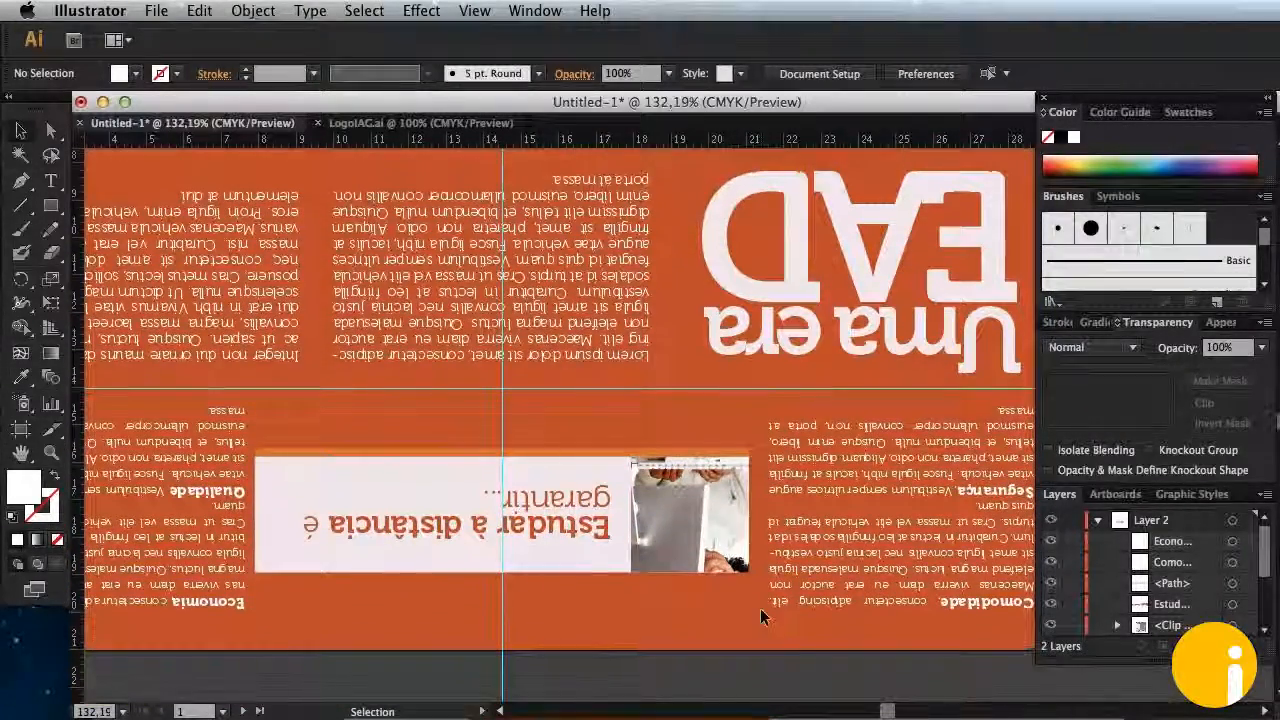
scroll(761, 617, "up", 1)
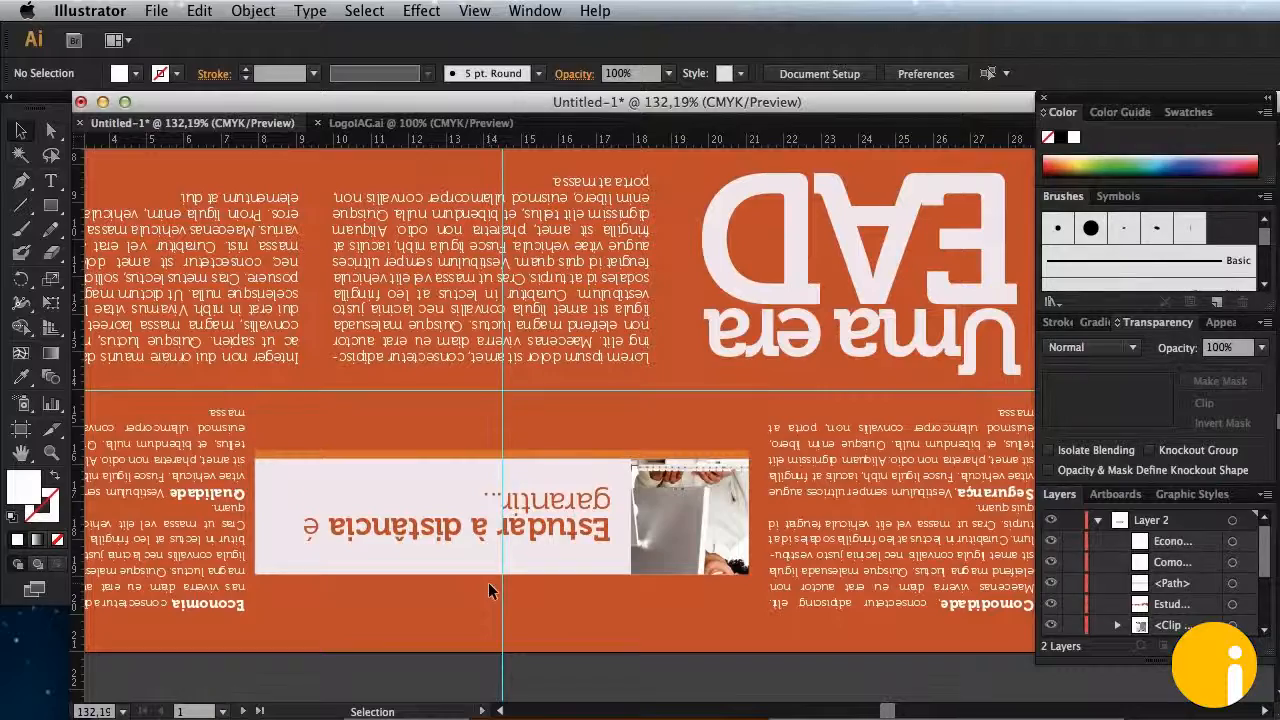
scroll(488, 590, "down", 2)
scroll(488, 590, "up", 8)
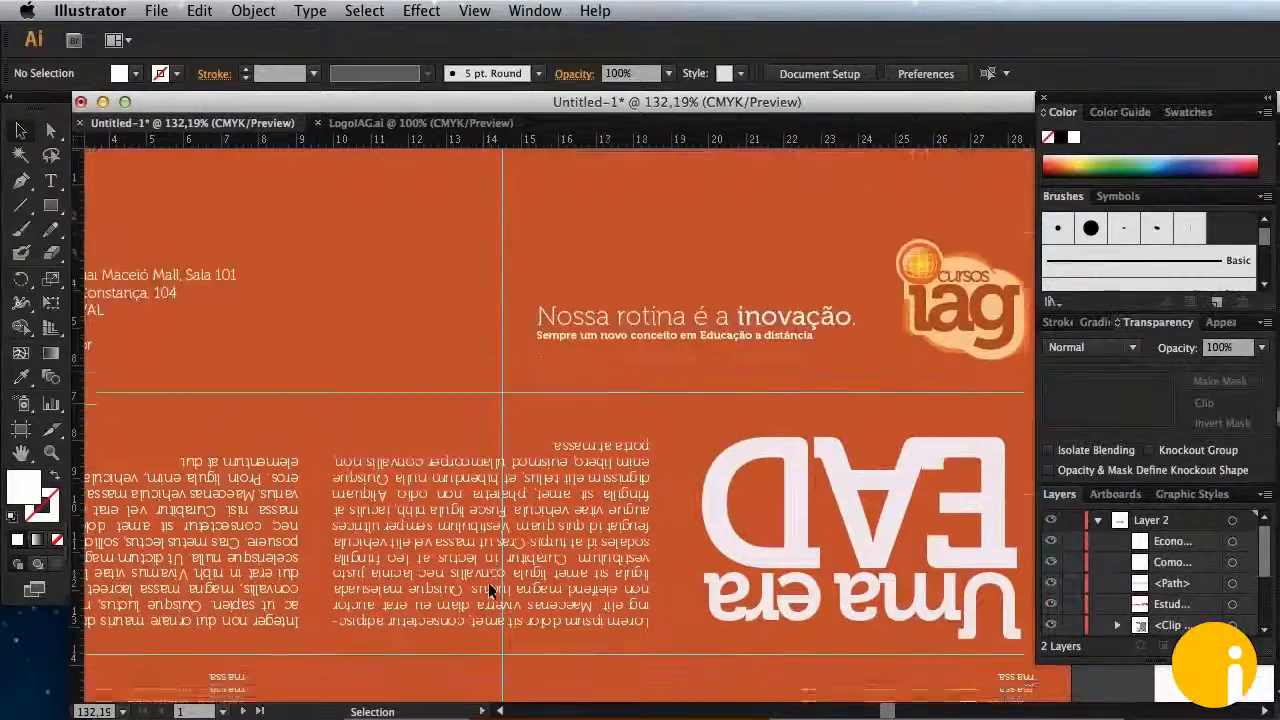
scroll(488, 590, "down", 5)
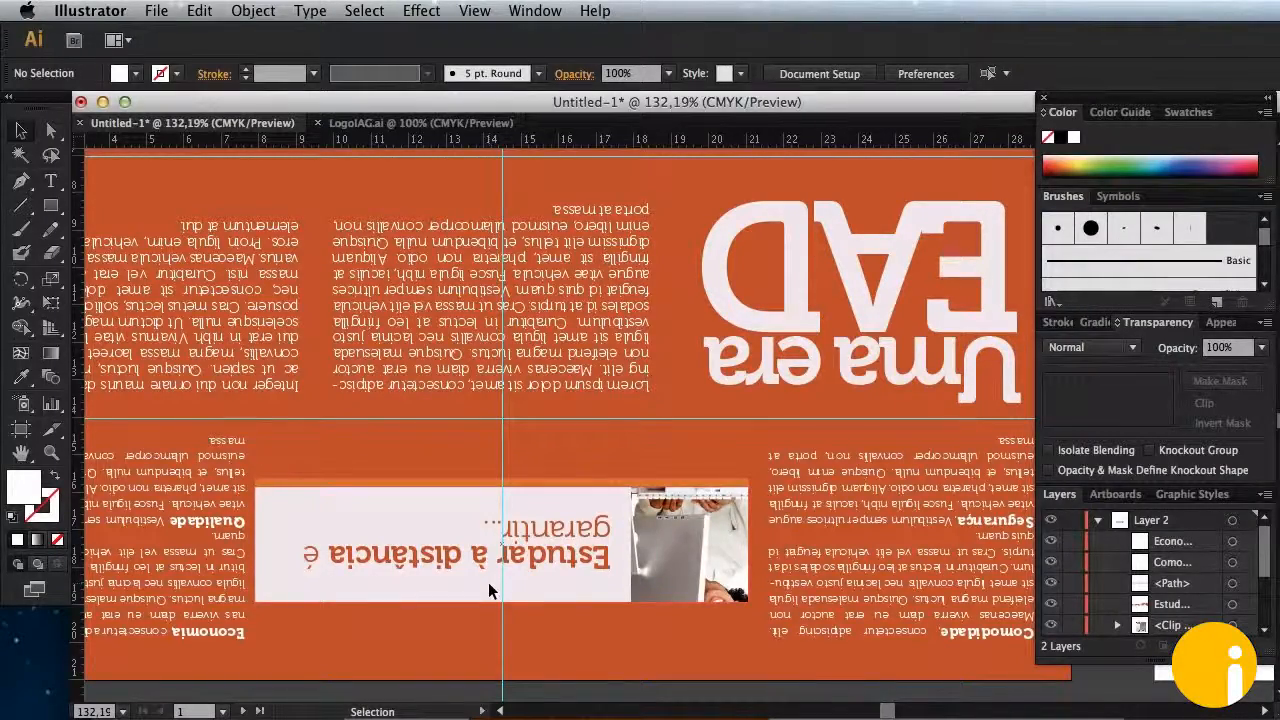
scroll(488, 590, "down", 2)
scroll(488, 590, "up", 8)
scroll(488, 590, "down", 3)
scroll(488, 590, "down", 4)
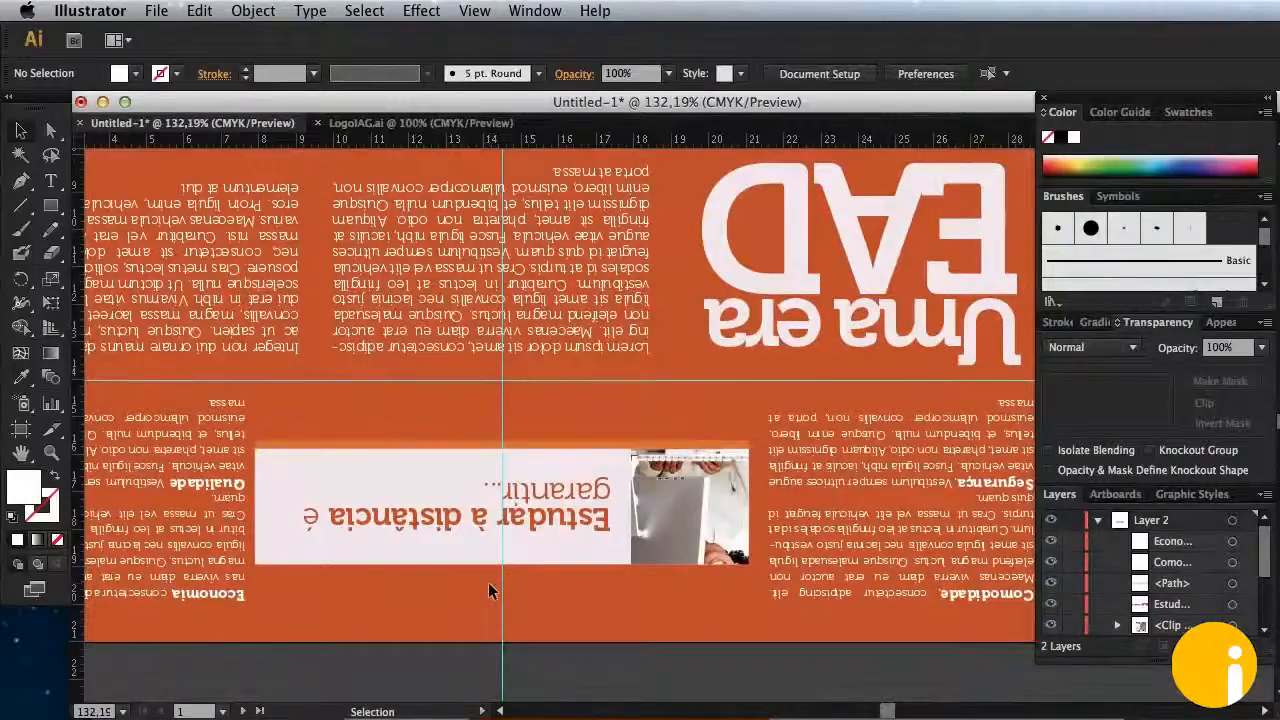
scroll(488, 590, "left", 1)
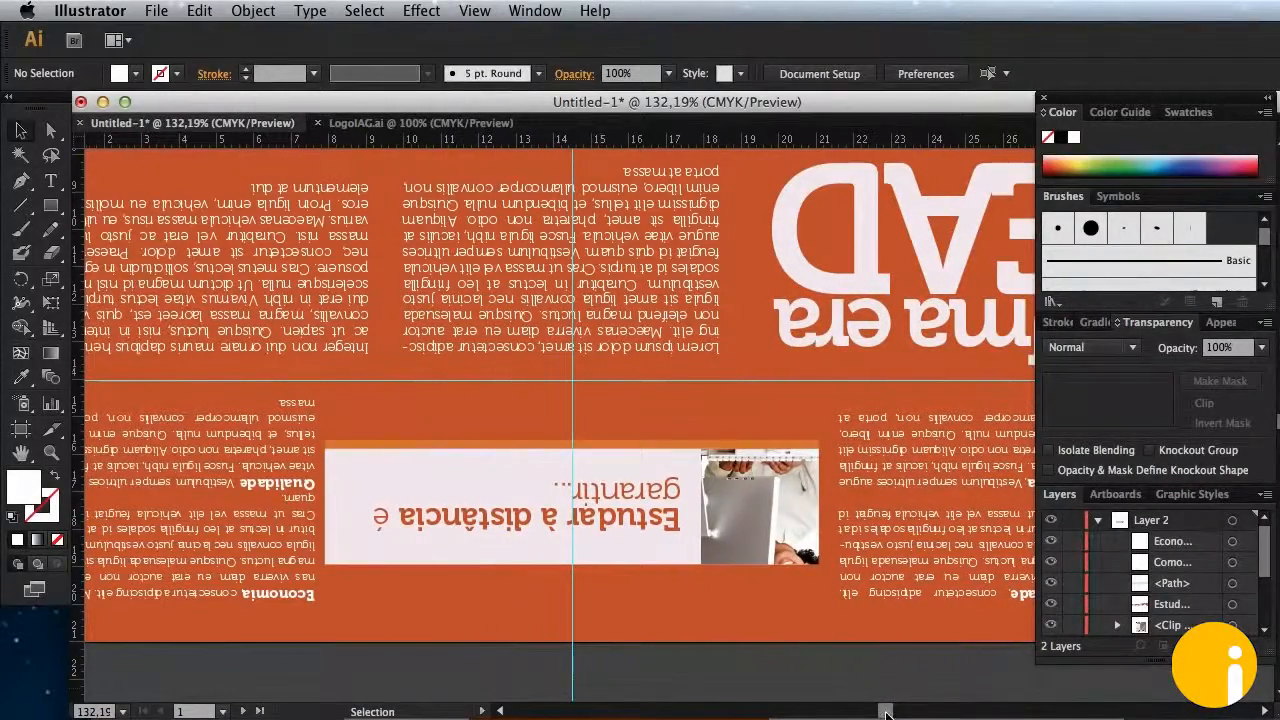
scroll(752, 613, "down", 1)
scroll(752, 613, "up", 8)
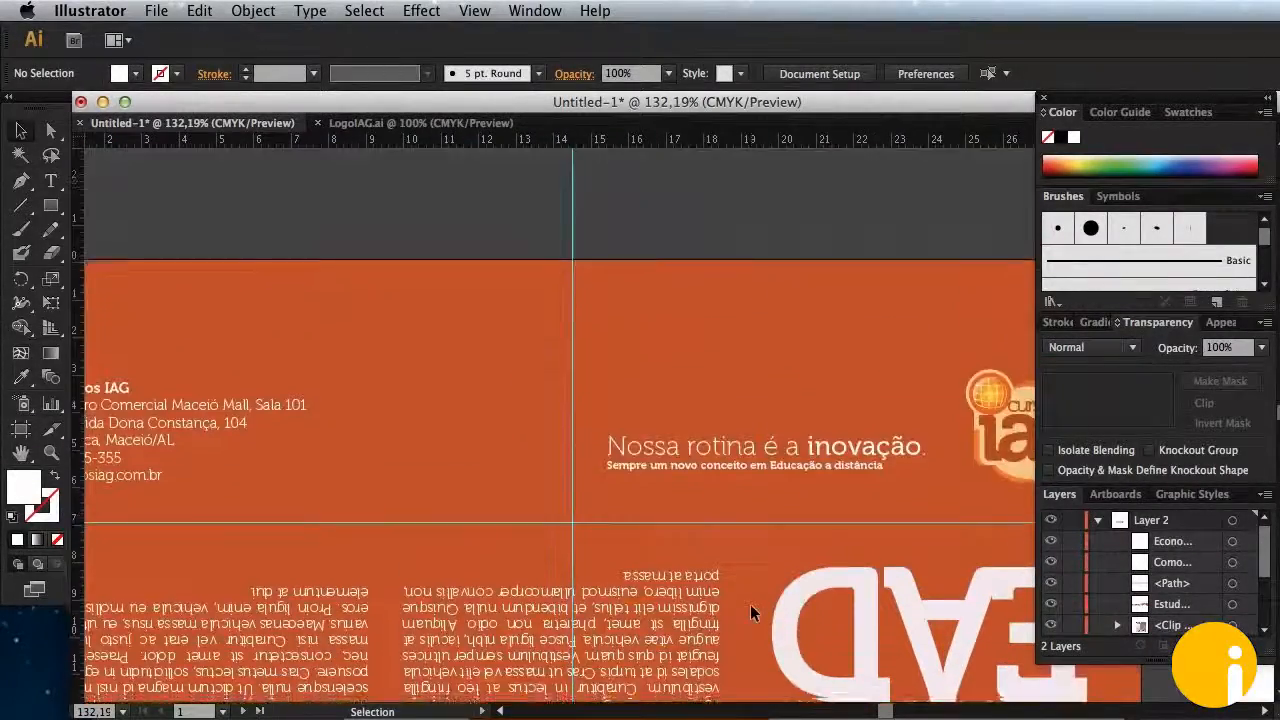
scroll(752, 613, "down", 1)
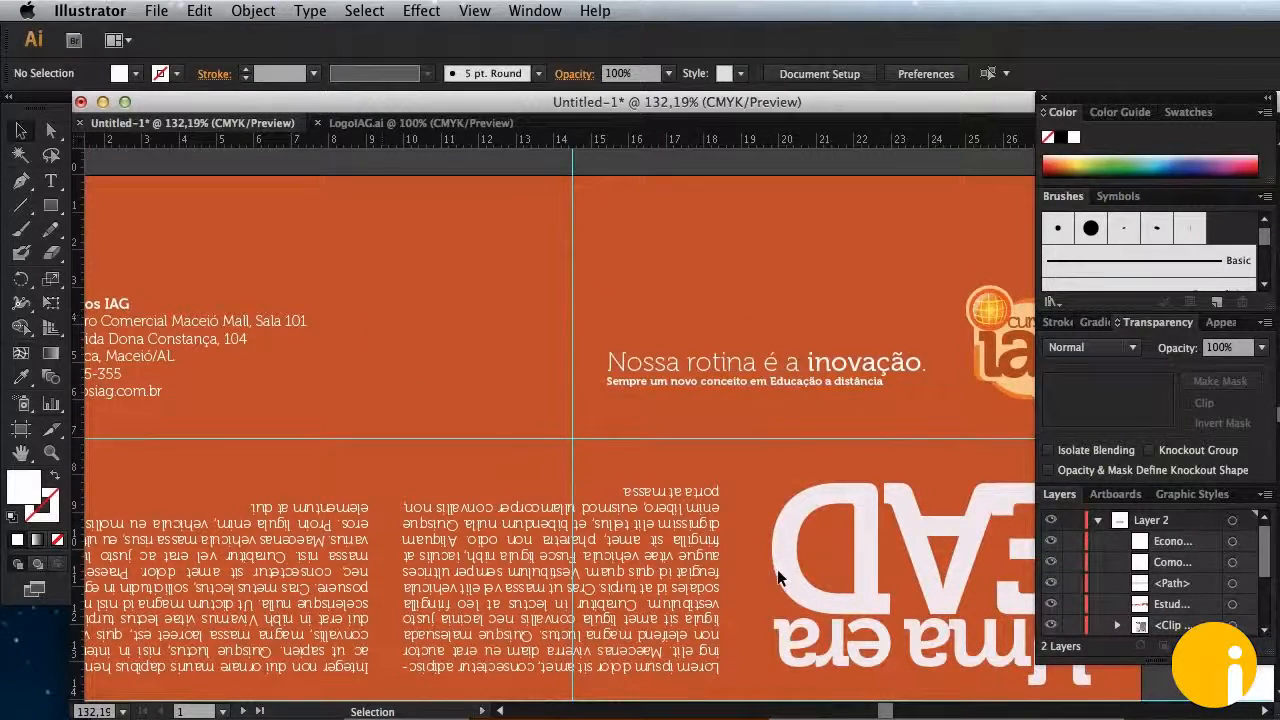
scroll(780, 578, "down", 3)
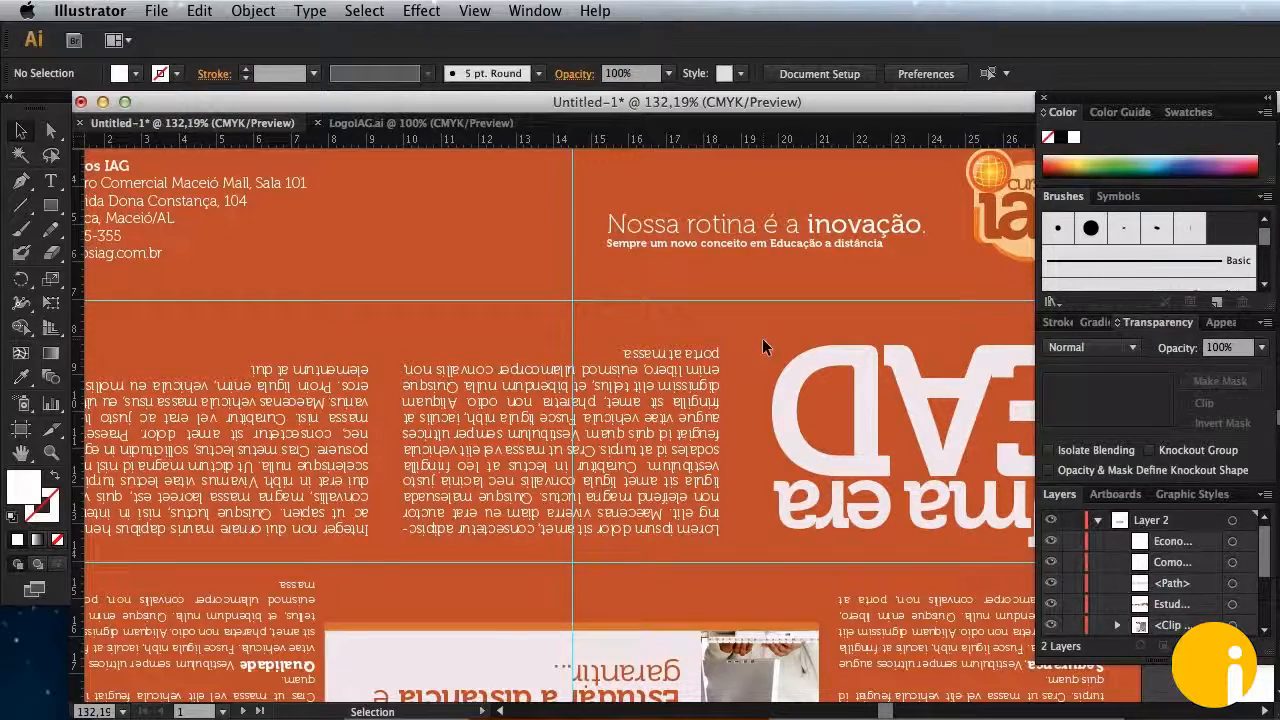
scroll(767, 449, "down", 5)
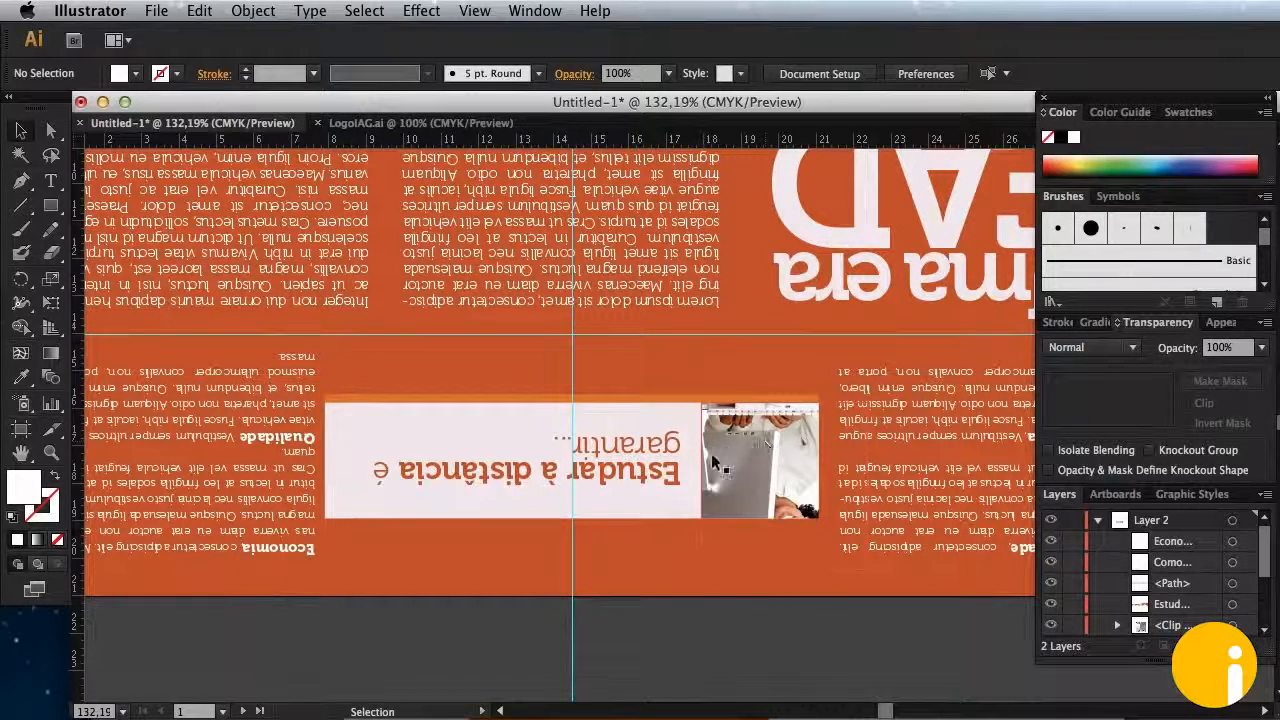
scroll(714, 460, "up", 5)
scroll(714, 461, "up", 5)
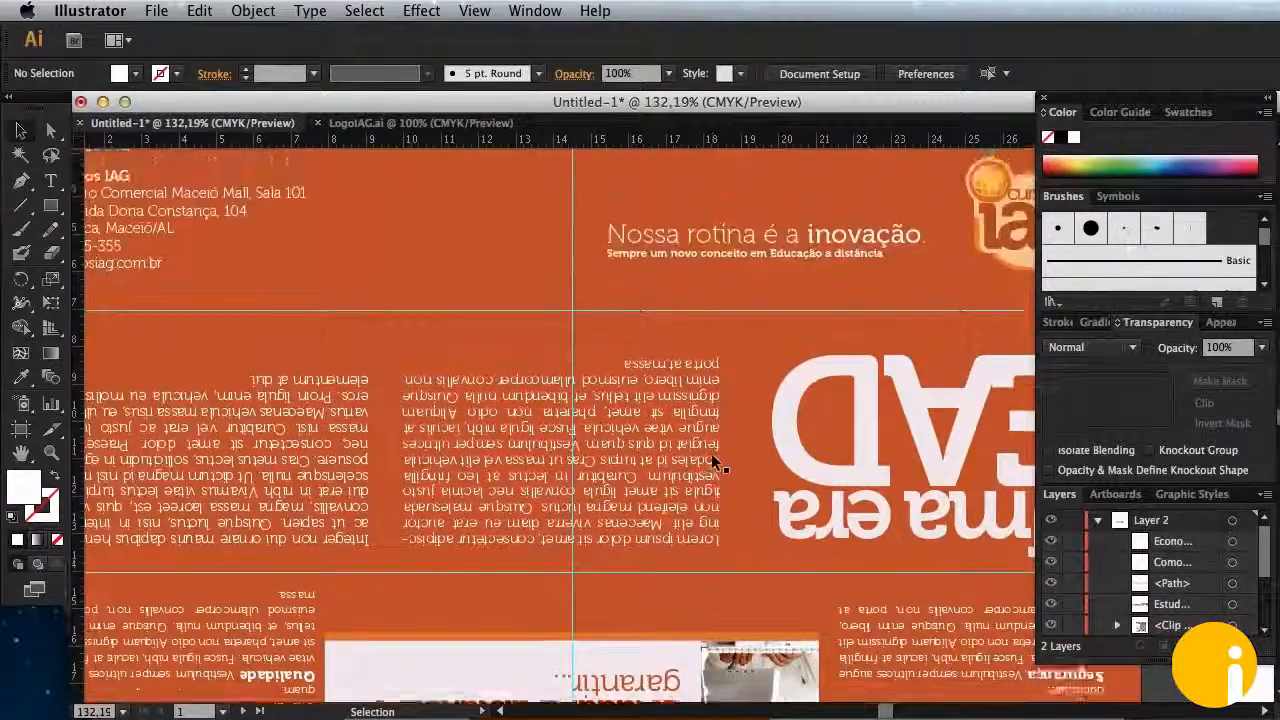
scroll(714, 460, "down", 3)
scroll(712, 460, "down", 3)
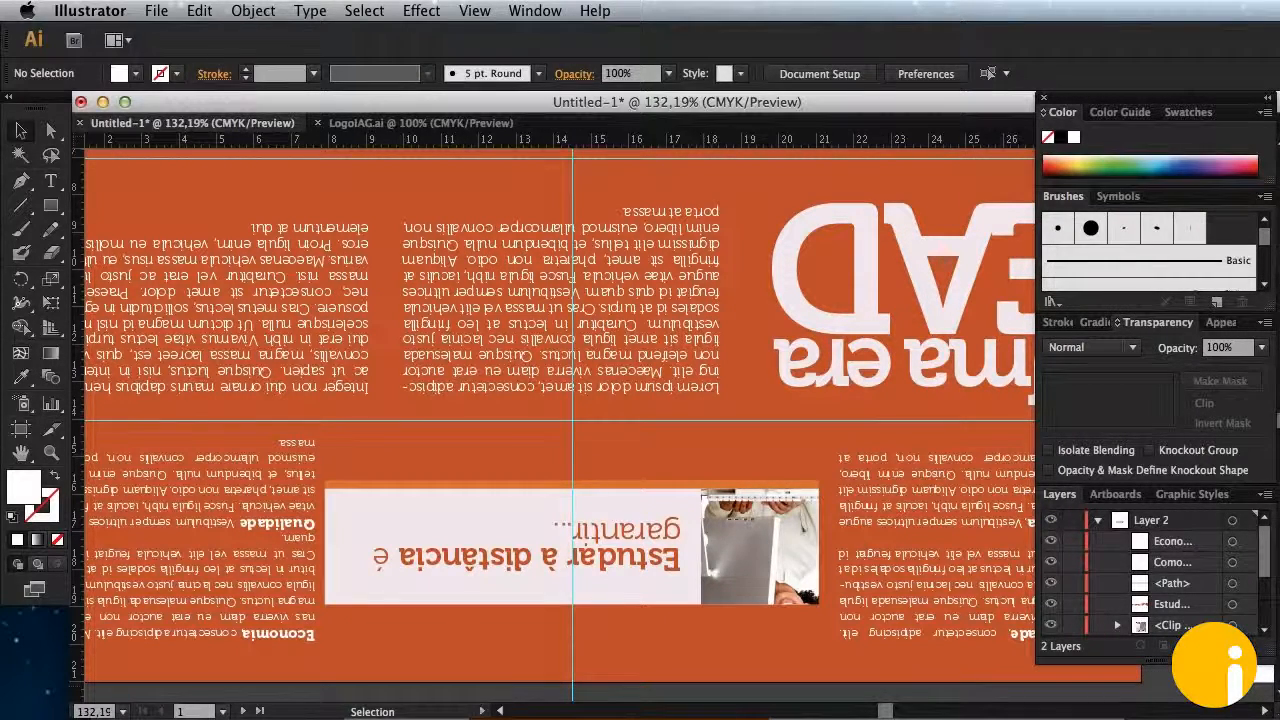
Step: Collapse Layer 2 and create a new layer above it for the contents of the blank second artboard
left_click(1265, 711)
left_click_drag(1265, 711, 1265, 711)
scroll(329, 498, "up", 1)
scroll(330, 500, "down", 3)
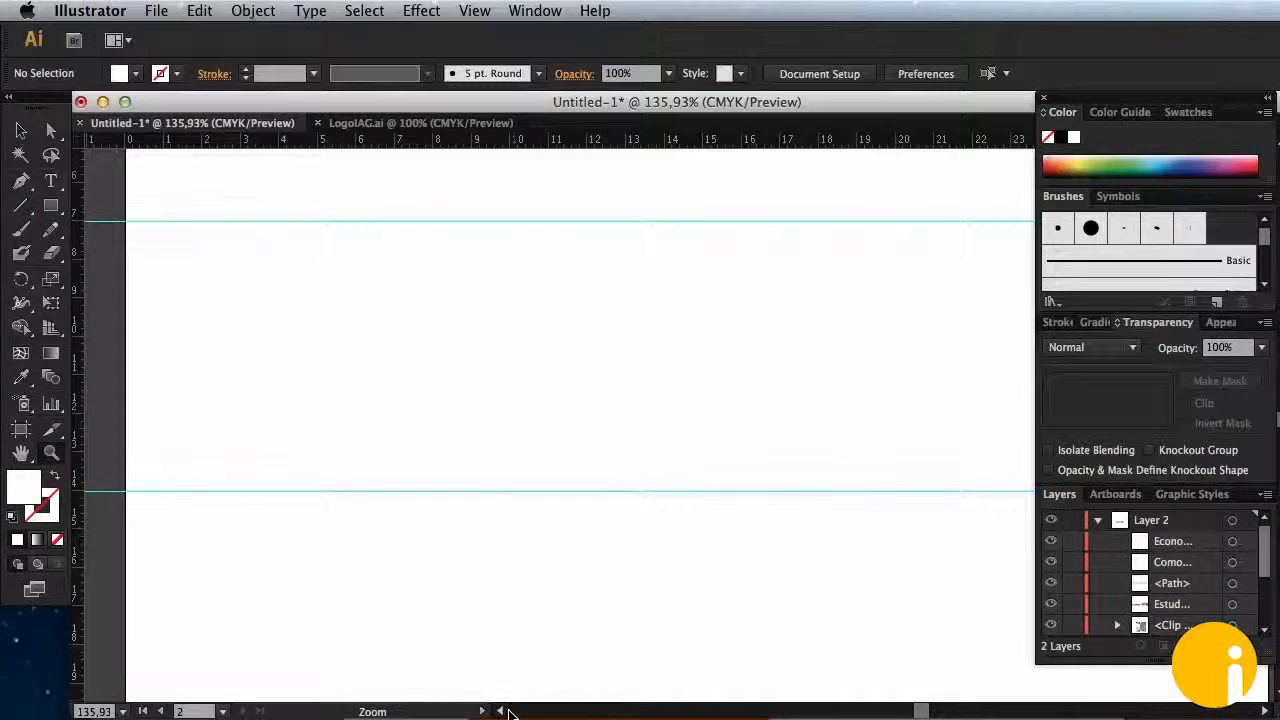
scroll(508, 712, "left", 10)
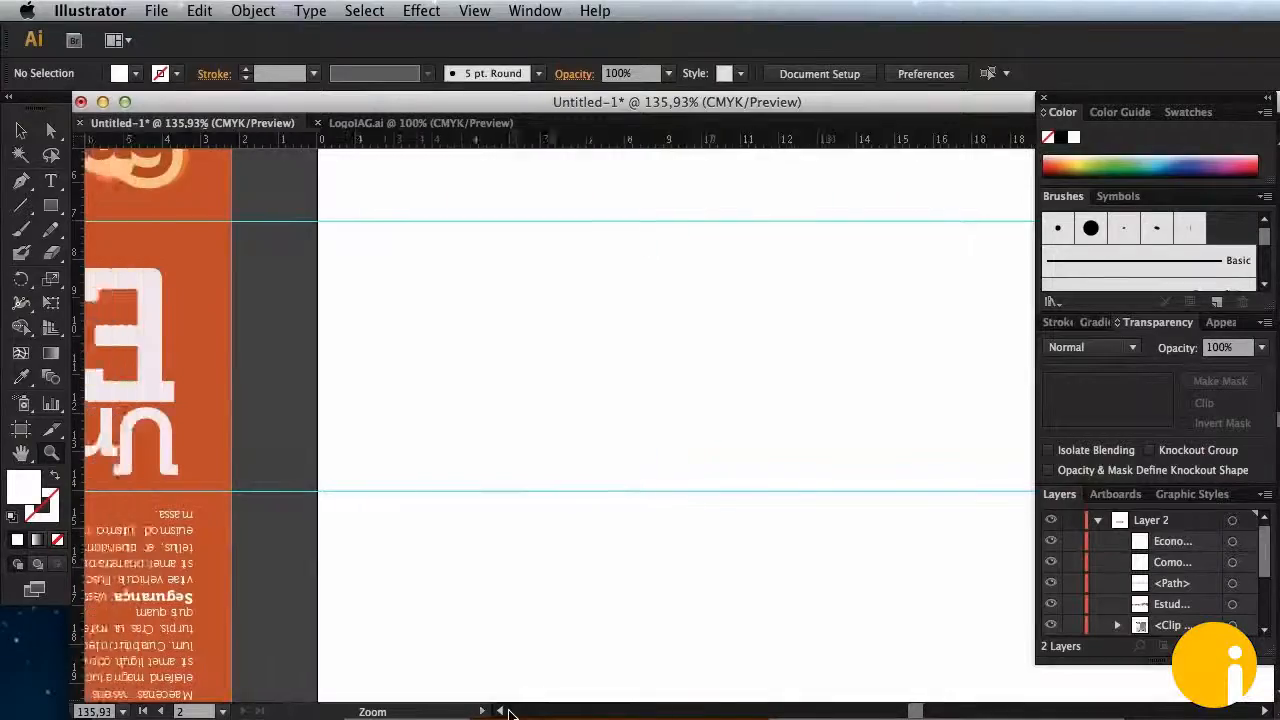
scroll(508, 712, "left", 5)
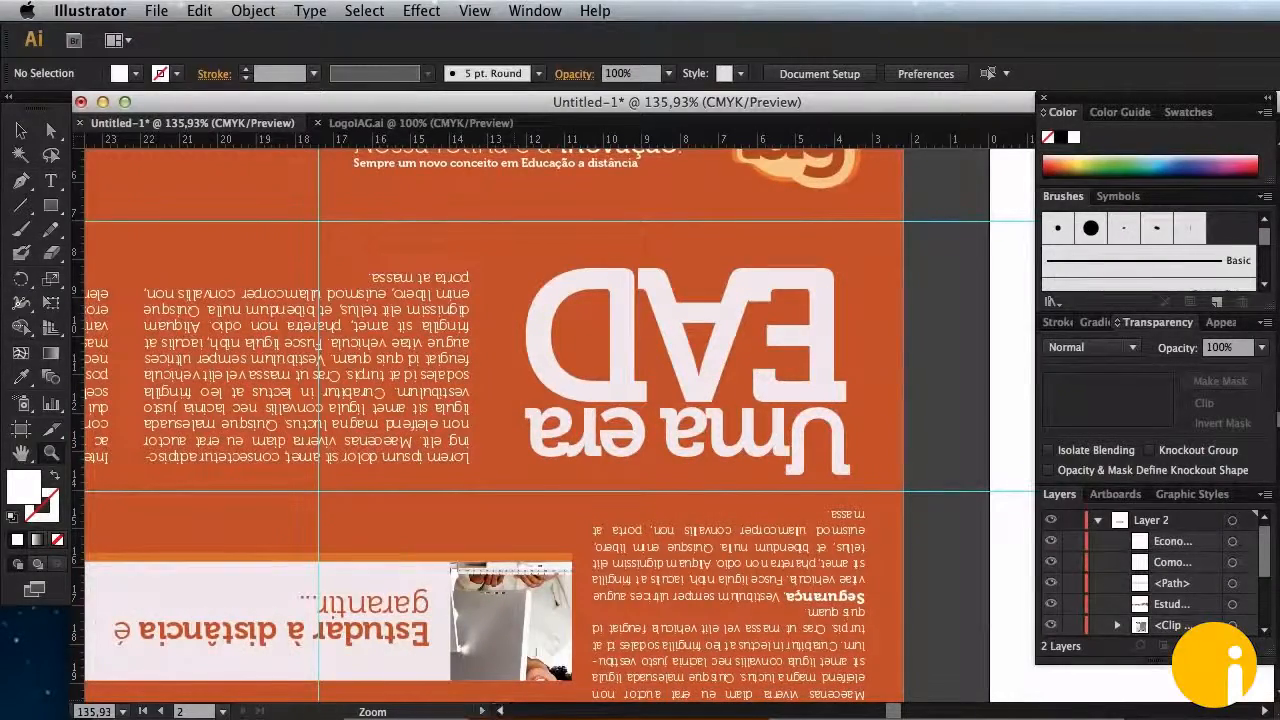
left_click(1265, 711)
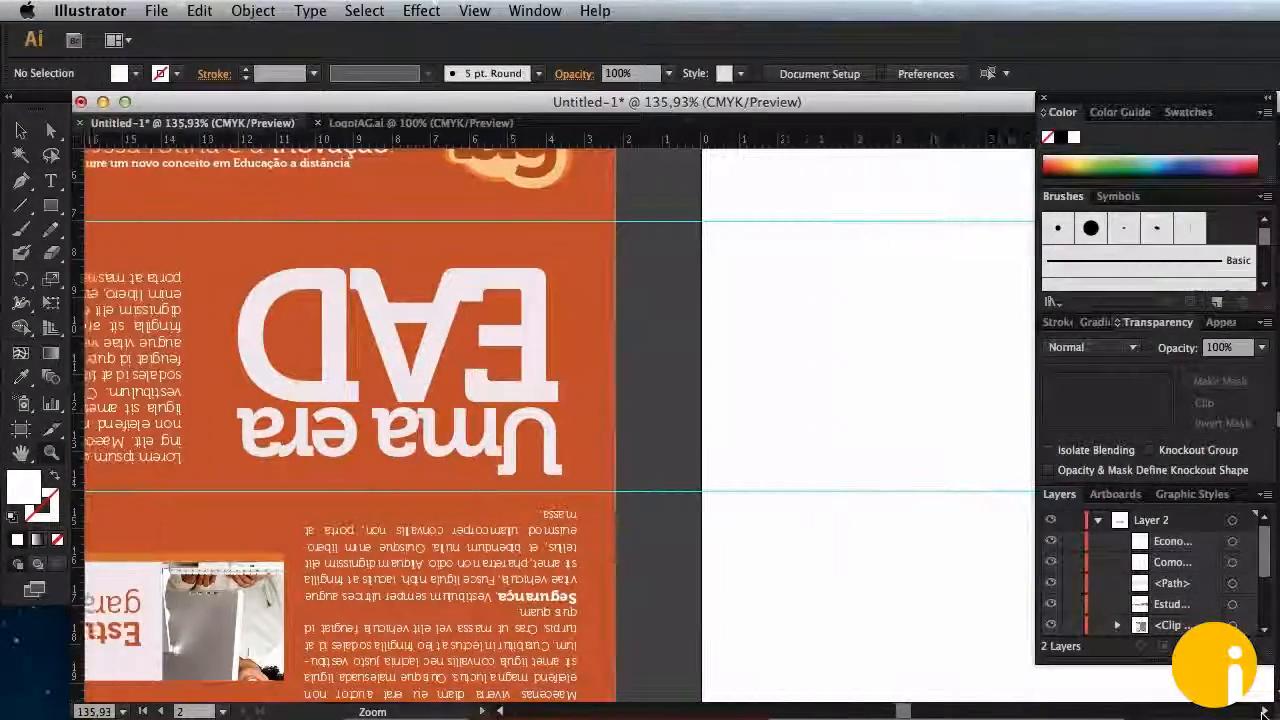
scroll(652, 452, "down", 1)
scroll(652, 452, "up", 5)
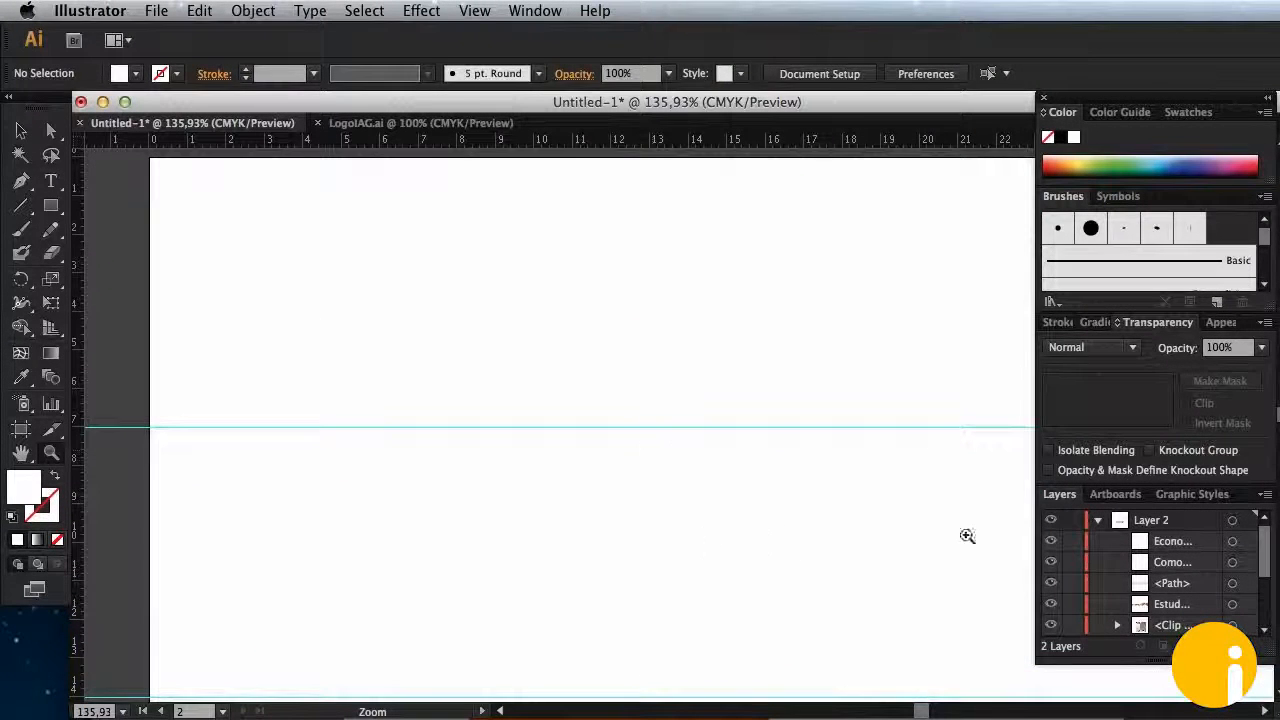
left_click(1097, 520)
left_click(1165, 643)
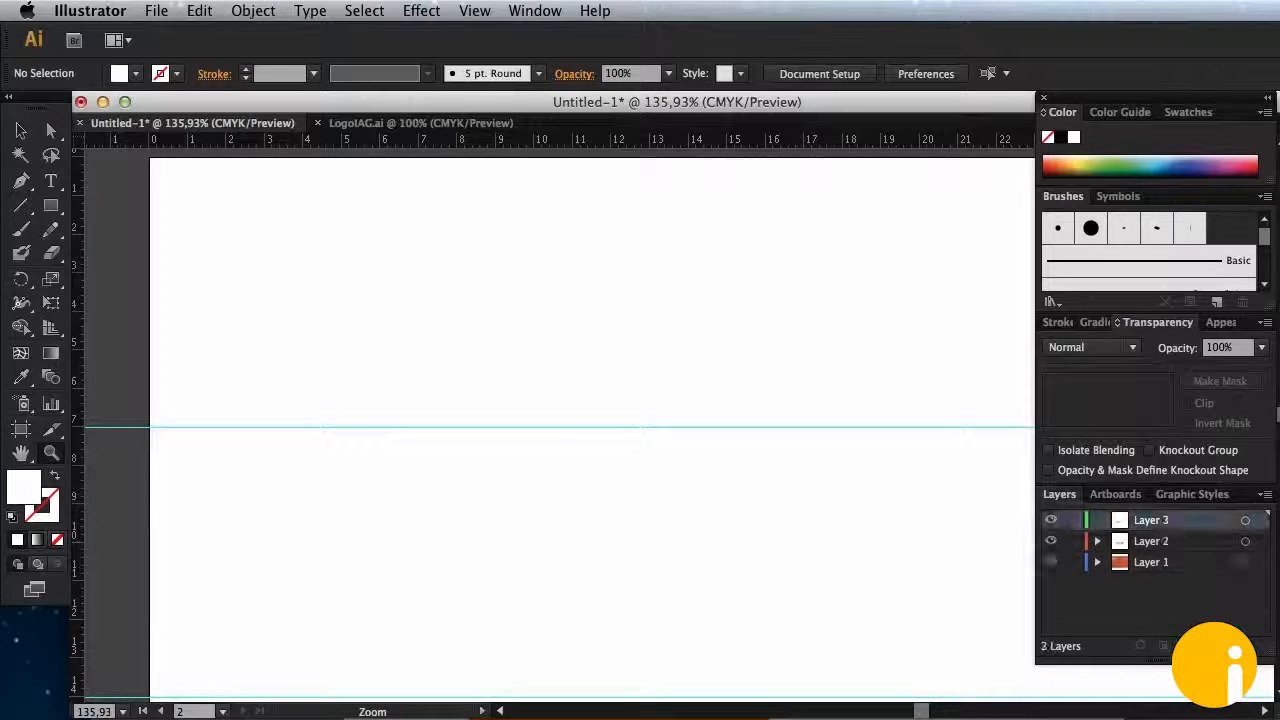
Step: Examine the blank second artboard next to the first page, comparing how the fold guides divide both into panels
left_click(617, 362)
left_click(20, 131)
scroll(560, 400, "right", 5)
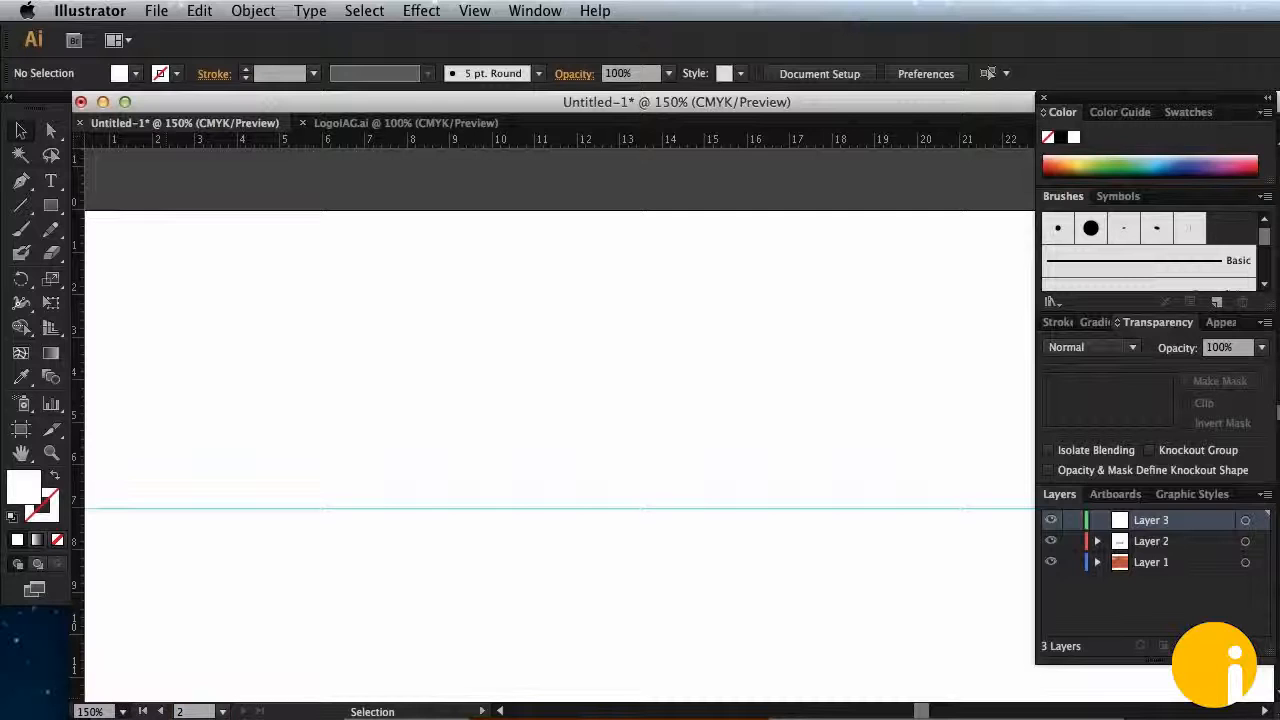
key("super+minus")
key("super+minus")
scroll(594, 451, "down", 5)
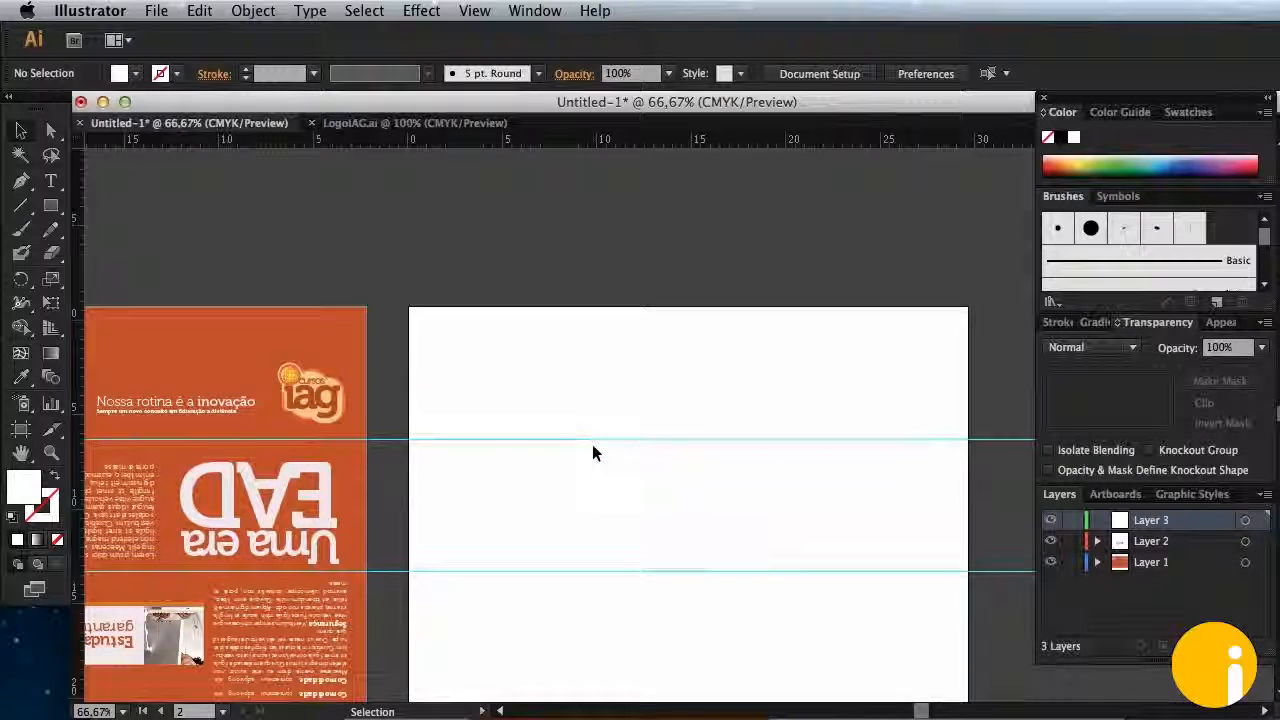
scroll(592, 453, "up", 2)
scroll(592, 453, "up", 1)
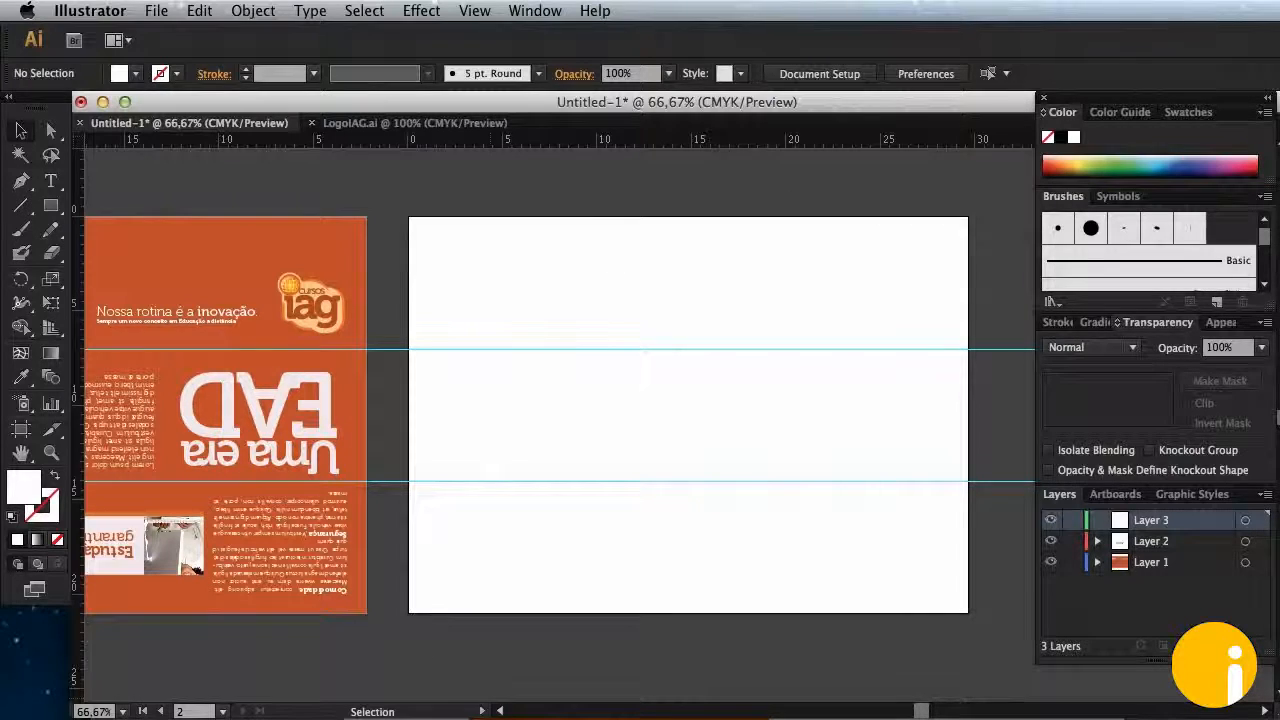
left_click(500, 711)
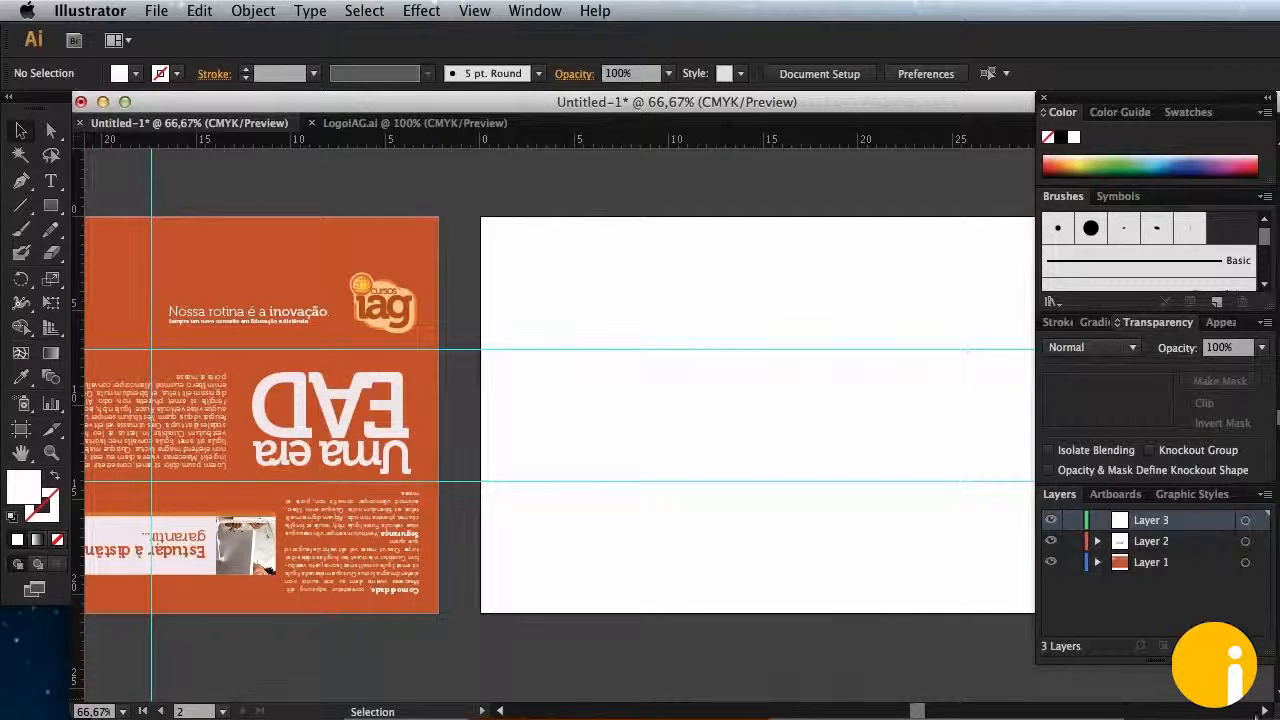
scroll(471, 367, "right", 5)
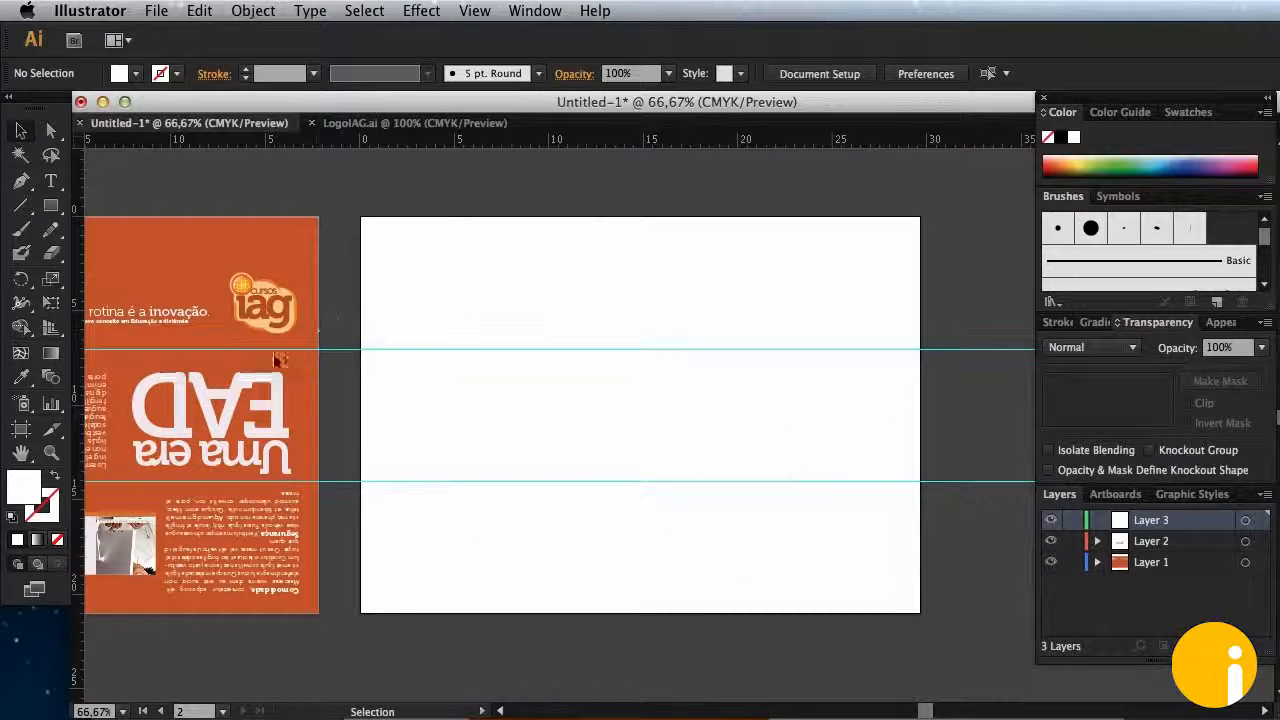
Step: Draw a white rectangle about 13.3 cm wide and 4.5 cm high in the second artboard's upper panel, starting at its left edge
left_click(51, 452)
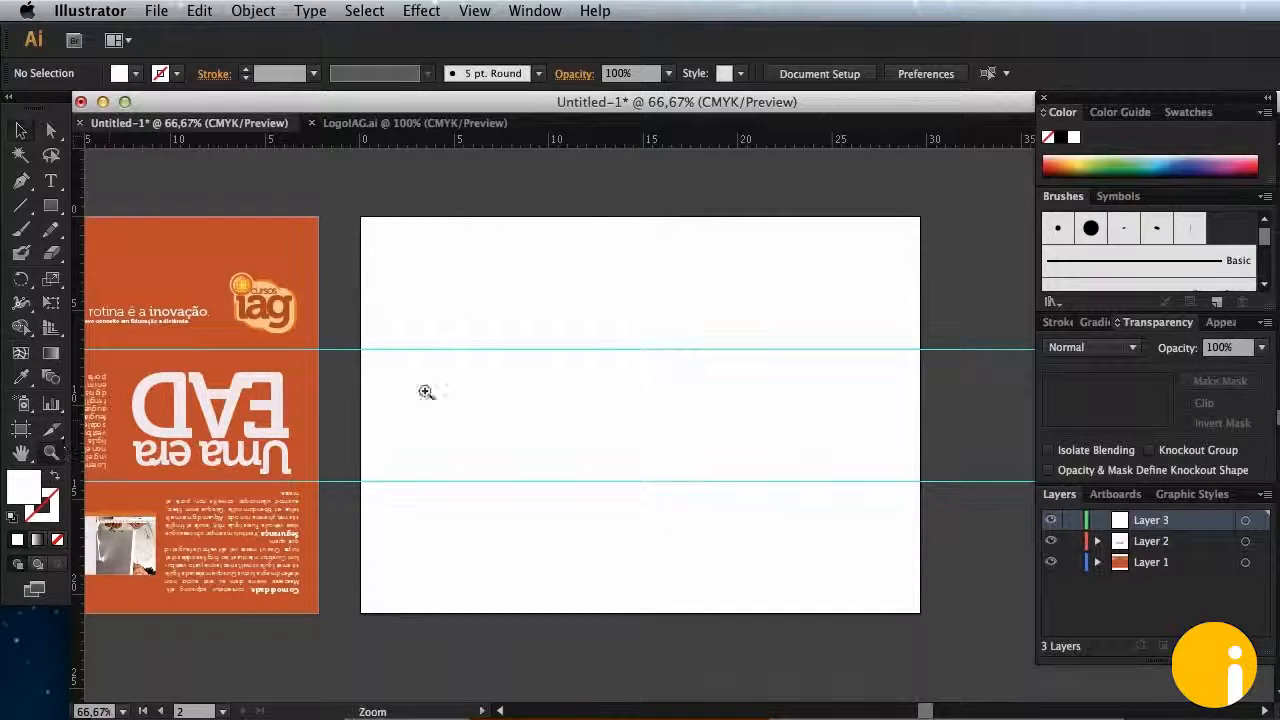
left_click_drag(345, 199, 825, 409)
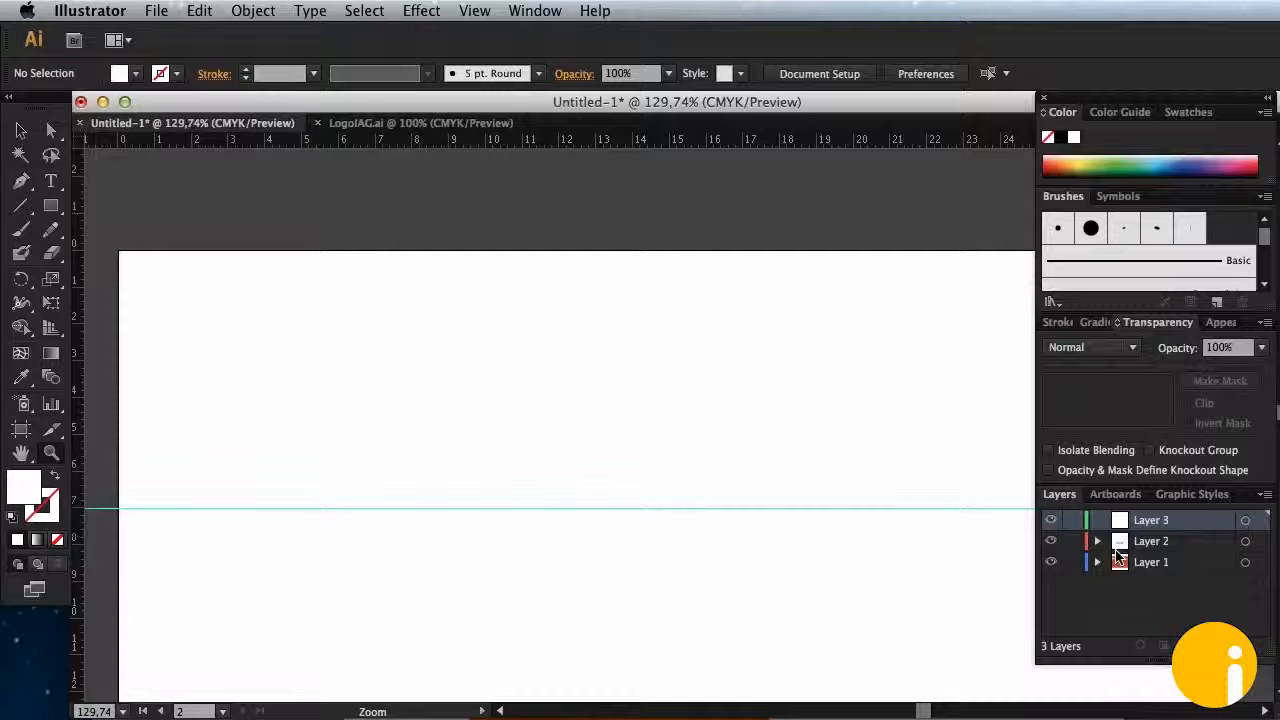
scroll(495, 457, "down", 8)
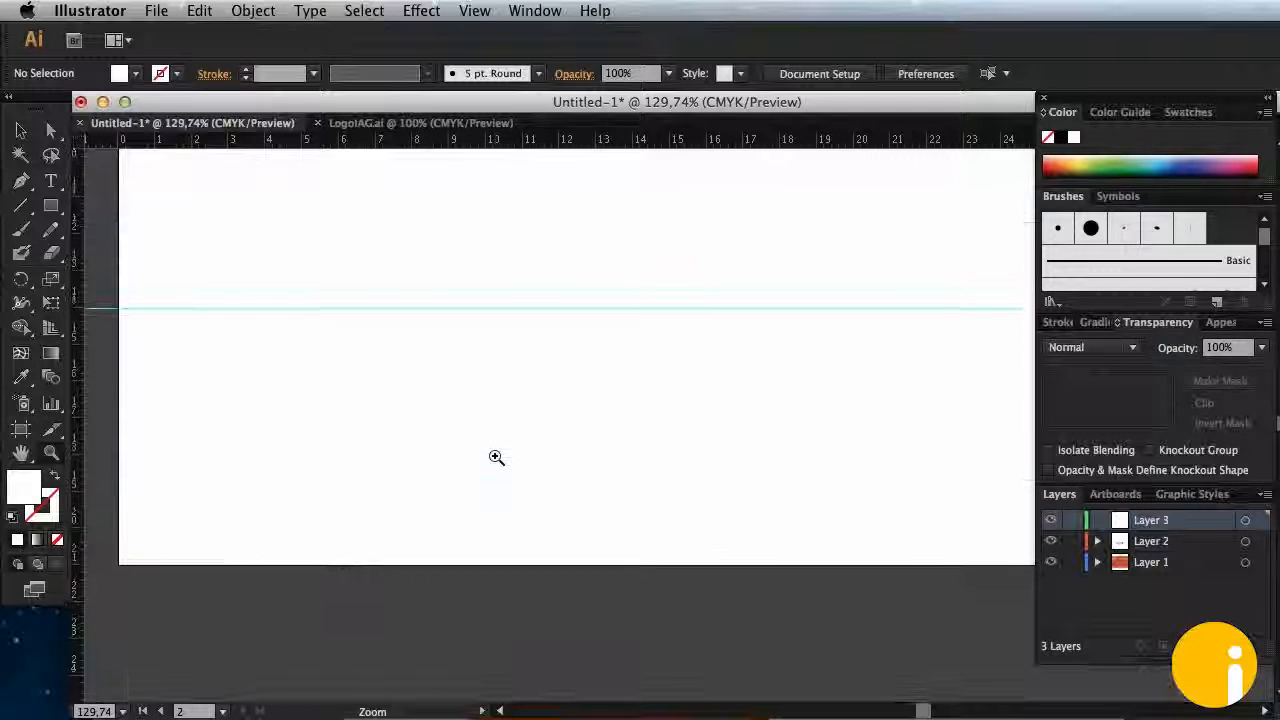
scroll(495, 457, "up", 9)
scroll(495, 457, "down", 2)
scroll(496, 457, "down", 4)
scroll(496, 457, "up", 5)
scroll(496, 457, "down", 1)
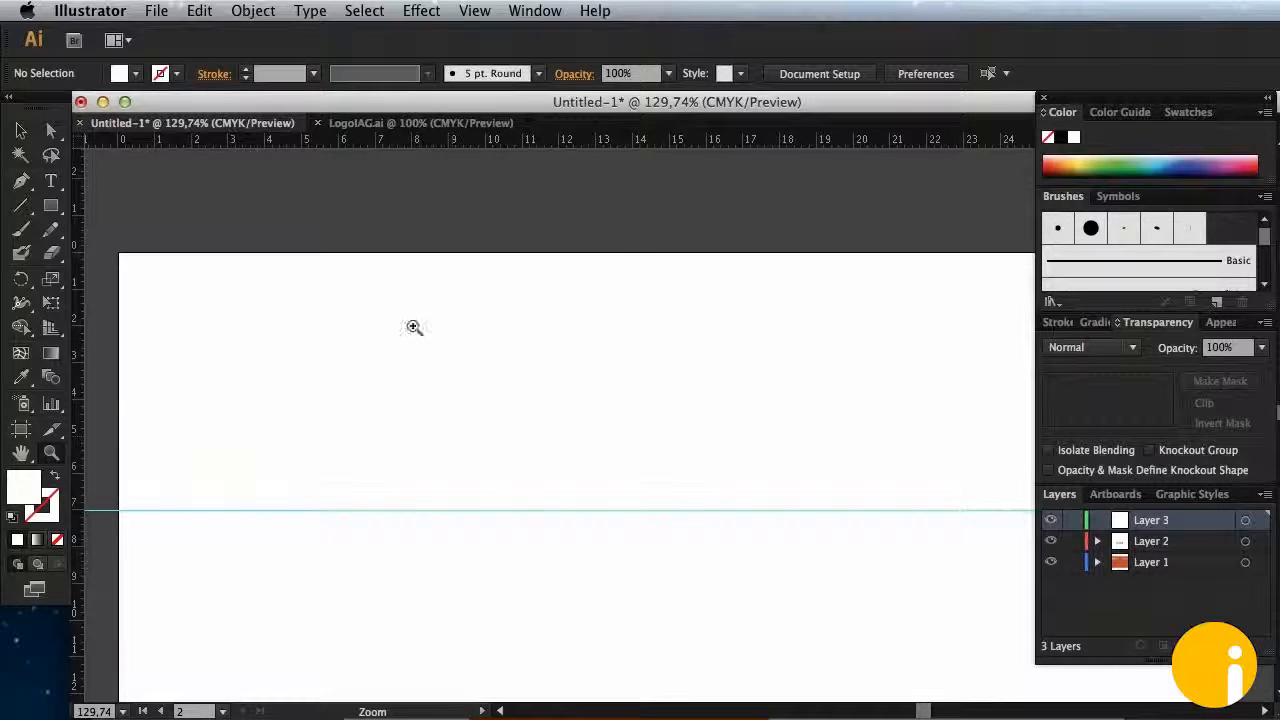
scroll(515, 510, "down", 5)
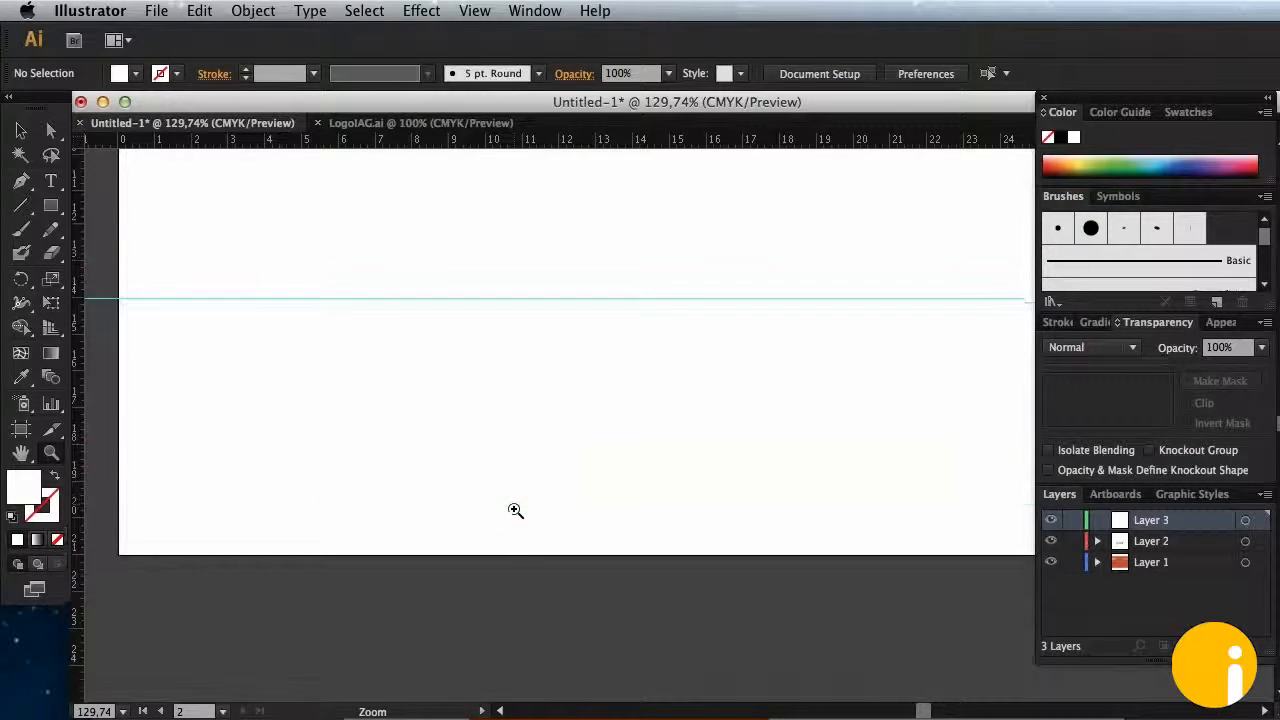
scroll(515, 510, "up", 2)
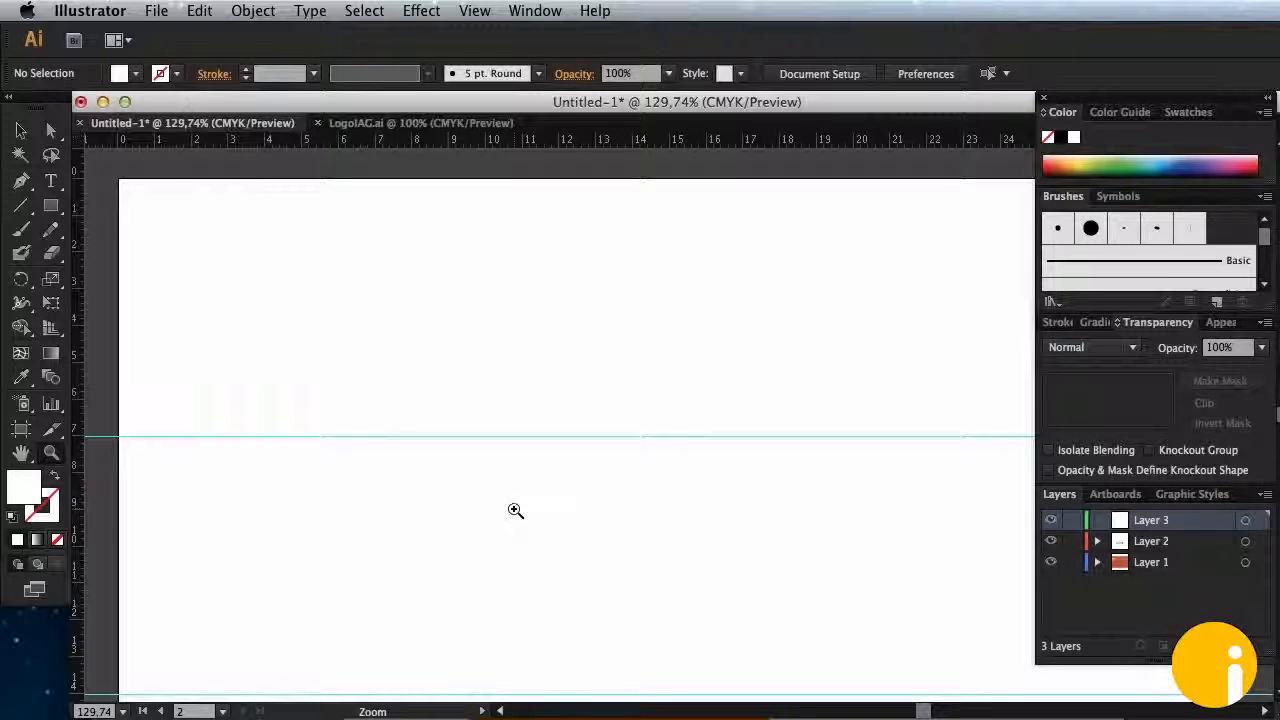
left_click(51, 205)
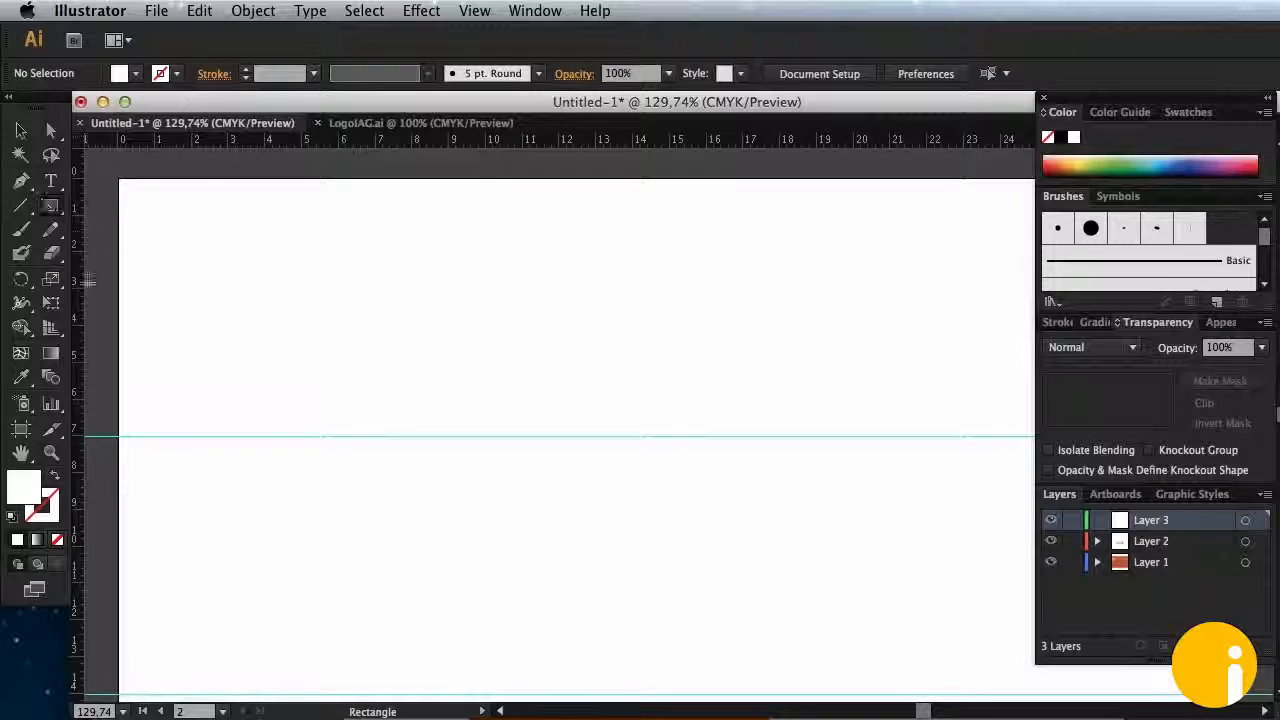
left_click_drag(119, 246, 605, 413)
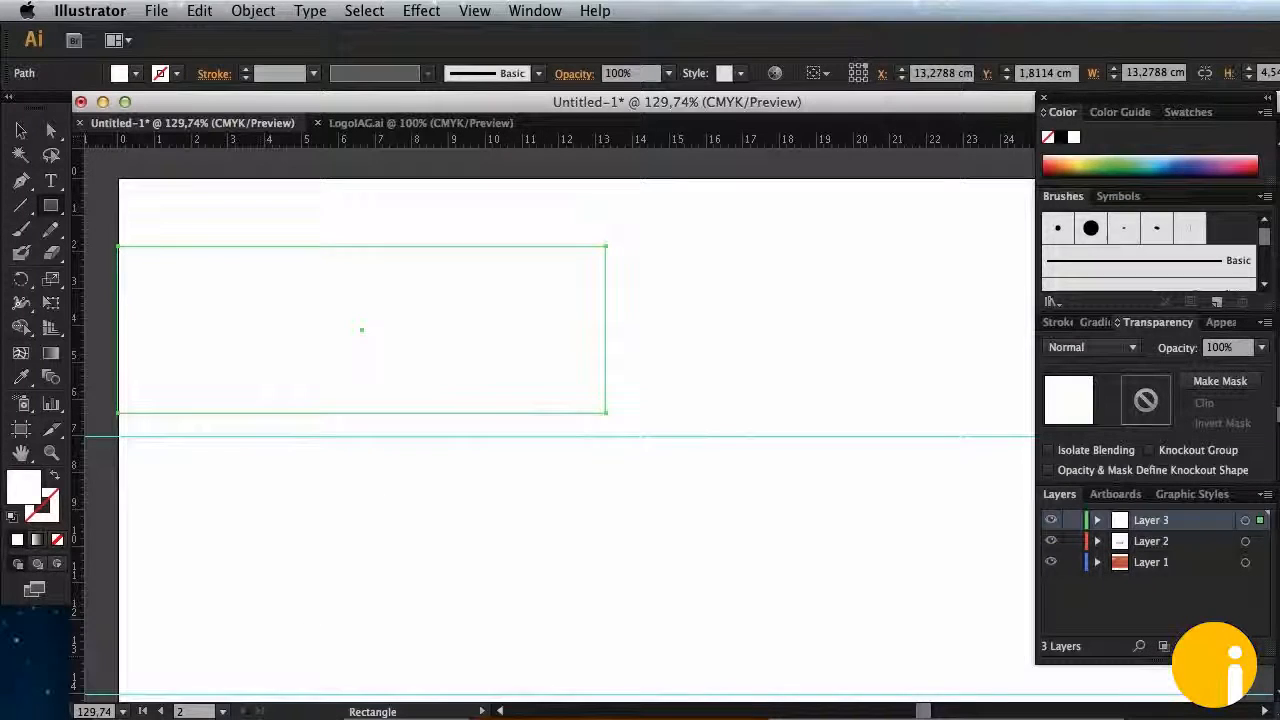
Step: Fill the second artboard's rectangle with the orange sampled from the first page and extend its right edge to a width of about 15.6 cm
left_click(500, 711)
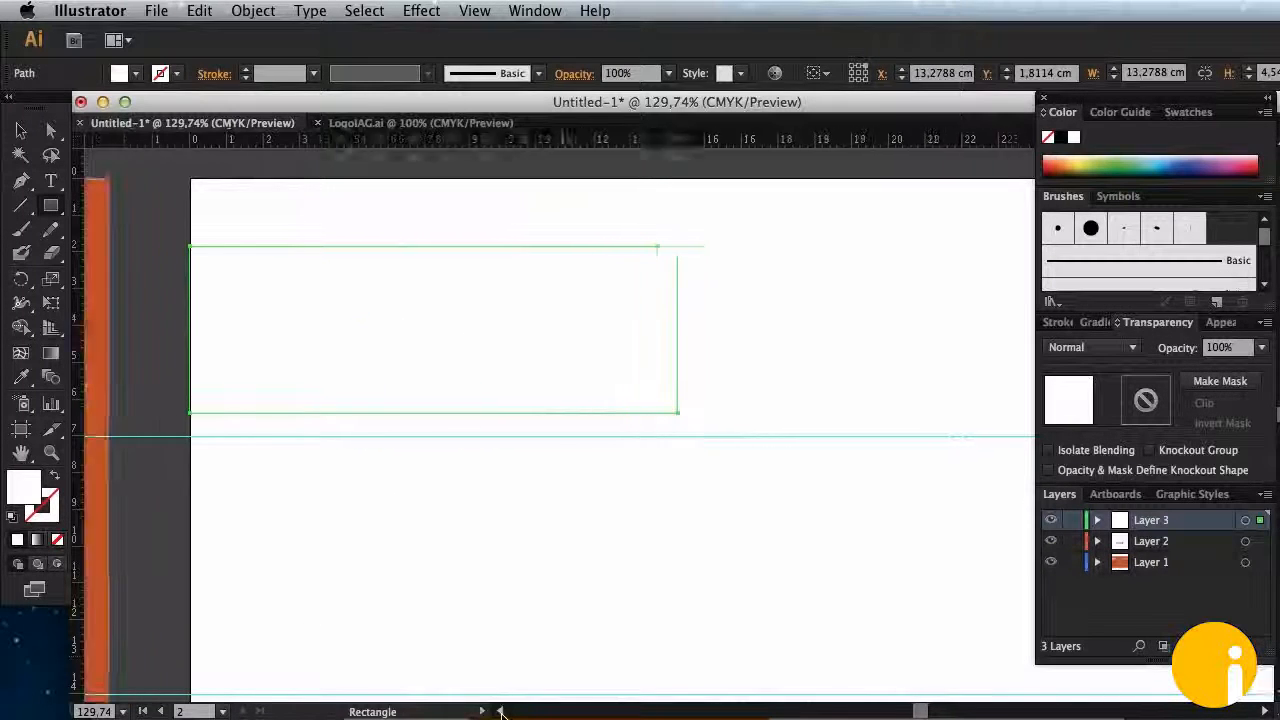
left_click(21, 377)
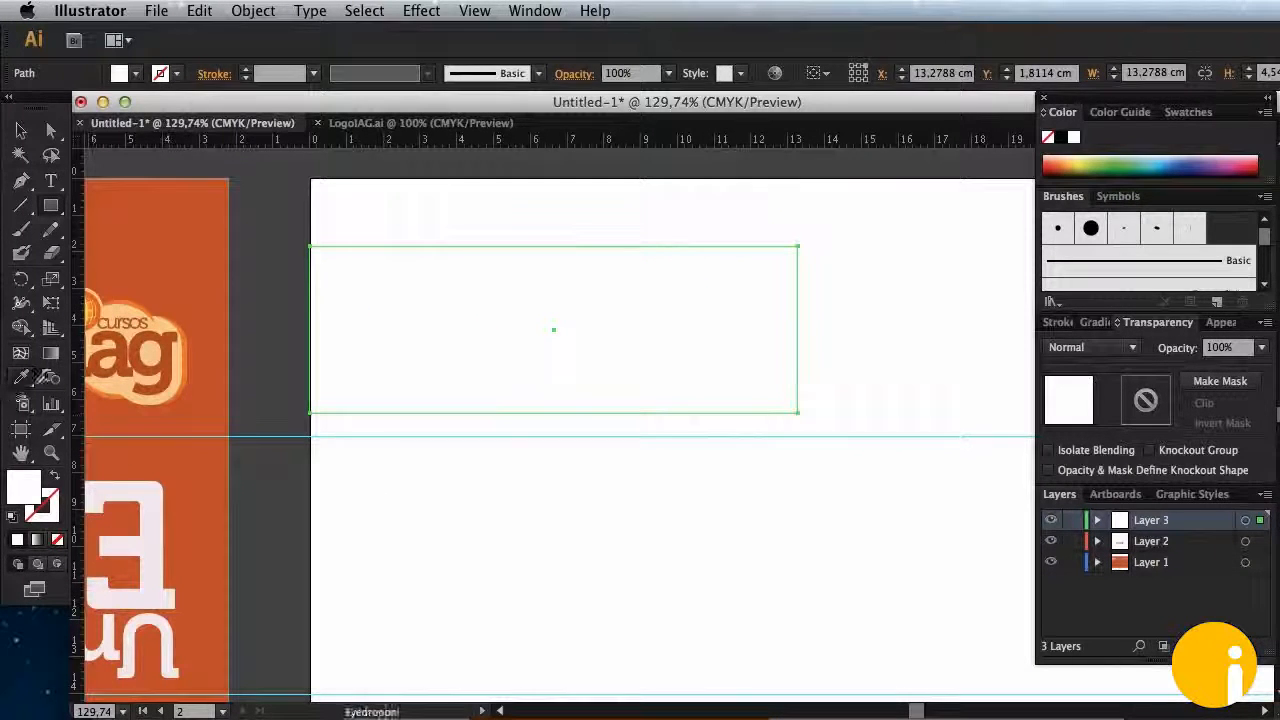
left_click(226, 397)
left_click(21, 130)
left_click_drag(802, 332, 883, 332)
left_click(268, 280)
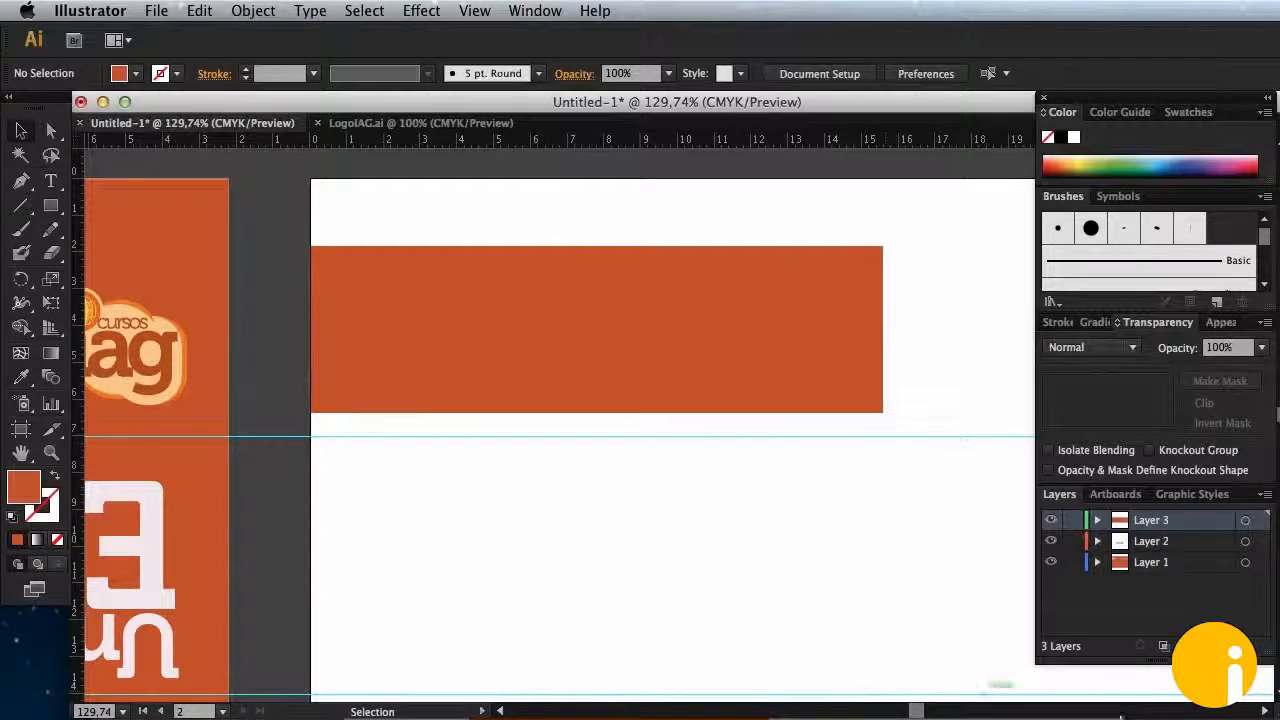
Step: Try to shrink the orange rectangle proportionally about its centre and undo each resize
scroll(1263, 709, "right", 6)
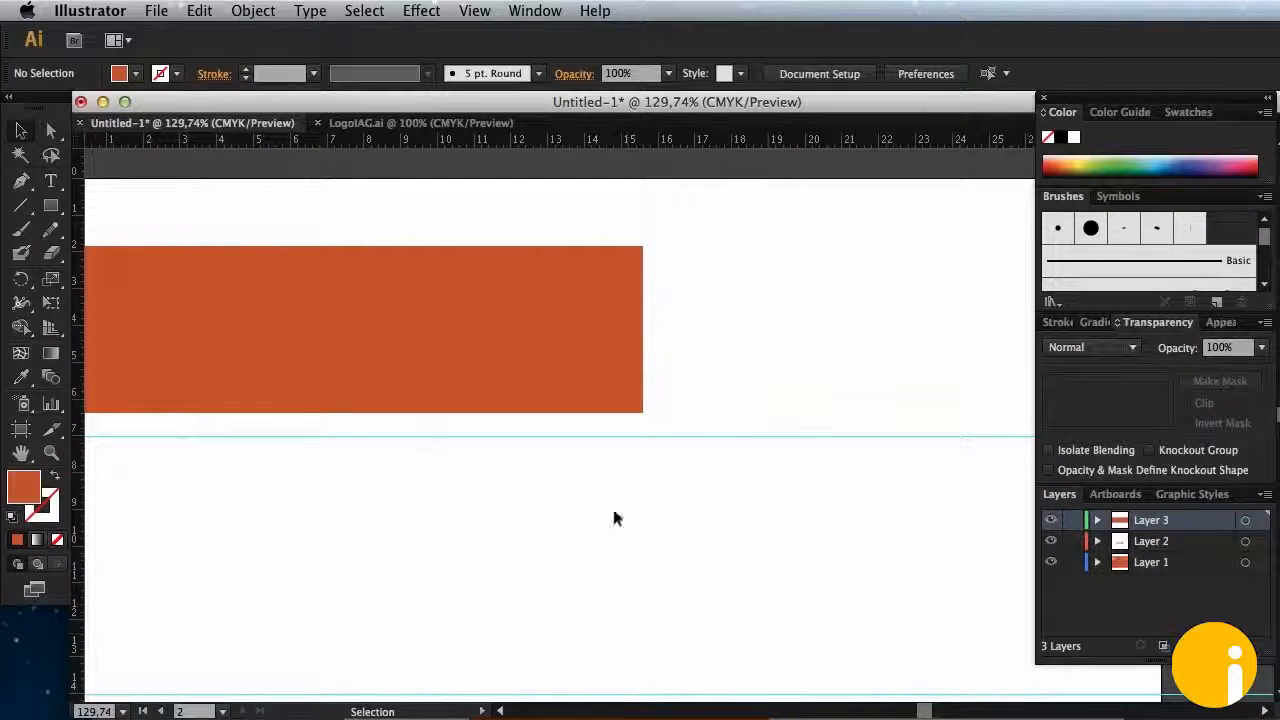
scroll(498, 712, "left", 3)
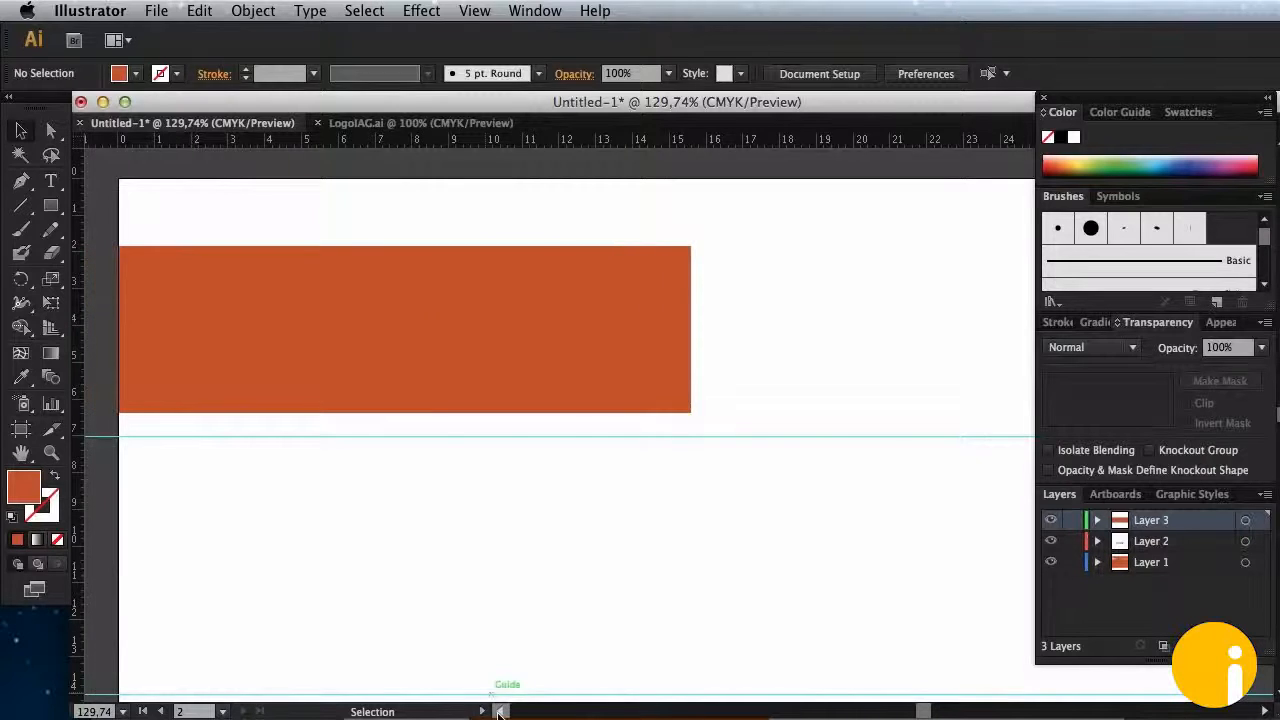
left_click(426, 329)
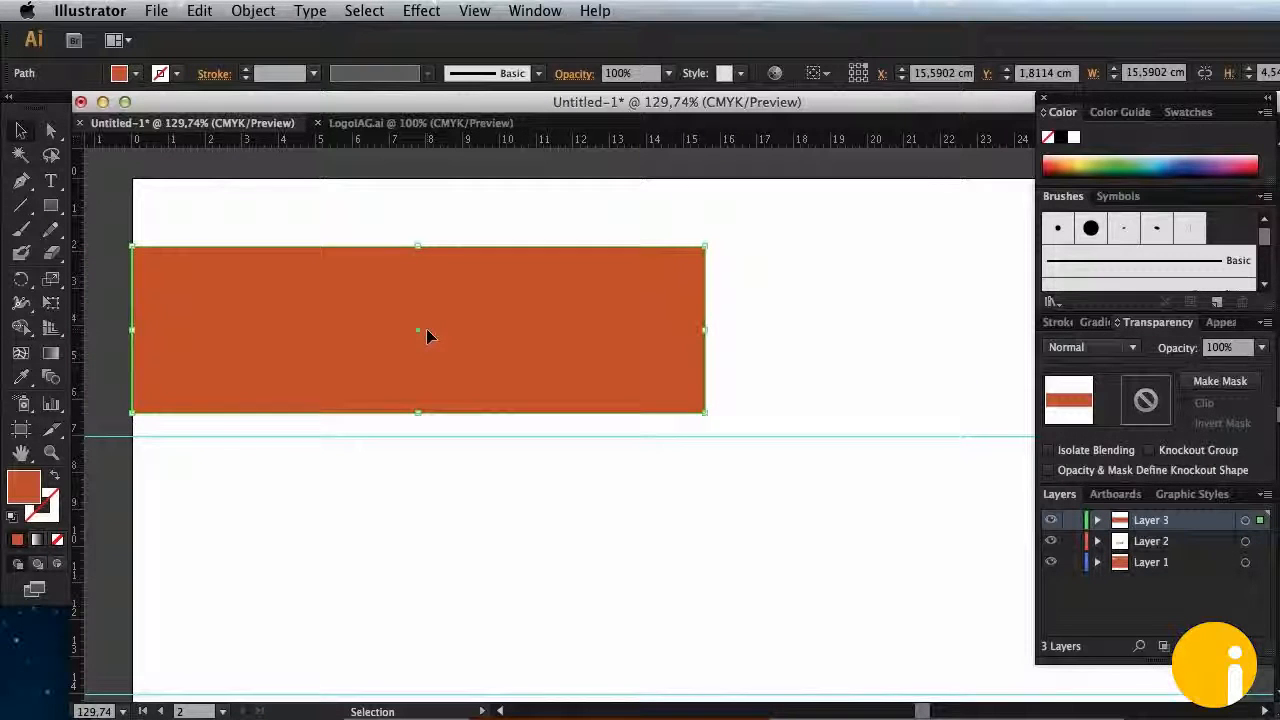
left_click_drag(137, 329, 348, 340)
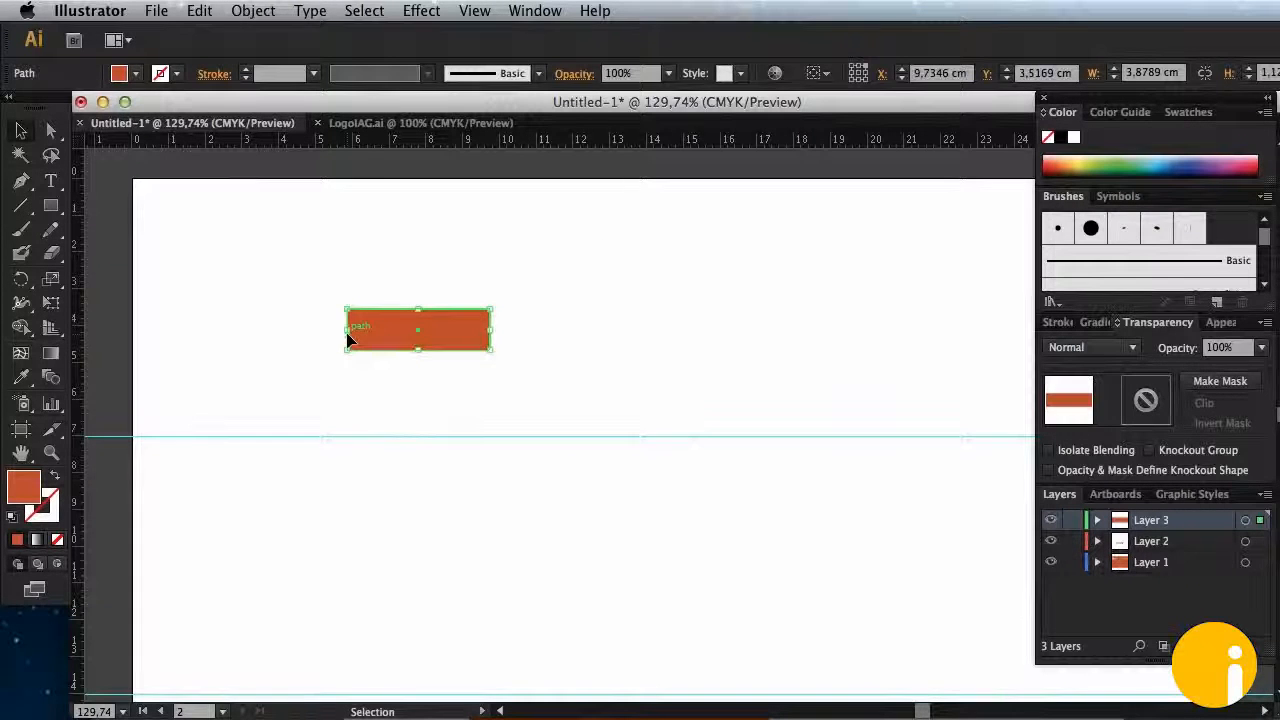
key("super+z")
left_click_drag(133, 330, 569, 342)
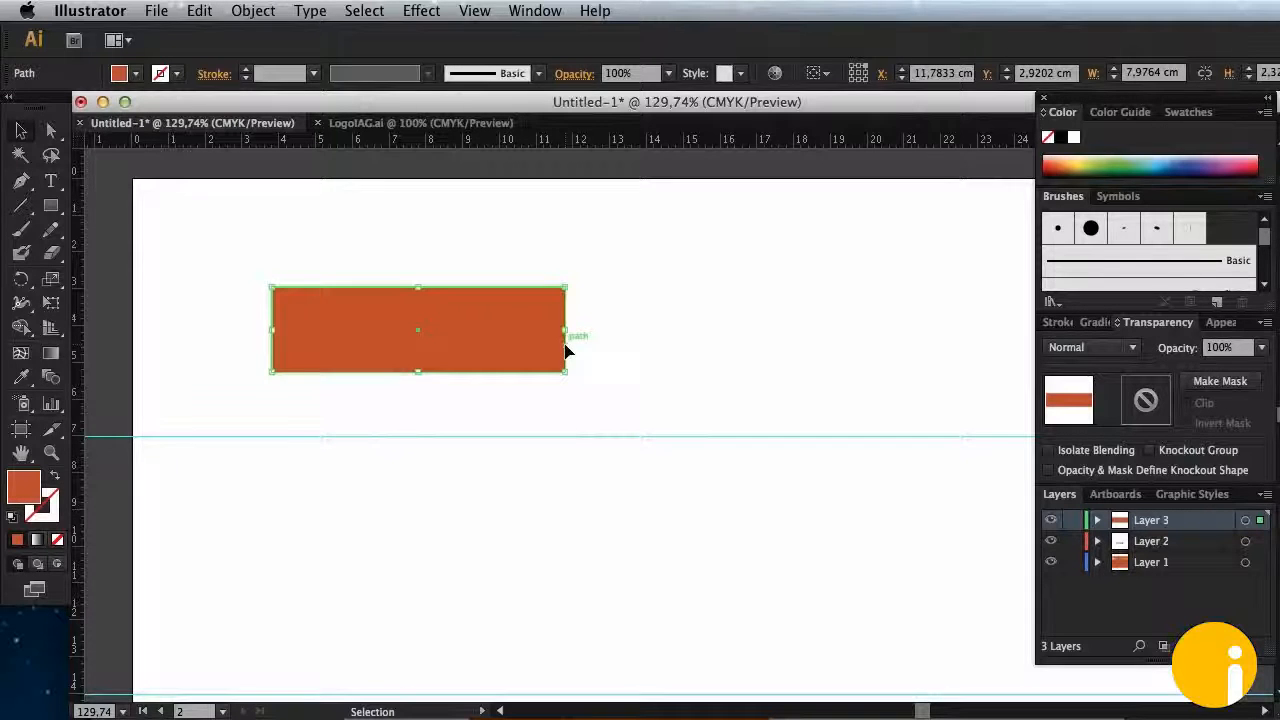
key("super+z")
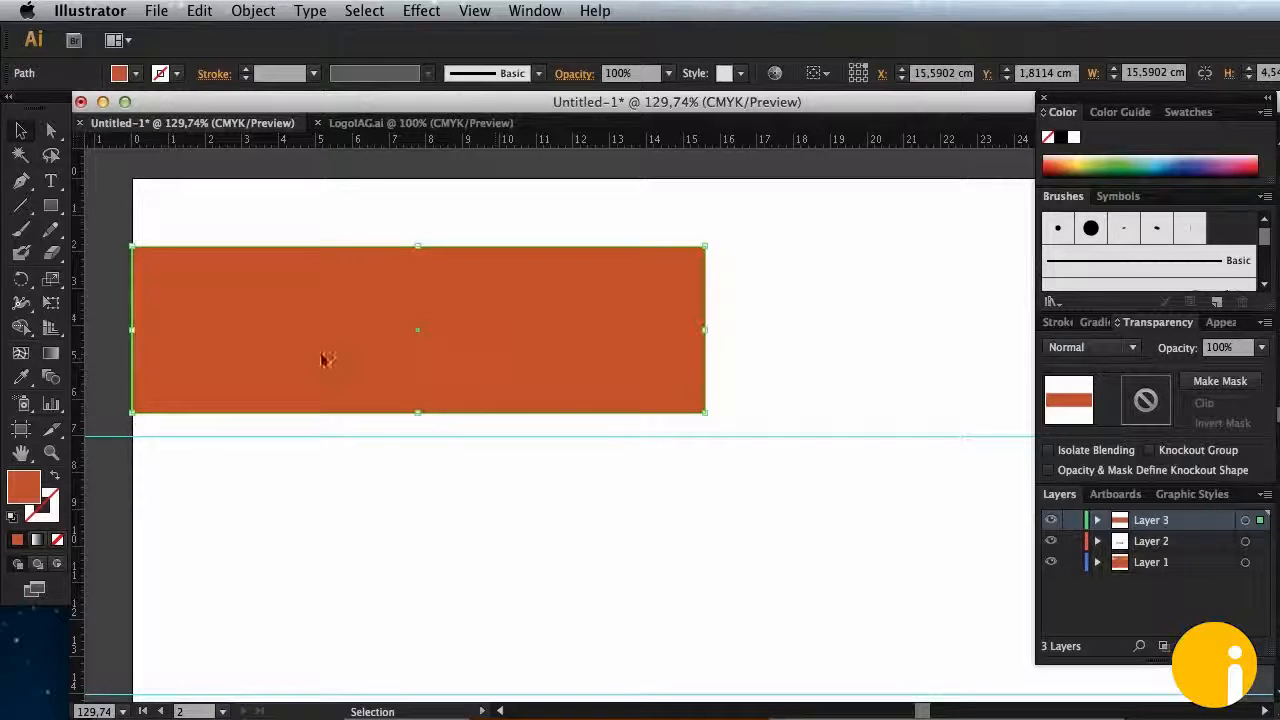
Step: Draw a full-height rectangle about 4.9 cm wide over the orange bar's right end and fill it with dark red #872910
left_click(51, 205)
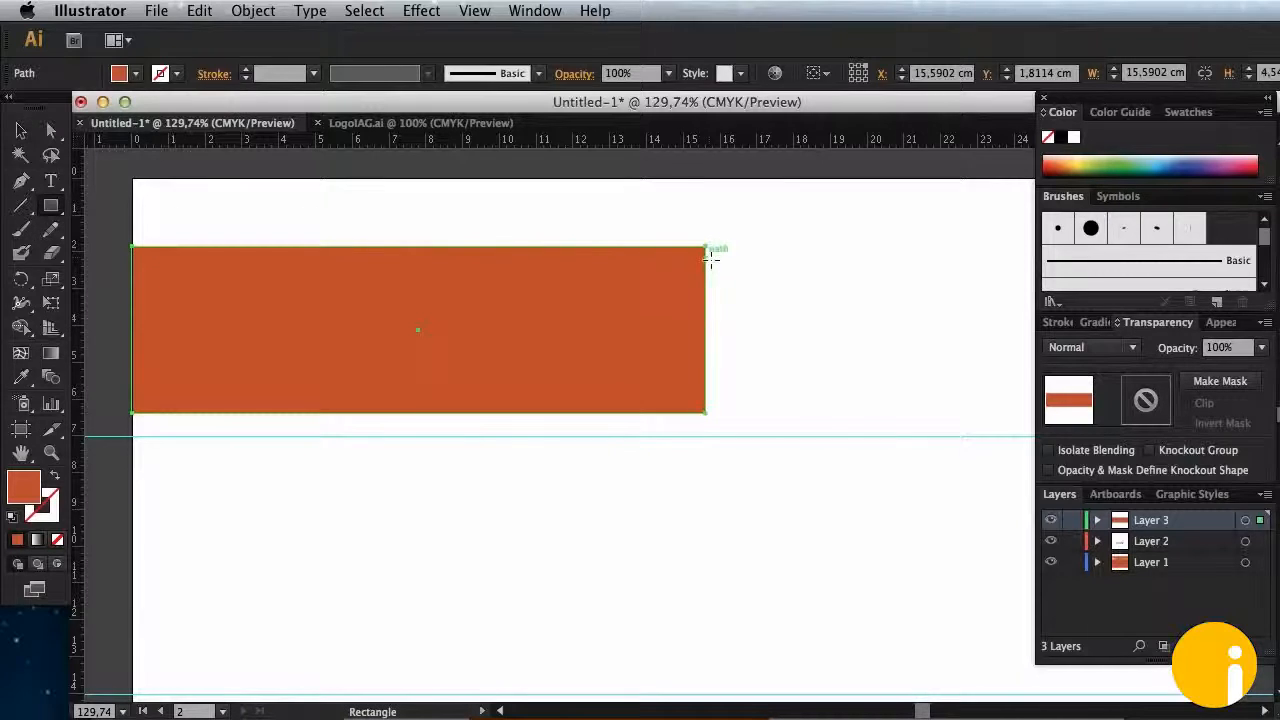
left_click_drag(705, 248, 523, 412)
key("v")
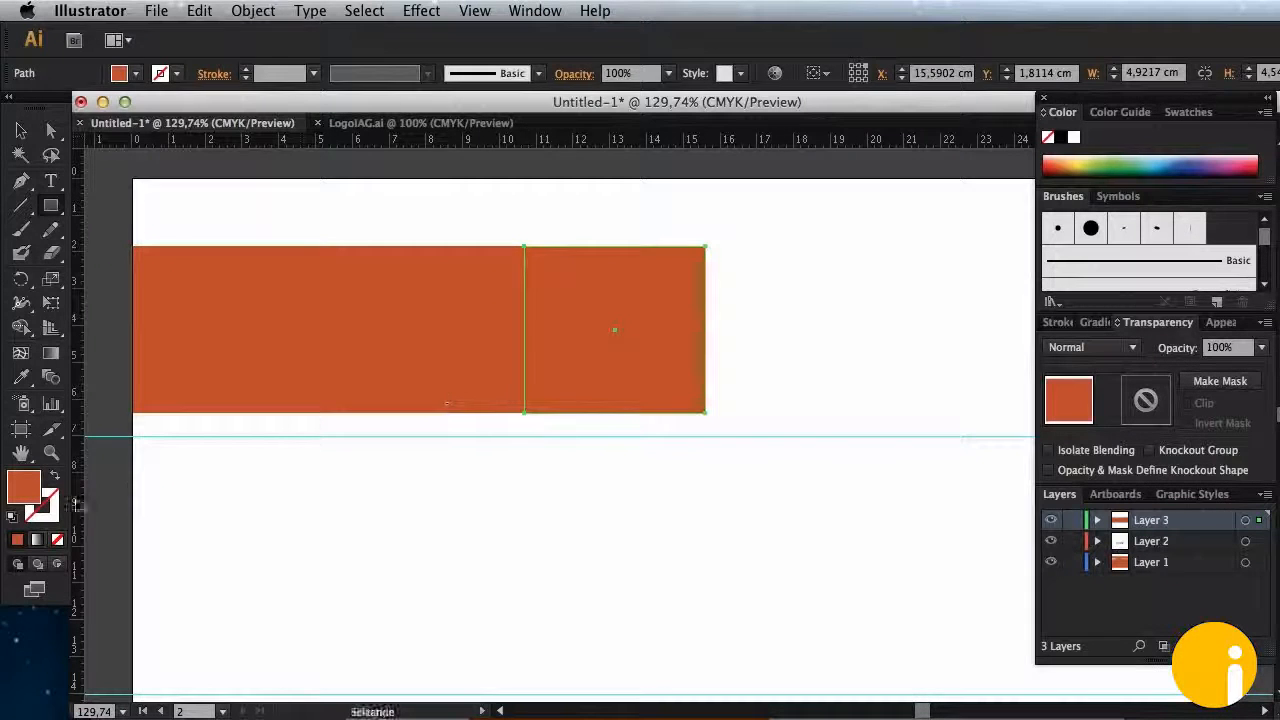
double_click(30, 498)
left_click(650, 357)
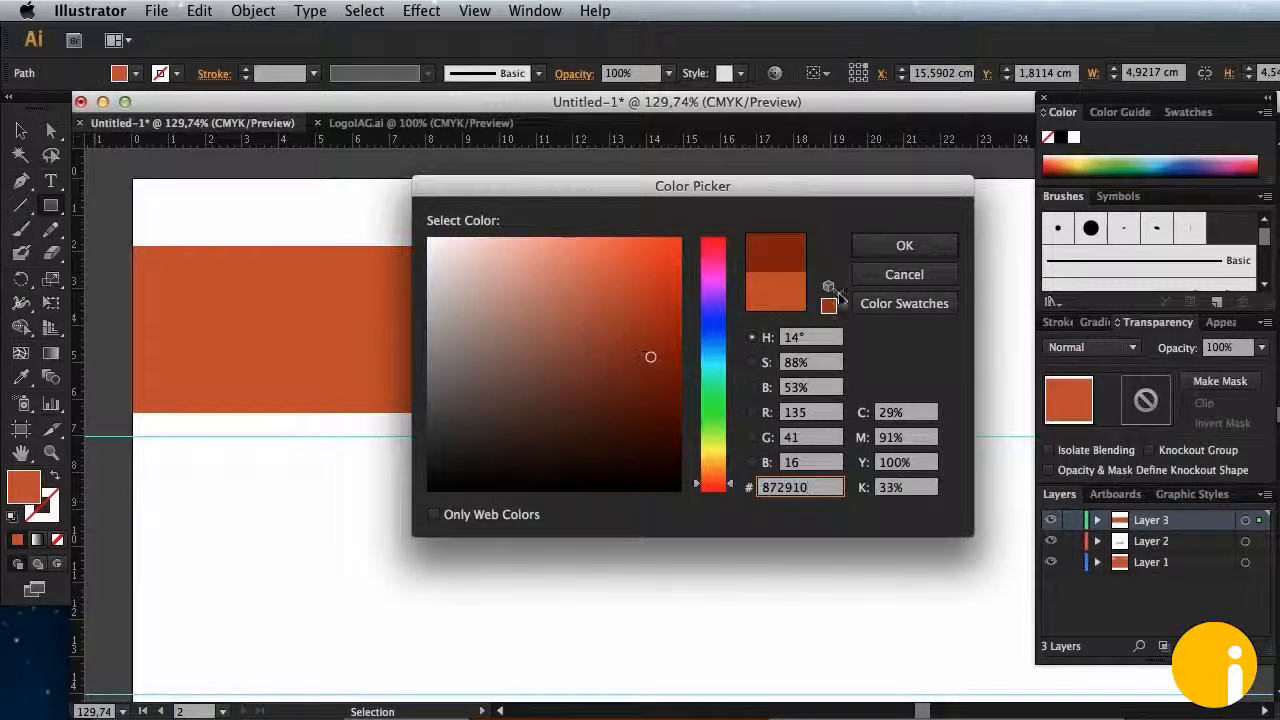
left_click(880, 246)
key("v")
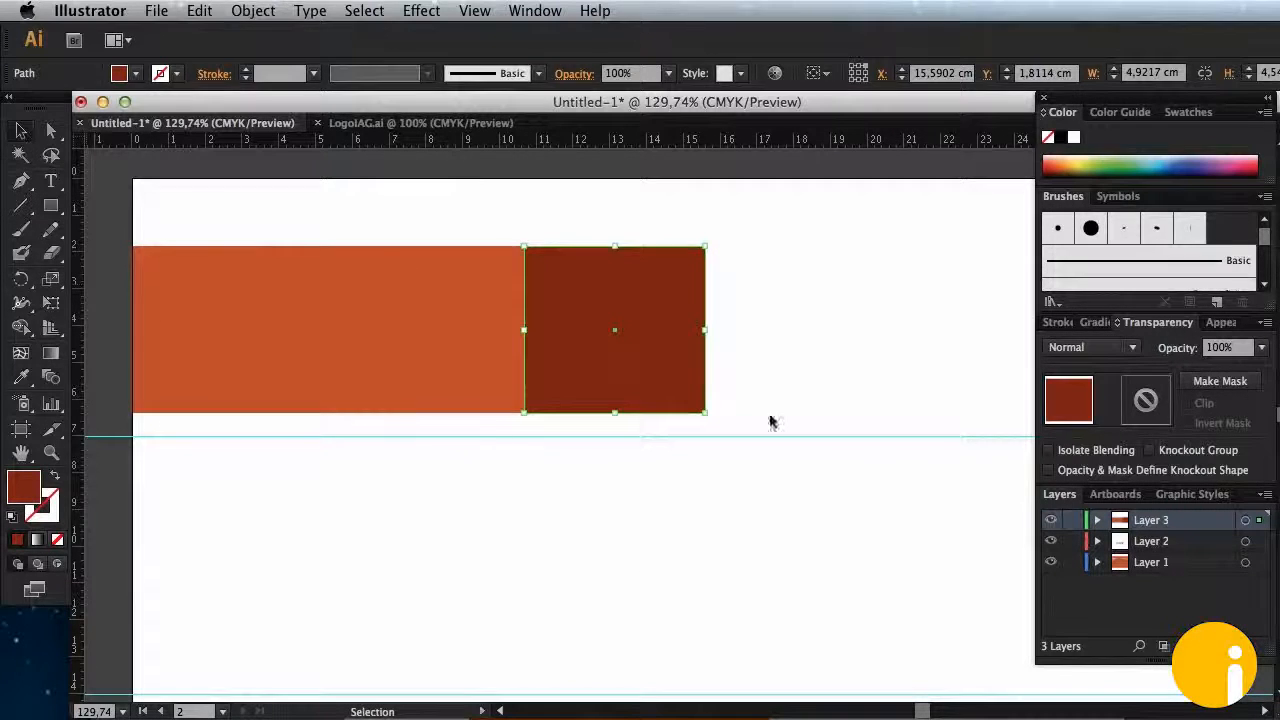
left_click(853, 325)
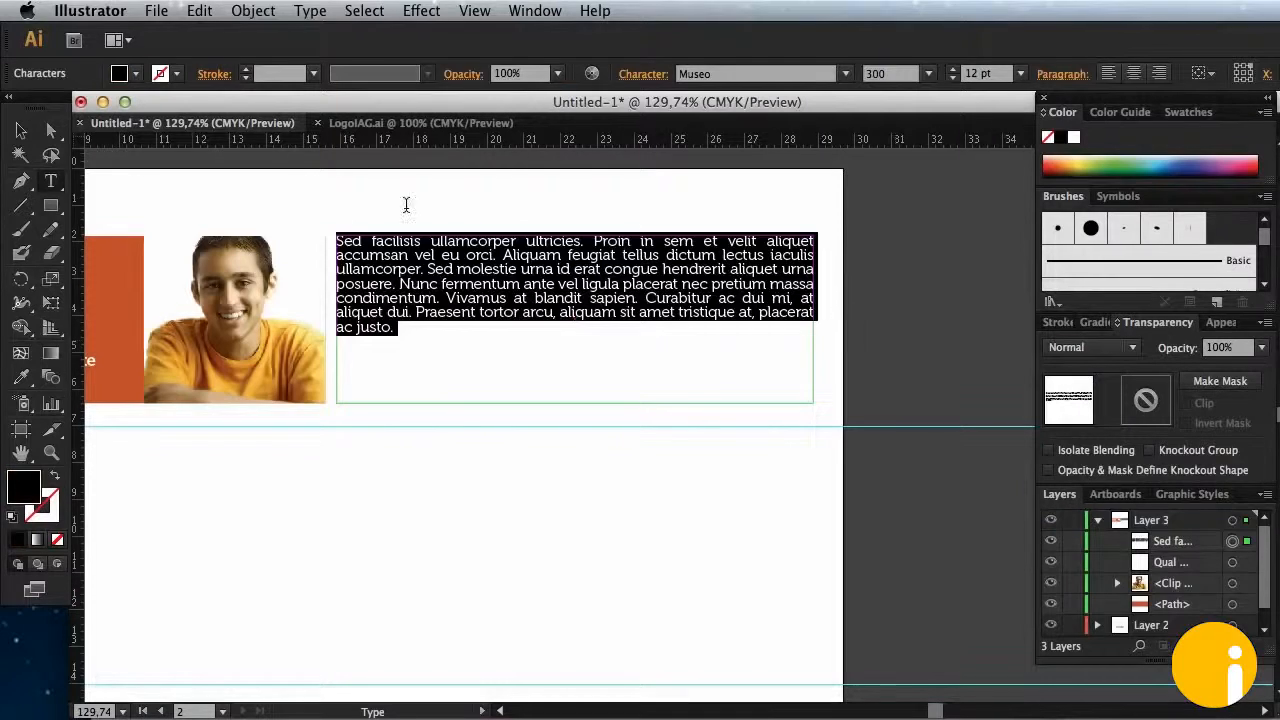
Step: Set the leading of the whole paragraph beside the boy's photo to 12 pt
left_click(21, 130)
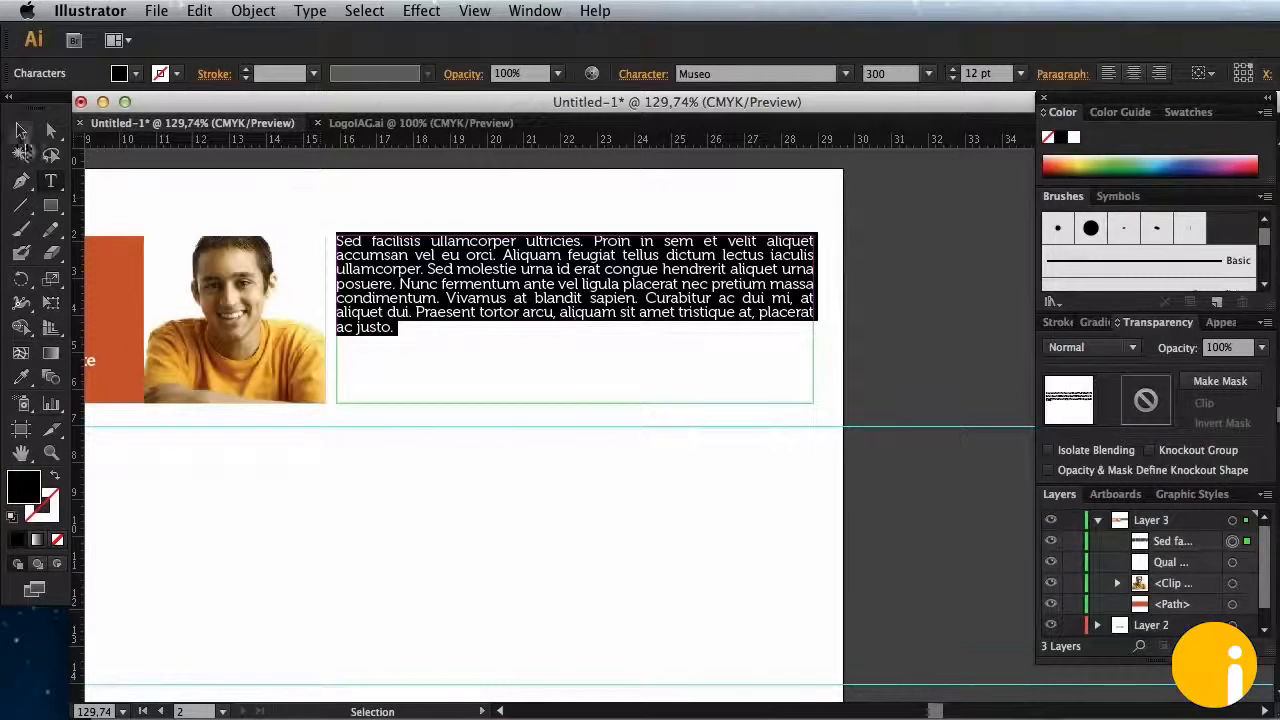
double_click(580, 276)
left_click_drag(431, 334, 303, 237)
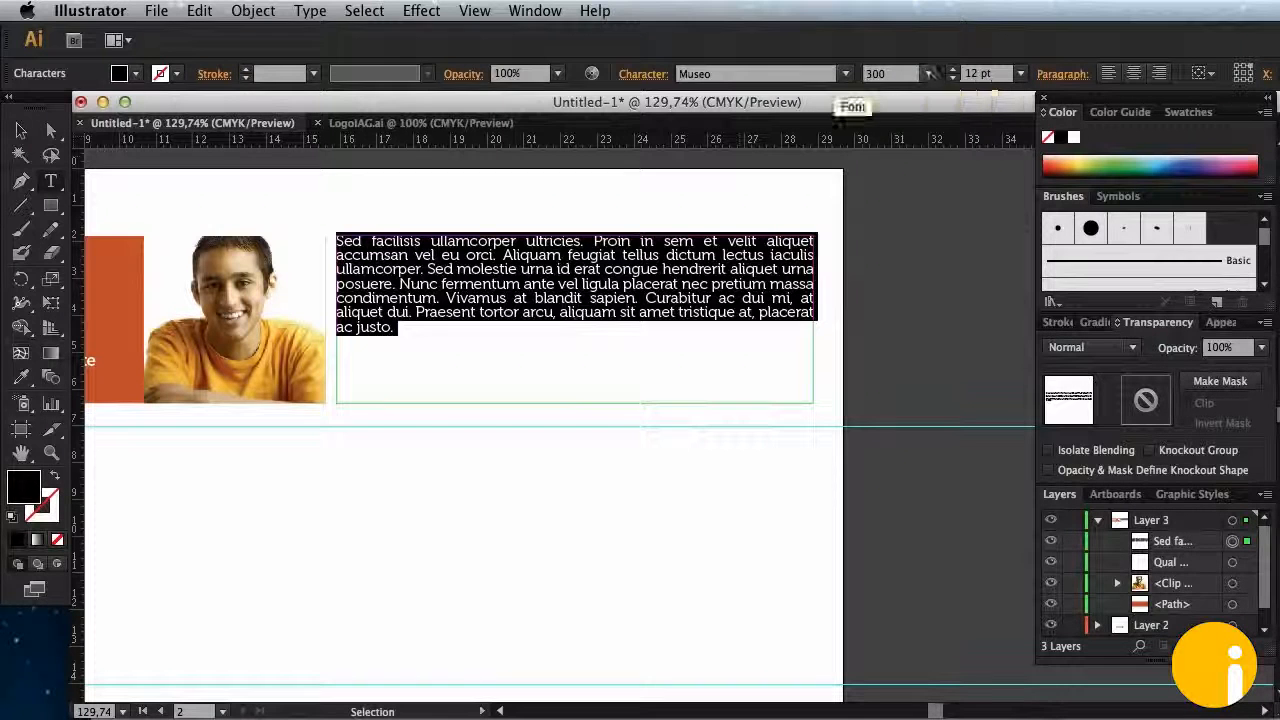
left_click(636, 75)
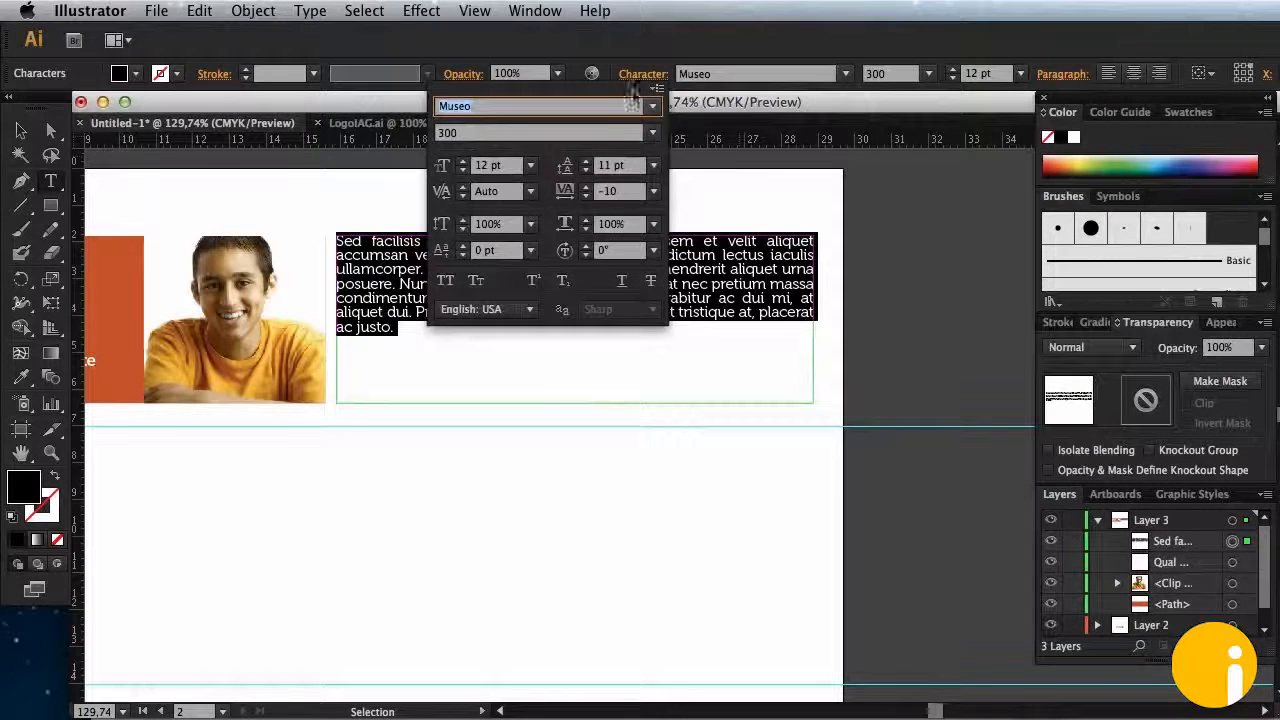
left_click(586, 170)
left_click(586, 170)
left_click(589, 164)
left_click(589, 164)
left_click(589, 164)
left_click(589, 164)
left_click(589, 164)
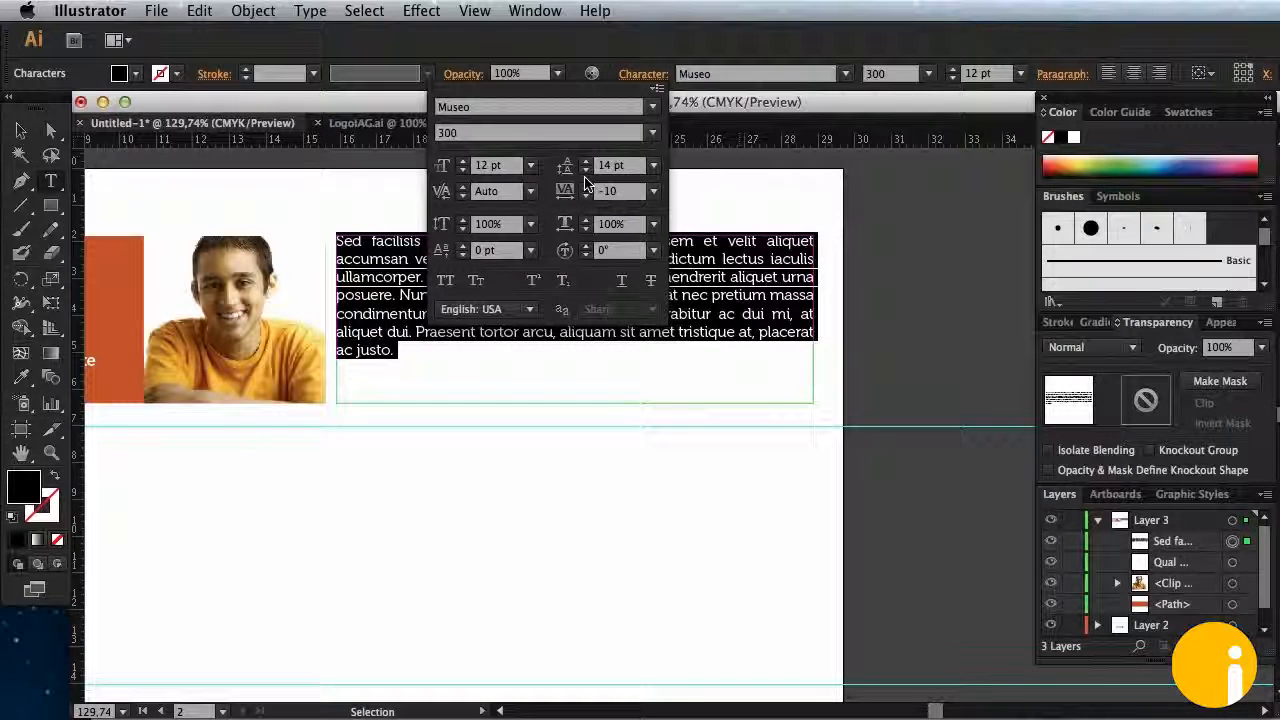
left_click(586, 170)
left_click(586, 170)
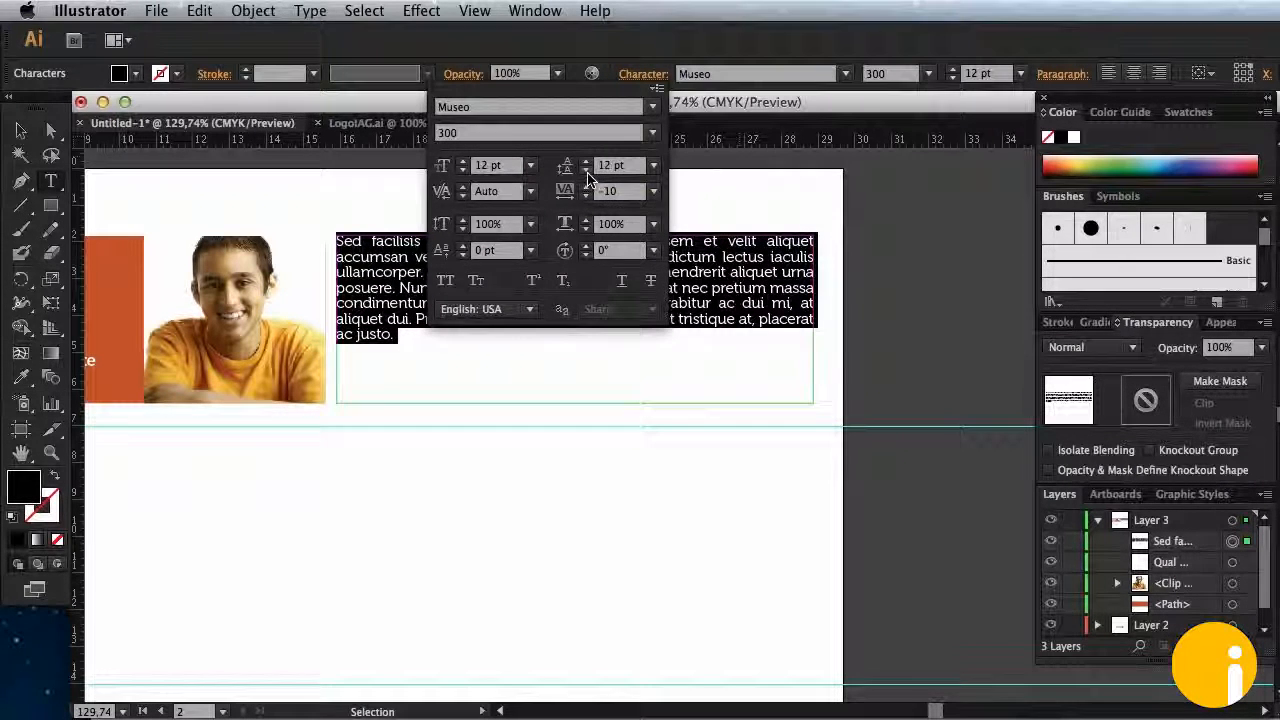
Step: Change the paragraph's text colour to dark grey #636263
left_click(20, 130)
double_click(25, 487)
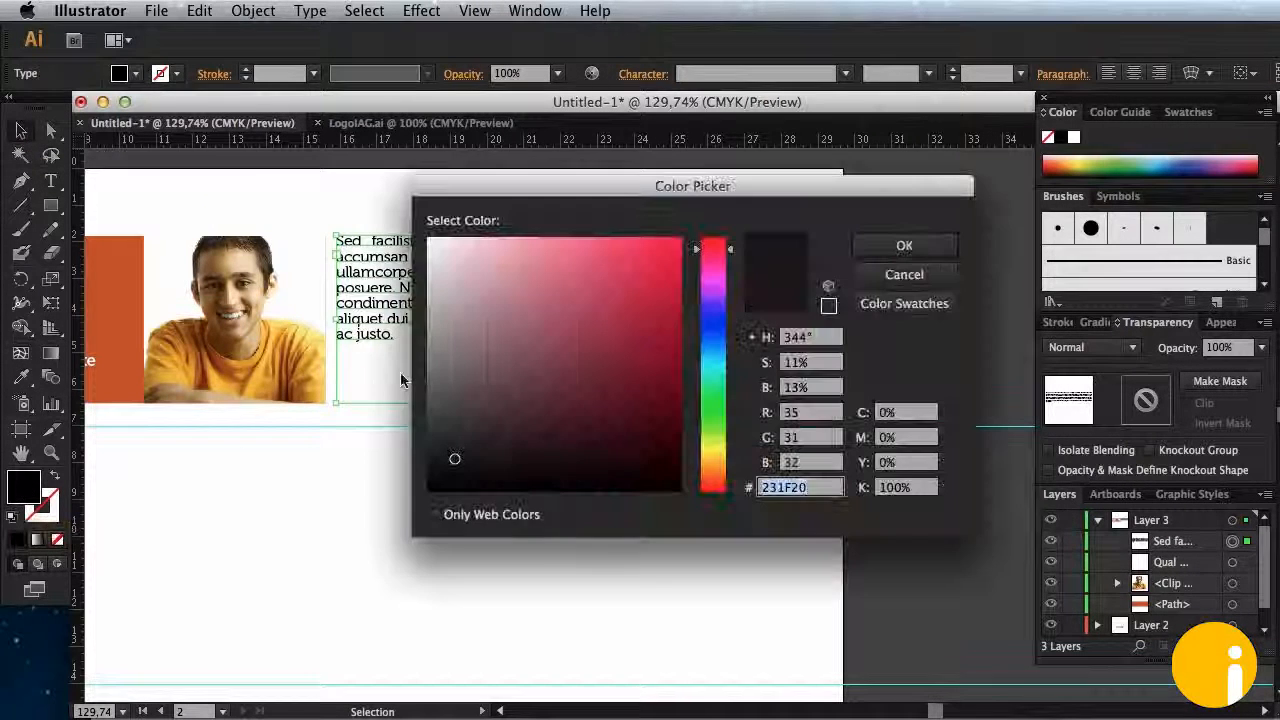
left_click(431, 392)
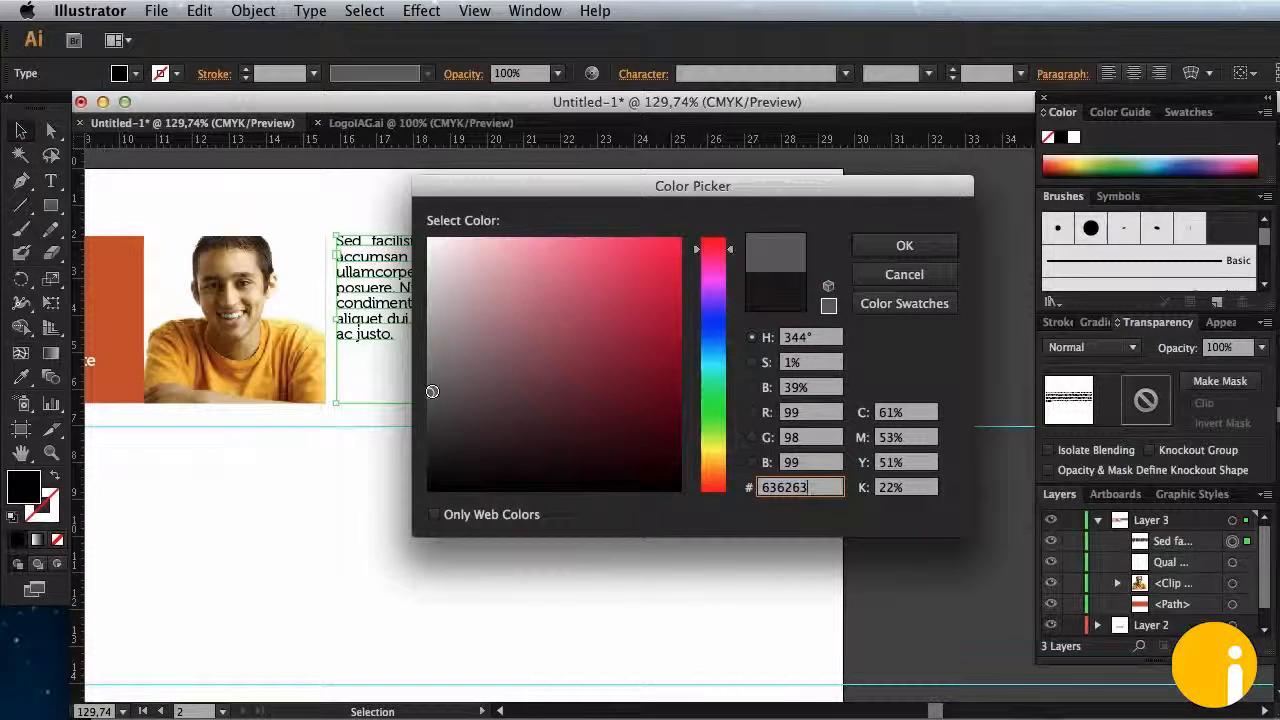
left_click(900, 247)
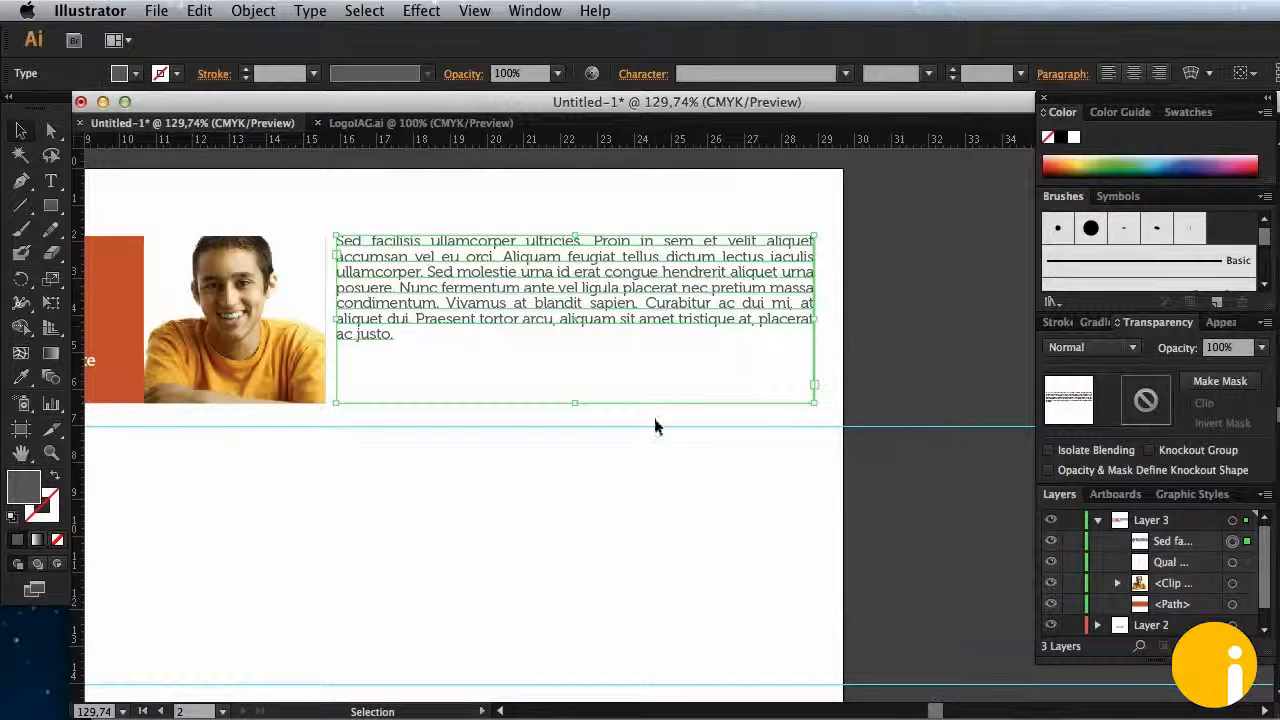
Step: Shorten the paragraph's text frame from its lower edge and nudge it down until the text is vertically centred beside the photo
left_click_drag(573, 406, 574, 357)
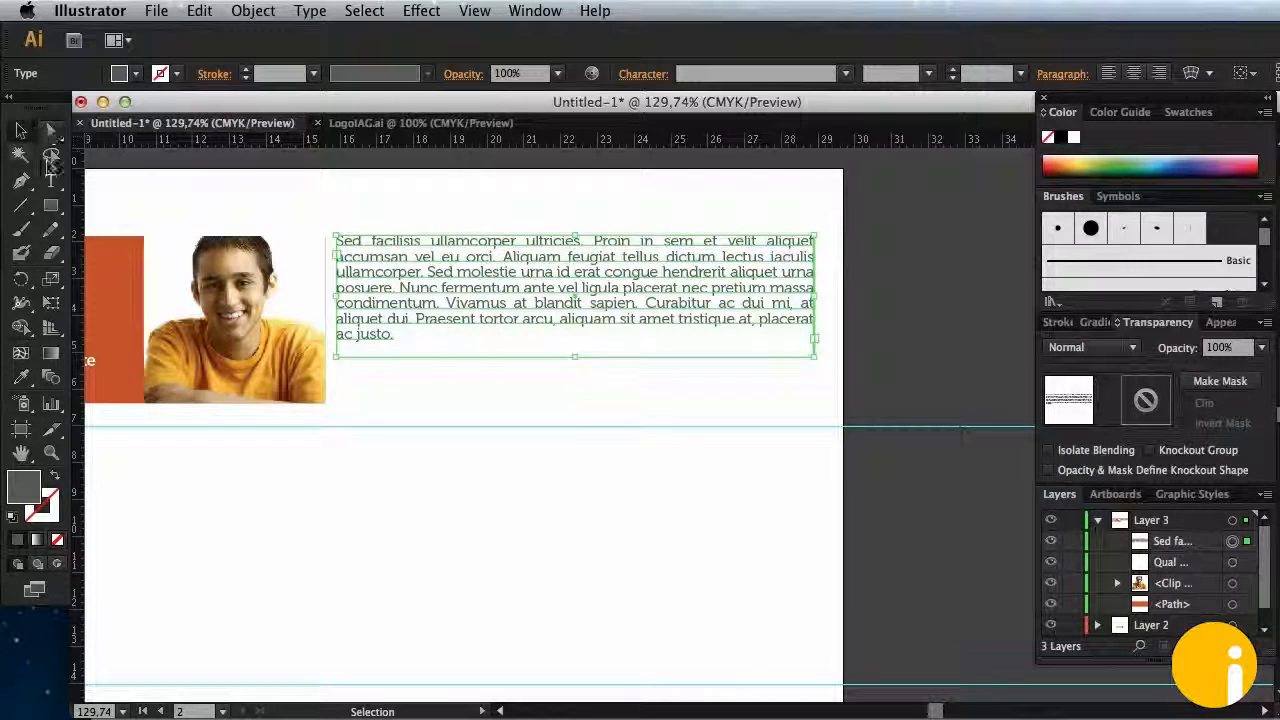
key("Down")
key("Down")
key("Down")
key("Down")
key("Down")
key("Down")
key("Down")
key("Down")
key("Down")
key("Down")
key("Down")
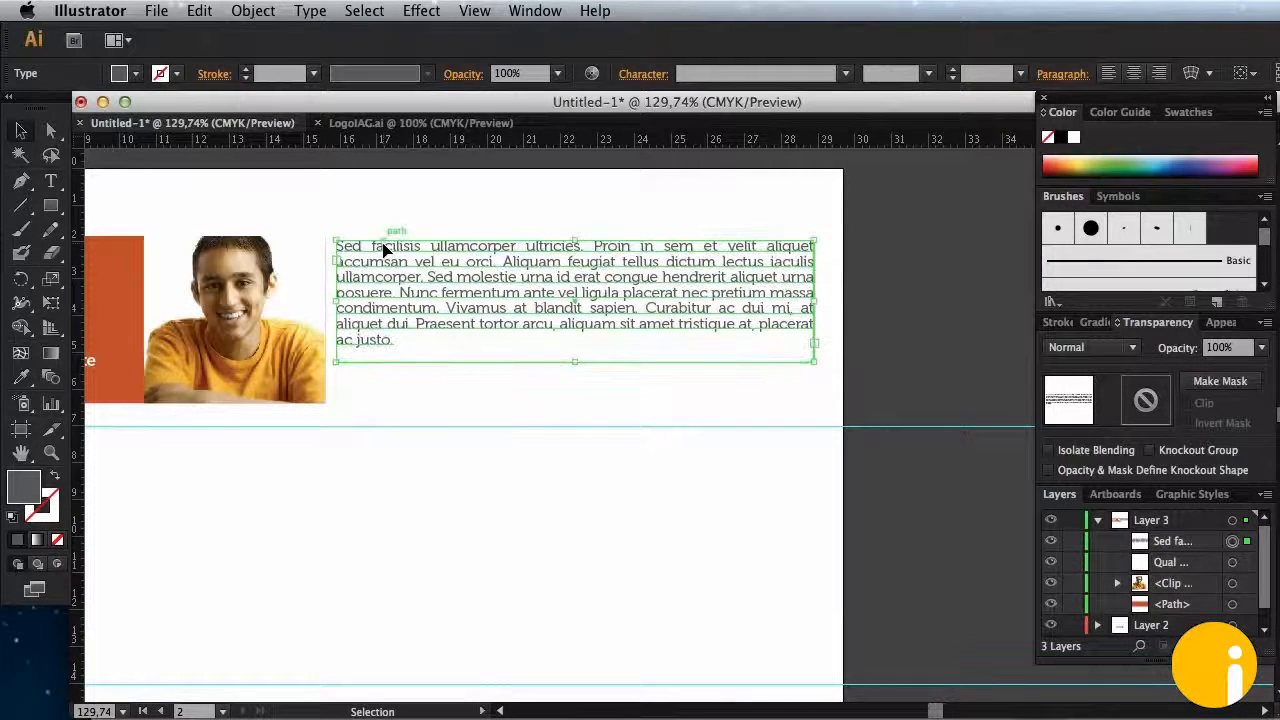
key("Down")
key("Down")
key("Down")
key("Down")
key("Down")
key("Down")
key("Down")
key("Down")
key("Down")
key("Down")
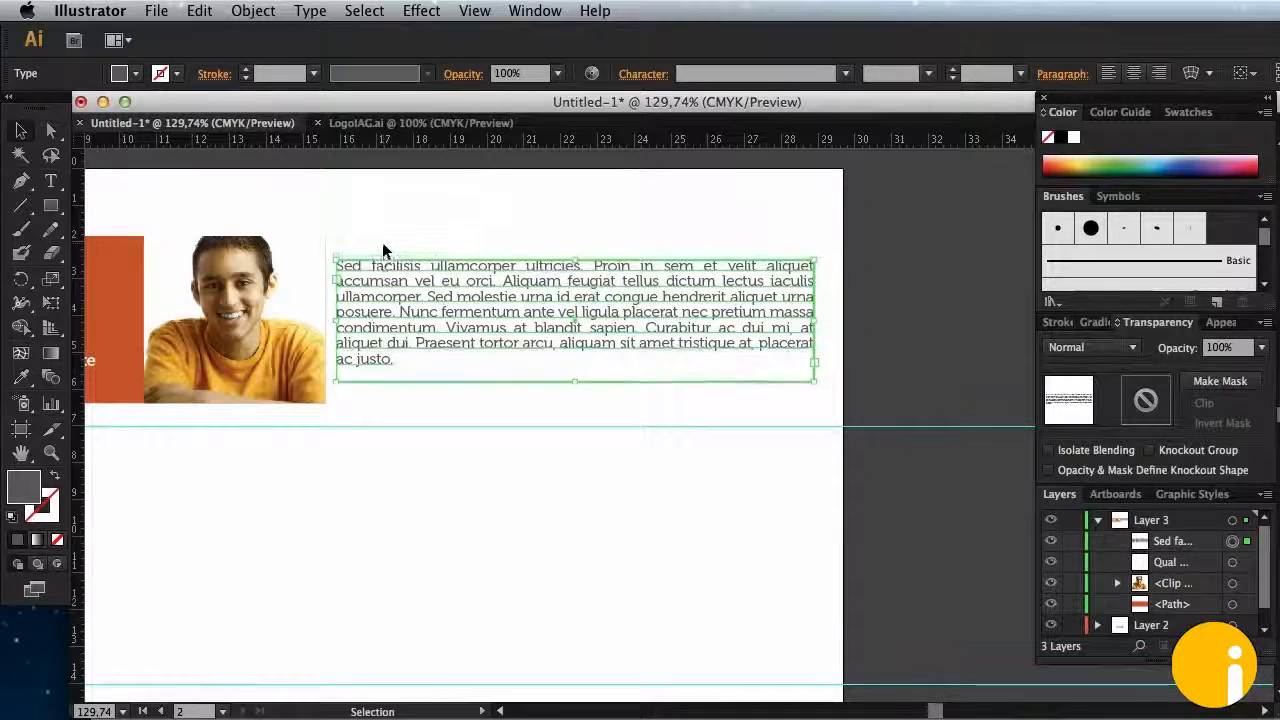
left_click(980, 310)
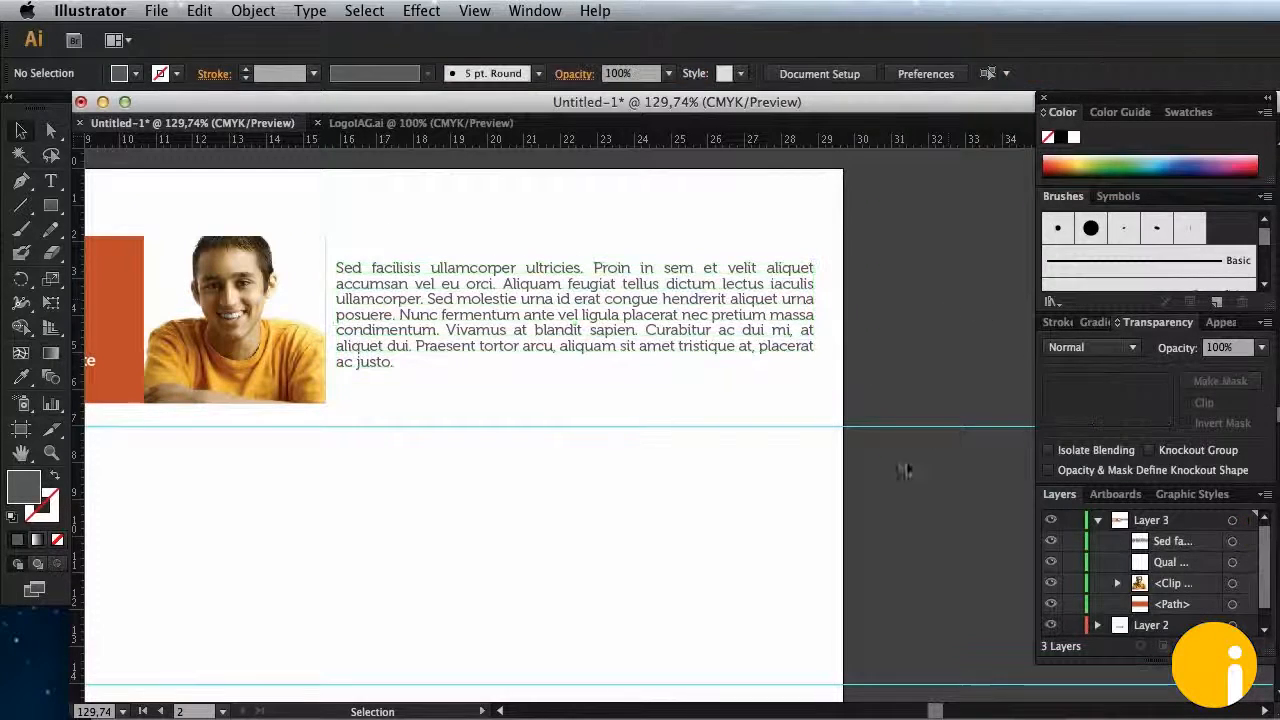
Step: Examine the inner page's upper panel from the orange "Qual o seu sonho?" block across the photo to the paragraph
left_click(499, 712)
left_click(499, 712)
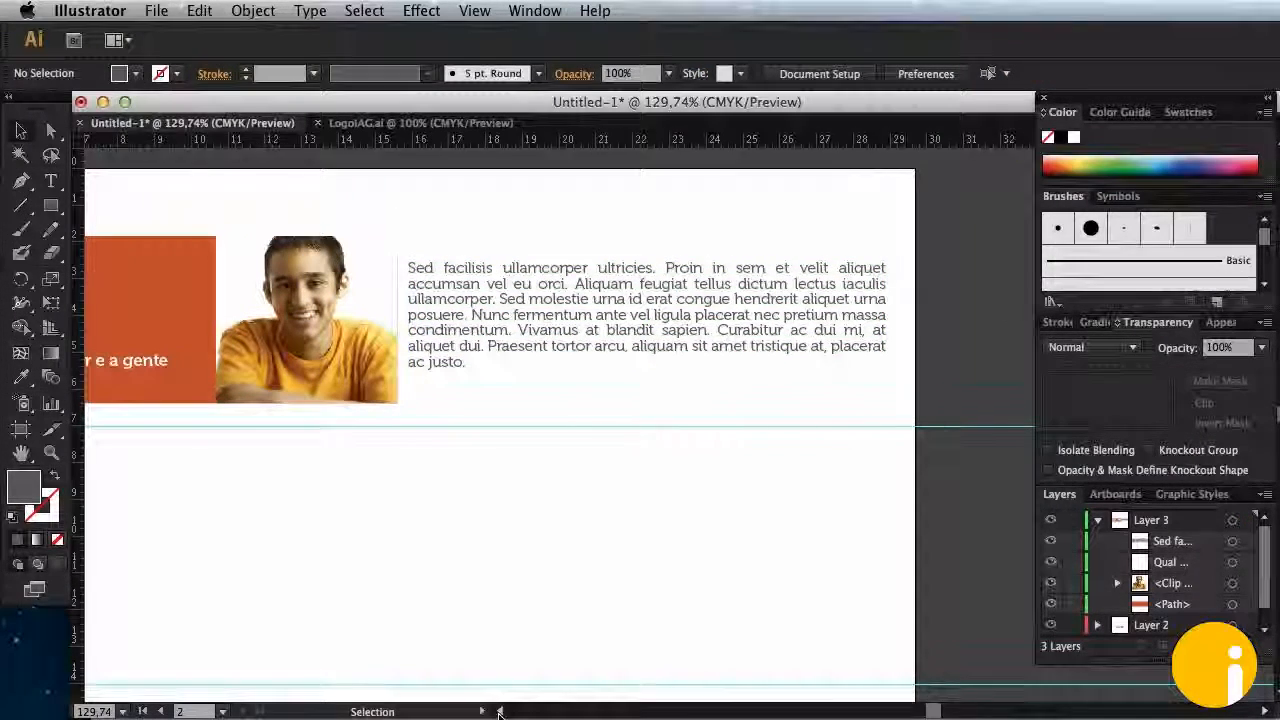
left_click(499, 712)
left_click(499, 712)
left_click(499, 712)
left_click(499, 712)
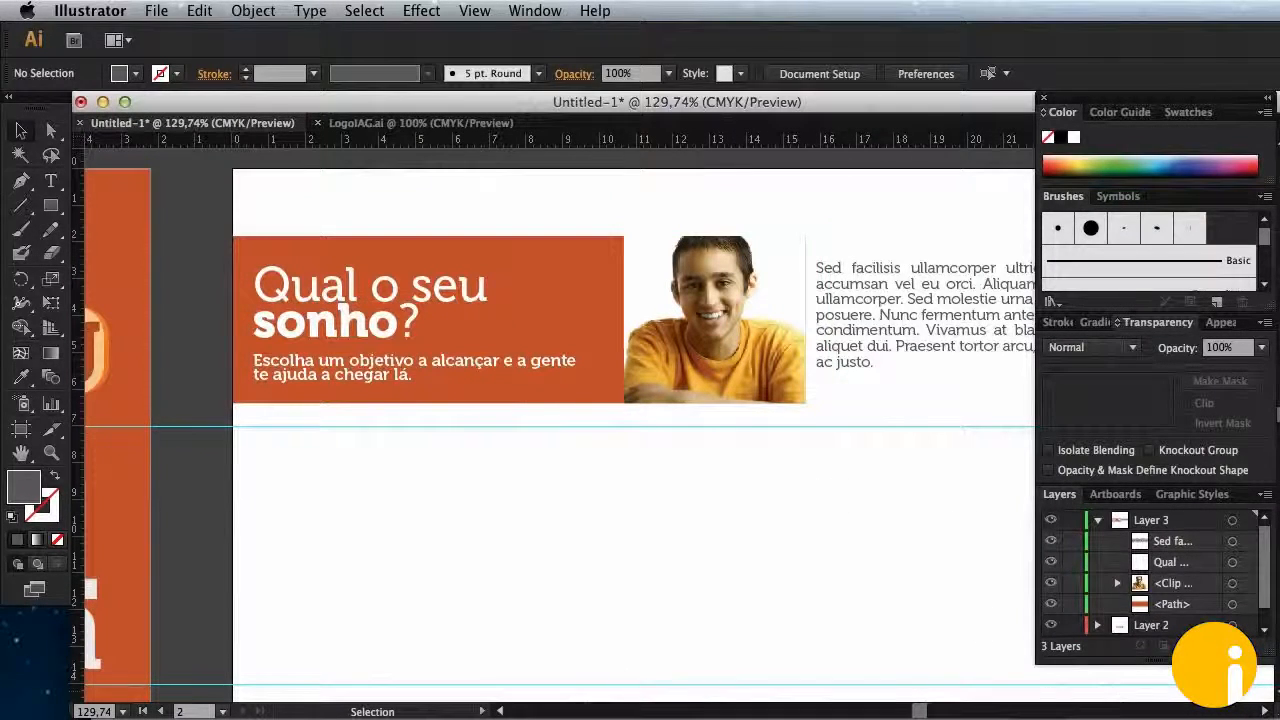
left_click(1266, 712)
left_click(1266, 712)
left_click(1266, 712)
left_click(1266, 712)
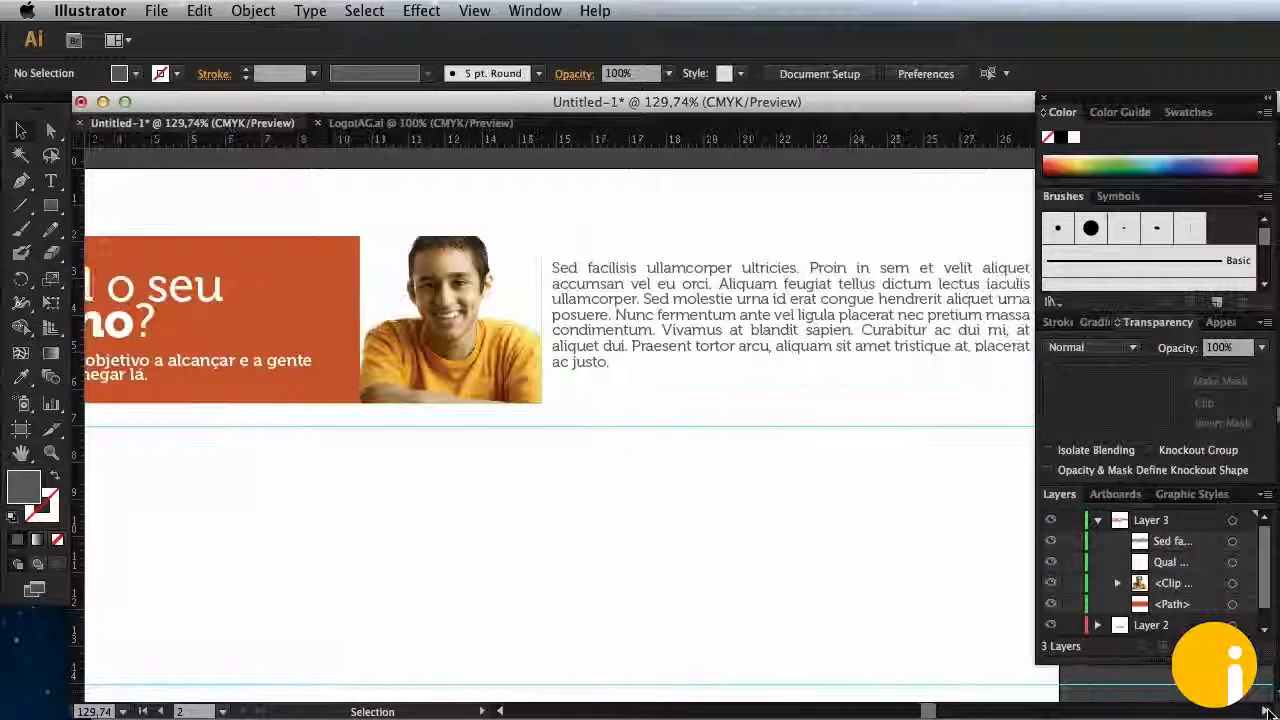
left_click(1266, 712)
left_click(1266, 712)
left_click(1266, 712)
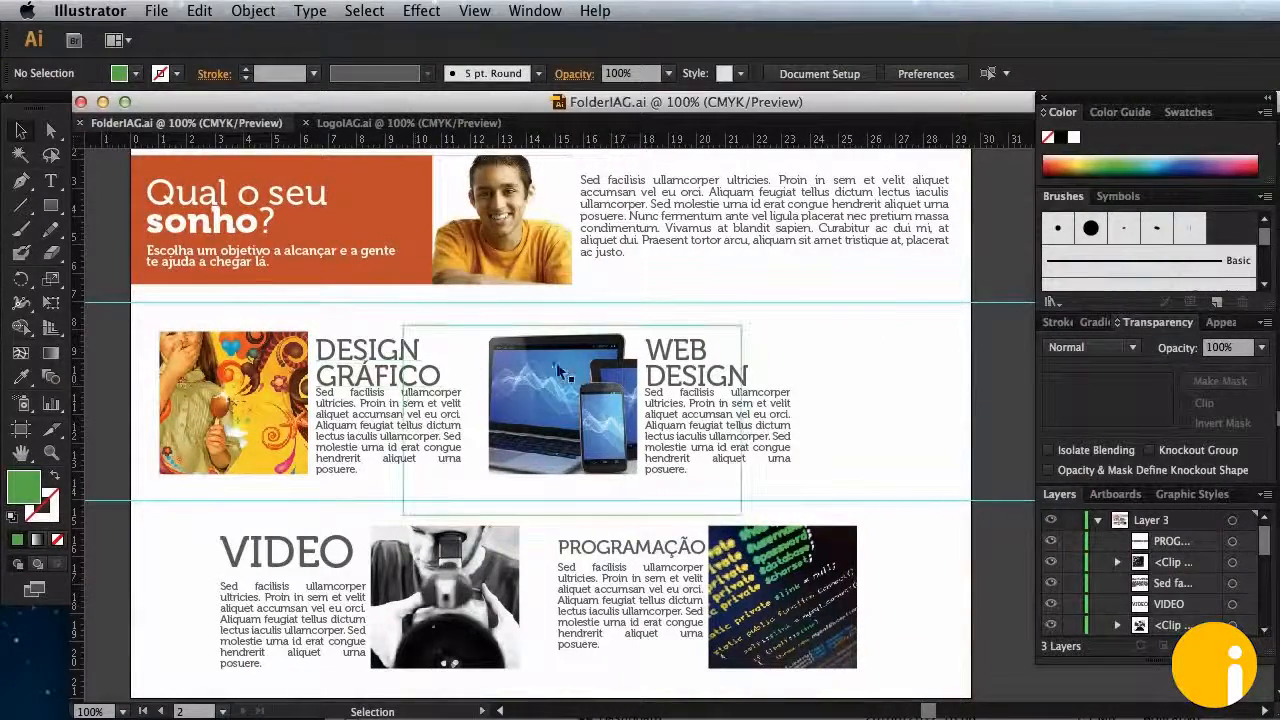
Step: Examine the complete inner page in FolderIAG.ai, comparing the course blocks in the middle and bottom panels with the upper panel
scroll(706, 396, "down", 2)
scroll(705, 394, "down", 1)
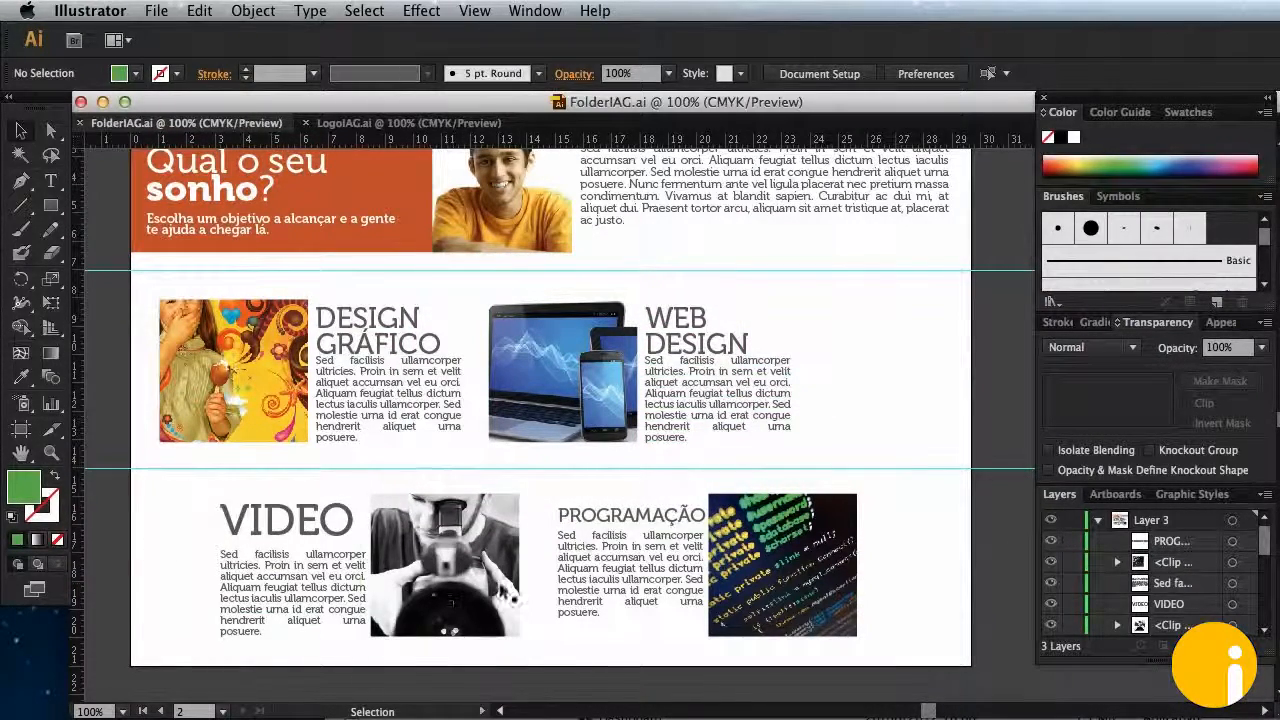
scroll(645, 305, "up", 4)
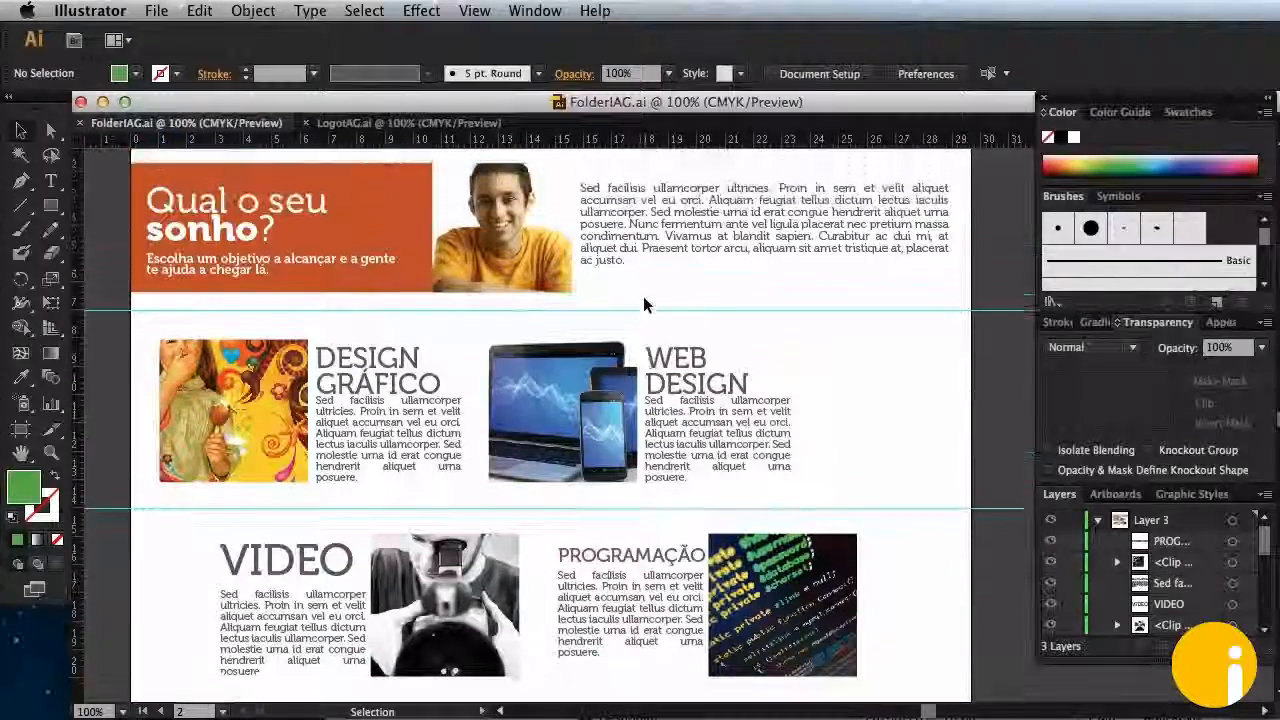
scroll(580, 320, "down", 1)
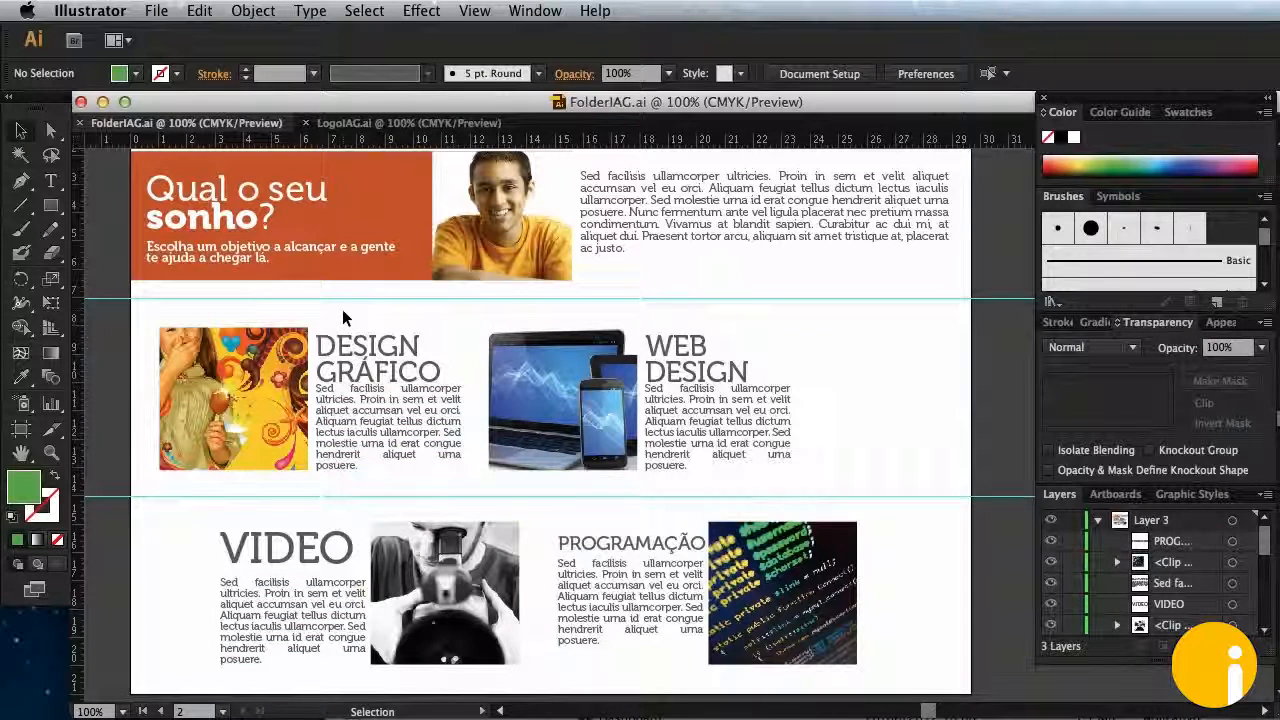
scroll(342, 309, "down", 2)
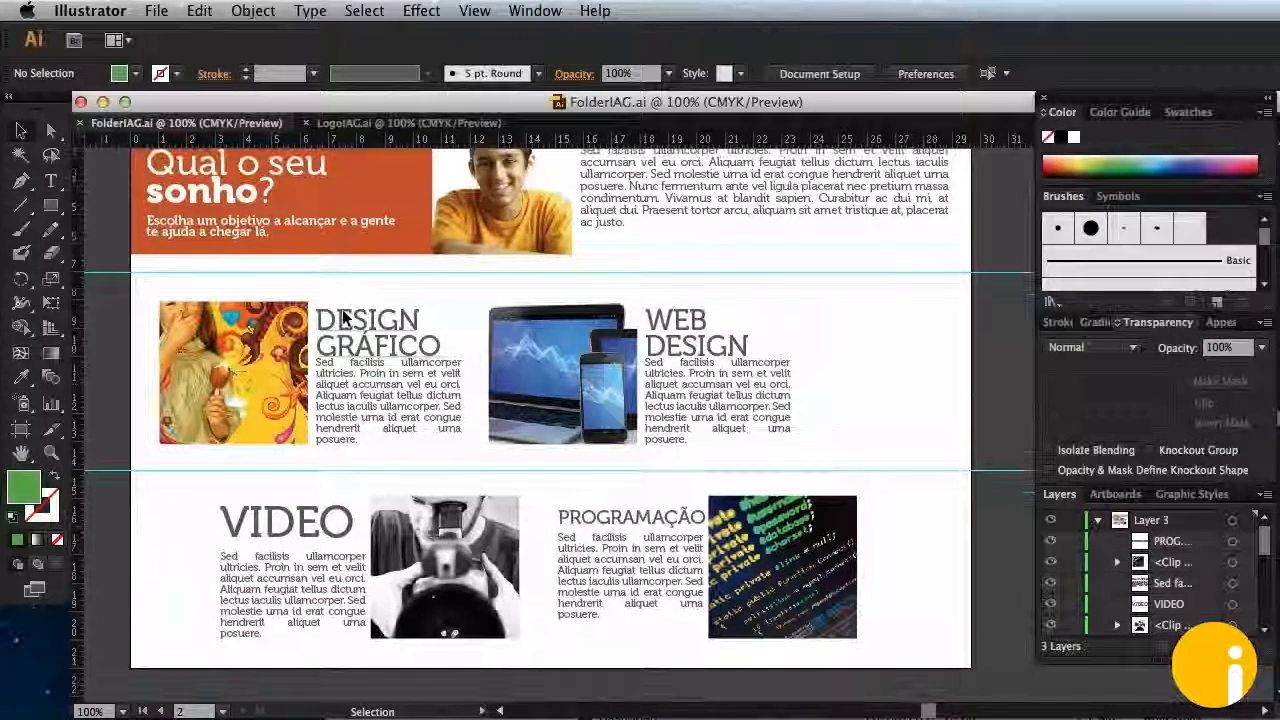
scroll(342, 309, "up", 4)
scroll(489, 380, "down", 3)
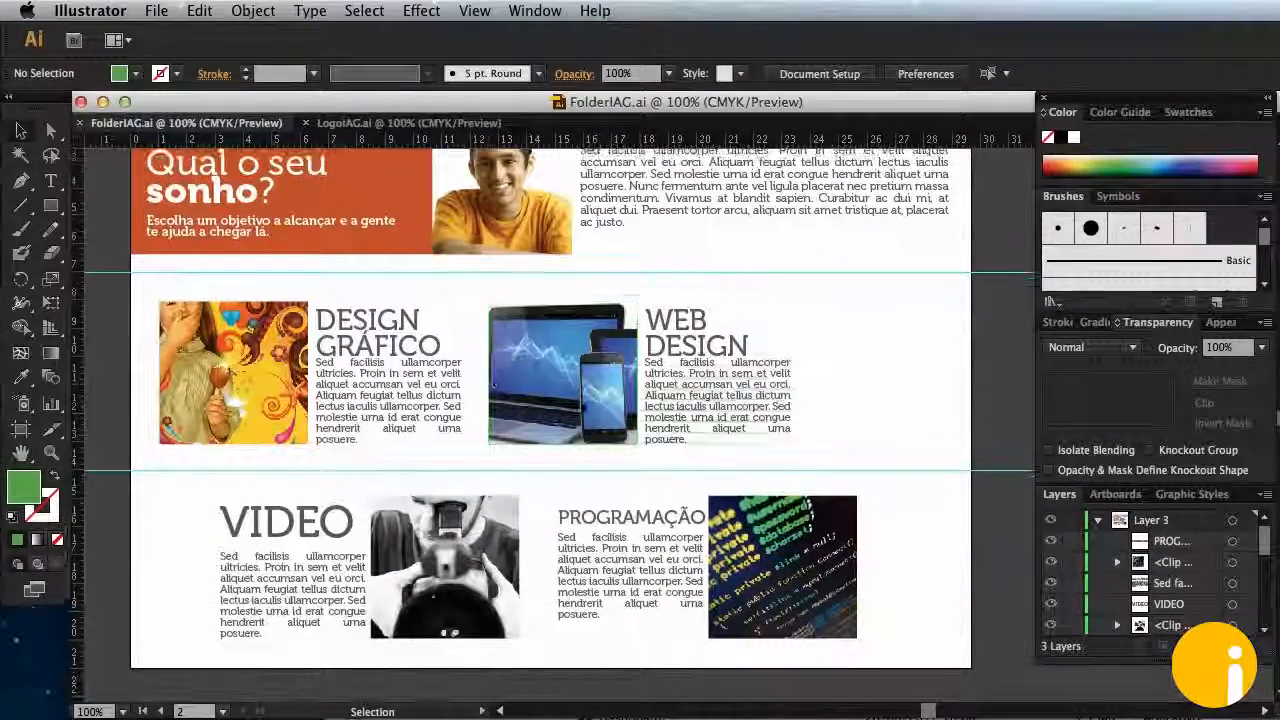
Step: Review both sides of the finished brochure, from the inner page's course blocks to the orange outer page with the "Uma era EAD" panel
scroll(644, 547, "up", 4)
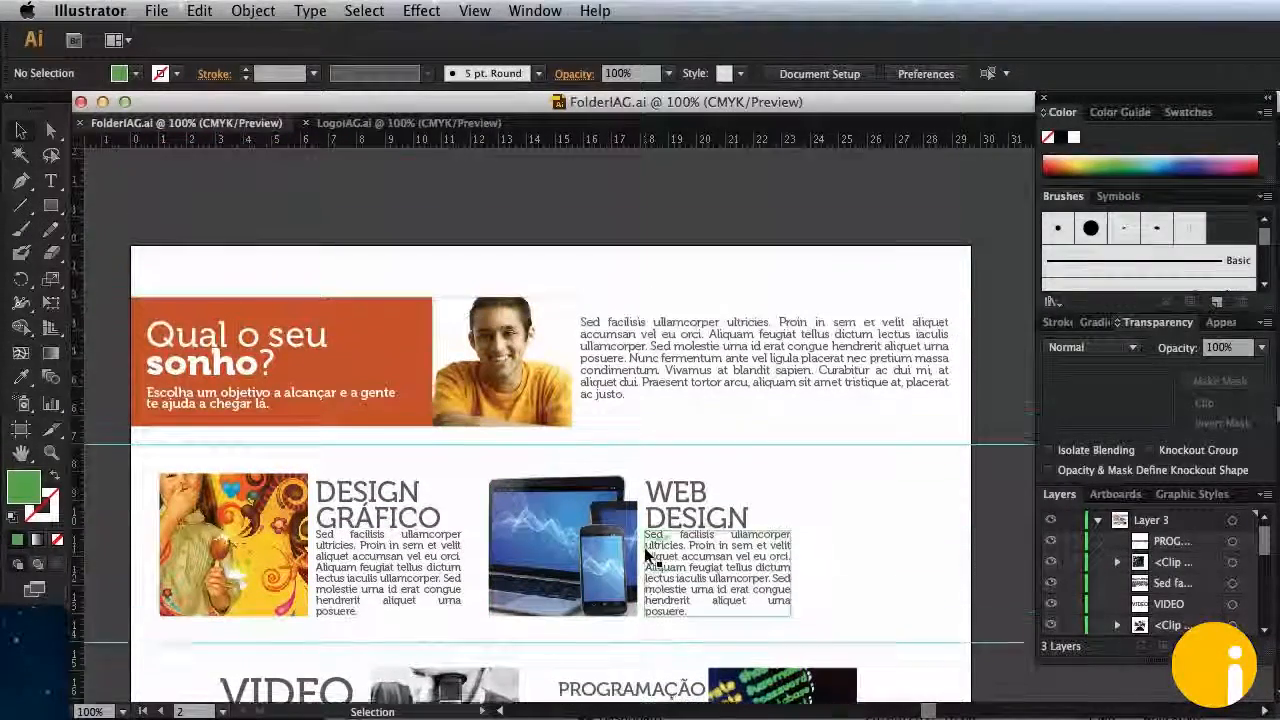
scroll(648, 555, "down", 3)
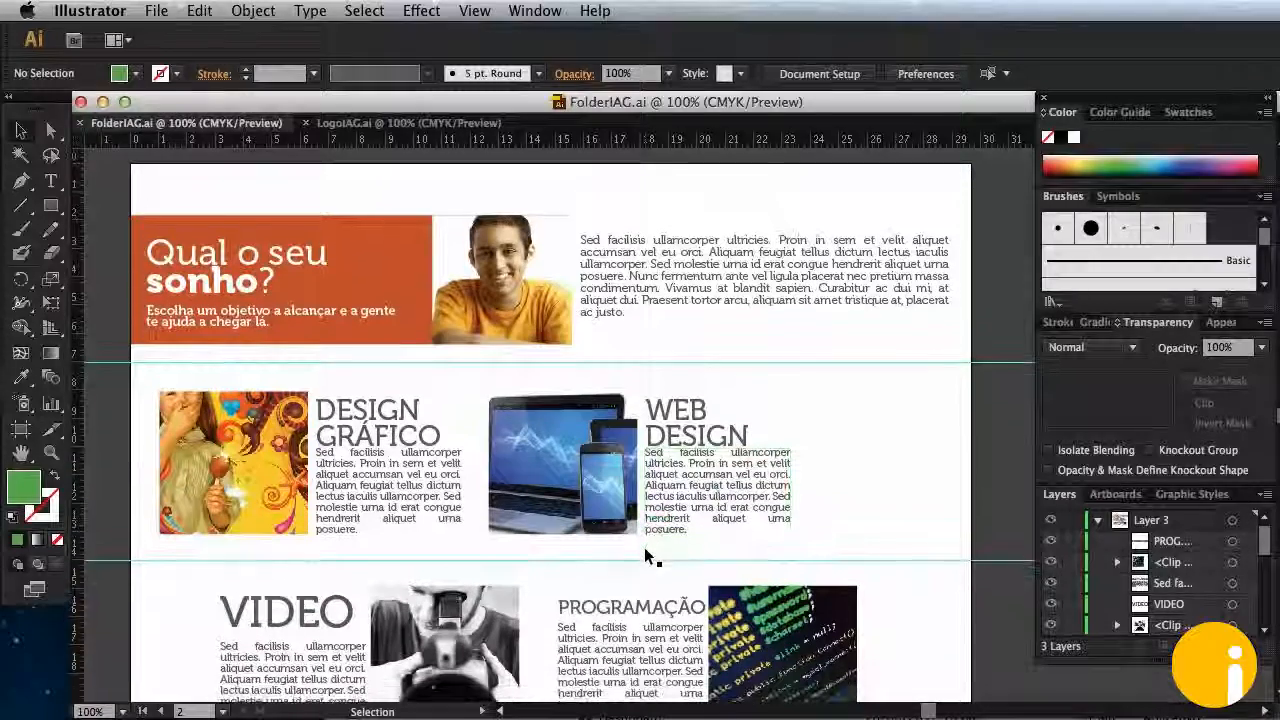
scroll(644, 547, "up", 1)
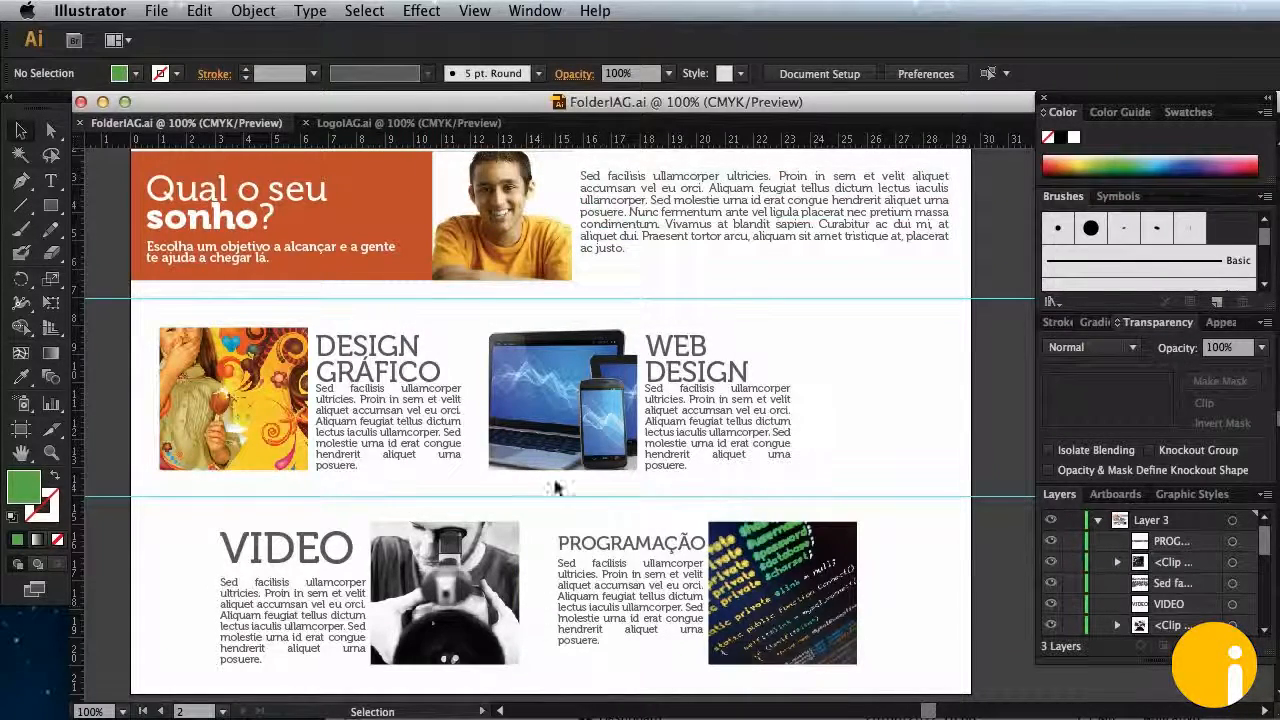
scroll(554, 479, "right", 1)
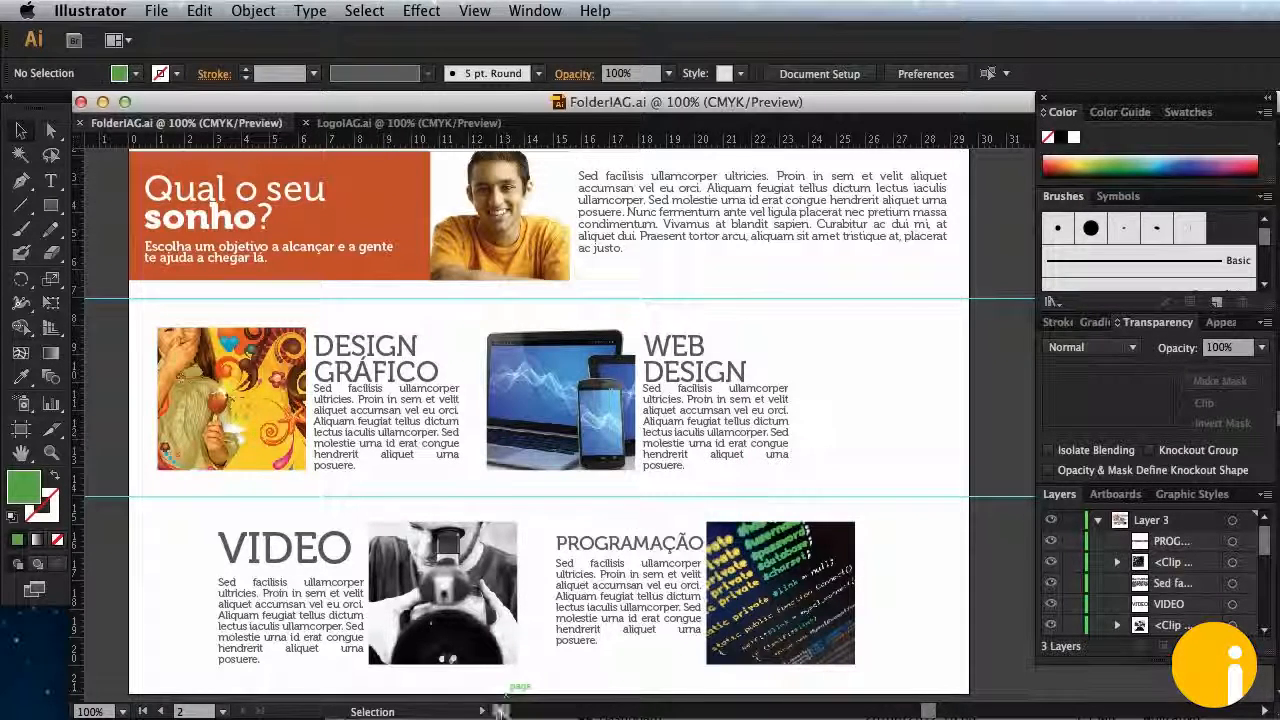
scroll(500, 712, "left", 5)
scroll(500, 712, "left", 8)
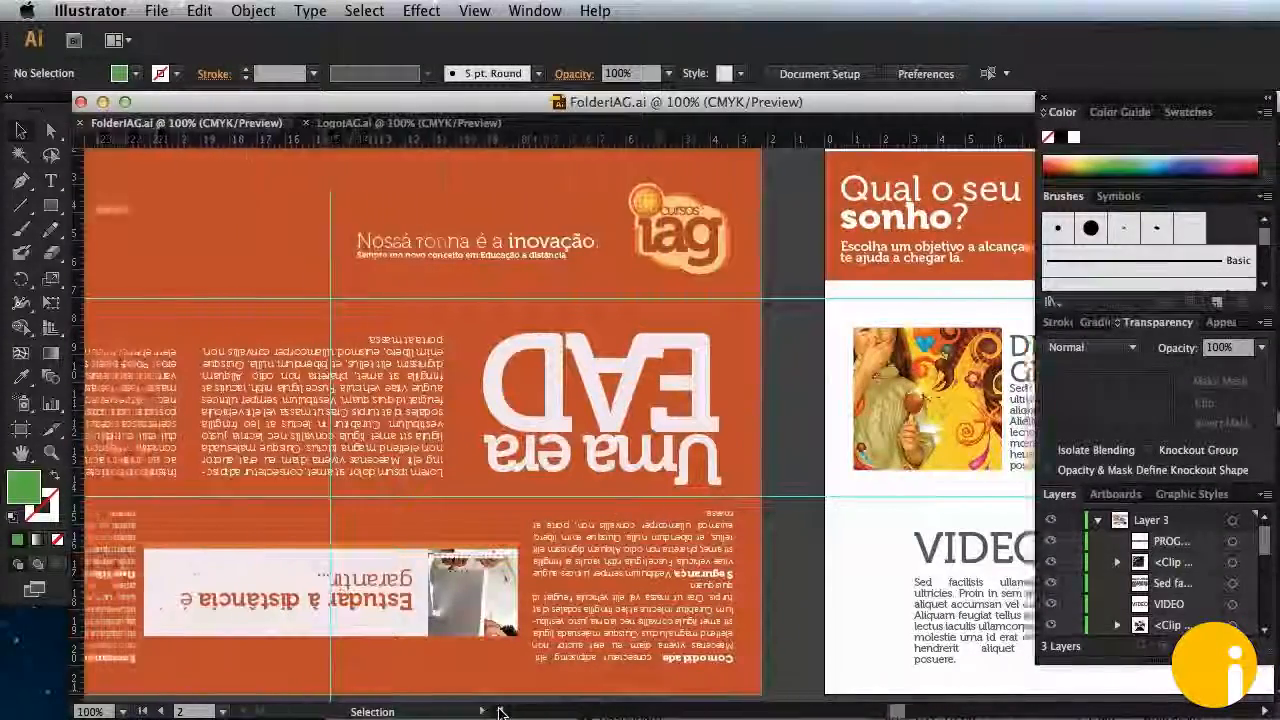
left_click(1262, 710)
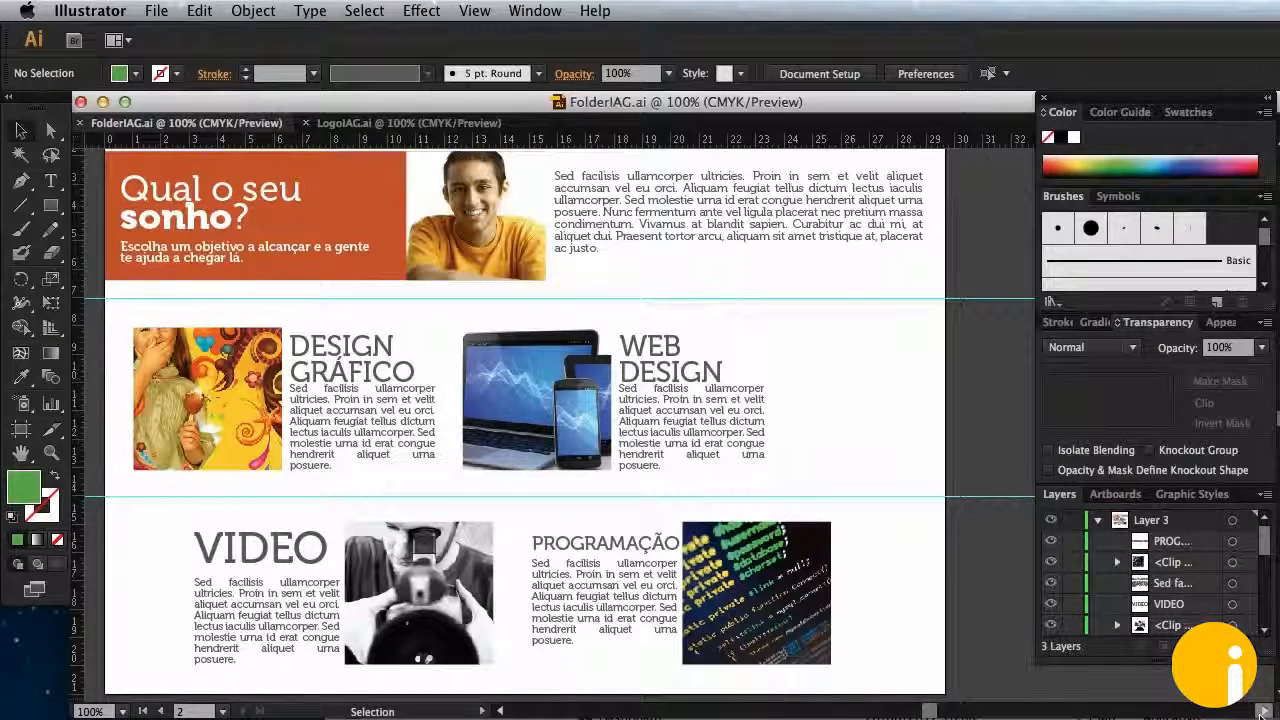
left_click(156, 11)
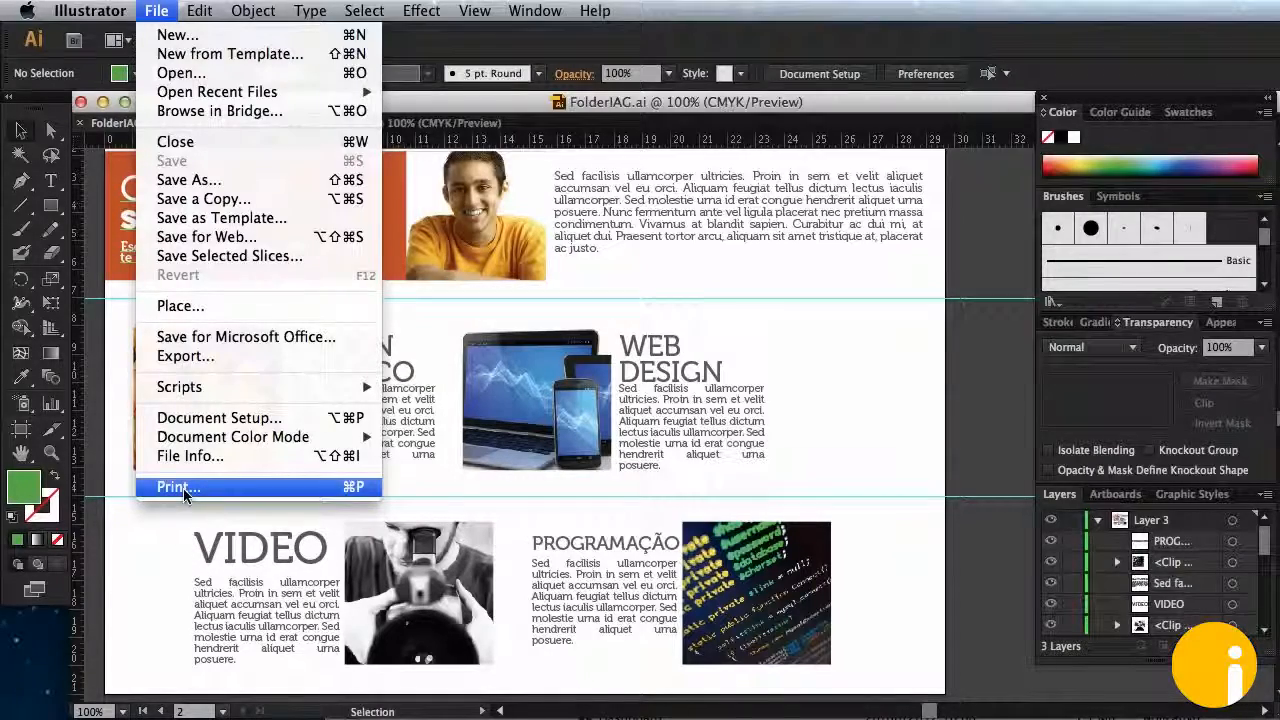
left_click(169, 530)
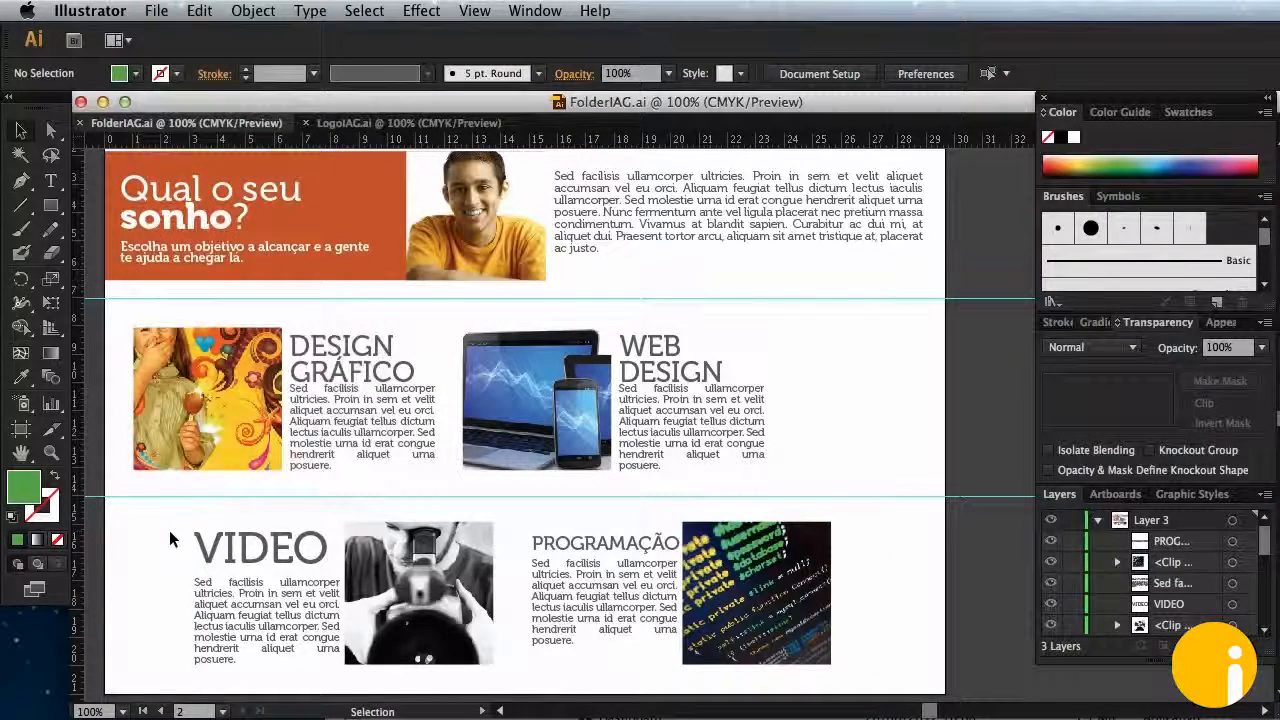